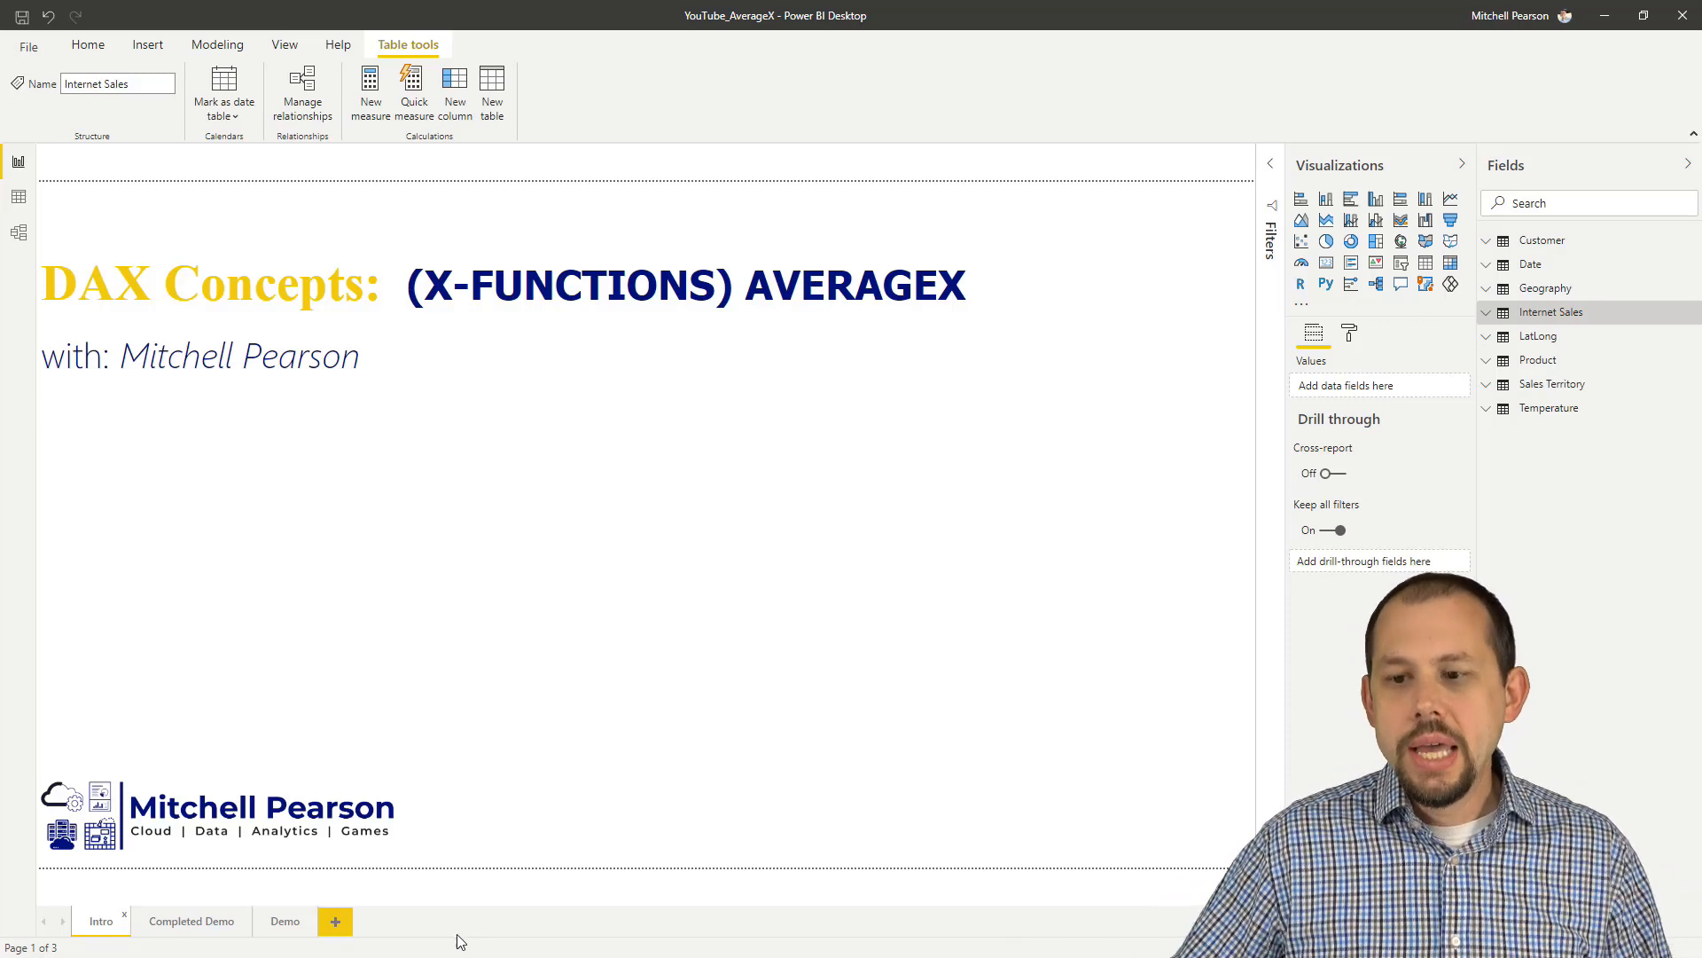
Step: On the Completed Demo page, mark the September 2005 three-month average and point from it to the July–September sales
left_click(199, 920)
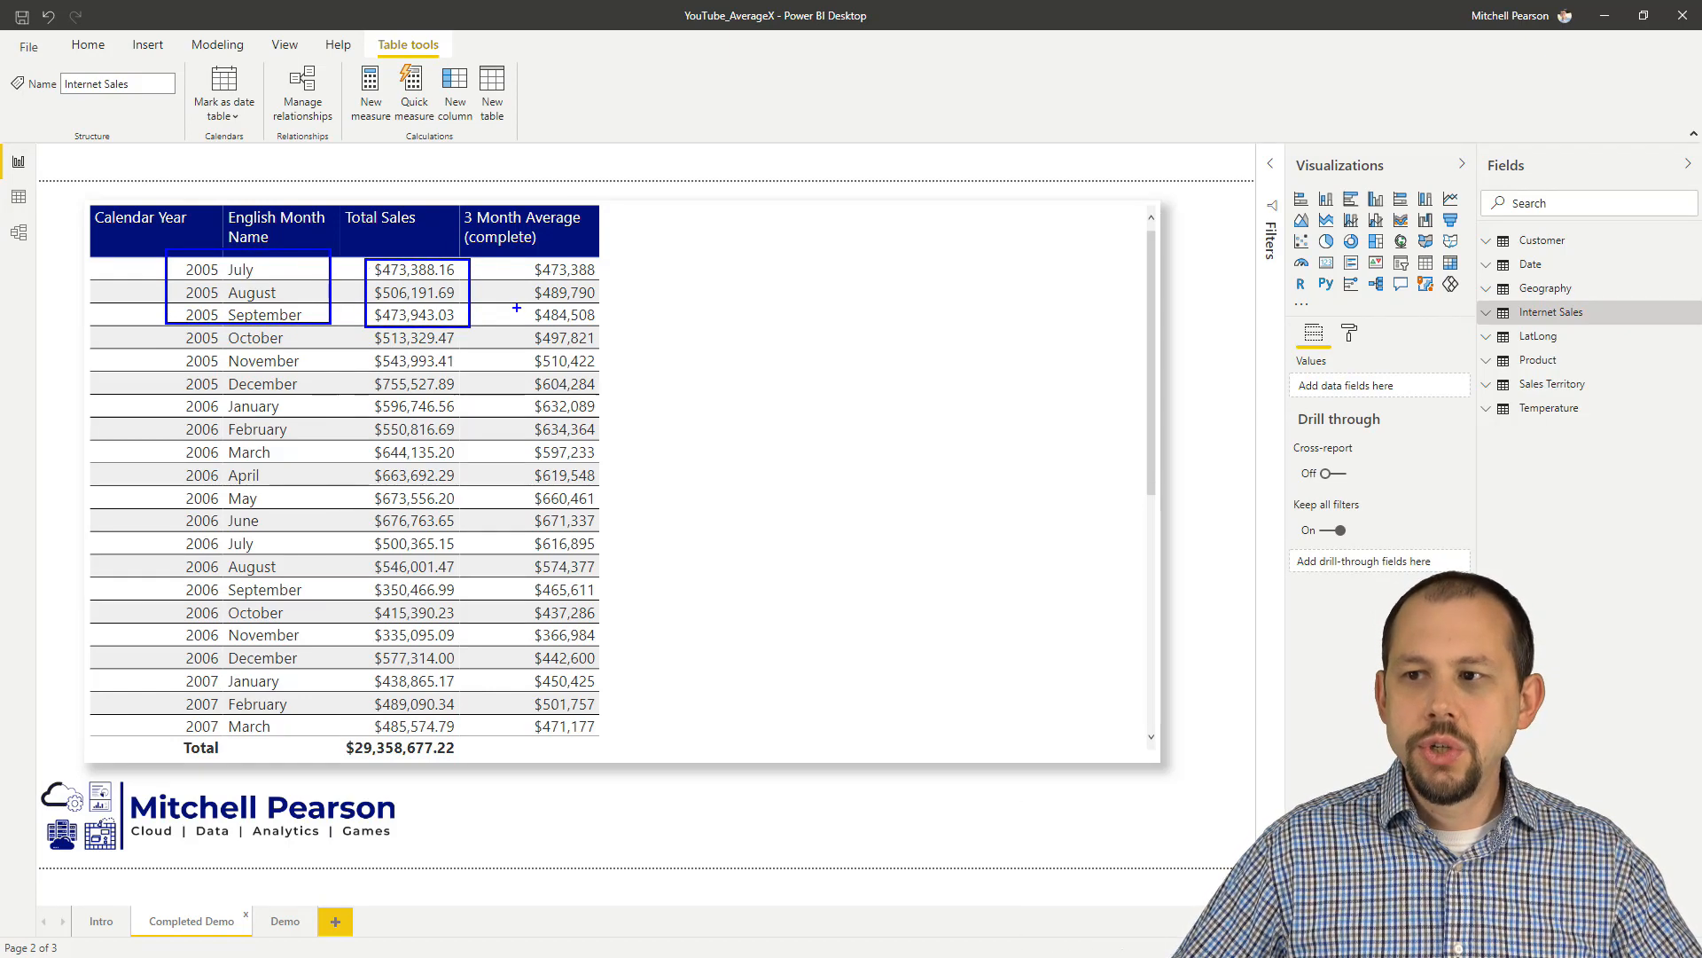
left_click_drag(519, 306, 613, 322)
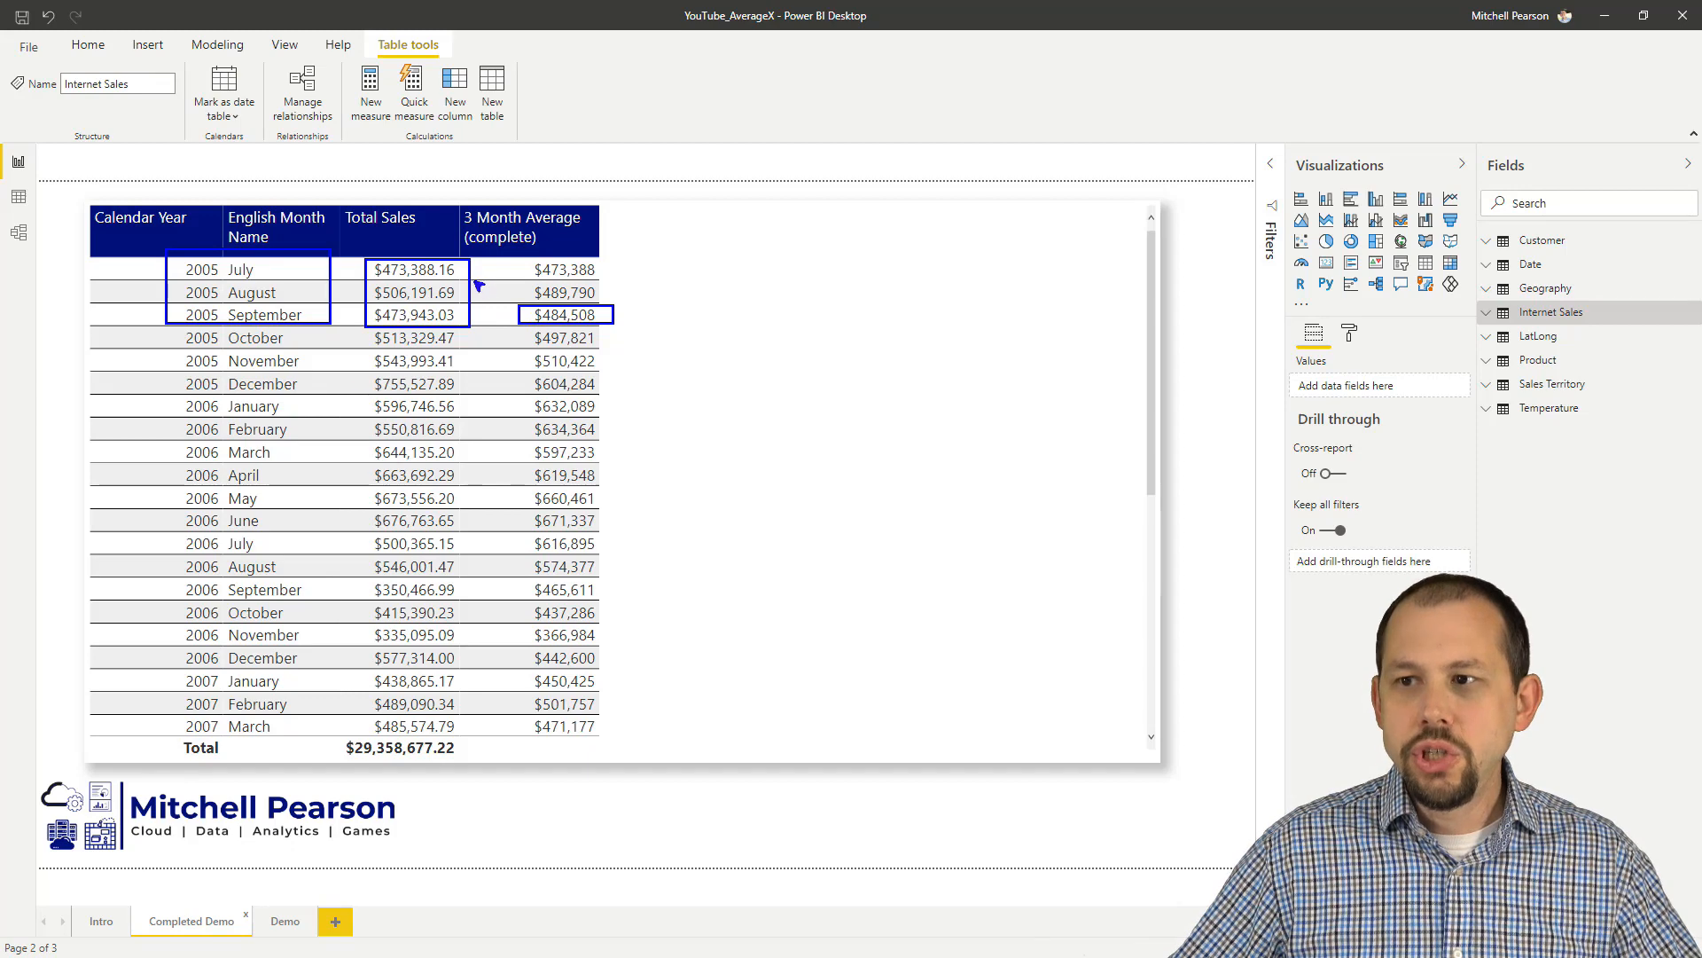
left_click_drag(475, 282, 518, 314)
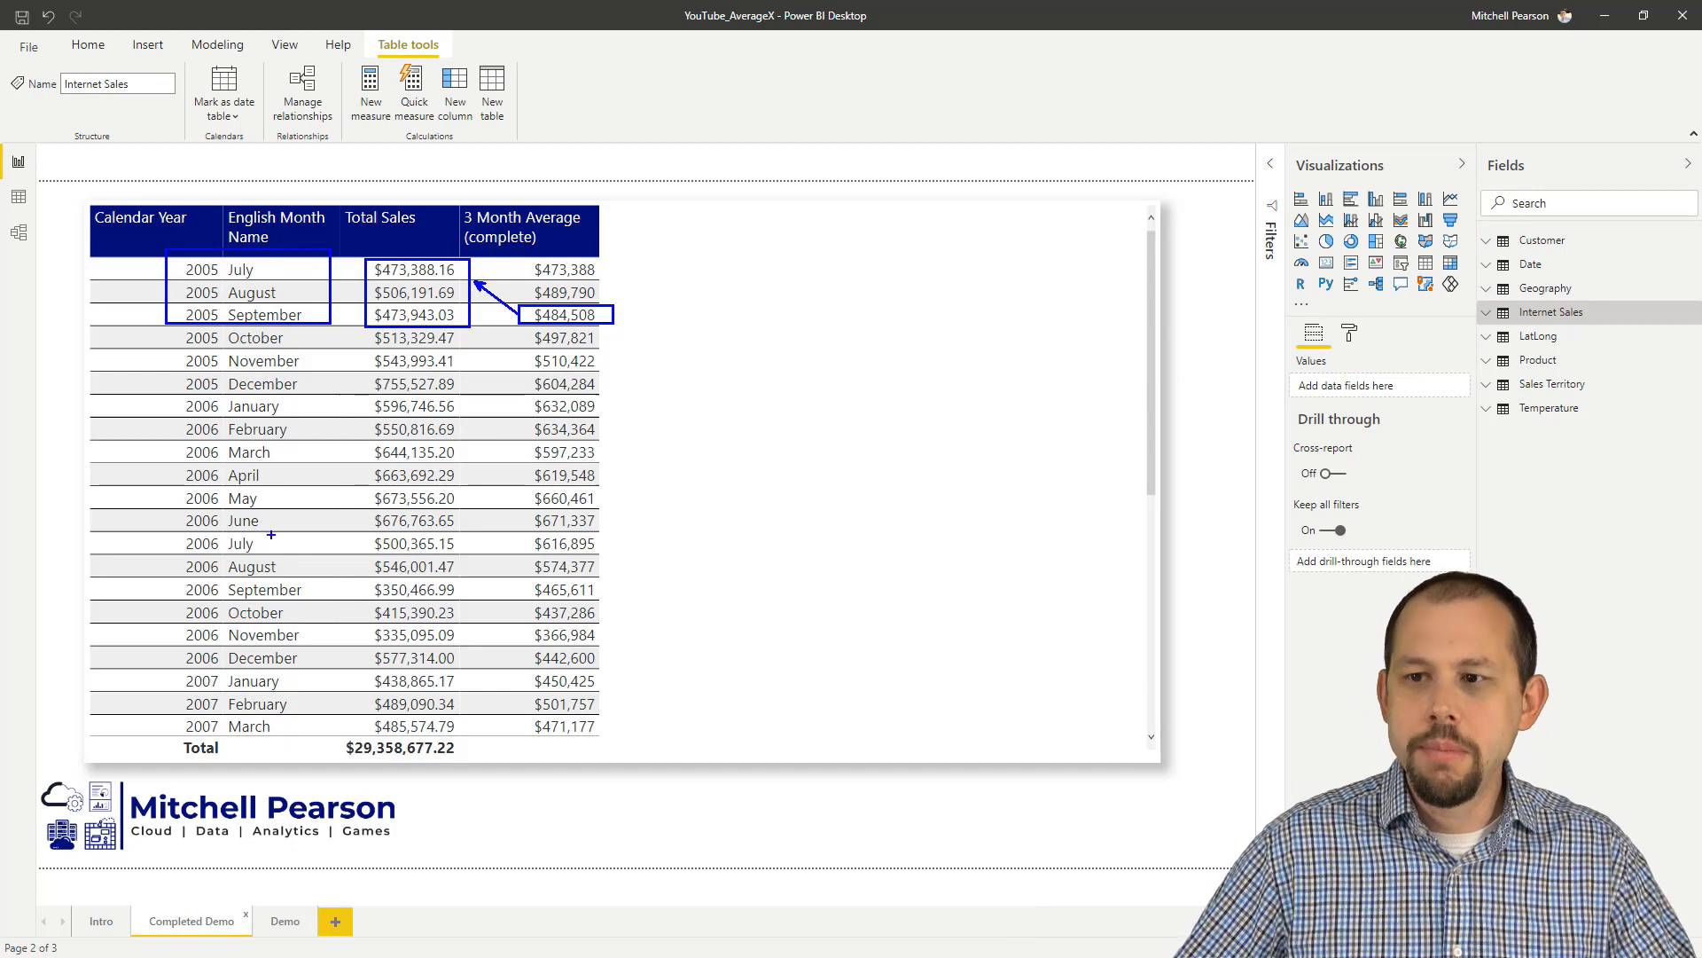
Step: On the Demo page, add the Internet Sales measures Total Sales and Average Sales to the table after English Month Name, in that order
left_click(284, 921)
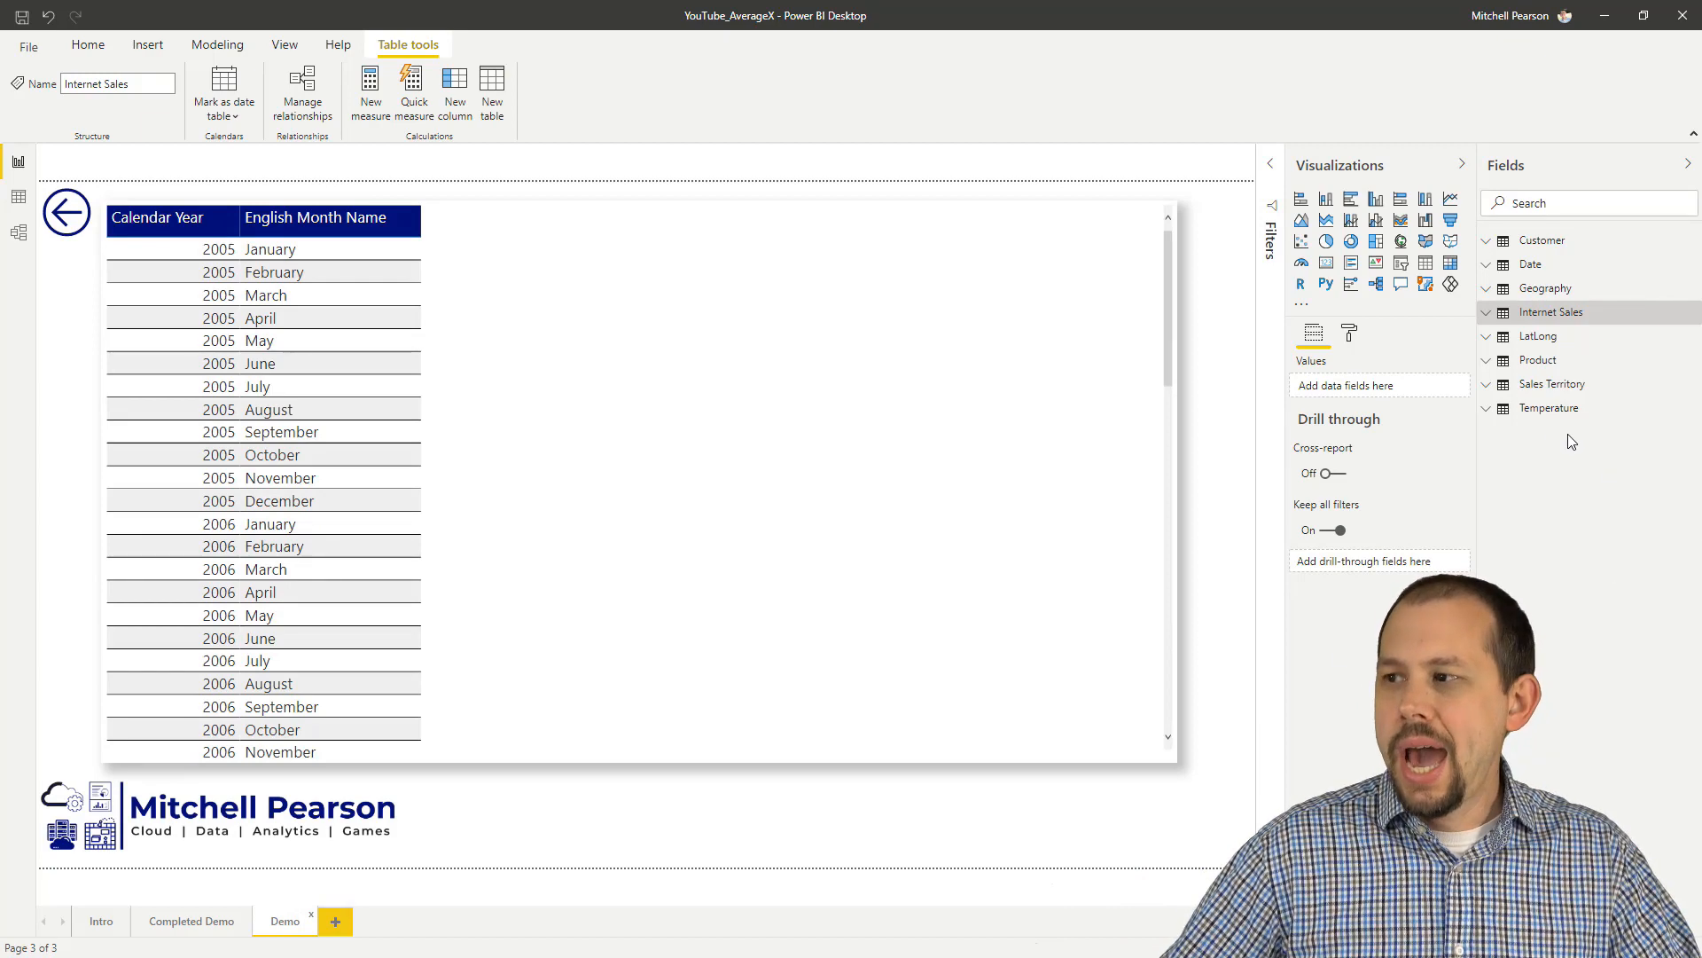
left_click(1486, 315)
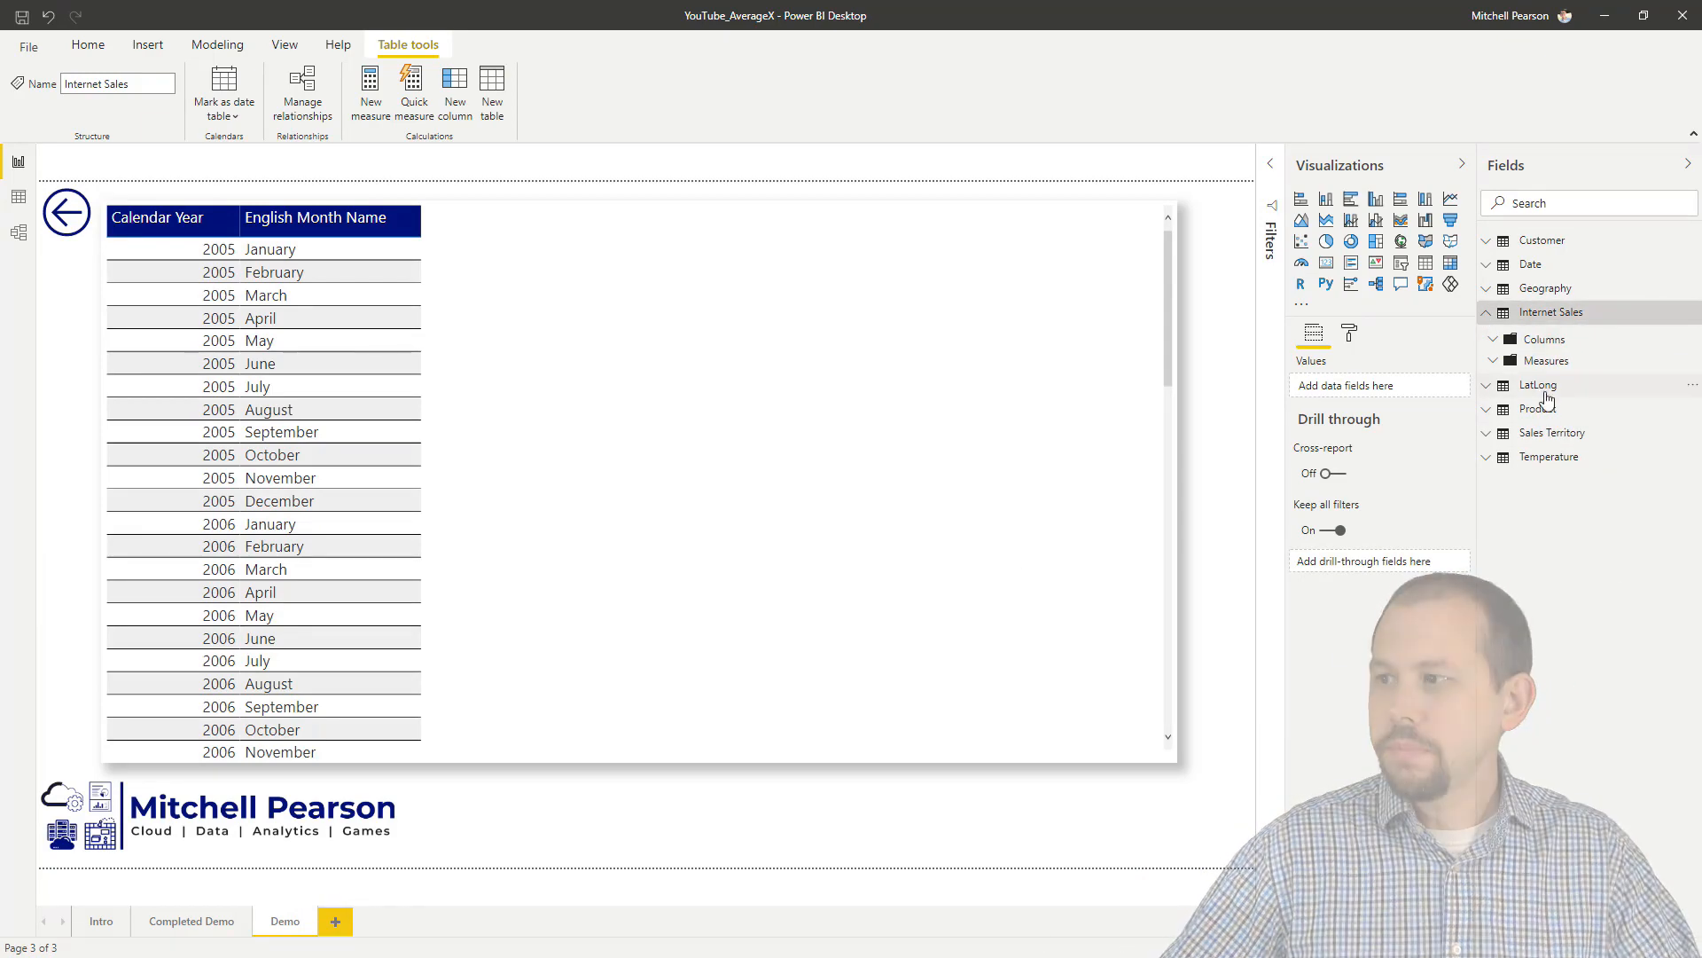
left_click(1494, 362)
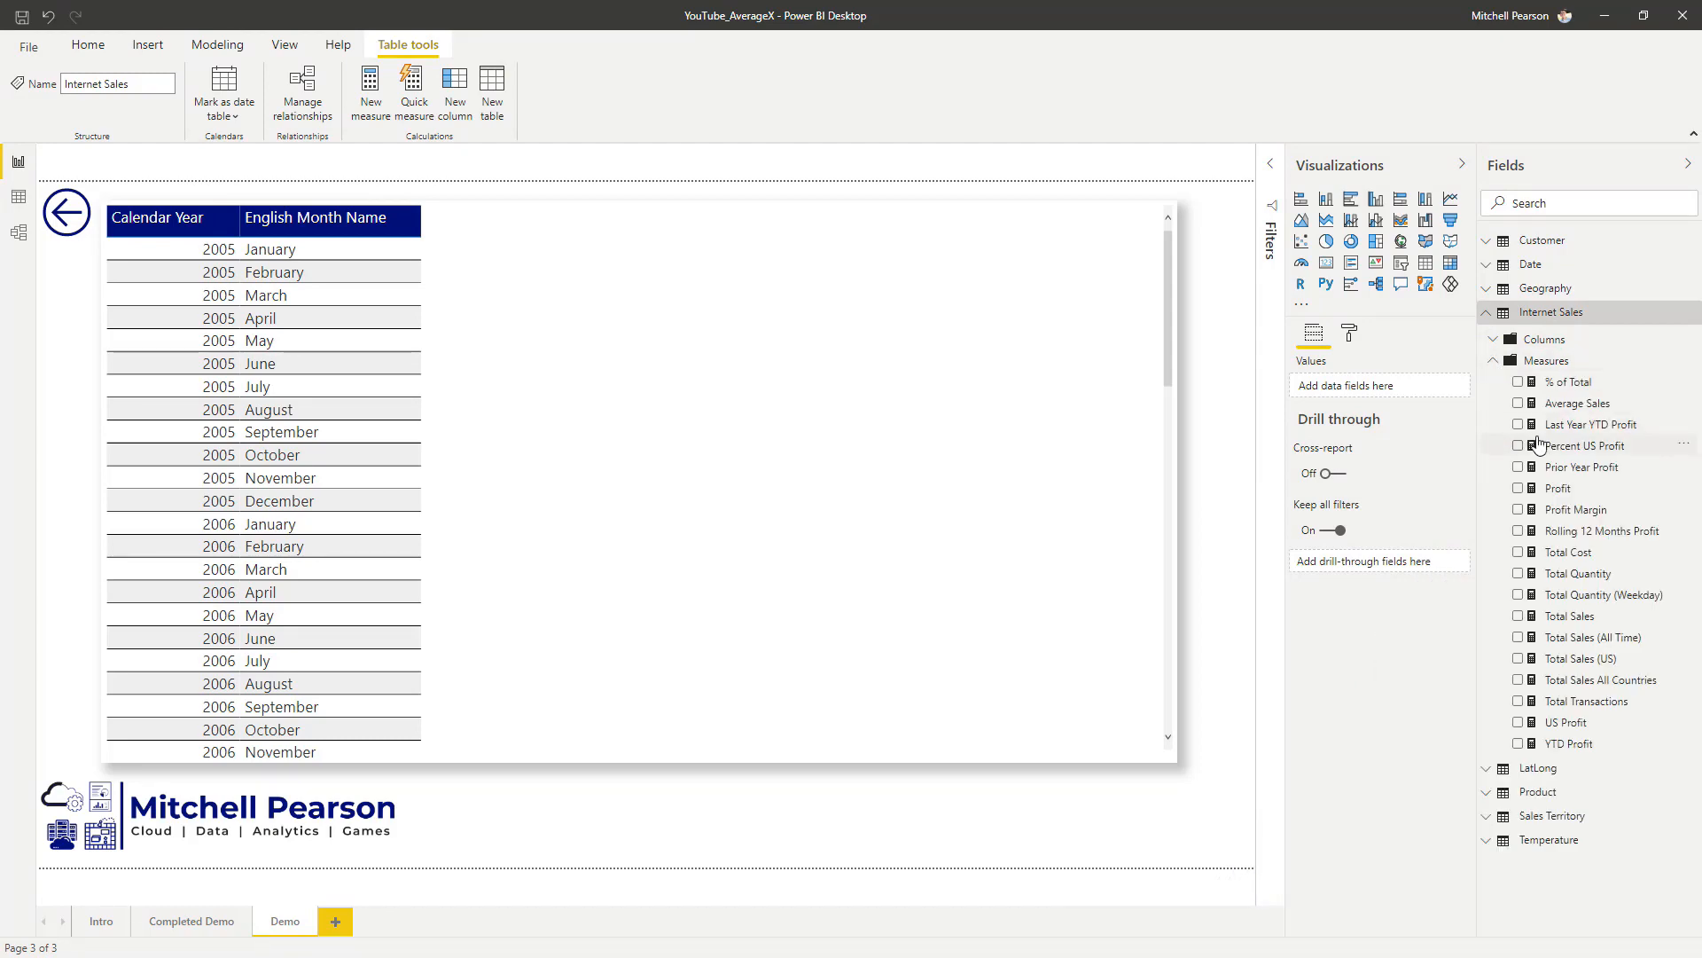
left_click_drag(1580, 410, 475, 449)
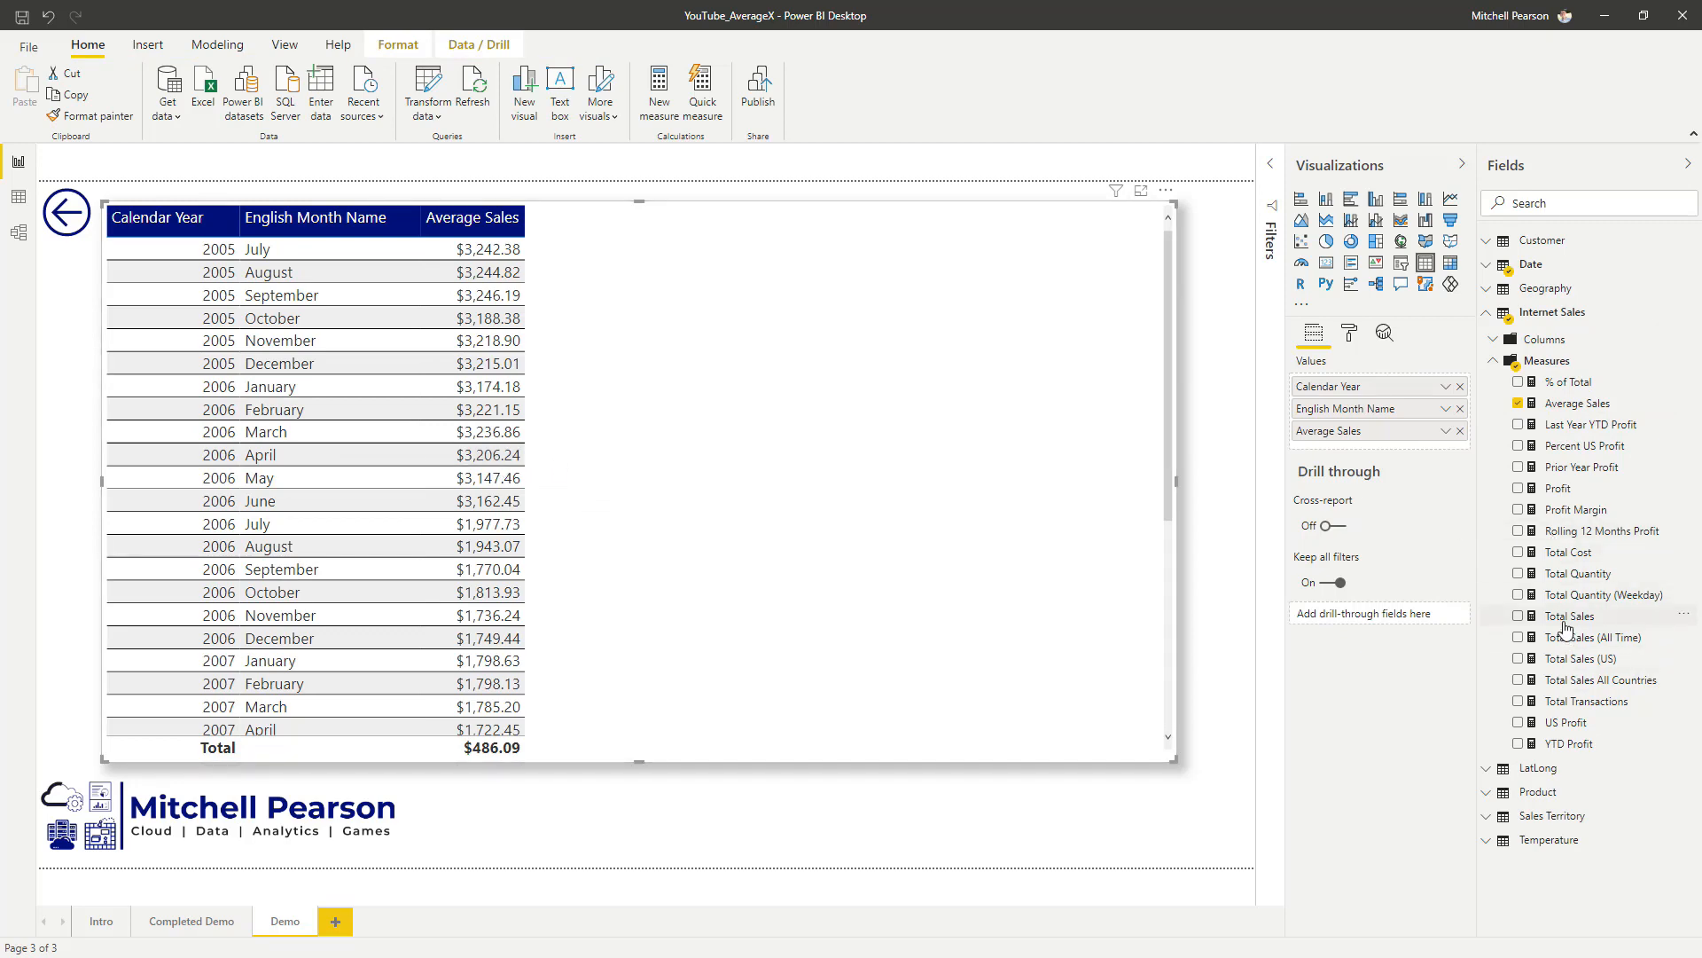
left_click_drag(1569, 615, 1408, 432)
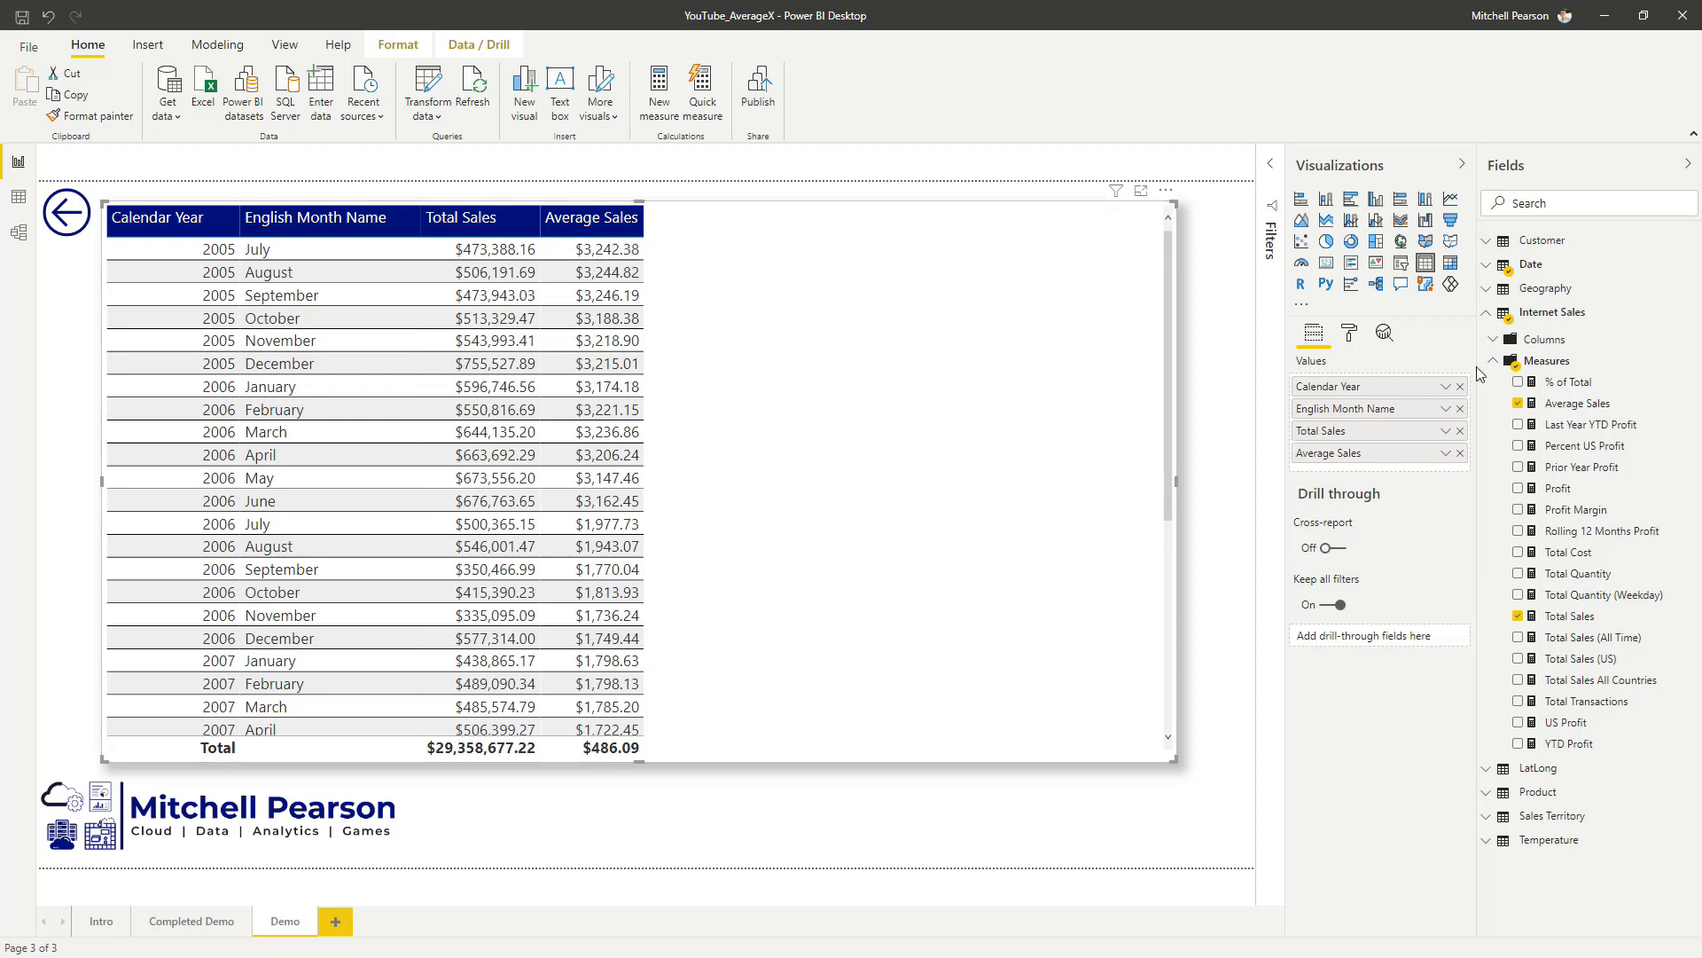
Step: Inspect the Average Sales measure's formula and add Total Transactions to the table between Total Sales and Average Sales
left_click(1577, 404)
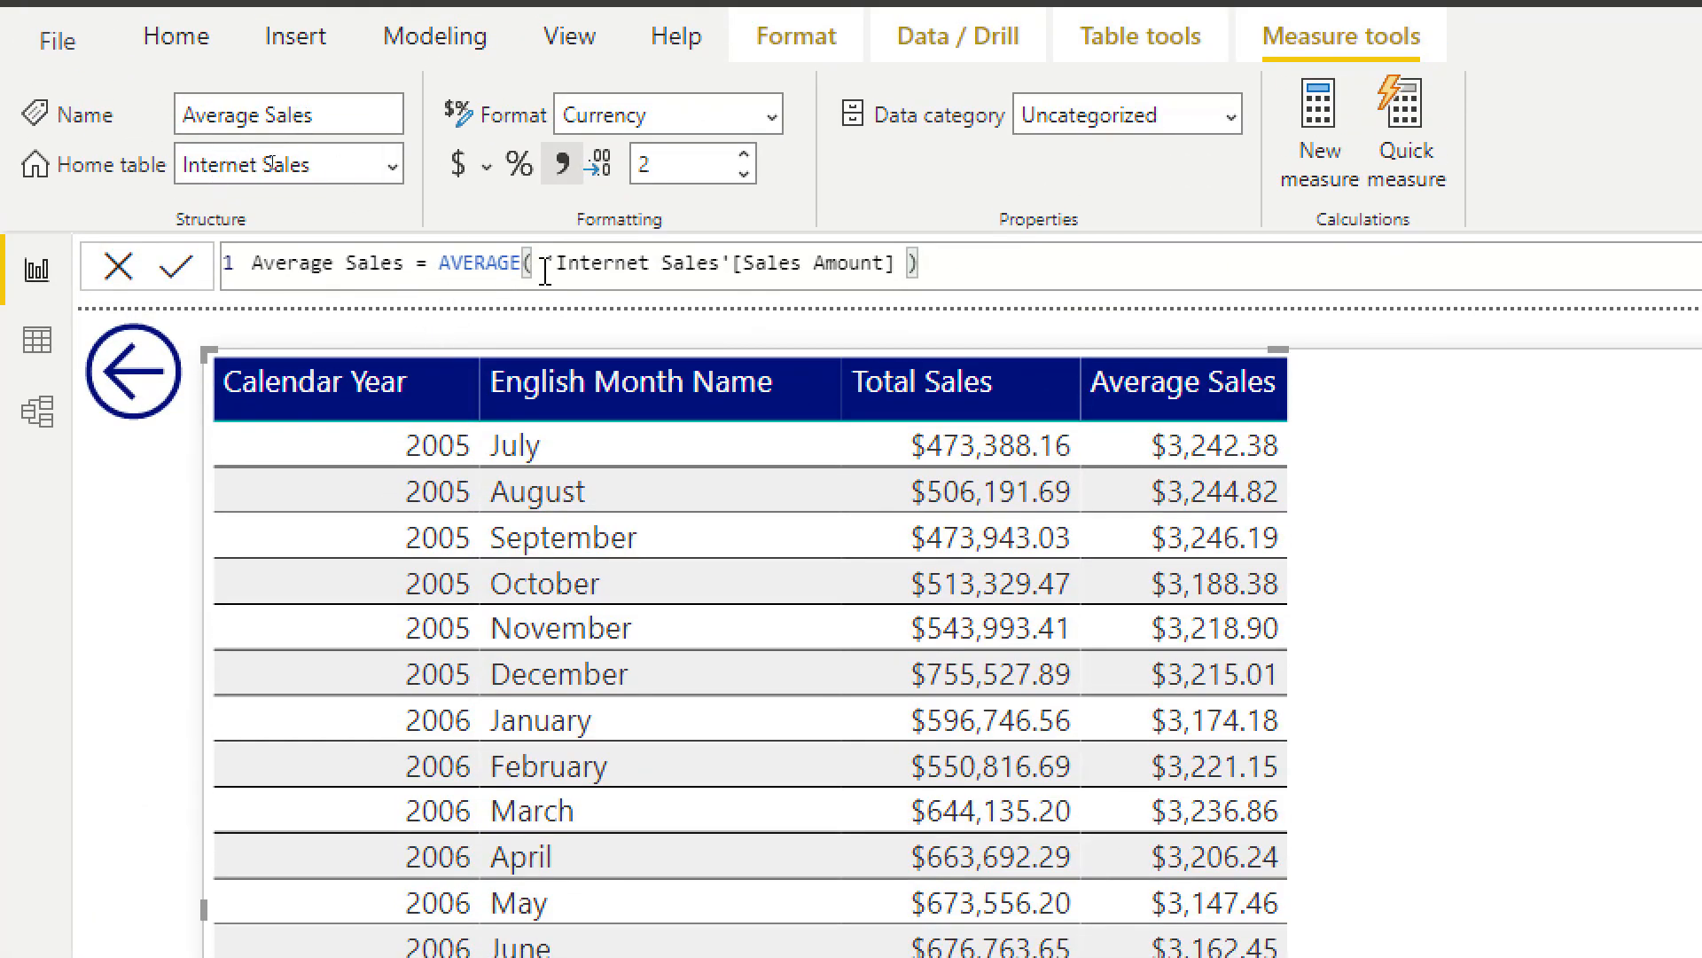
left_click_drag(545, 266, 898, 266)
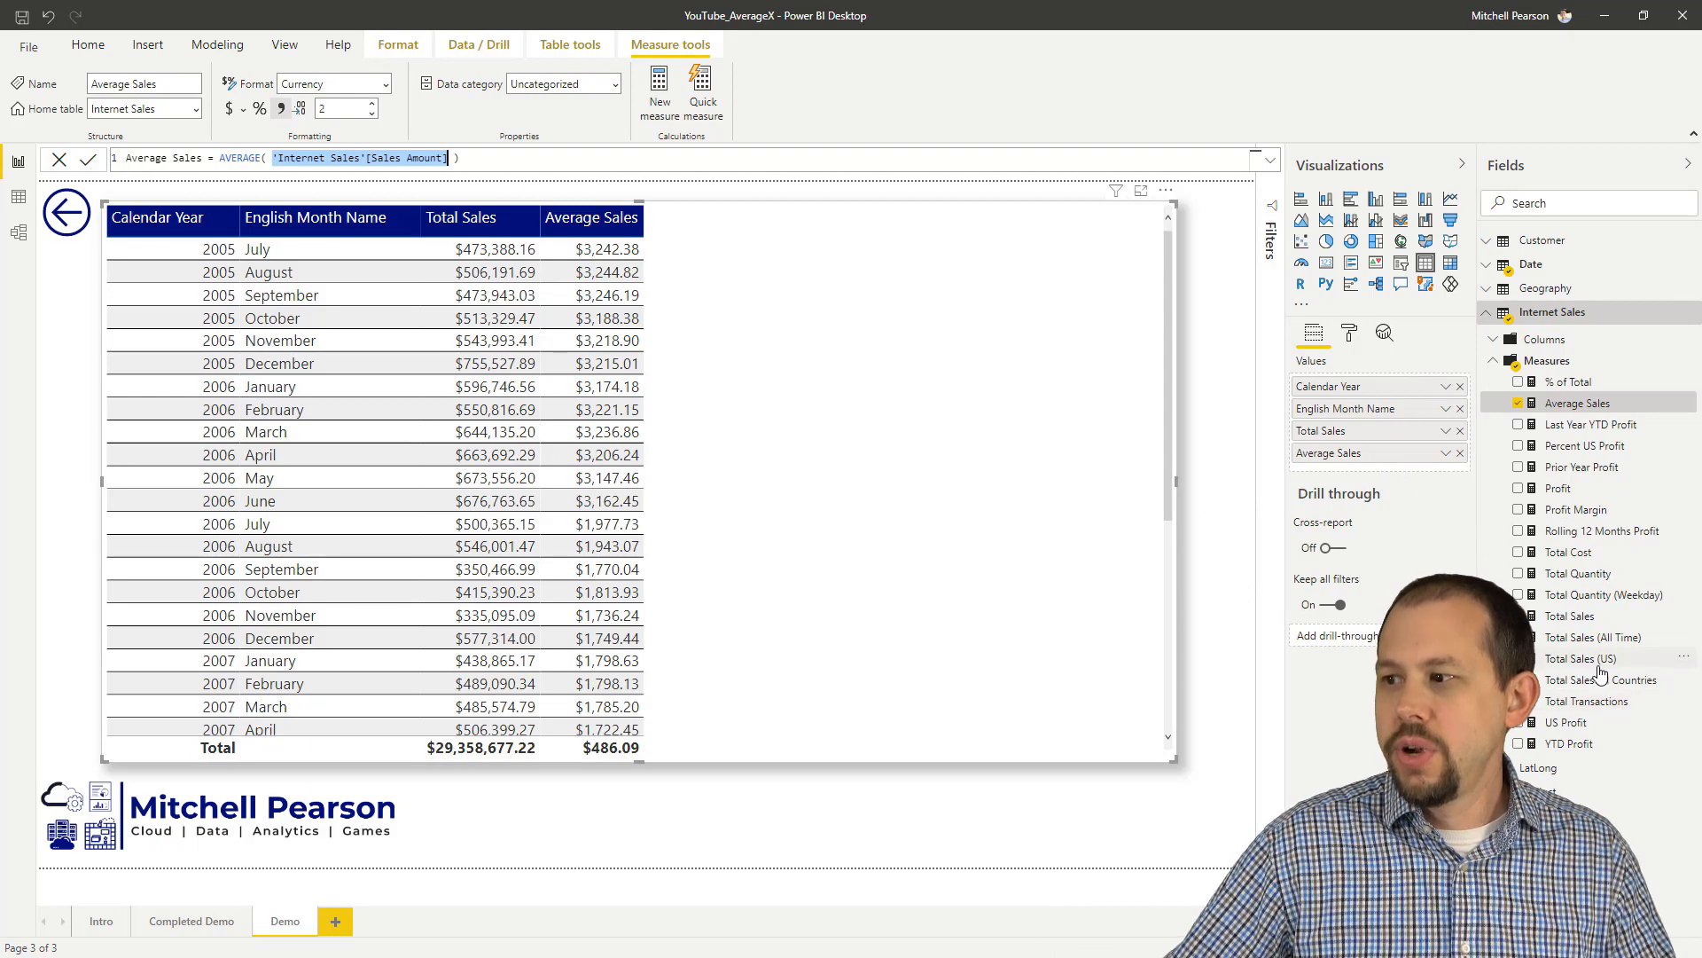
left_click_drag(1587, 700, 1459, 455)
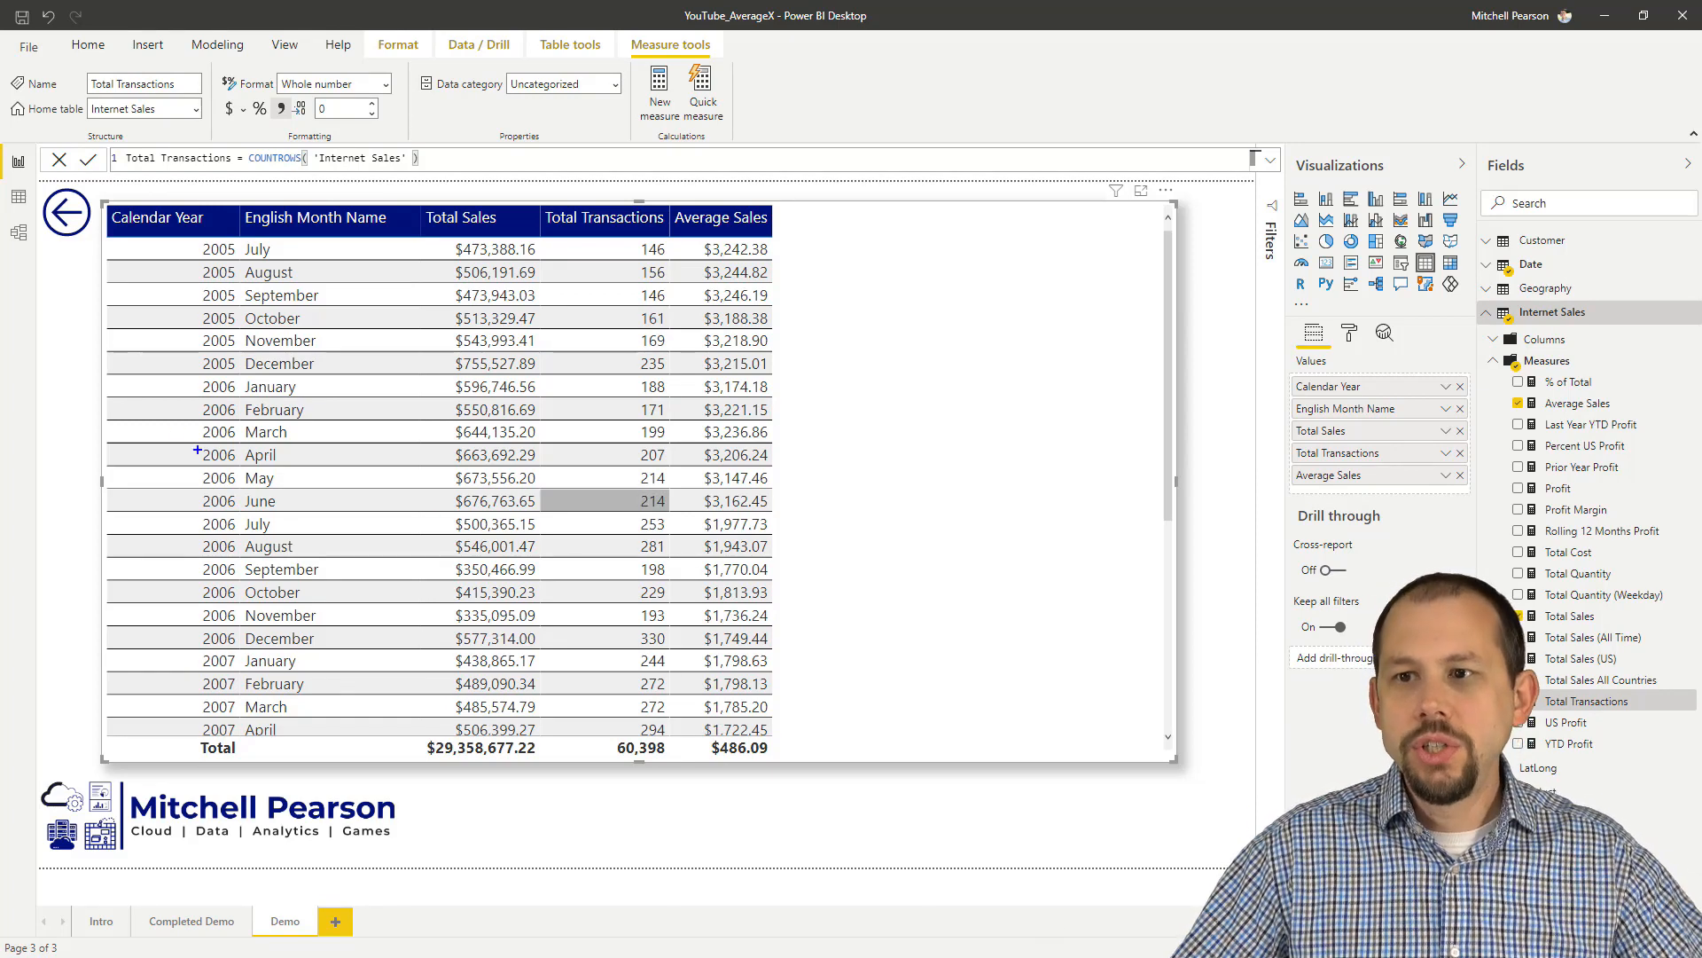
Step: Mark the August–October 2005 sales, October's average and the Total Transactions formula with temporary annotations, and clear them
left_click_drag(193, 265, 549, 334)
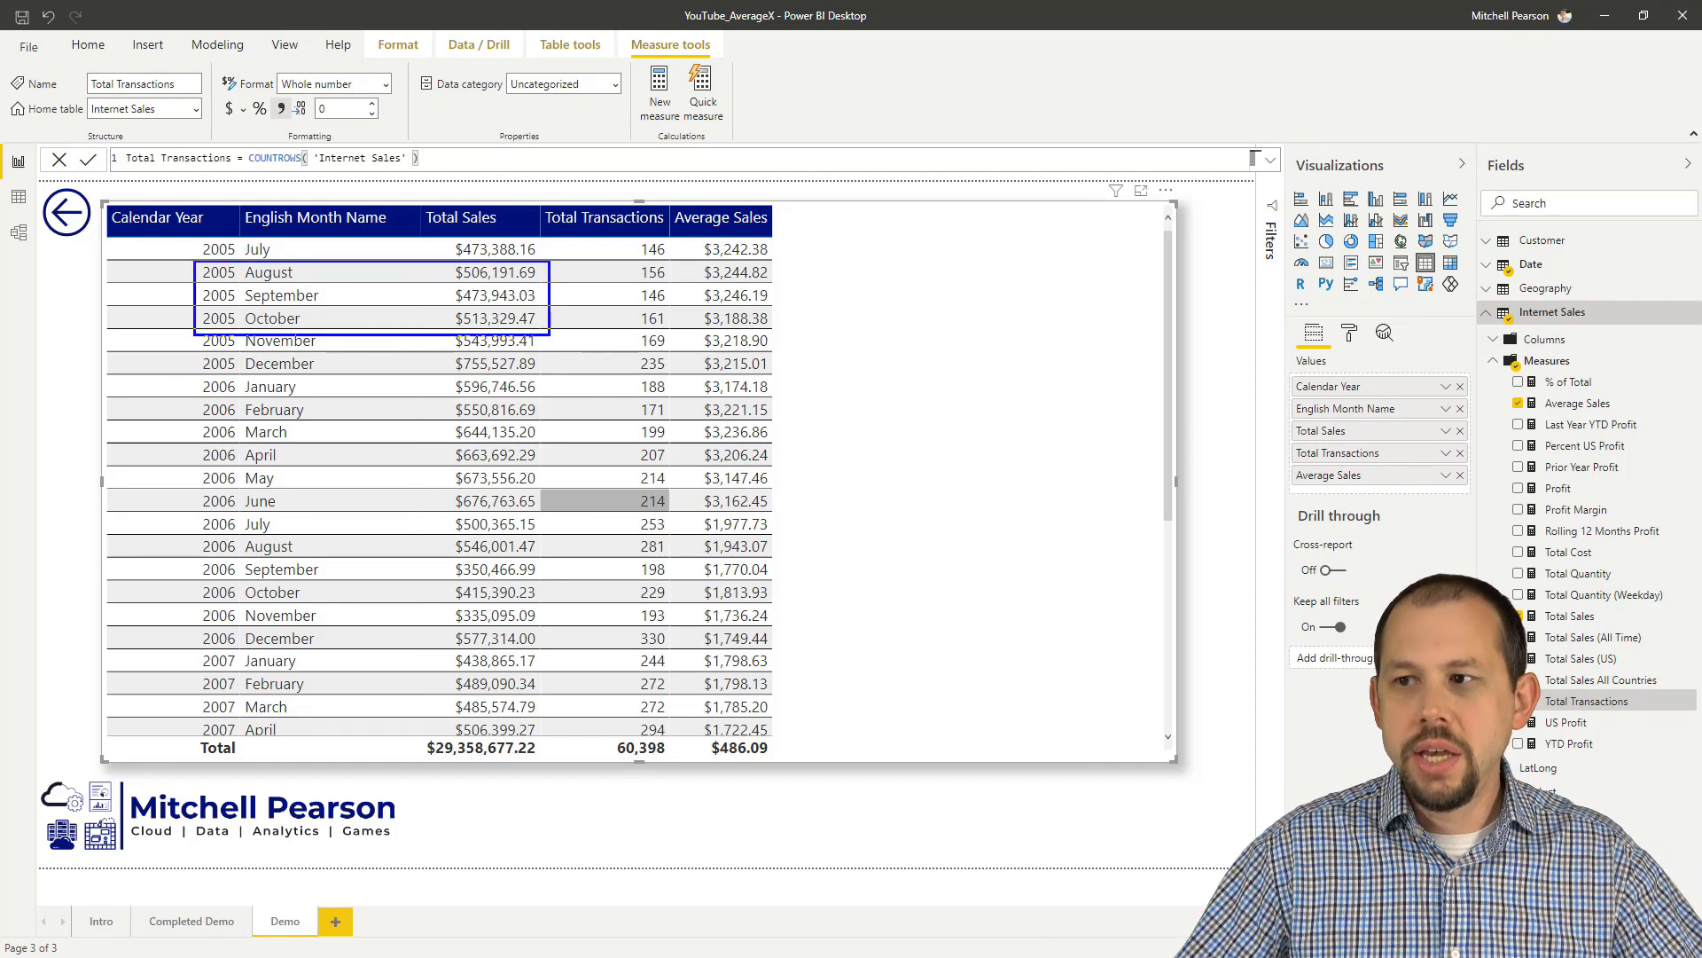
left_click_drag(696, 306, 782, 335)
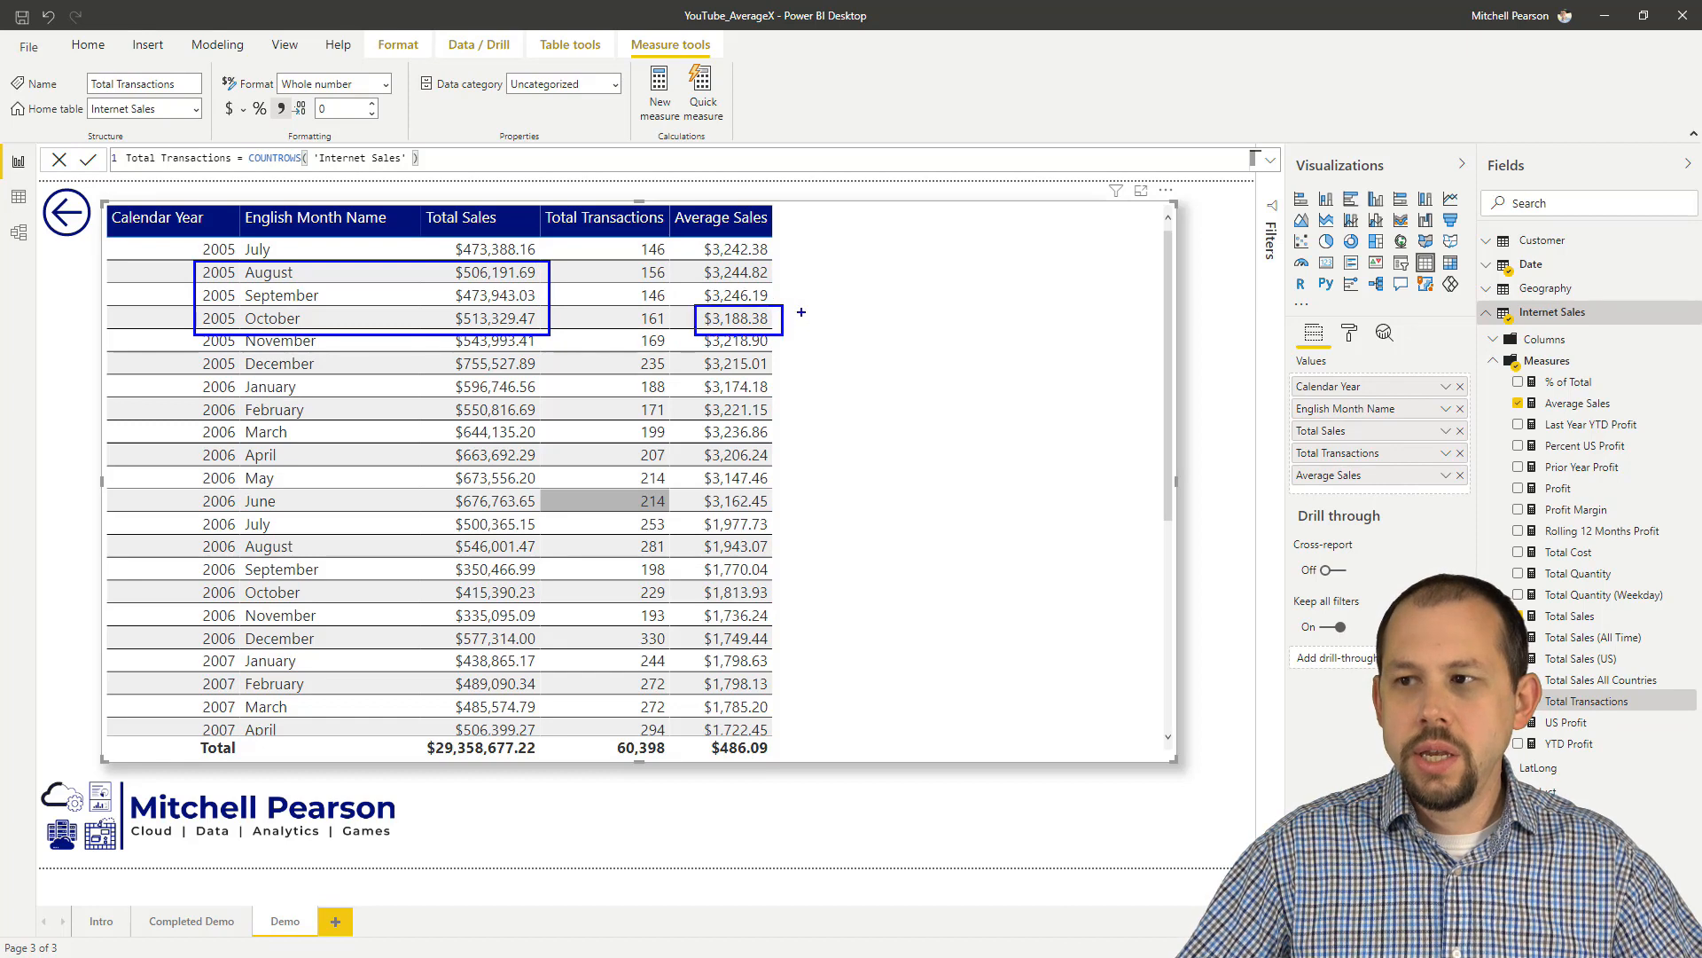
left_click_drag(969, 180, 791, 311)
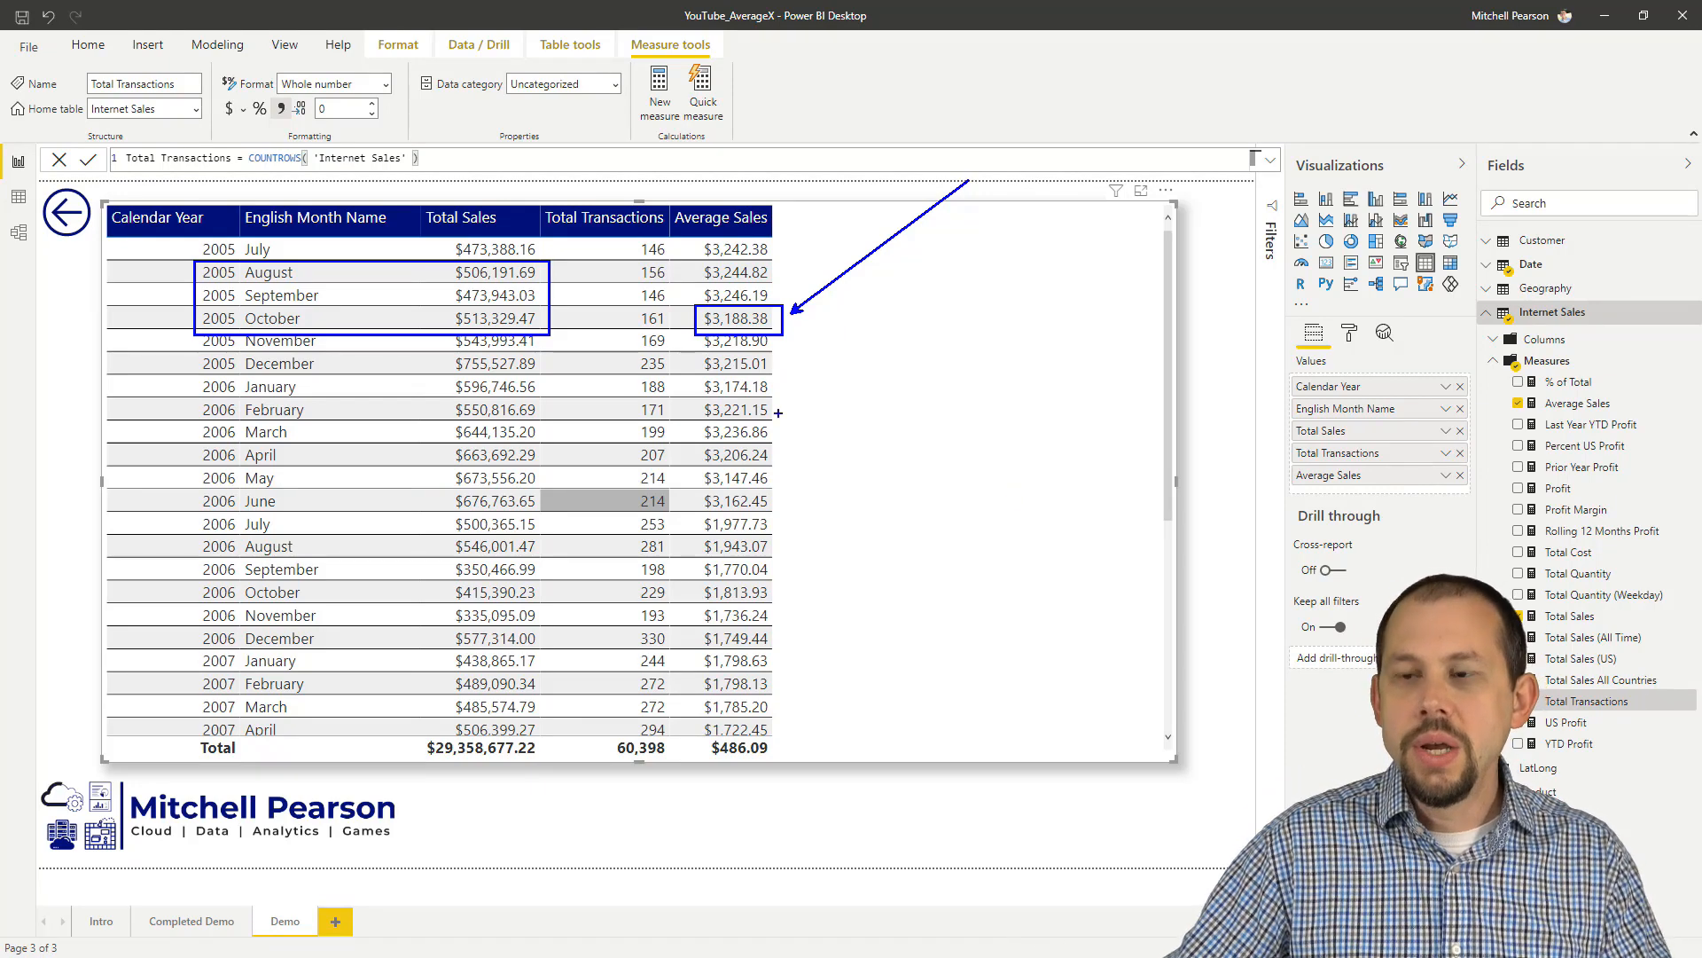
left_click_drag(238, 164, 396, 163)
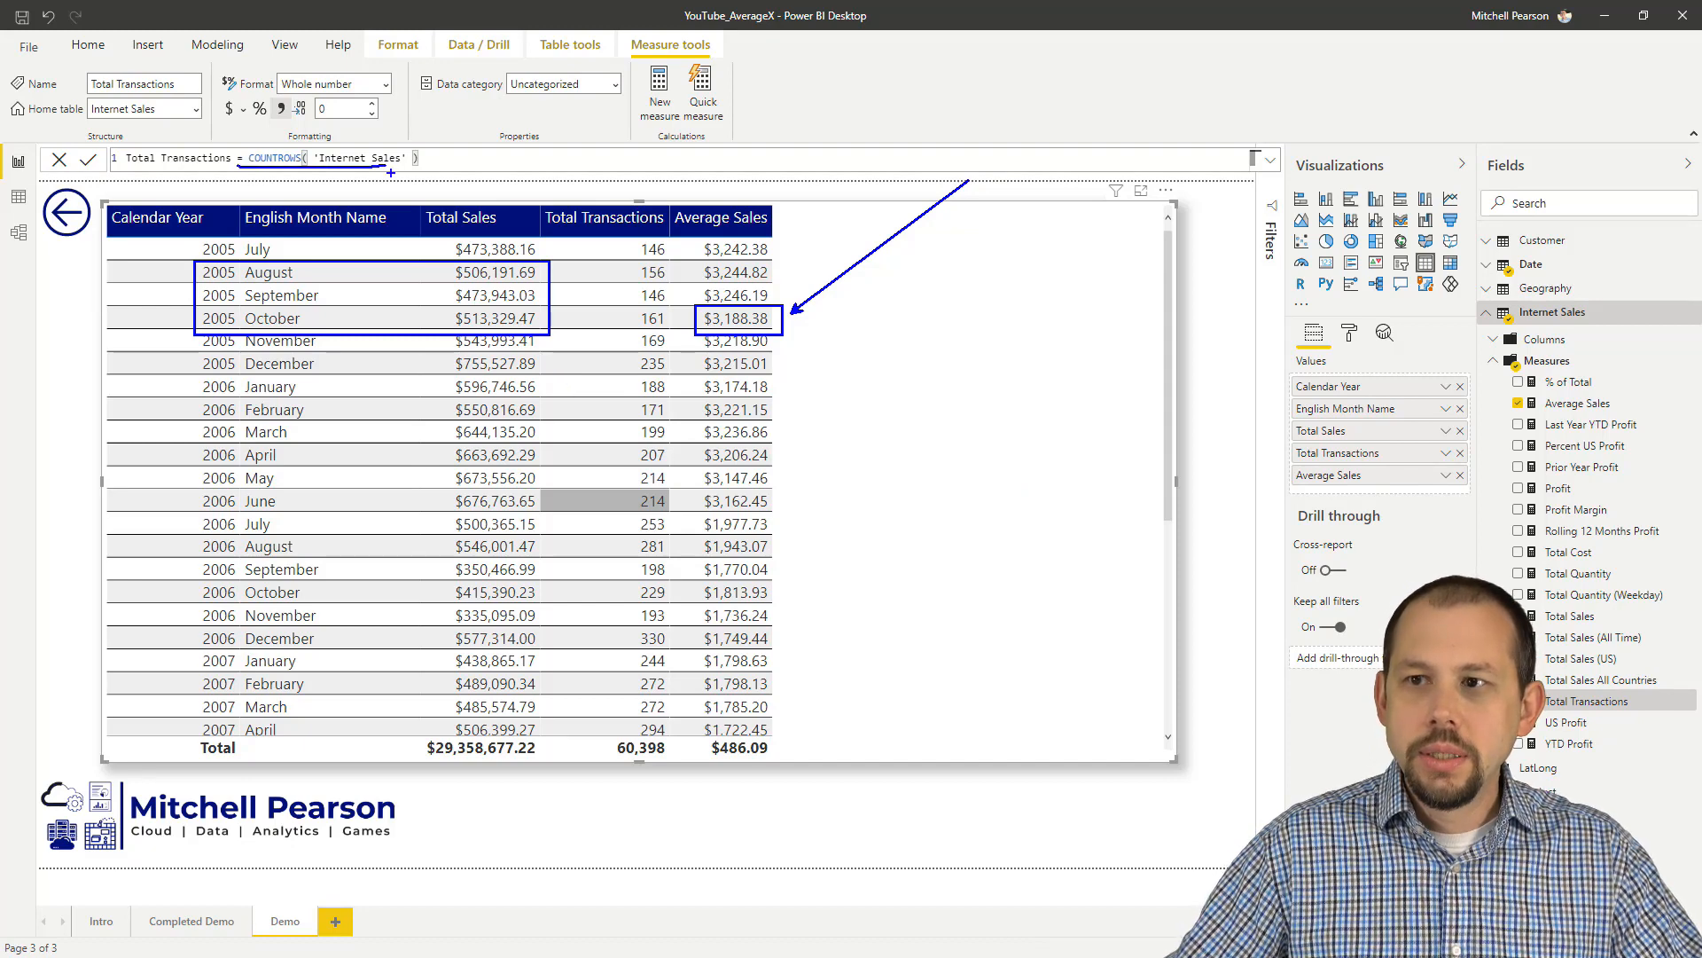
key("Escape")
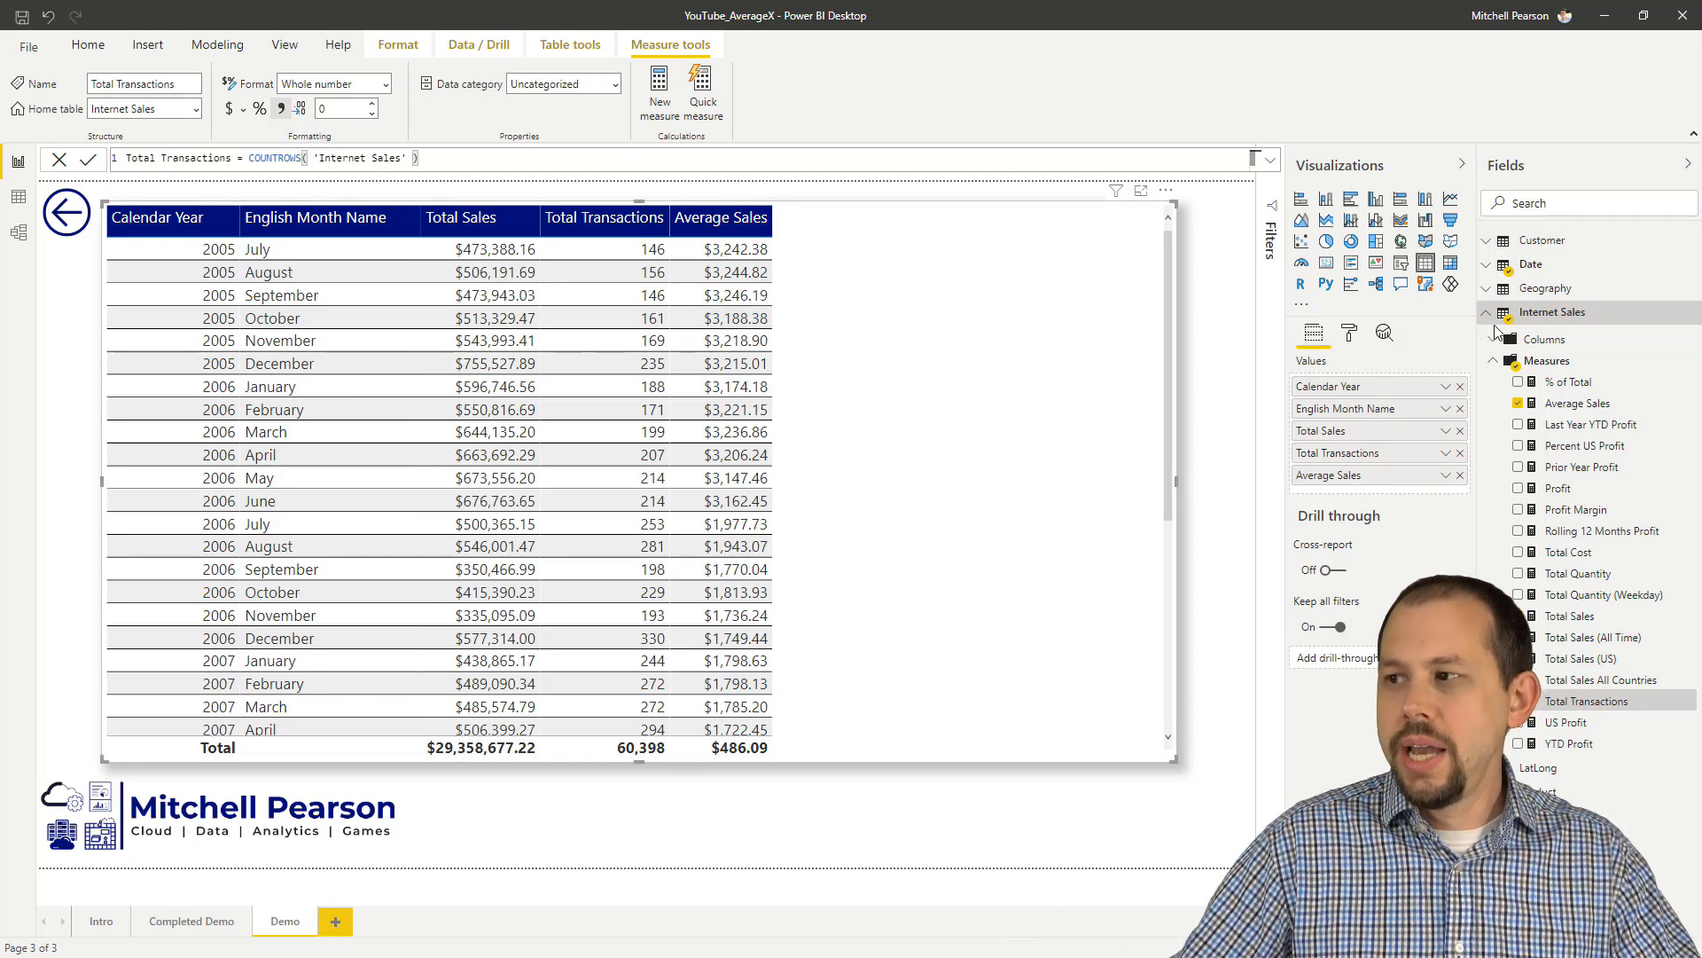
Step: Create a new measure in the Internet Sales table, name it Average Sales 3 Months, and add blank lines for its formula
right_click(1553, 319)
left_click(1549, 341)
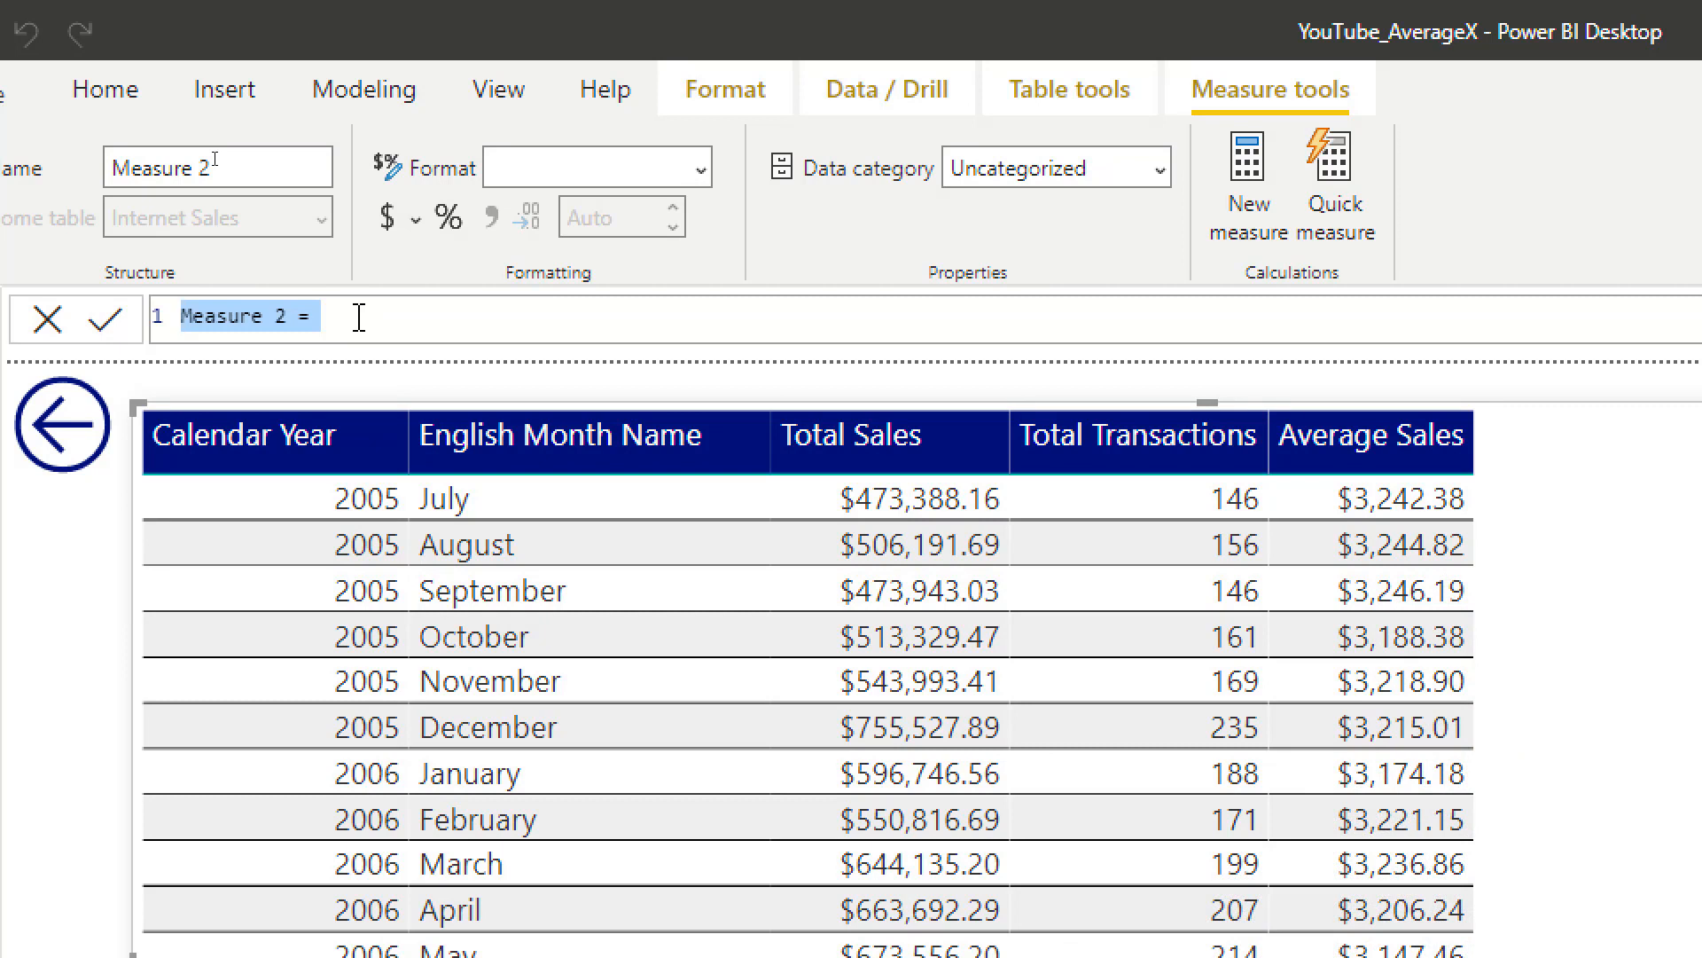
type("Average ")
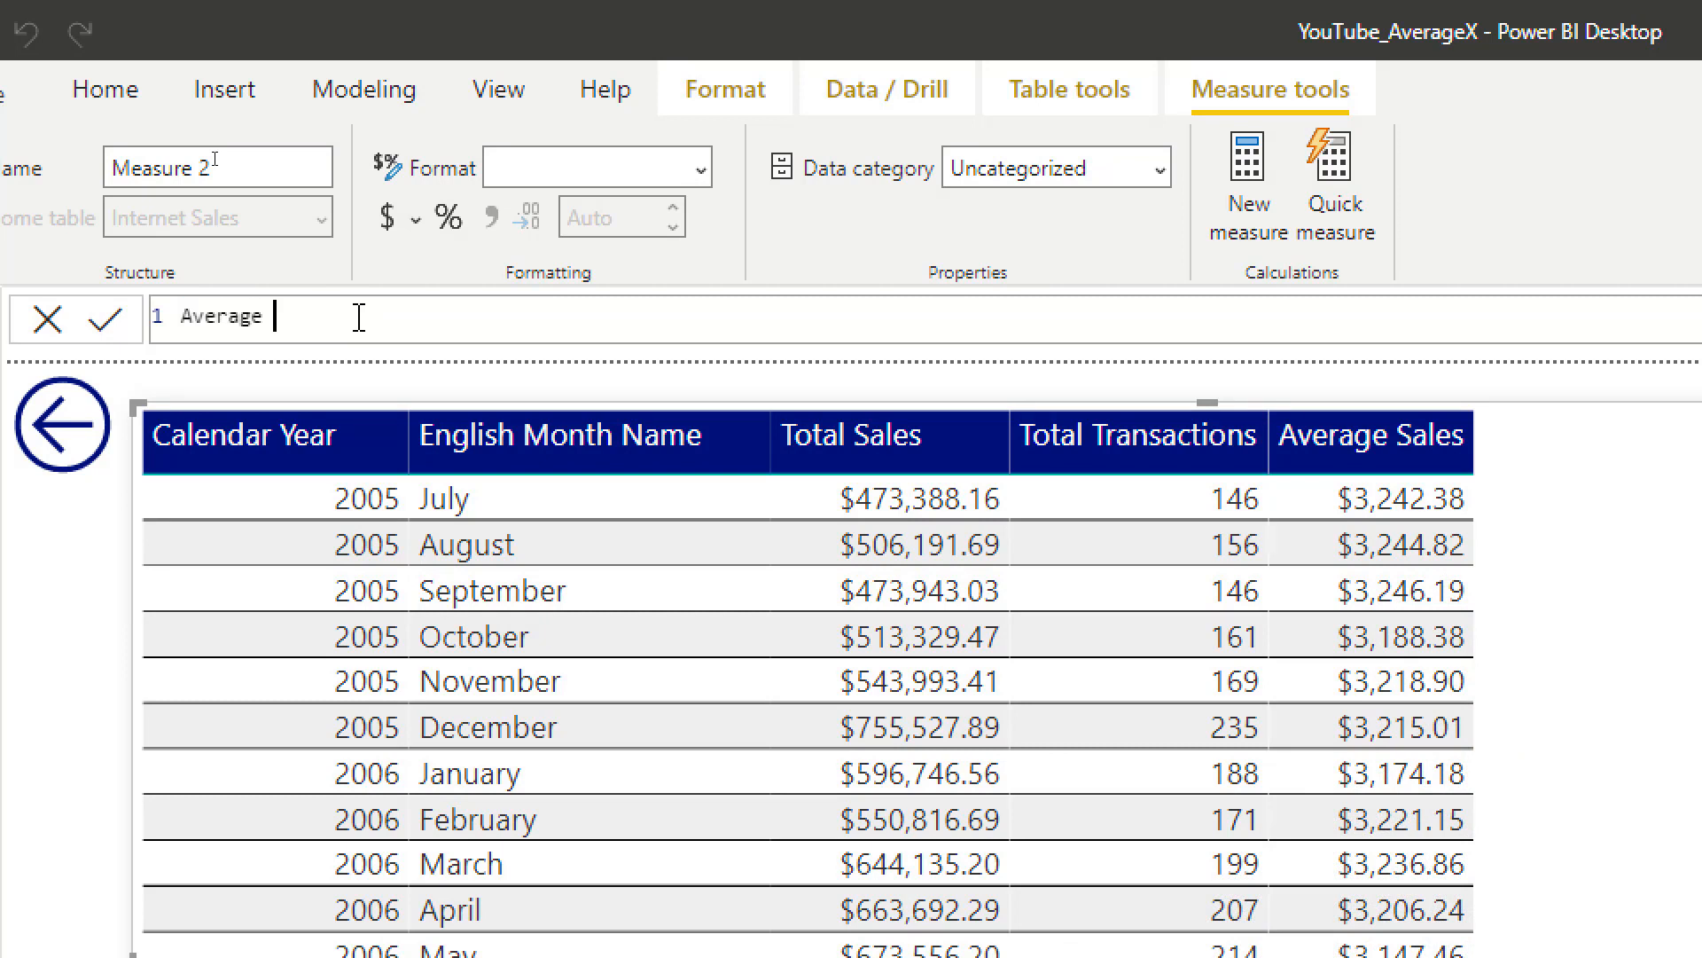
type("Sales 3 Months =")
key("Return")
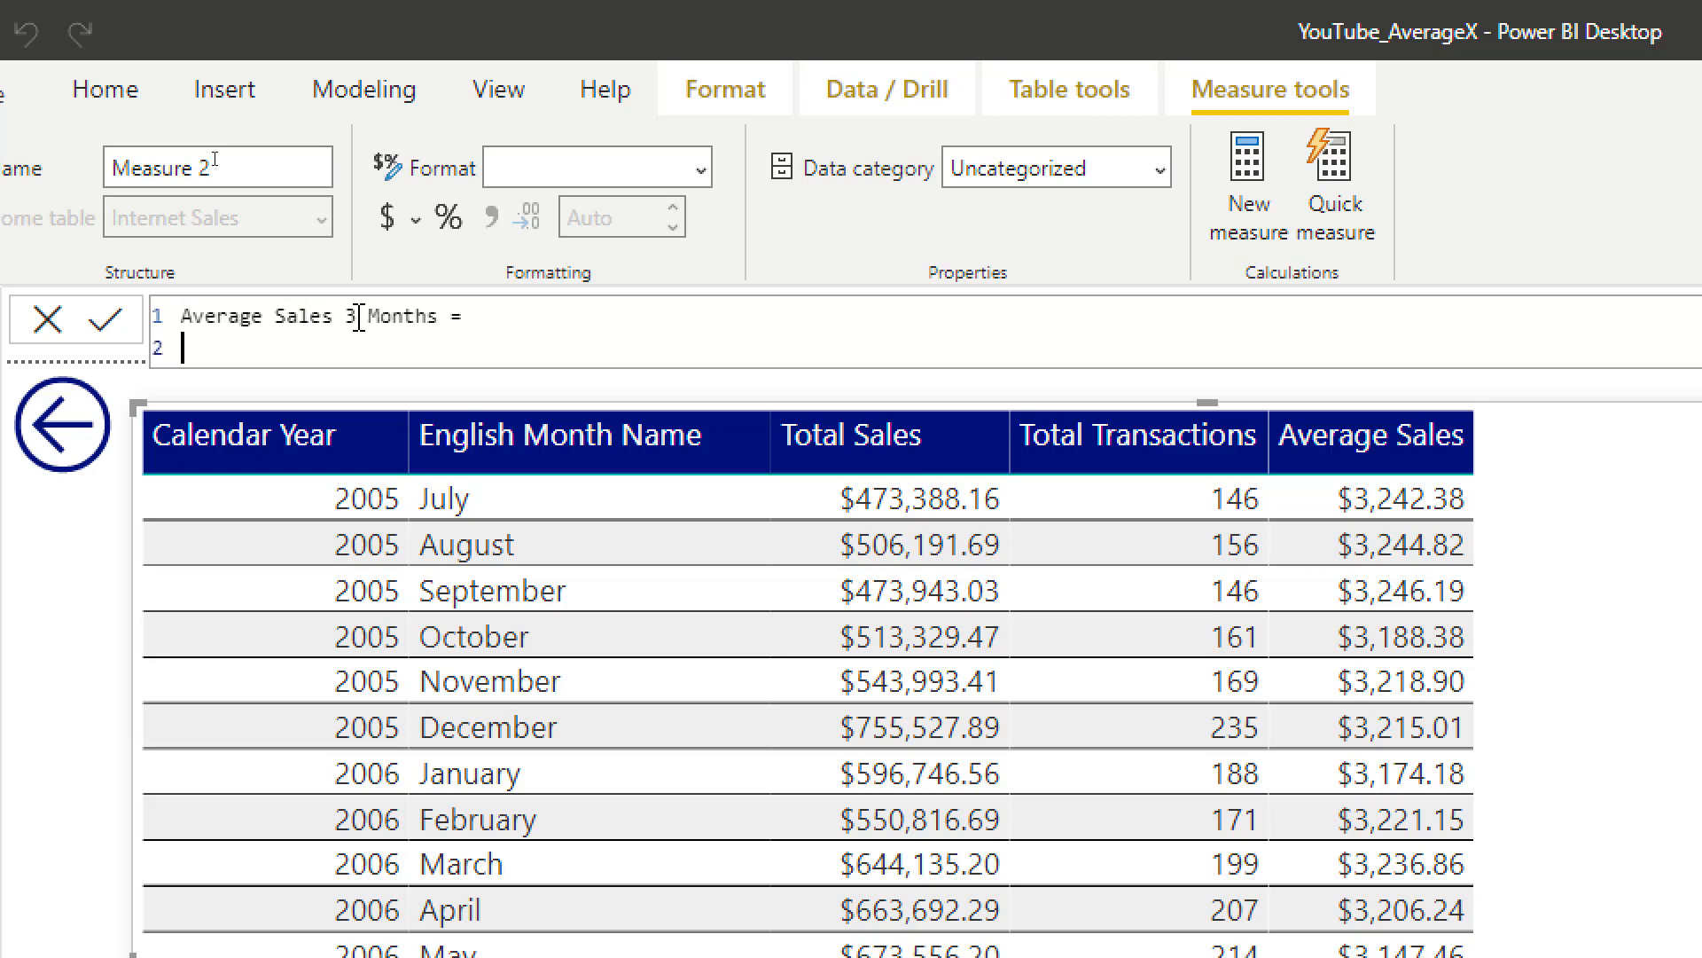
key("shift+Return")
key("shift+Return")
key("shift+Return")
key("shift+Return")
key("shift+Return")
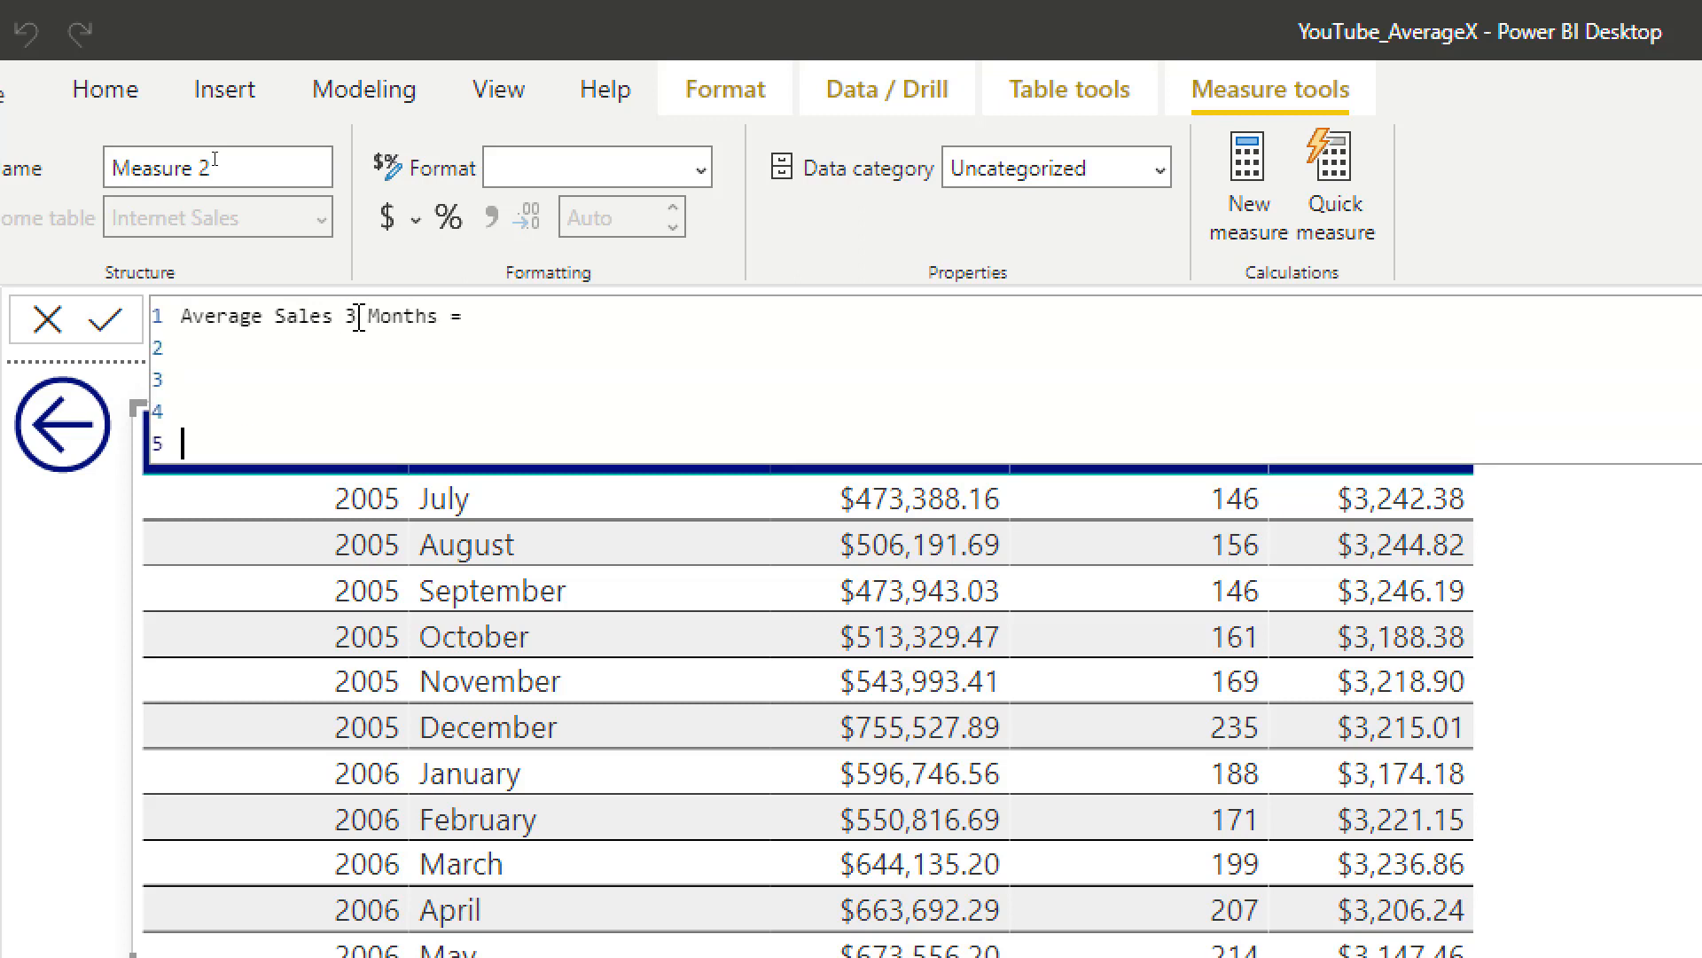
key("Up")
key("Up")
key("Up")
key("Up")
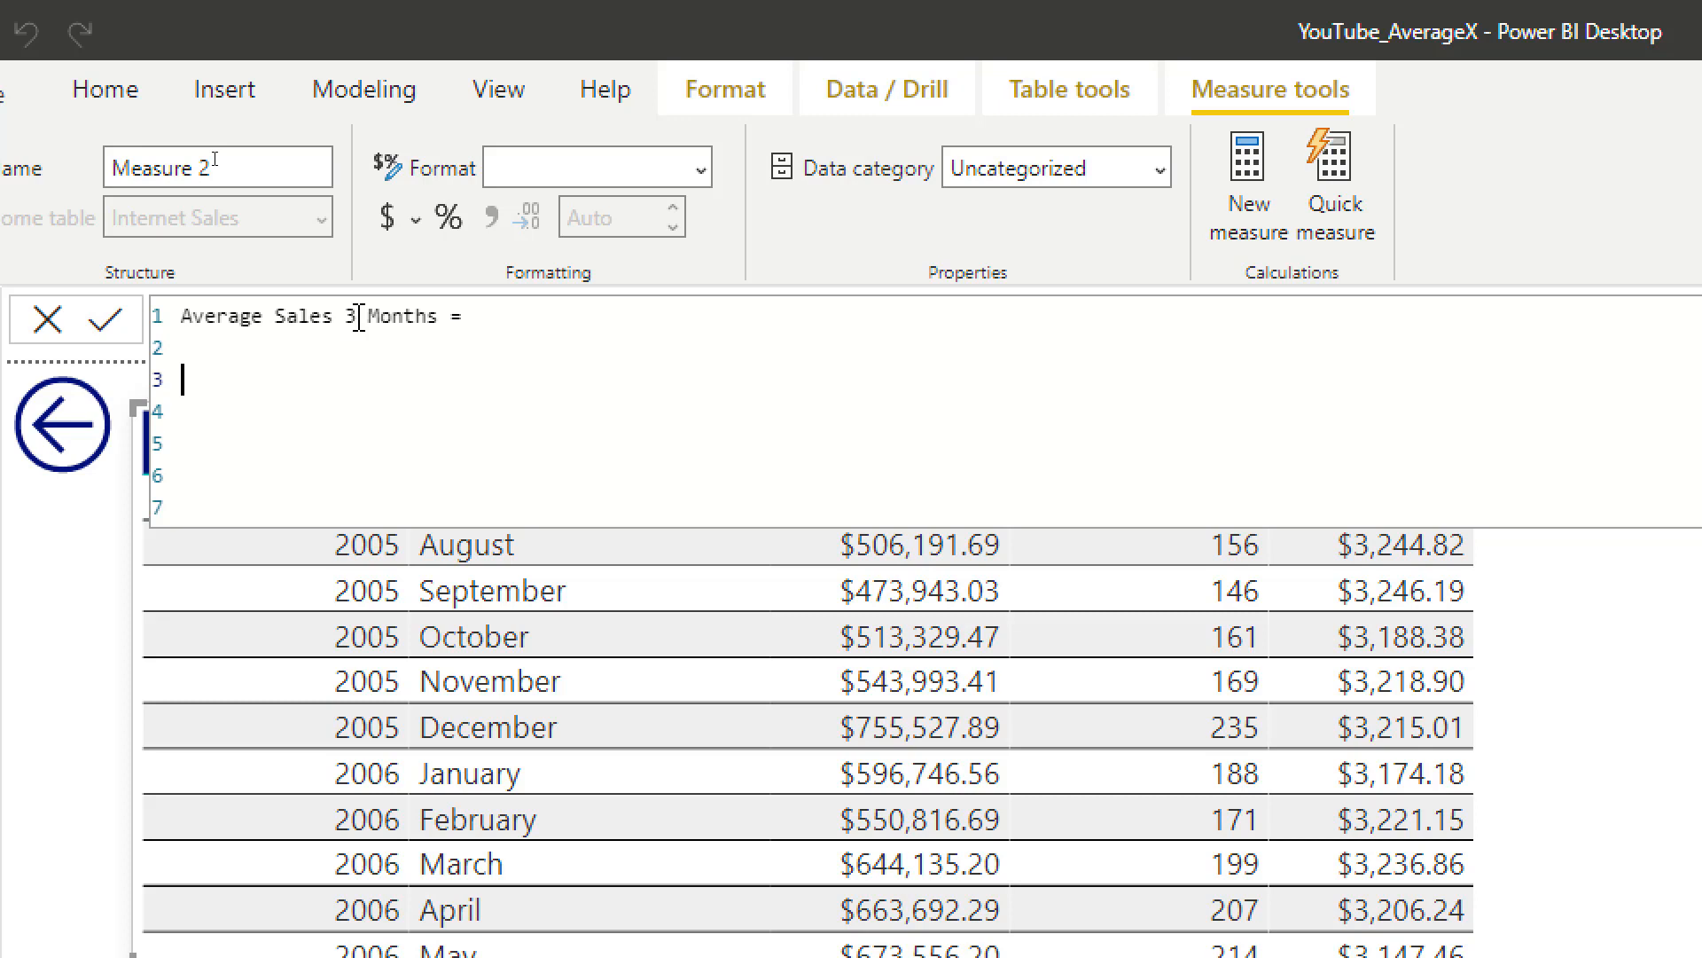
Step: Start the measure's formula with CALCULATE( and put [Average Sales] as its expression, indented on the following line
key("shift+Return")
type("[Average Sales]")
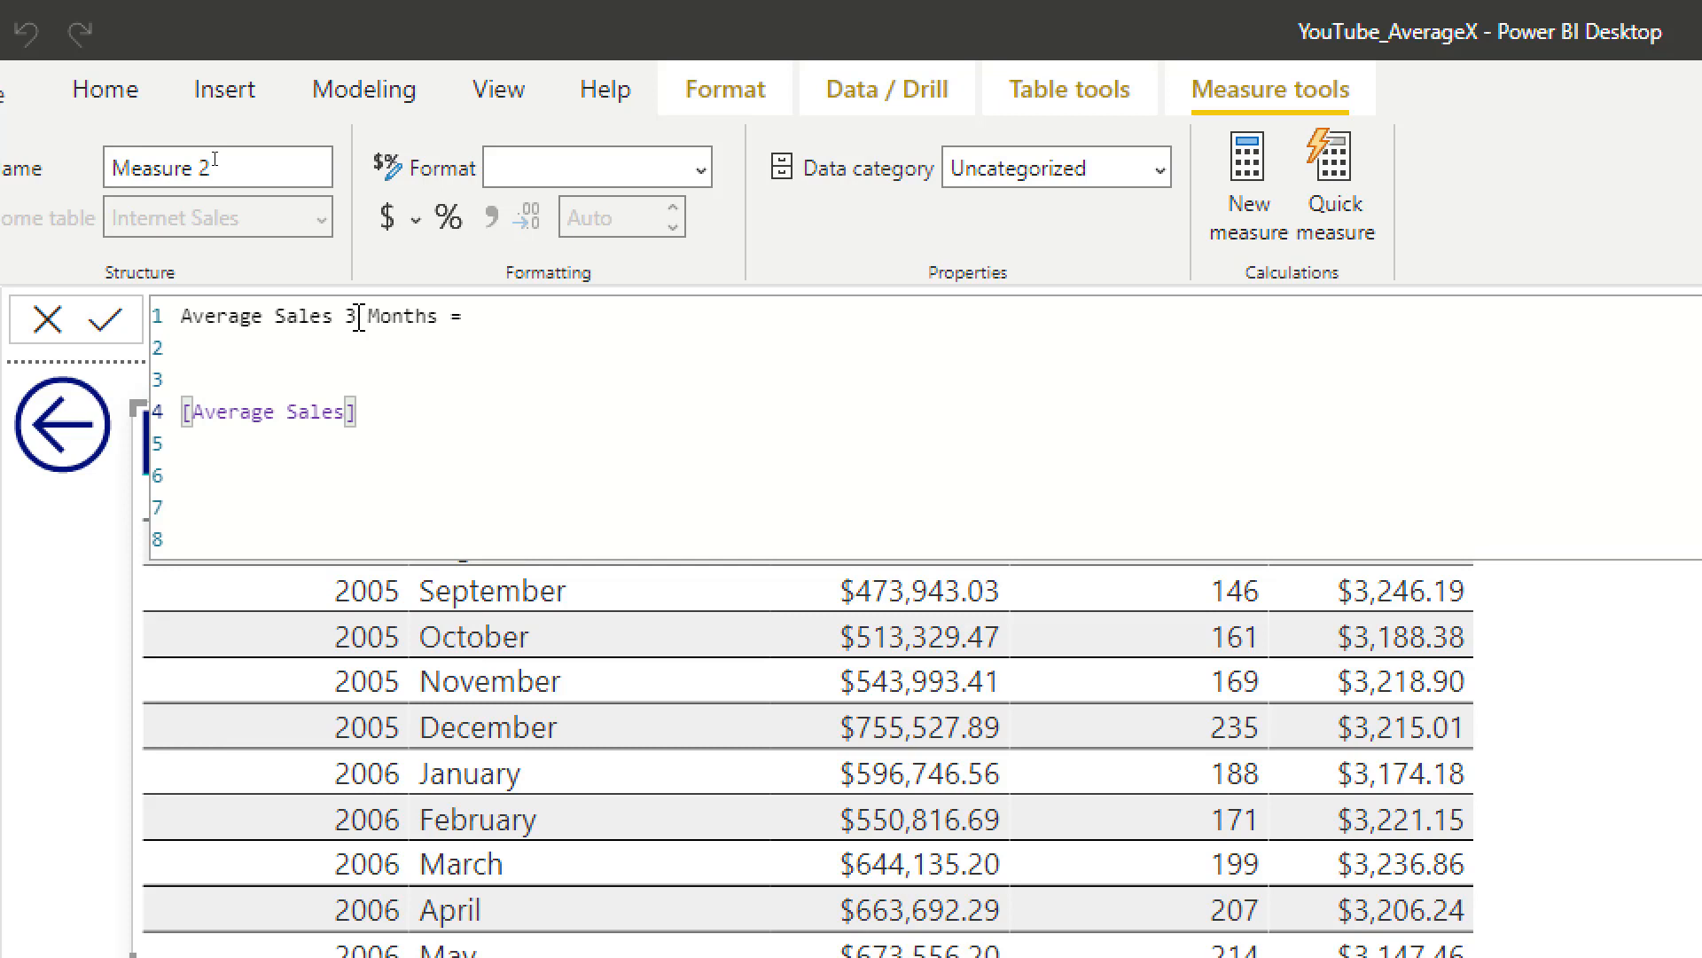
key("Up")
type("CALCULATE(")
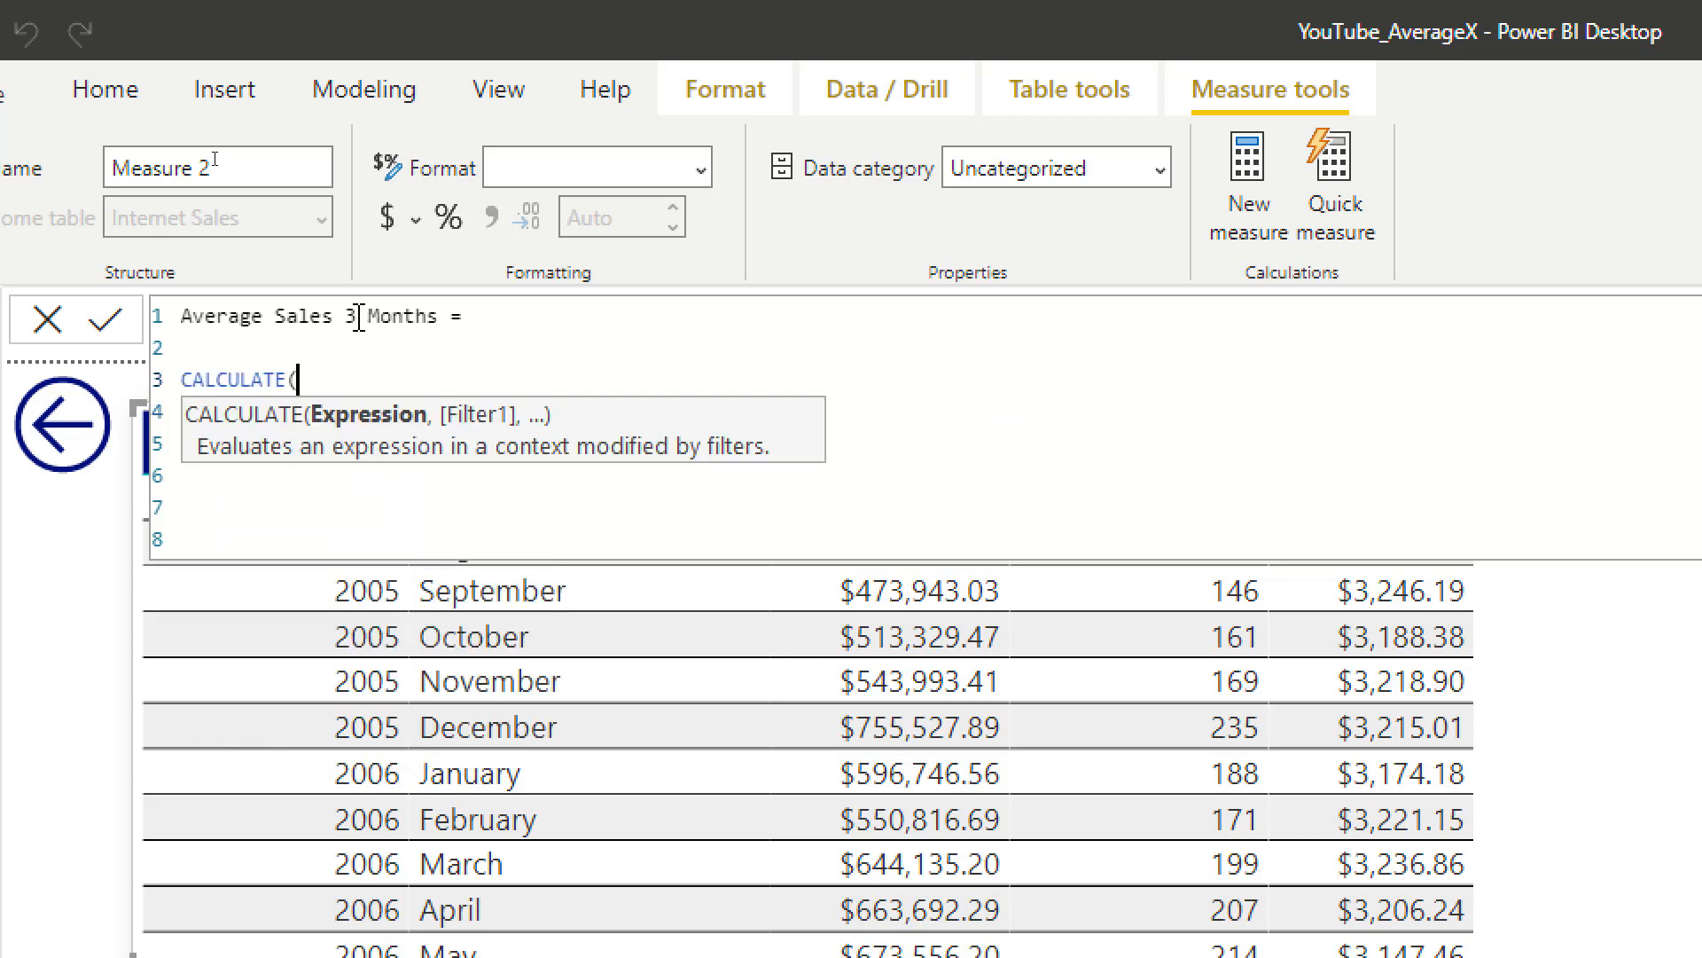
left_click(285, 538)
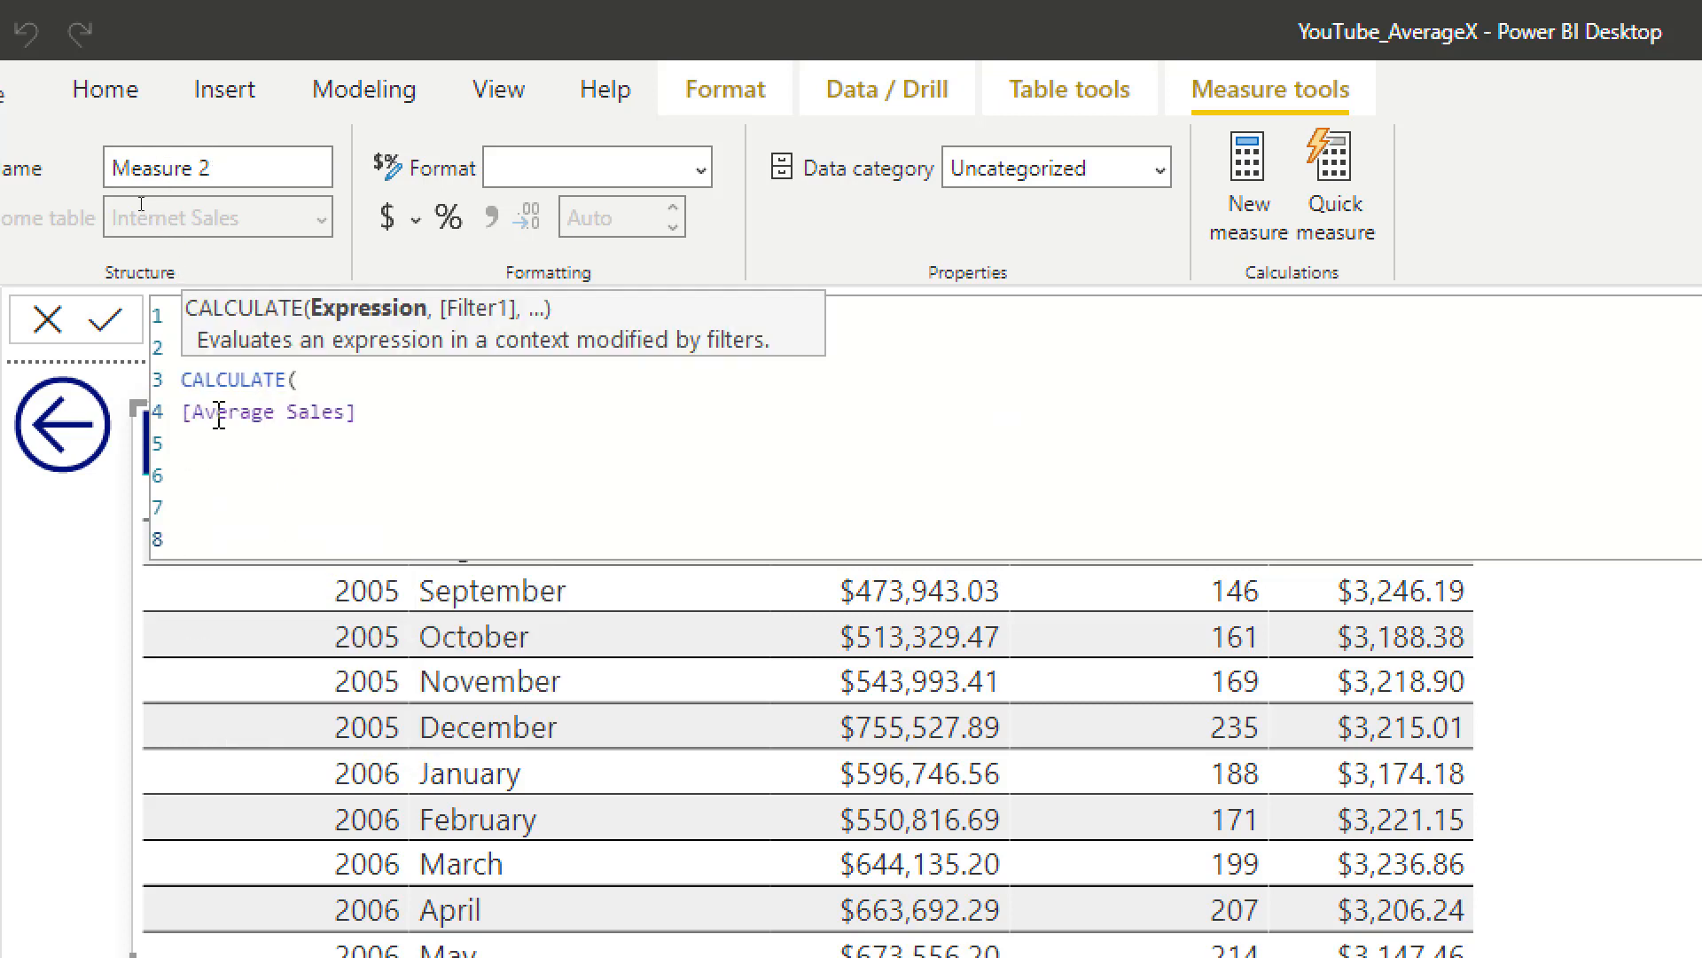
left_click_drag(221, 415, 418, 423)
key("Home")
key("Tab")
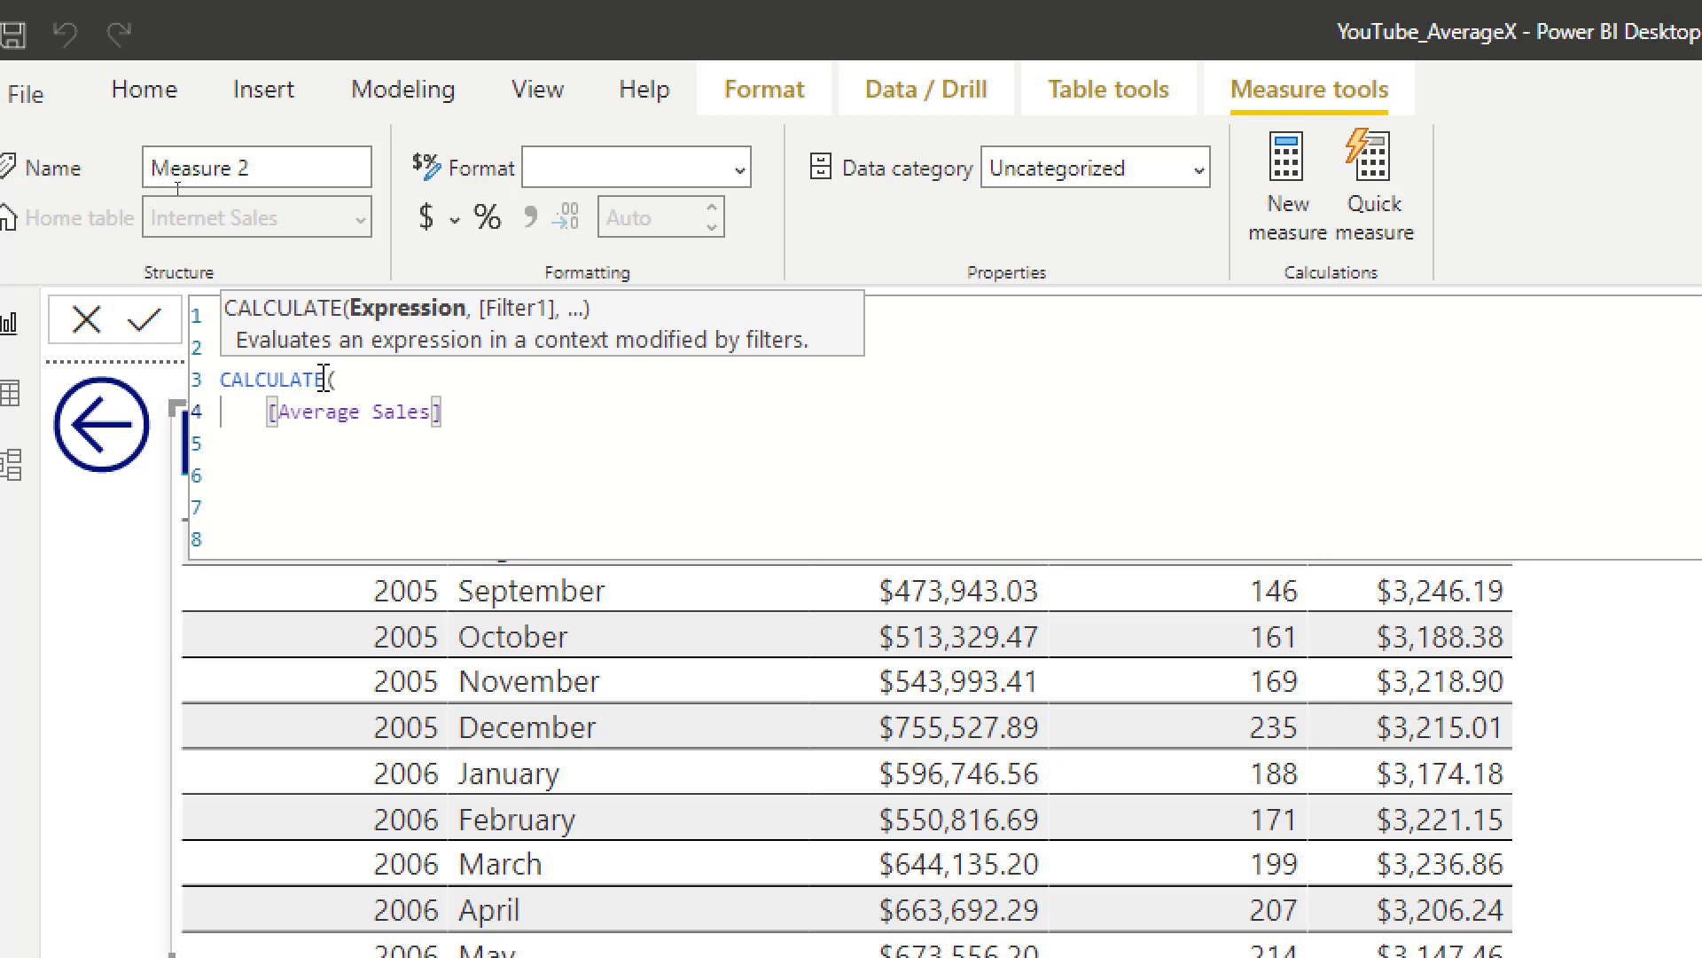
left_click(505, 414)
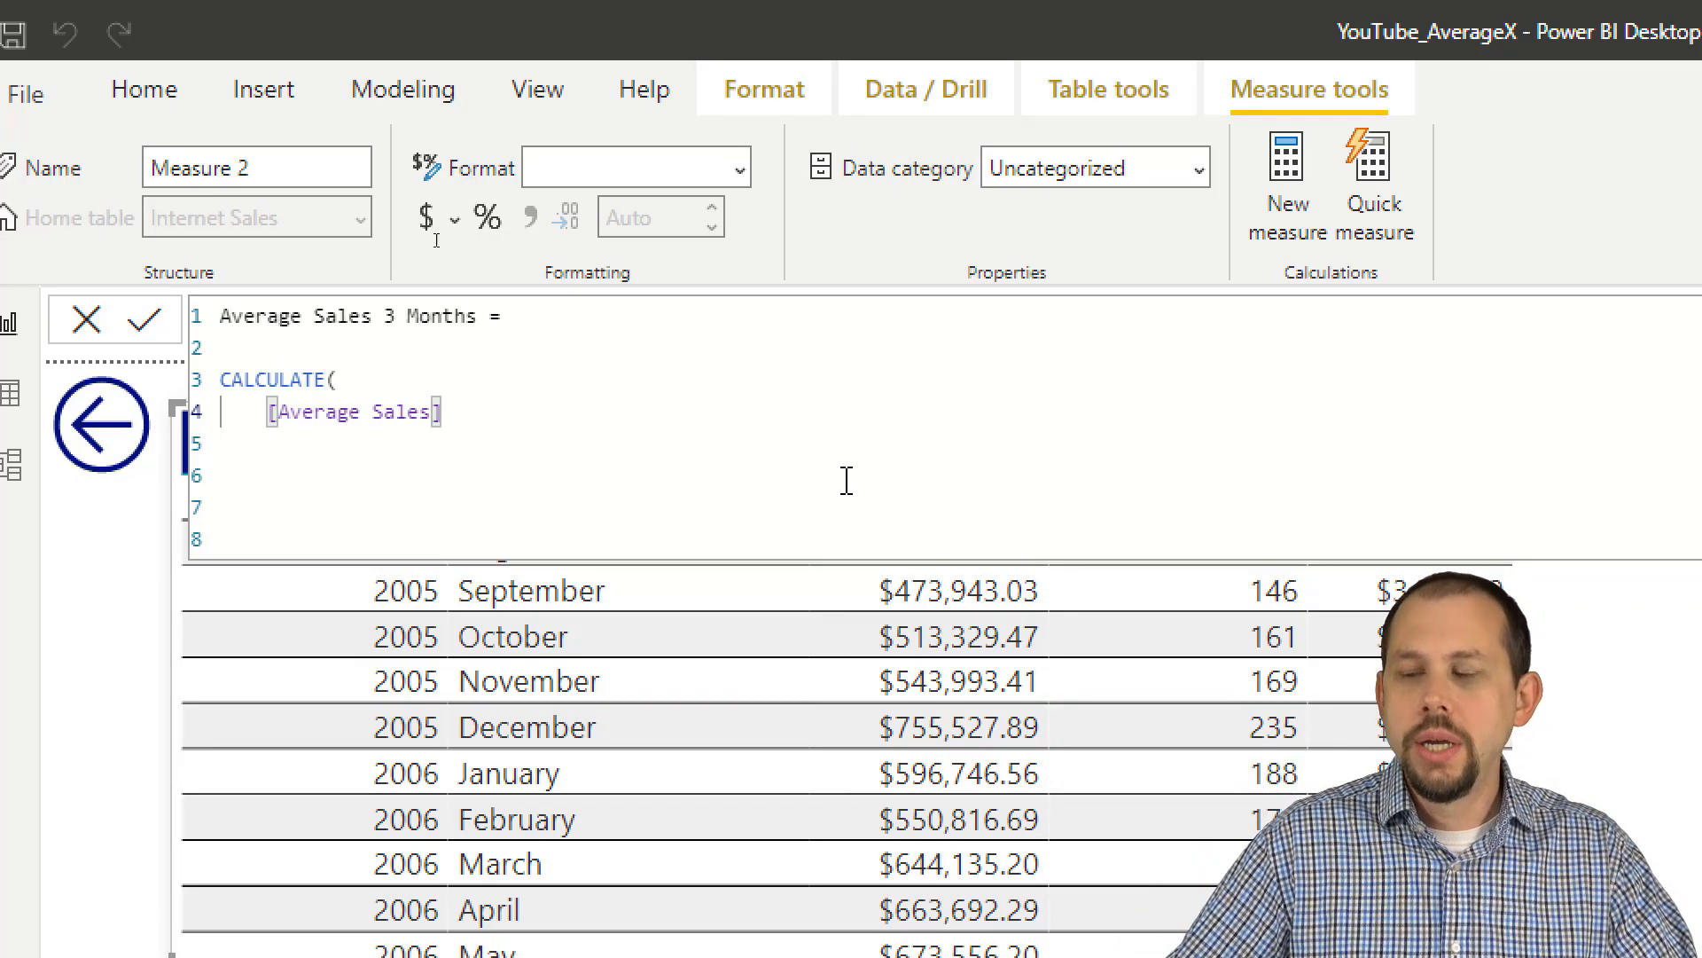
Step: Add a comma after [Average Sales] and, below a blank line, the comment "// we want to grab the last 3 months of dates"
type(",")
key("Return")
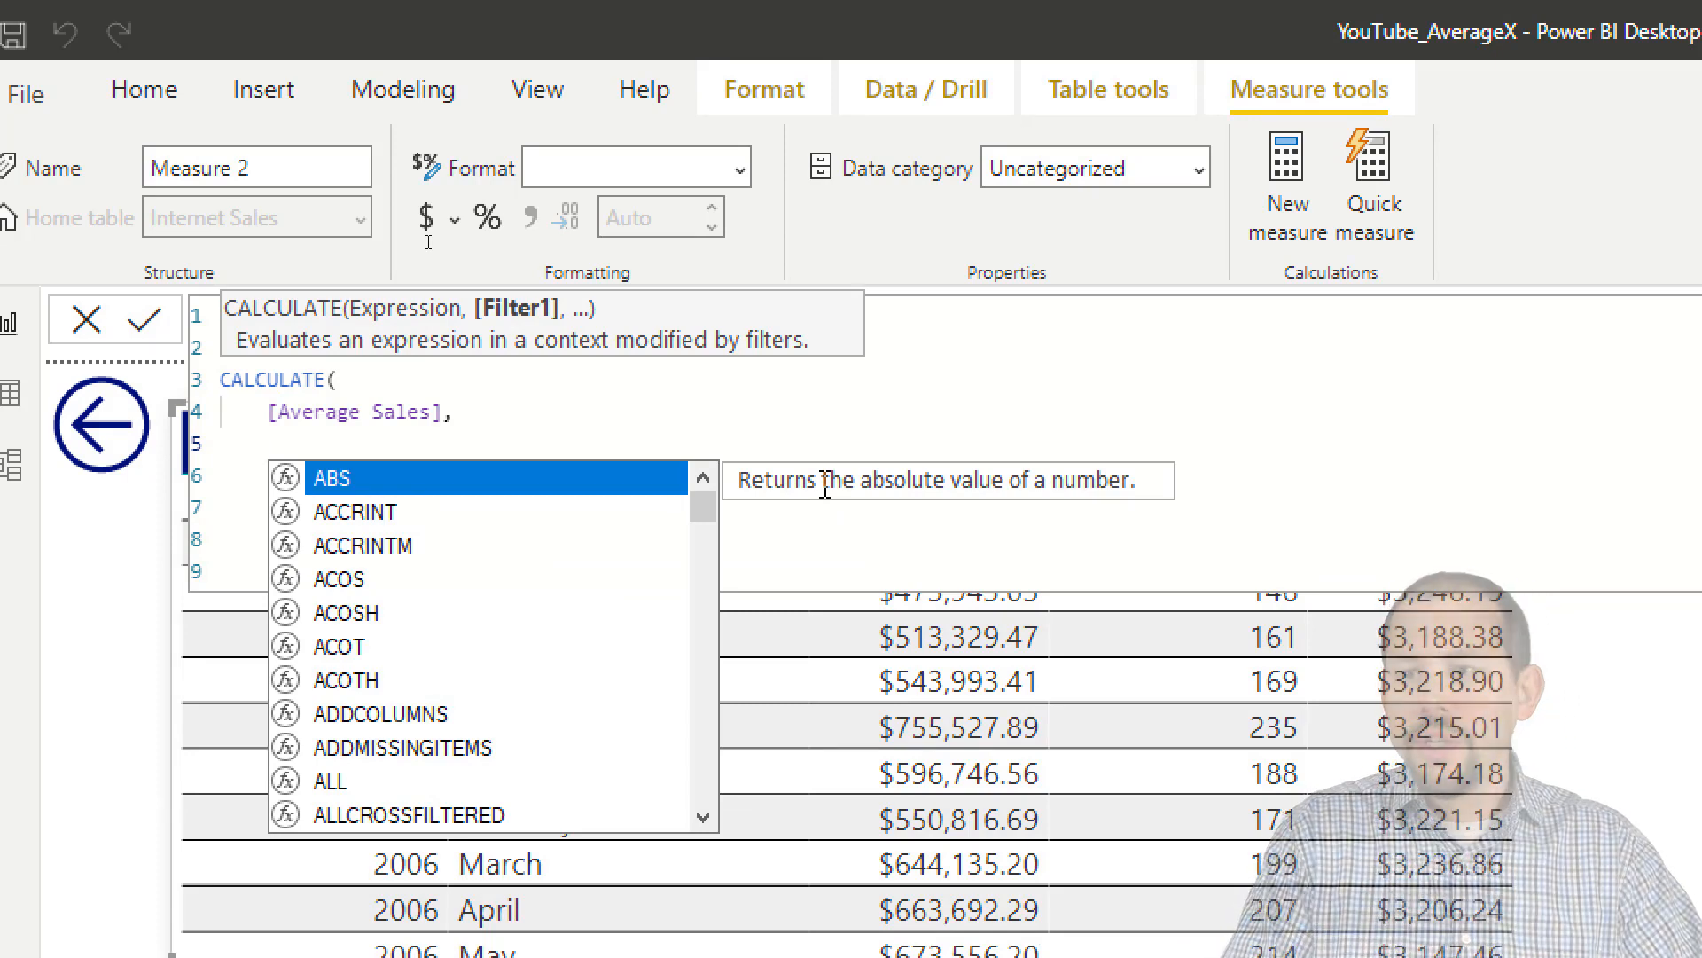
key("shift+Return")
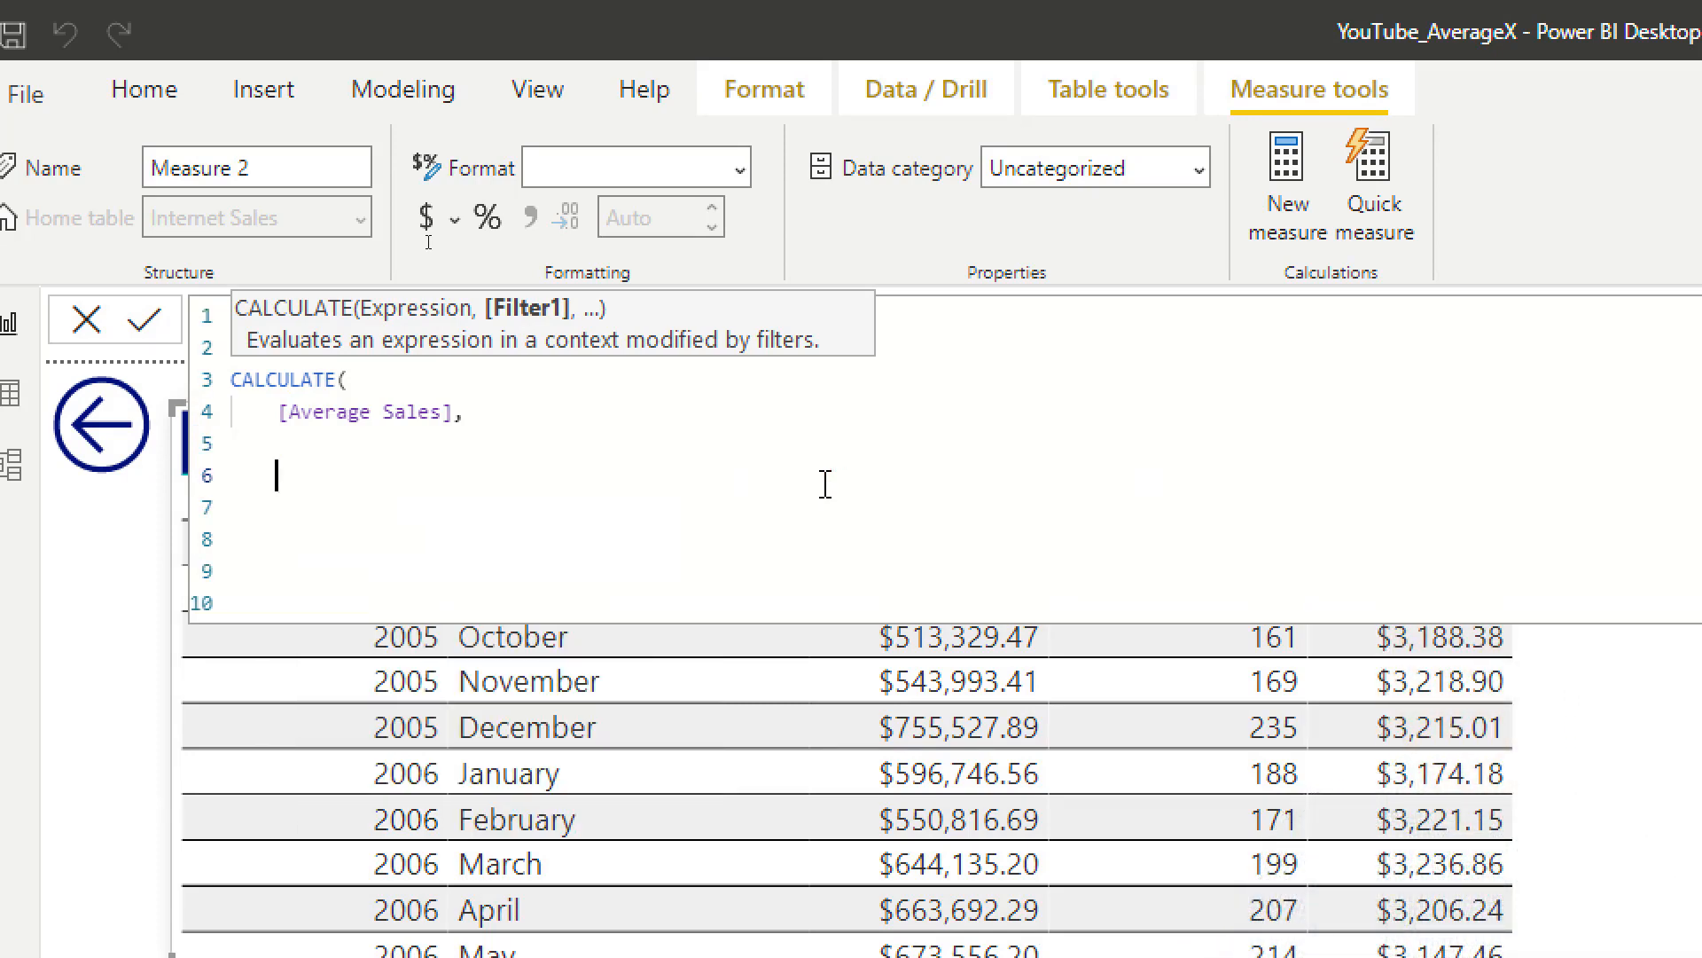
type("// we w")
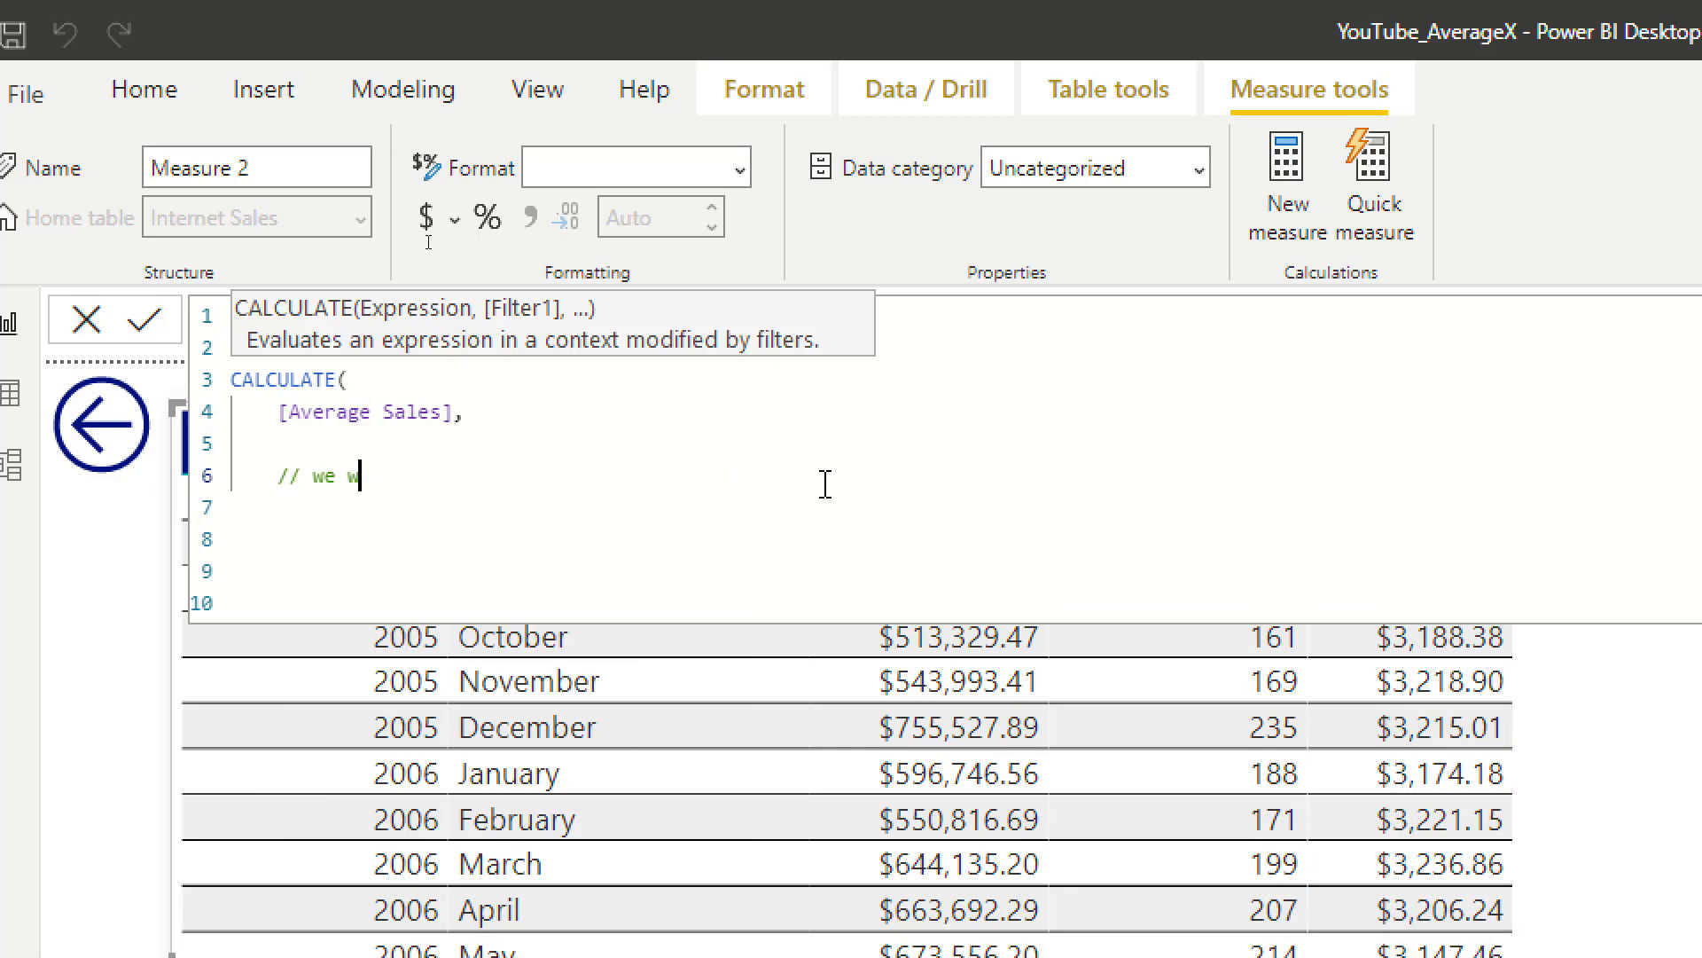
type("ant to grab ")
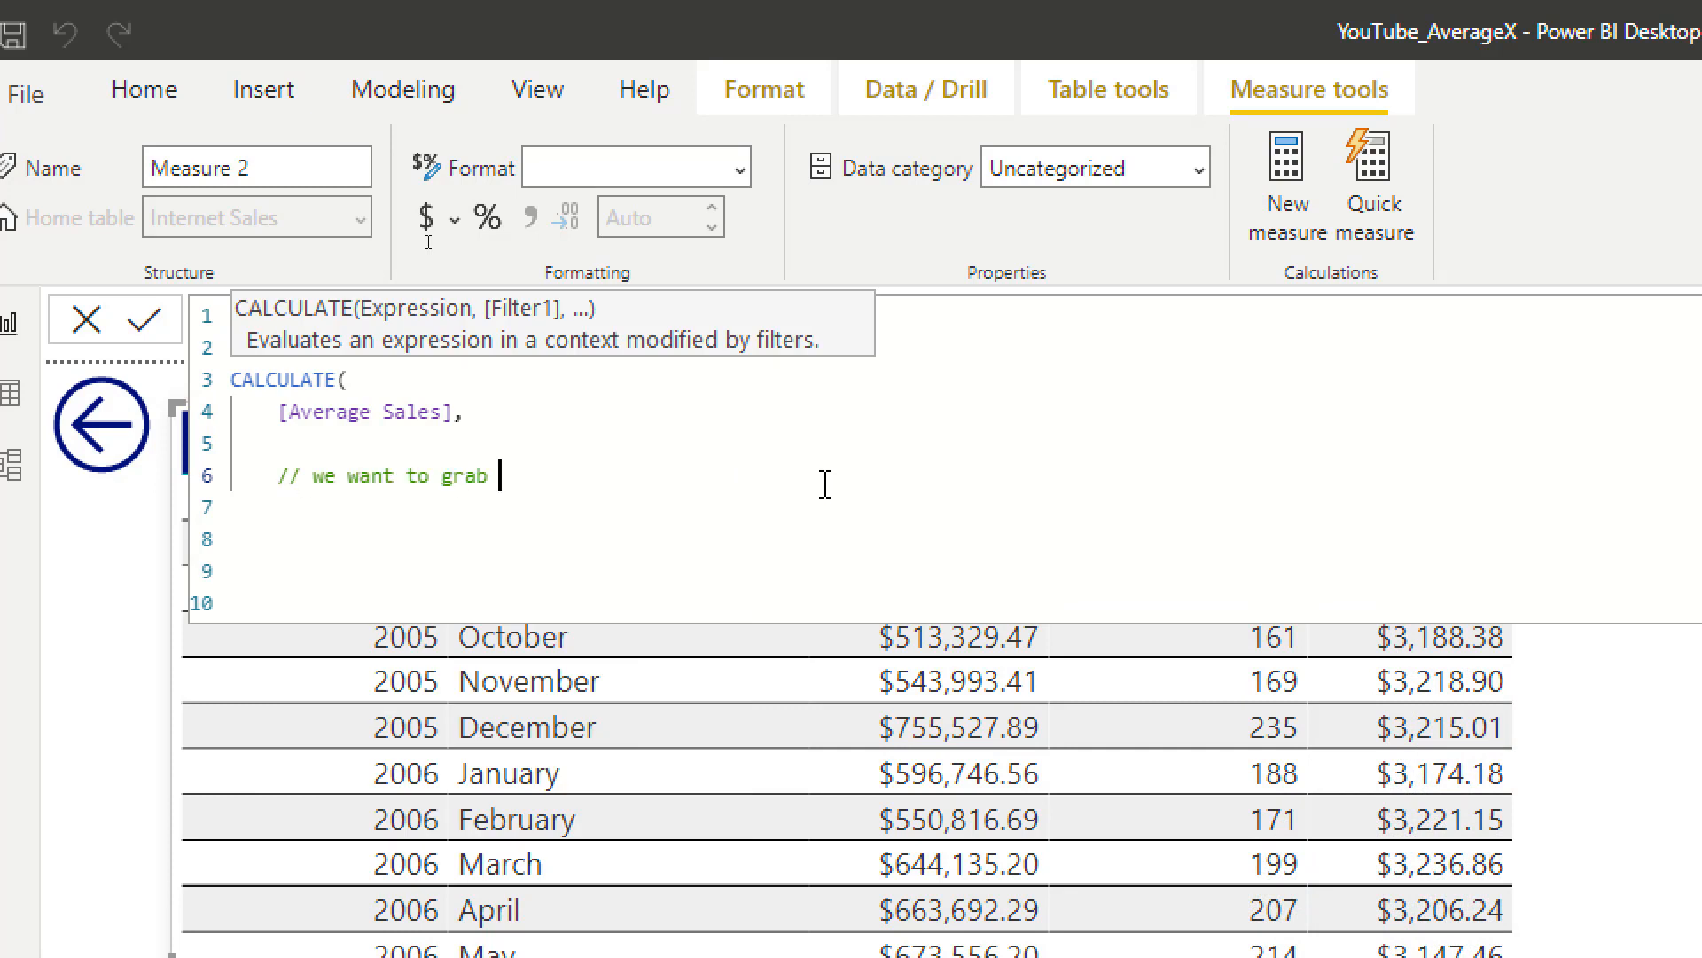
type("the last 3 months o")
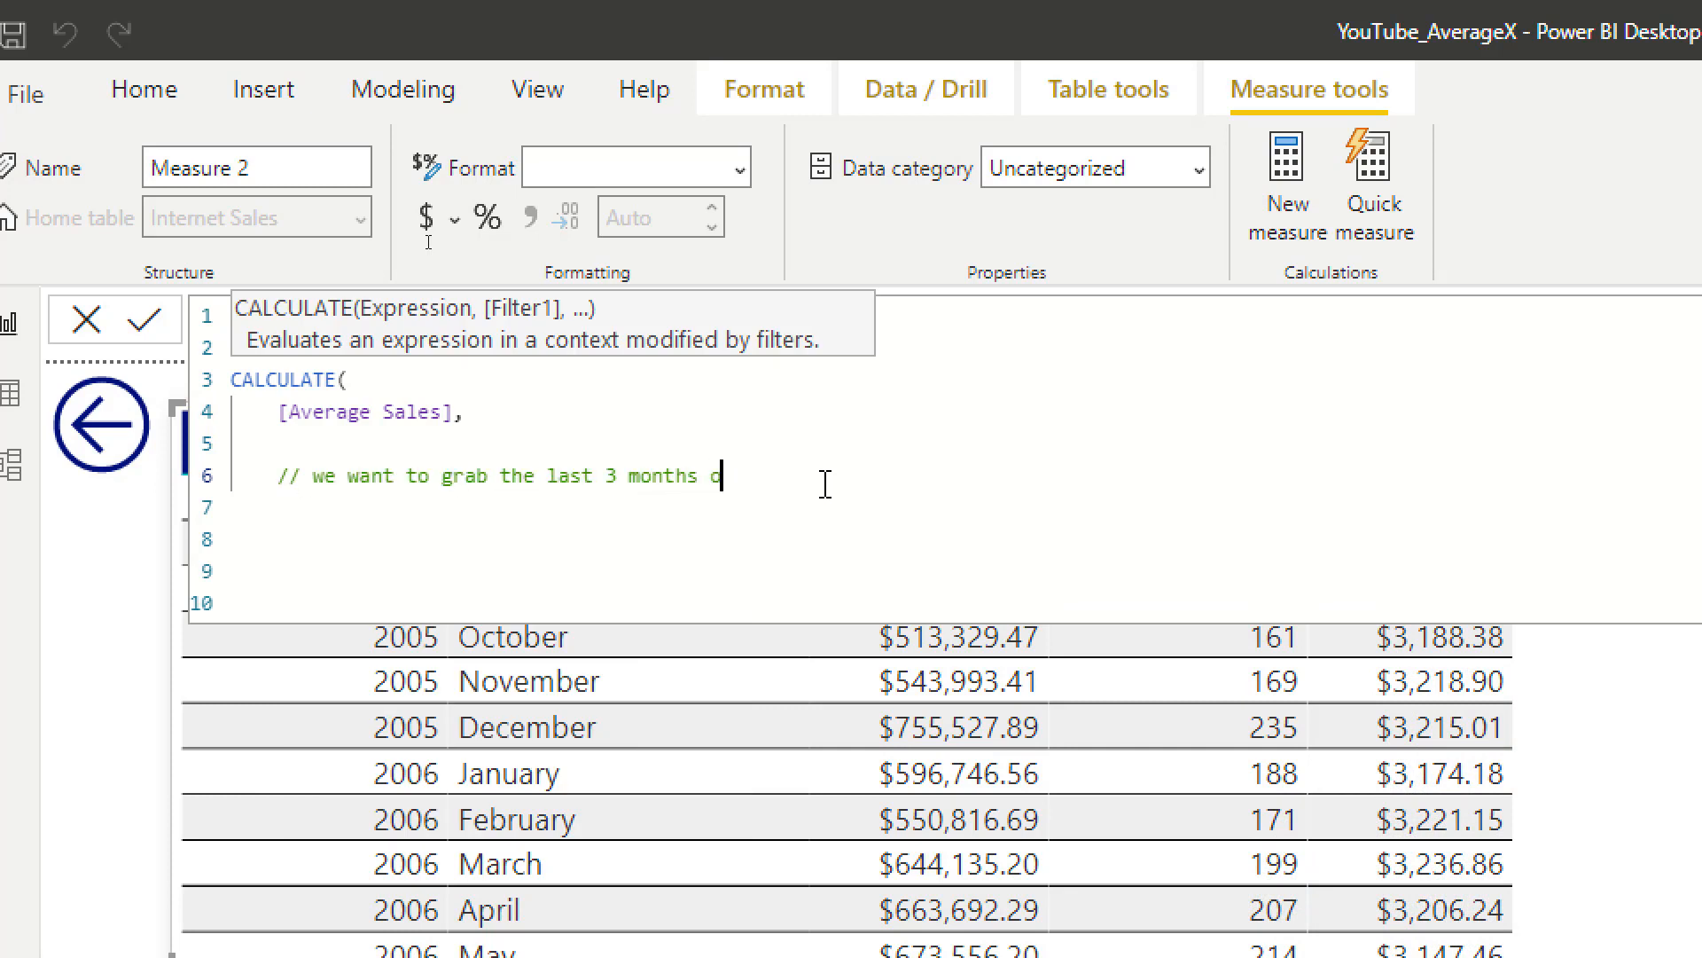
type("f dates")
Step: Add DATESINPERIOD( as the filter below the three-month comment and open an indented line for its arguments
key("Return")
type("DATESINPER")
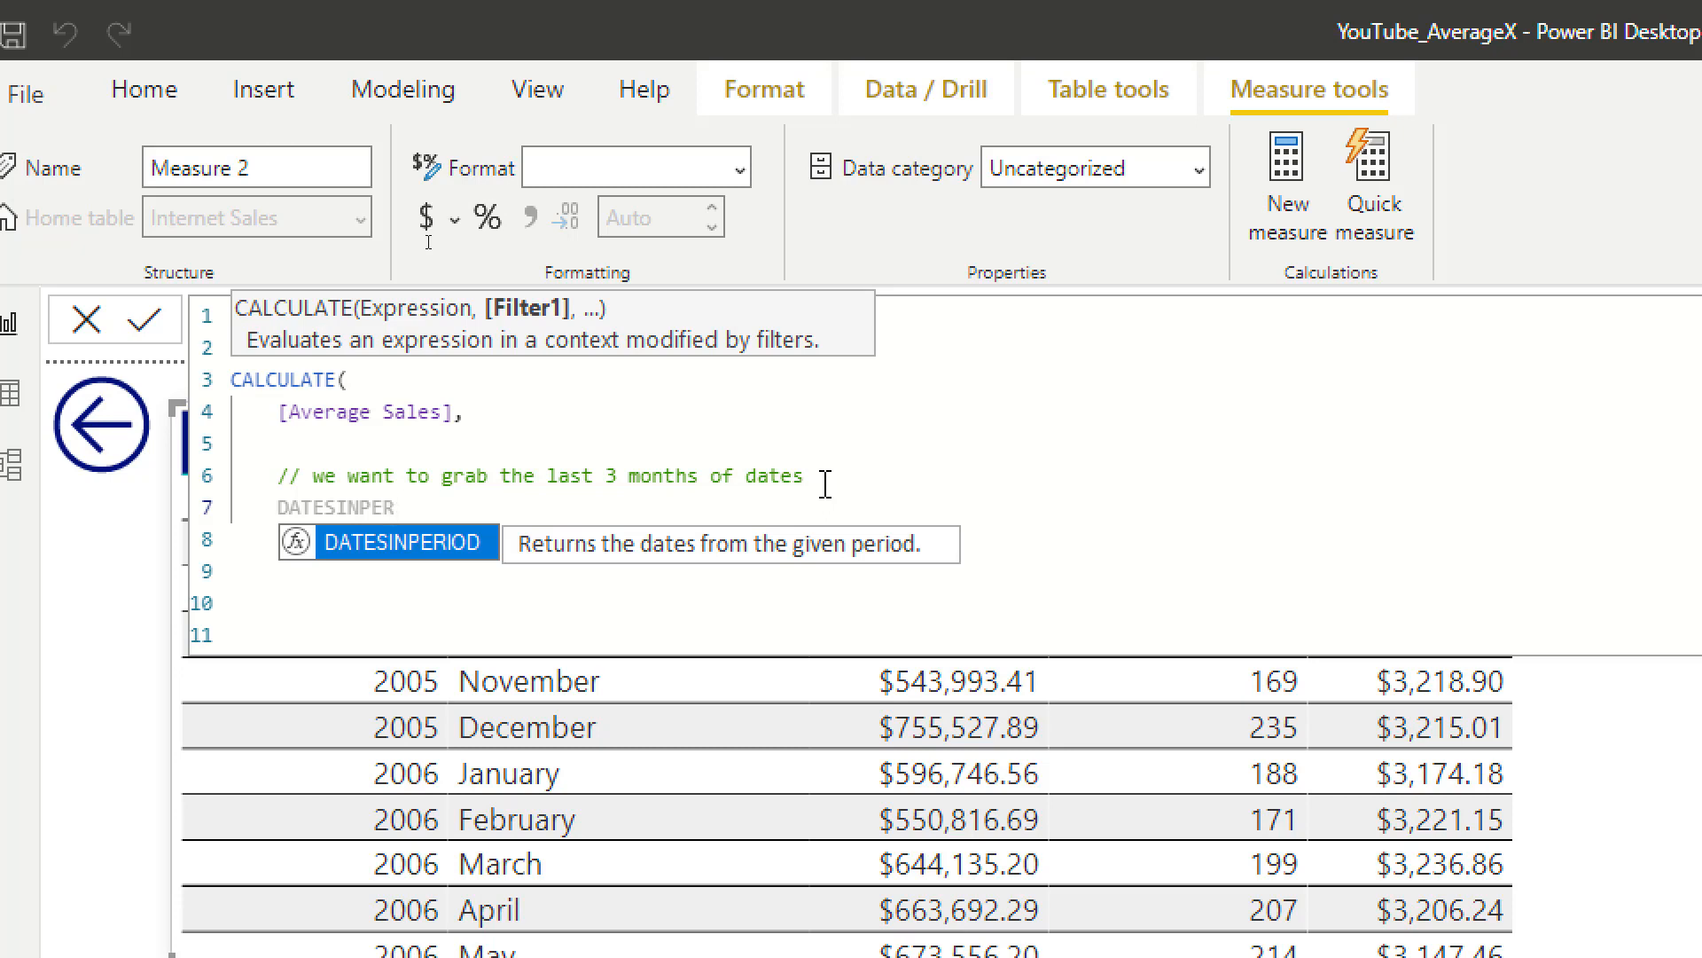
key("Tab")
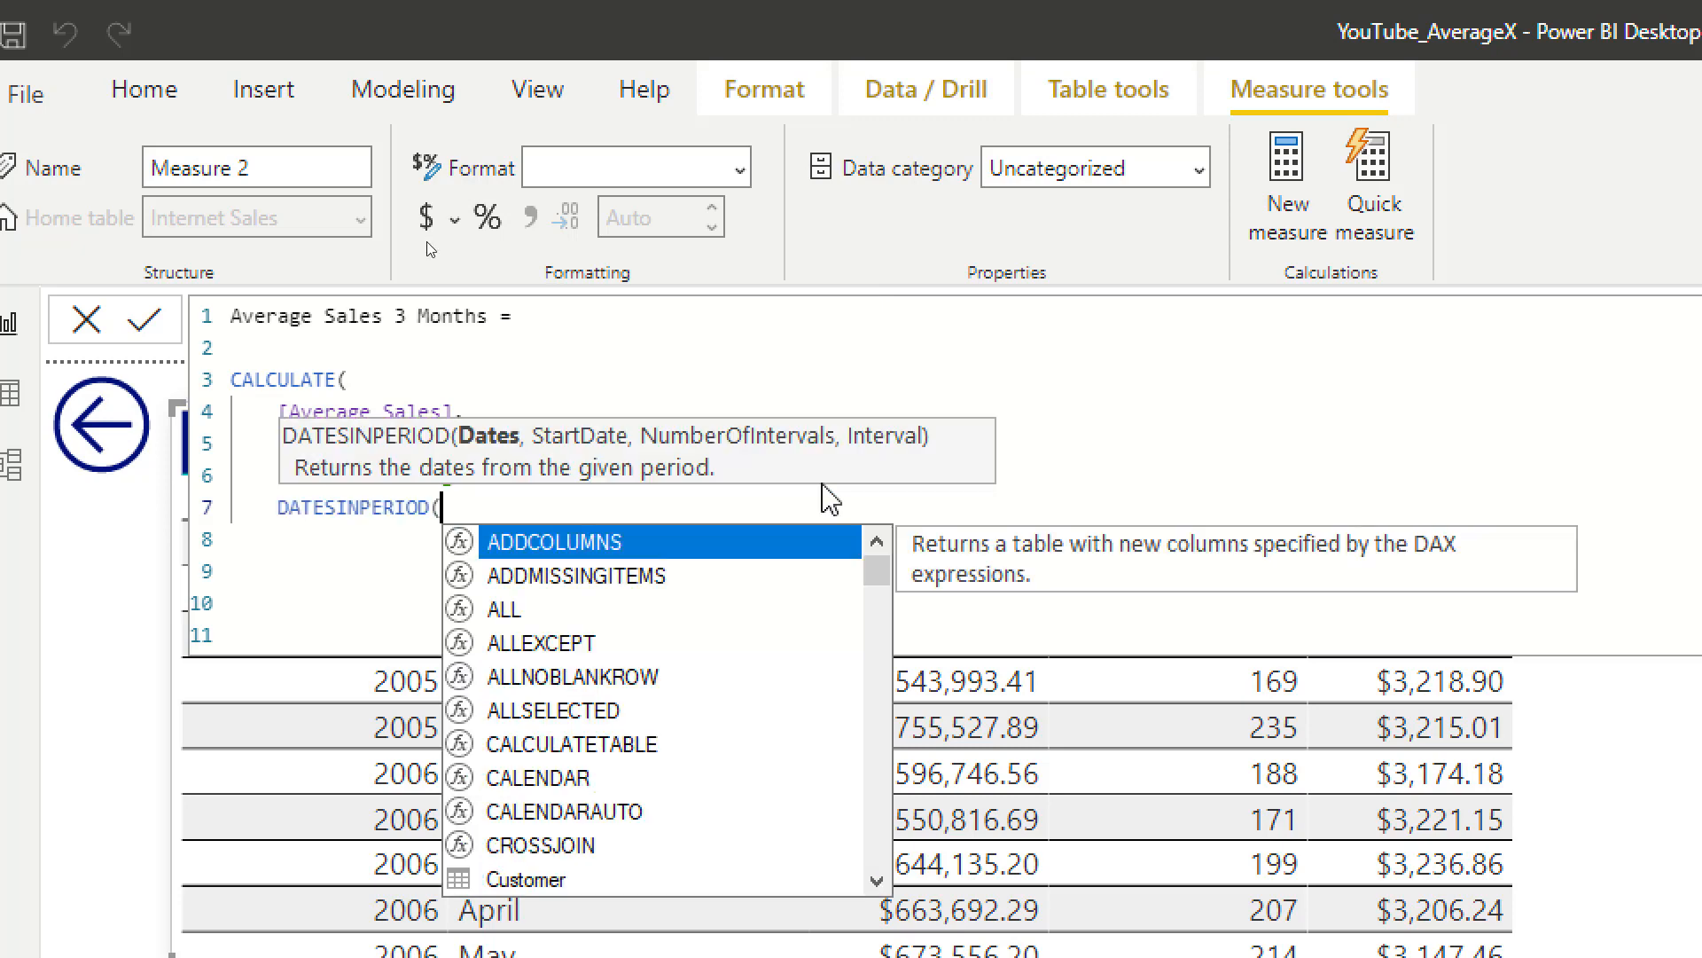
key("Return")
Step: Enter 'Date'[Date] as the dates argument of DATESINPERIOD, followed by a comma and a new line
type("'")
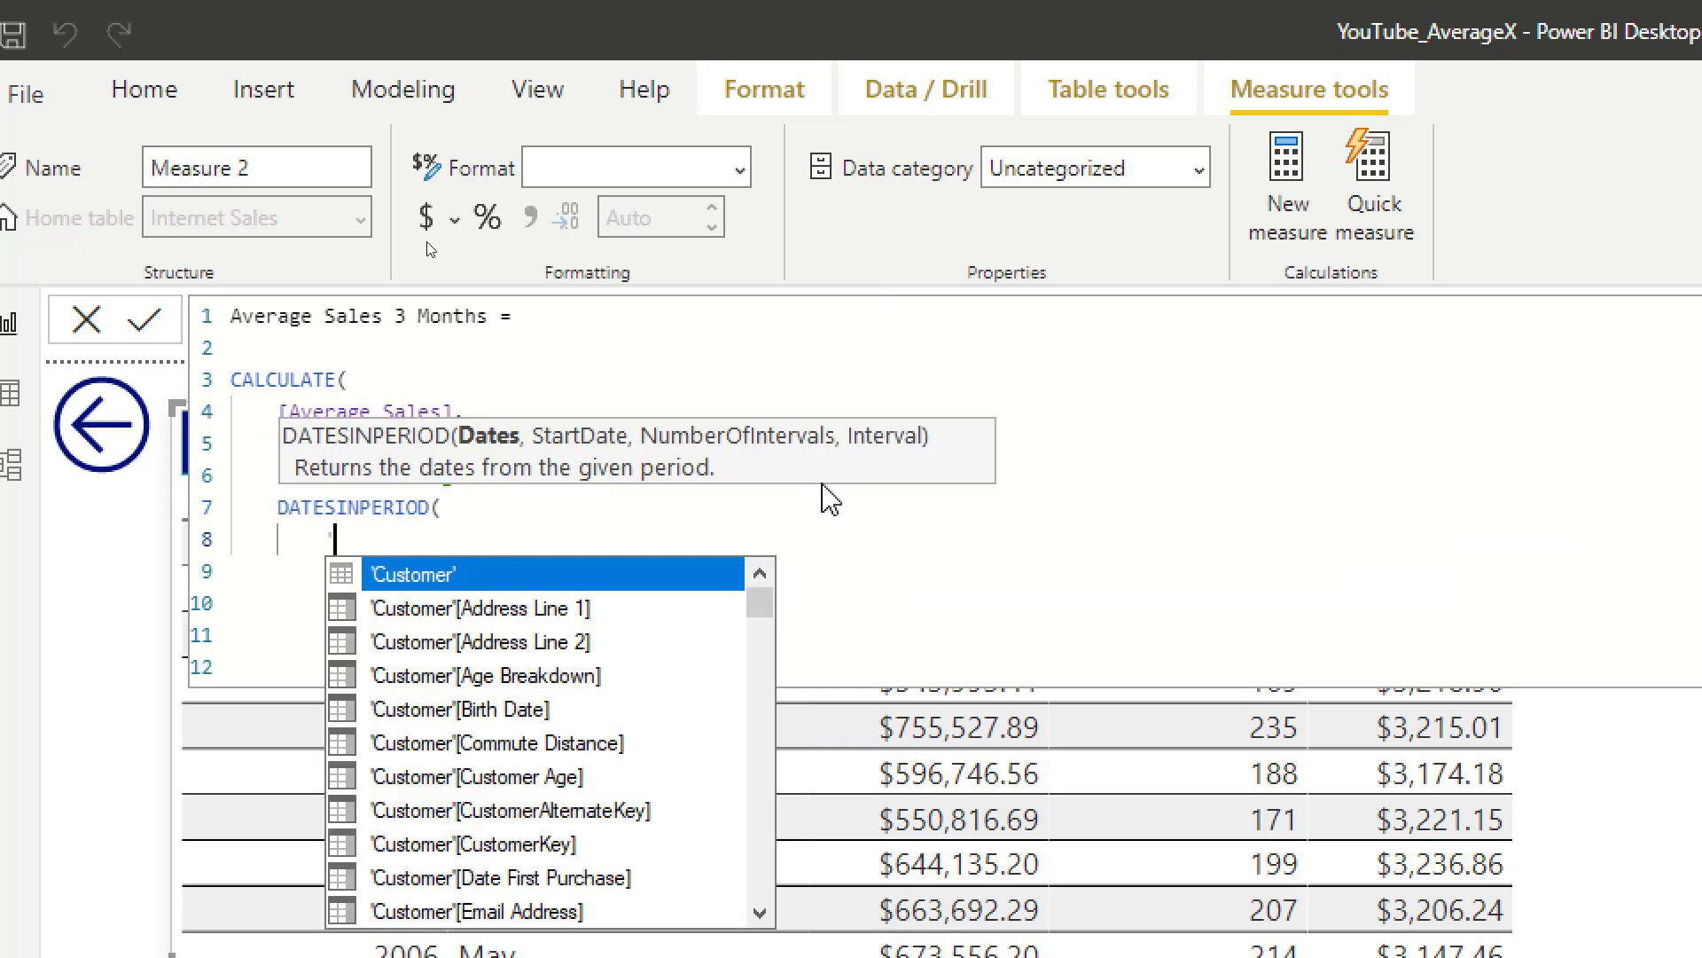
type("Date")
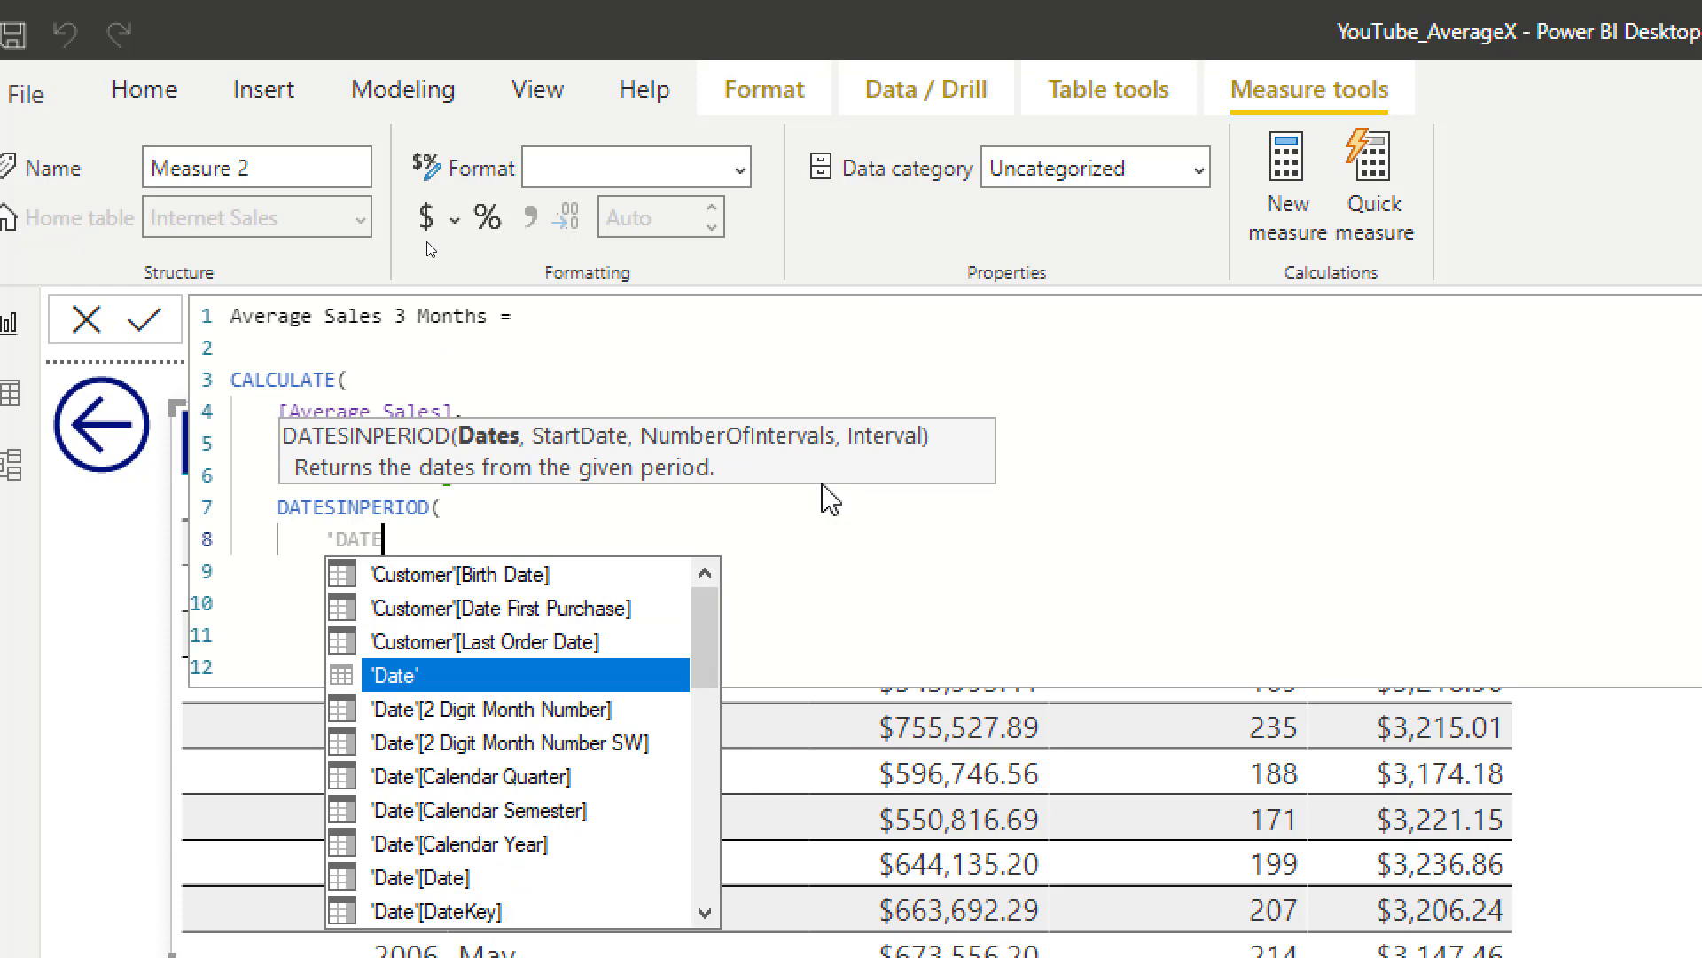
key("Tab")
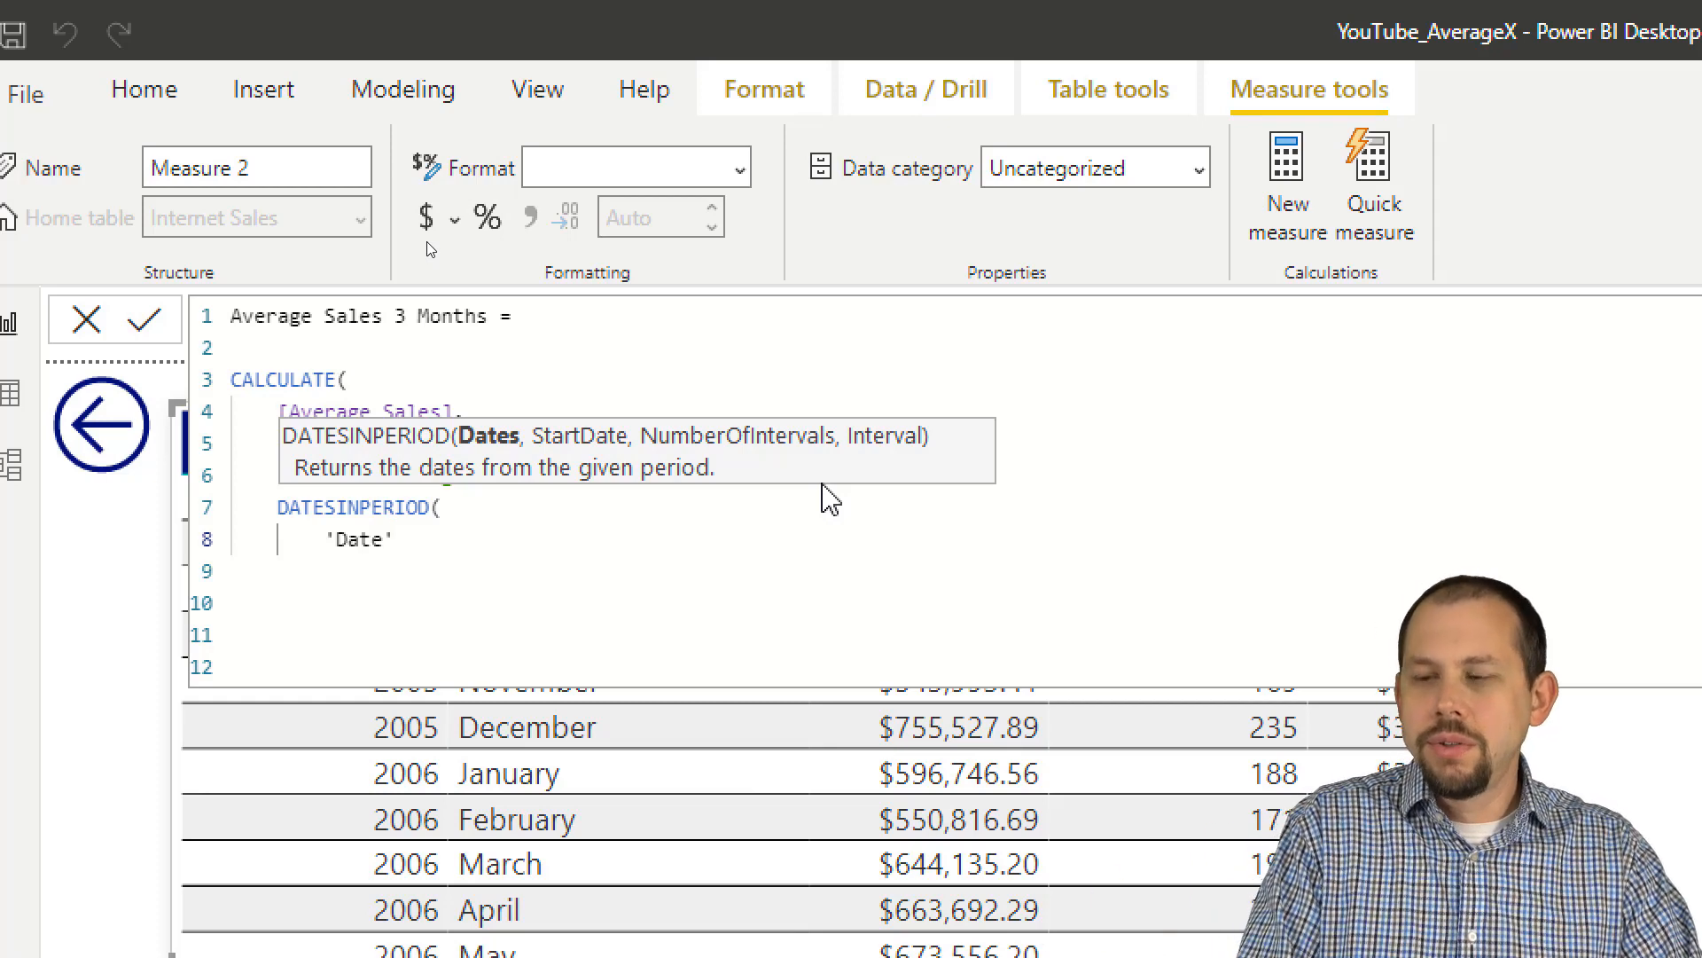
type("[")
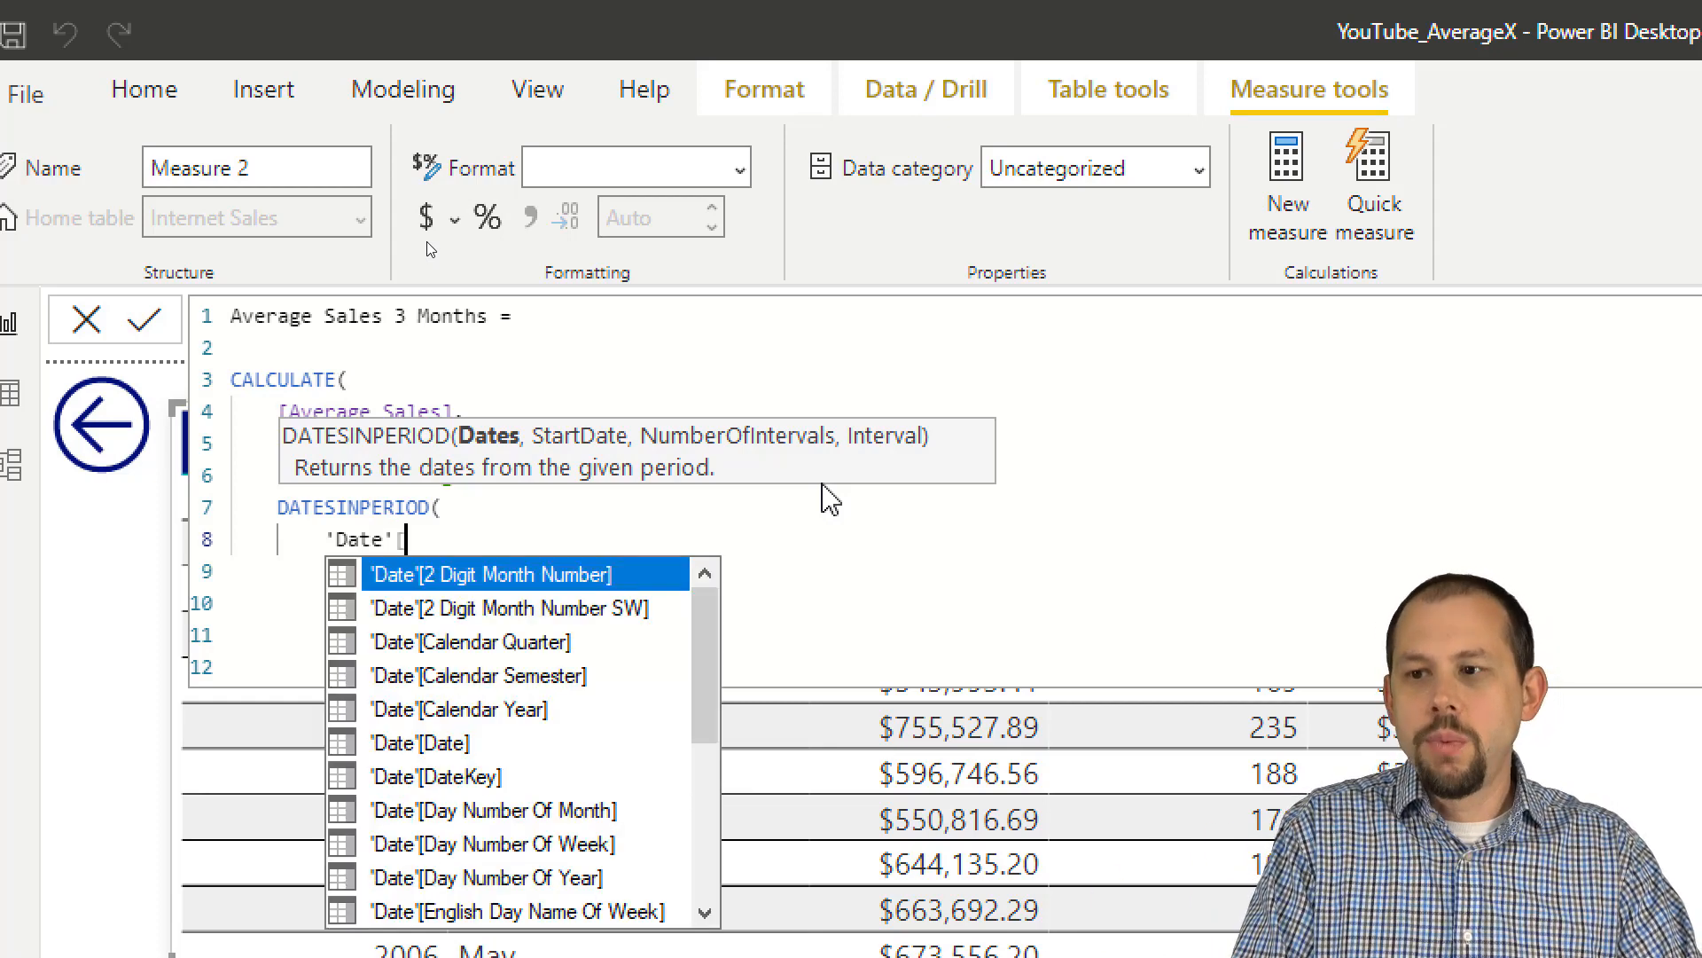
key("Down")
key("Down")
key("Down")
key("Down")
key("Down")
key("Tab")
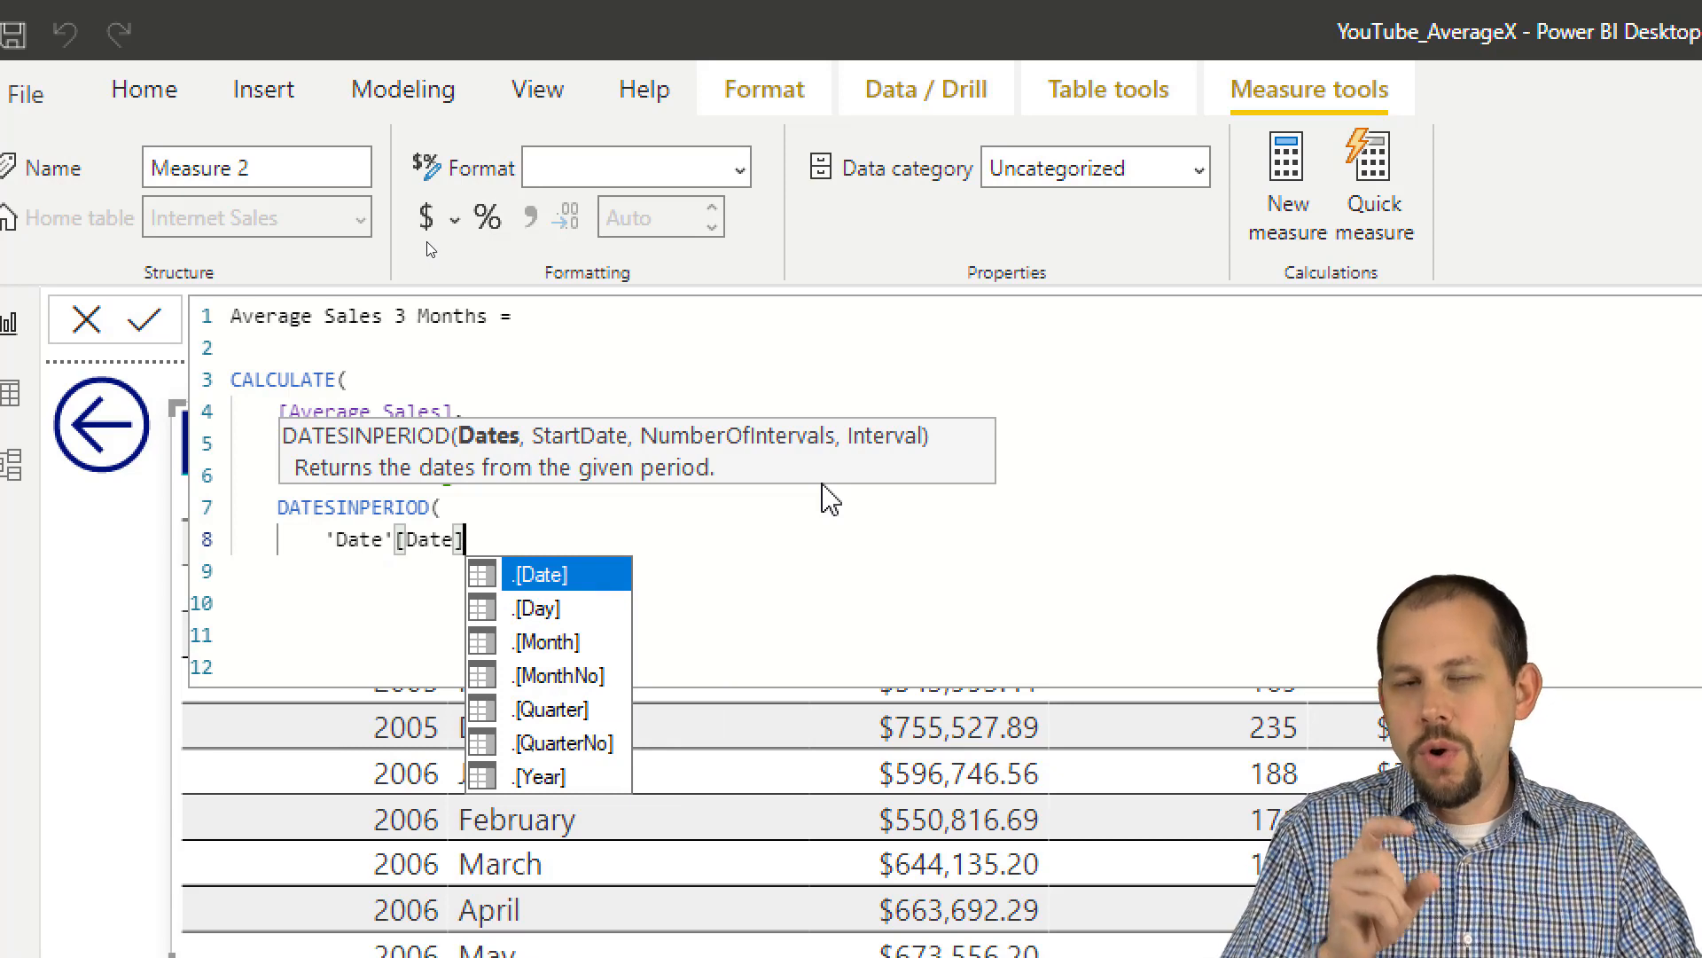
type(",")
key("Return")
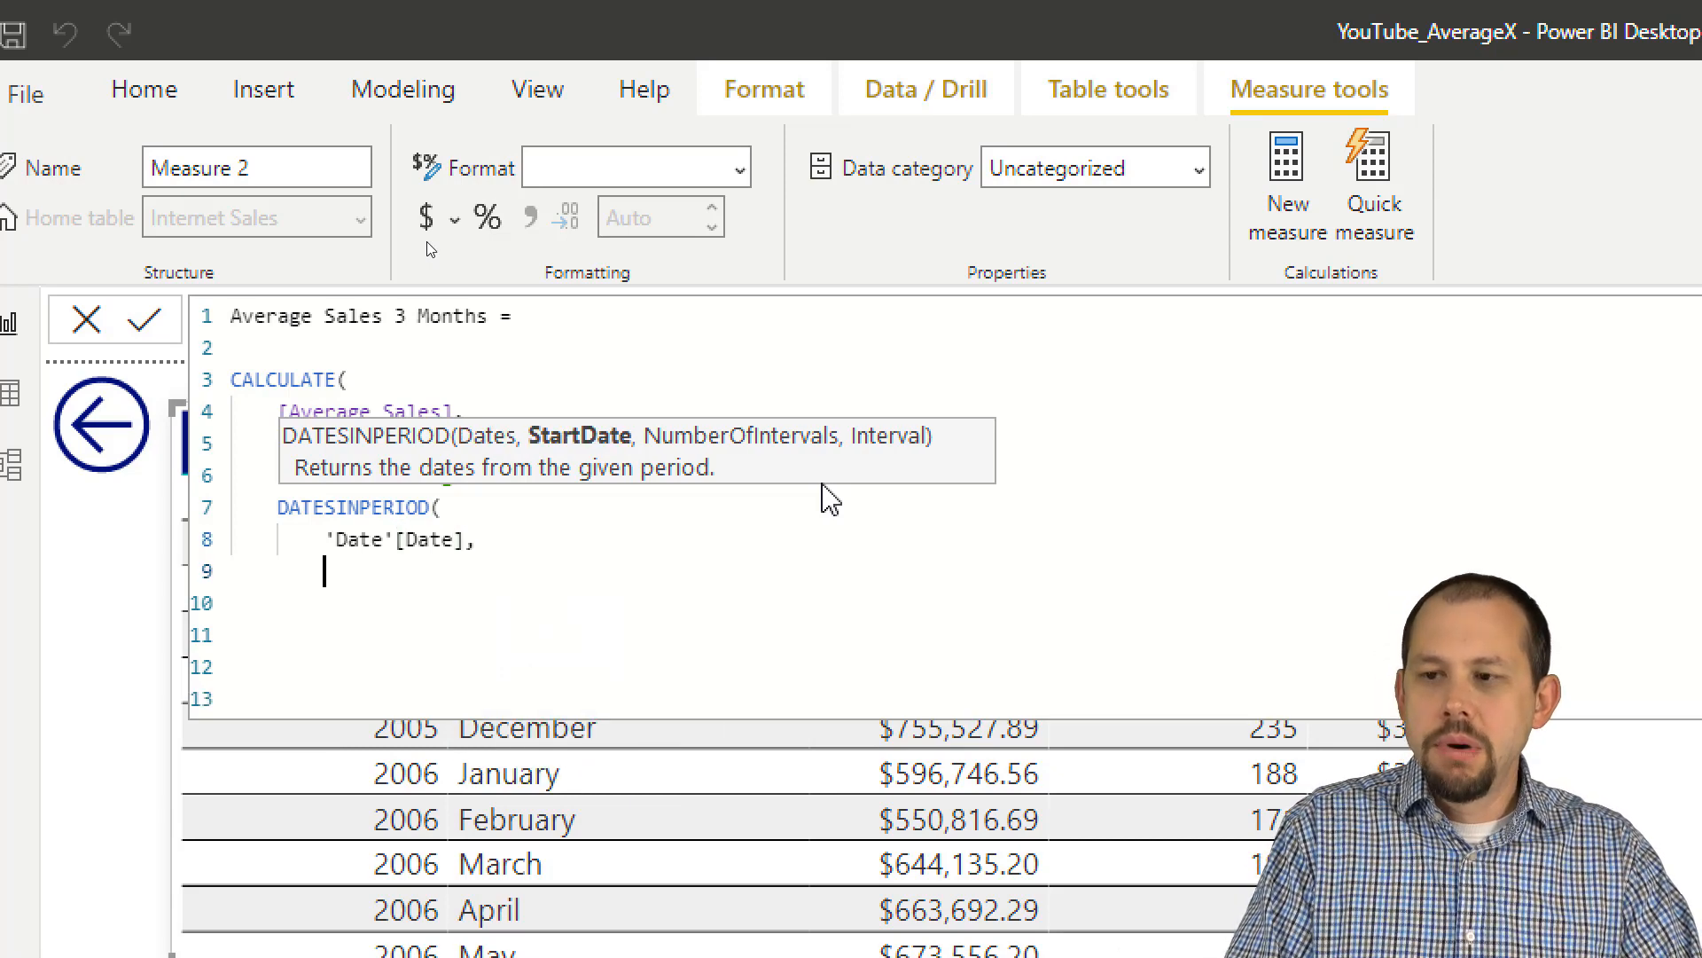
Step: Enter LASTDATE('Date'[Date]) as the start date of DATESINPERIOD, followed by a comma and a new line
type("LAST")
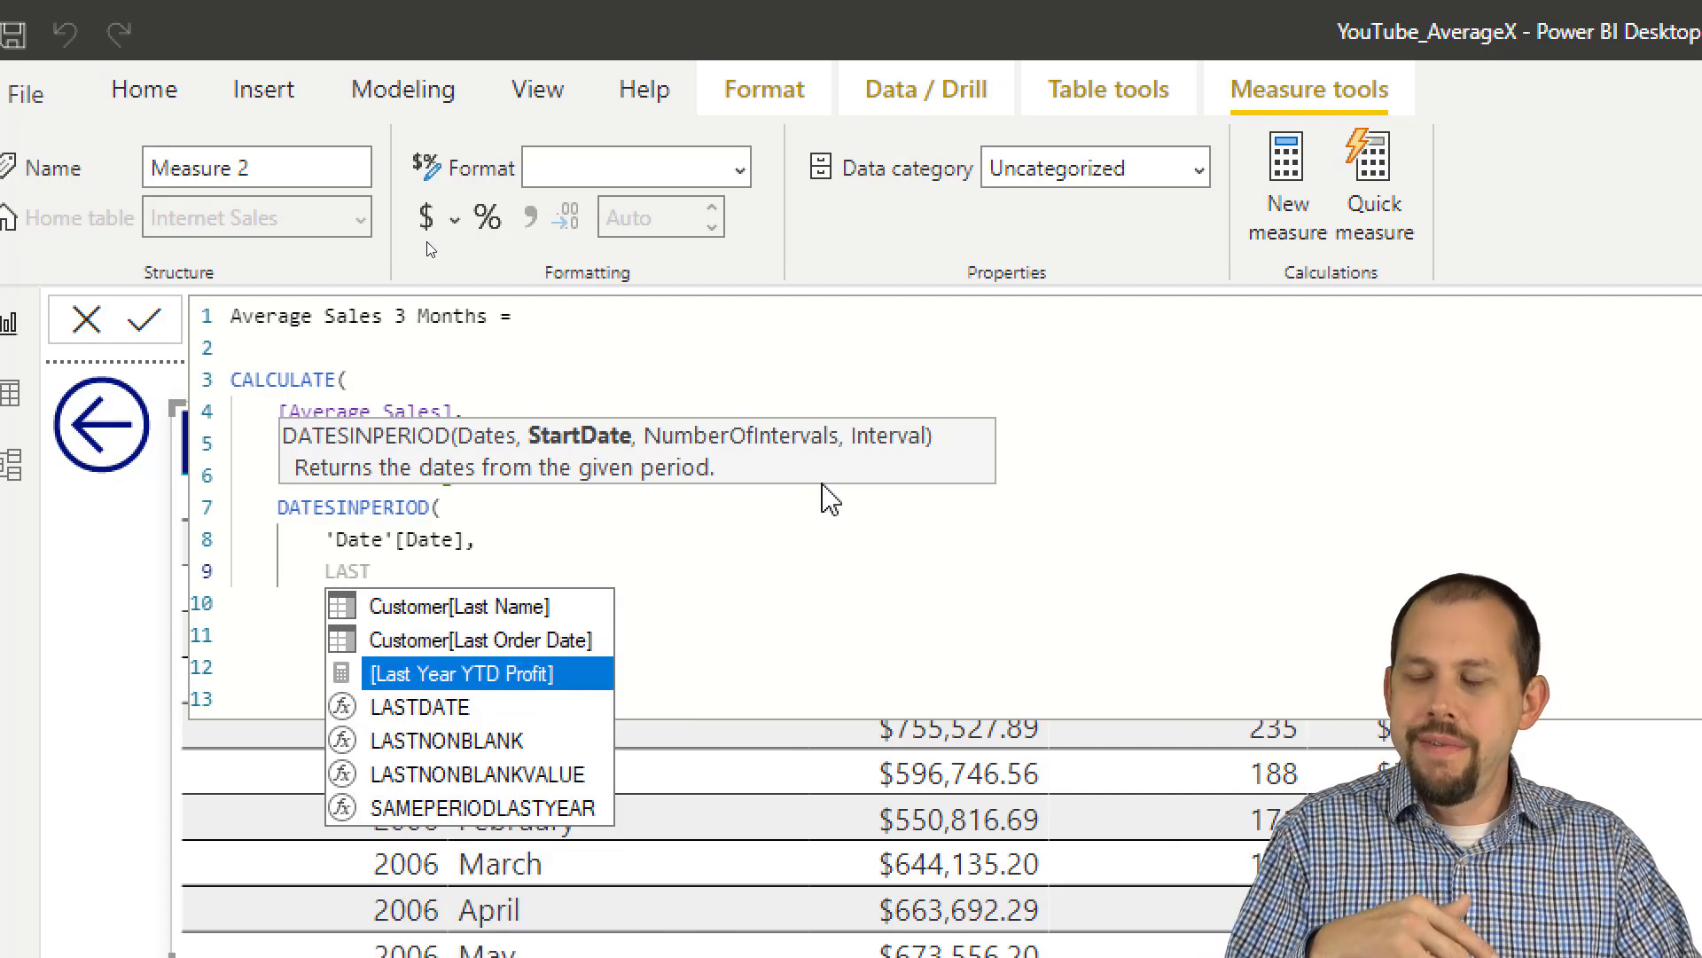
key("Down")
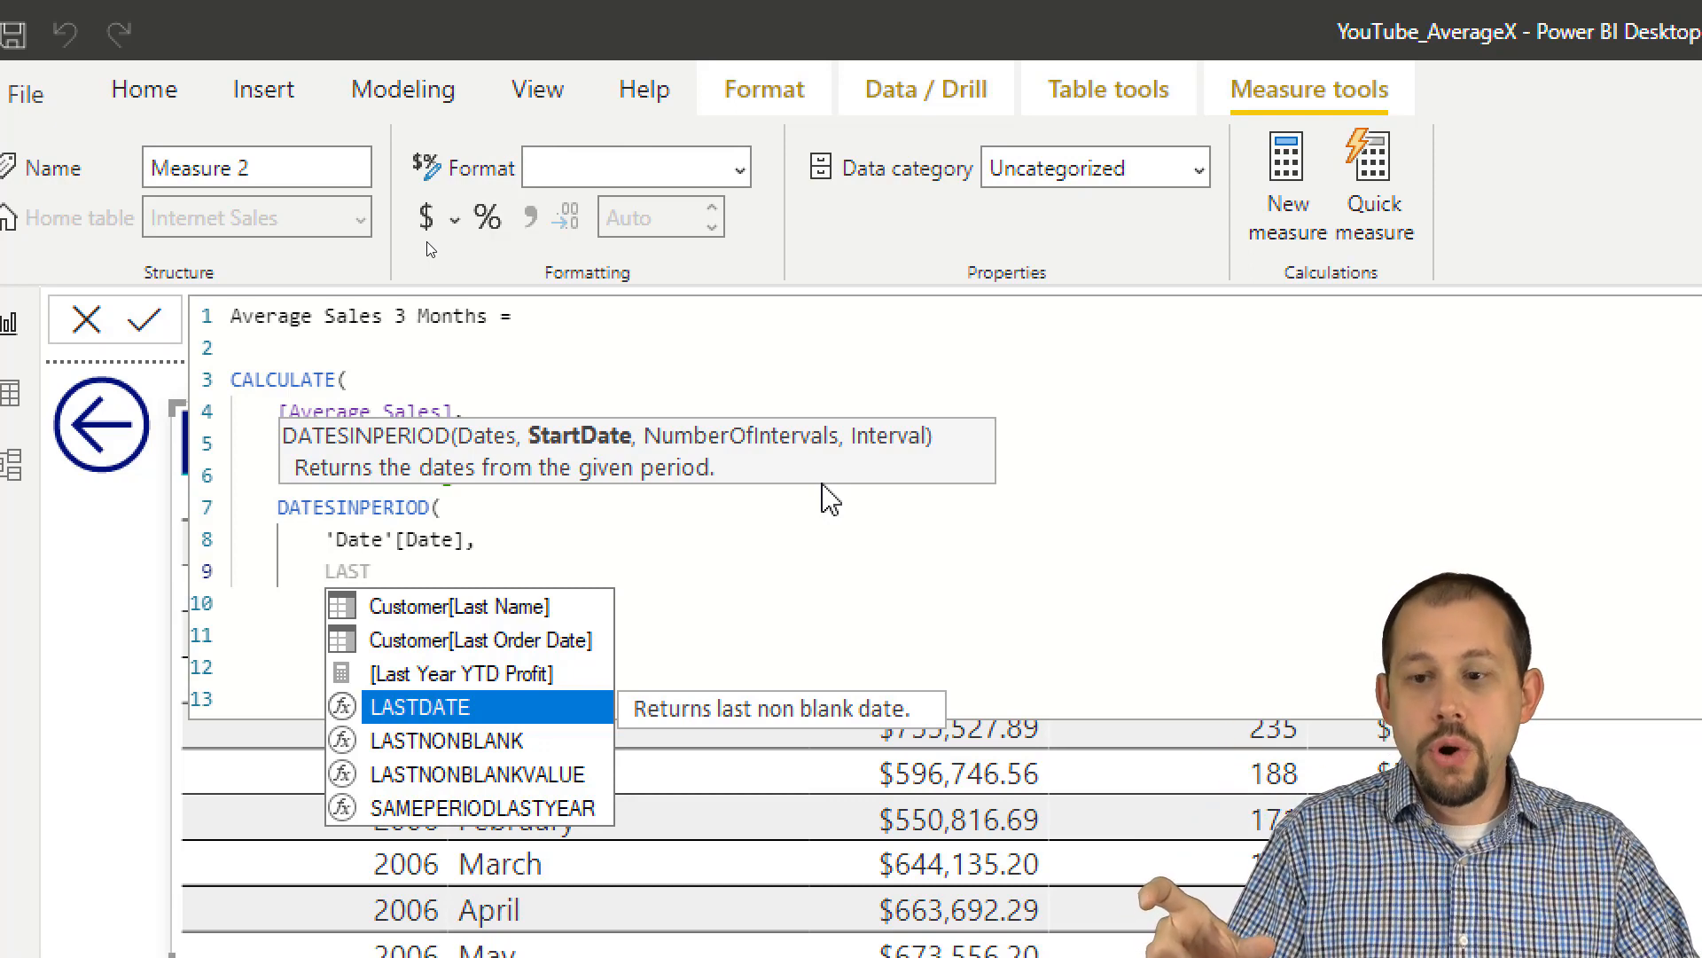
key("Tab")
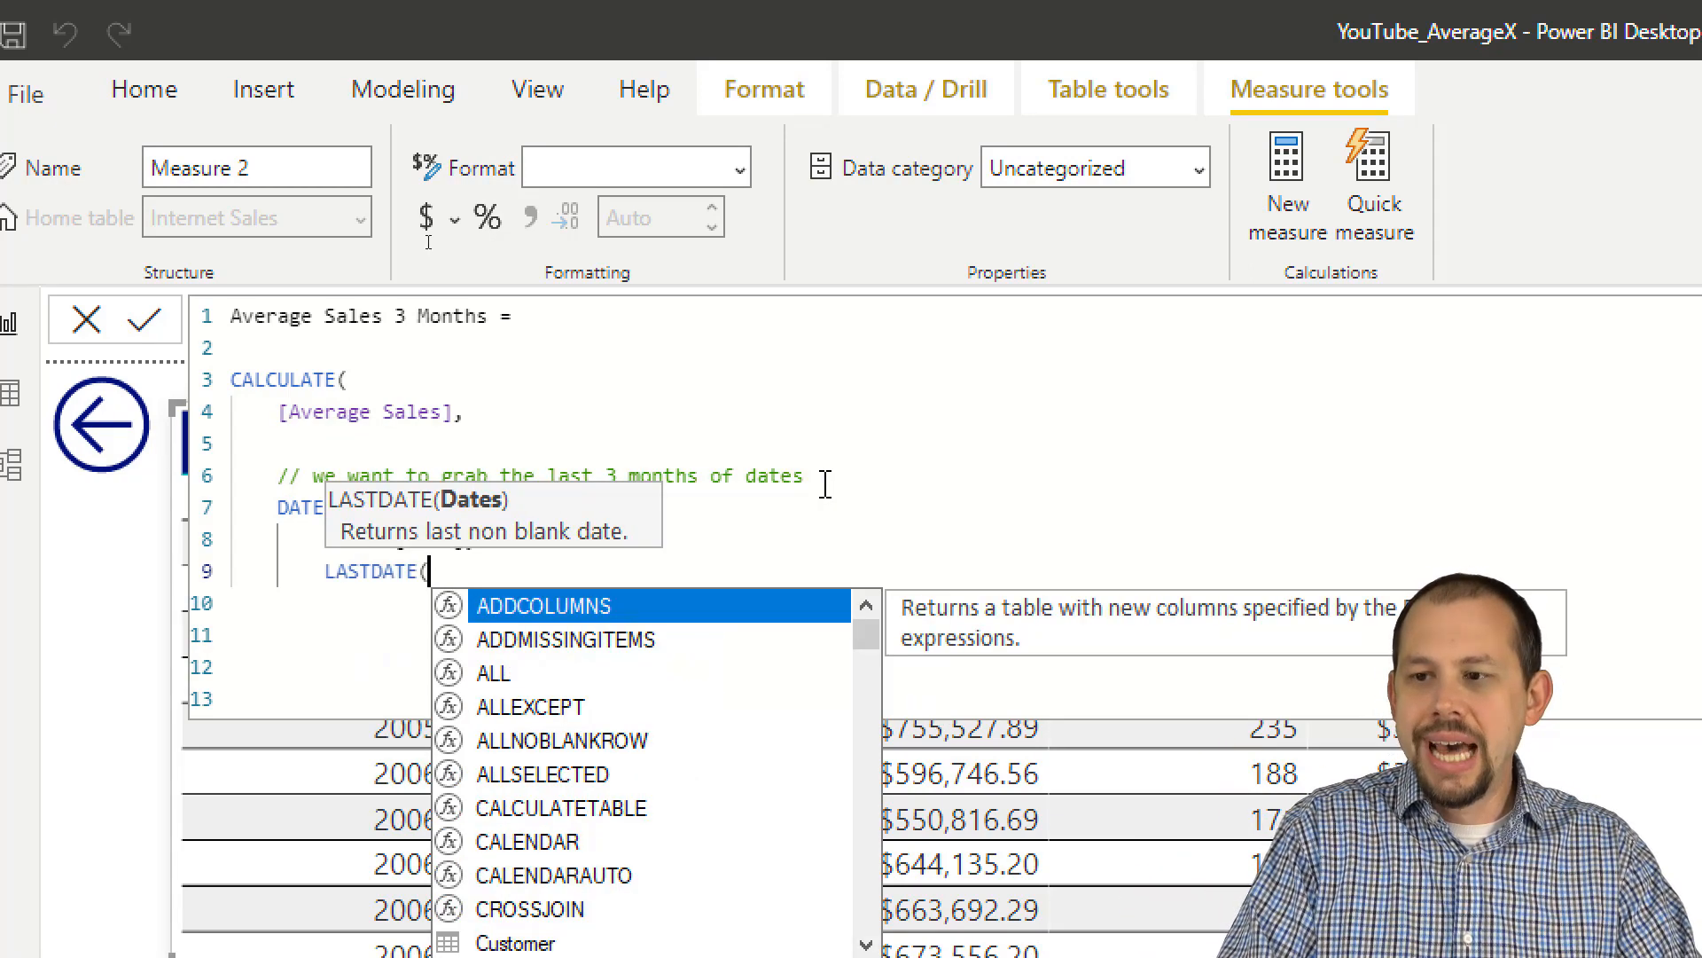
type("'Date'")
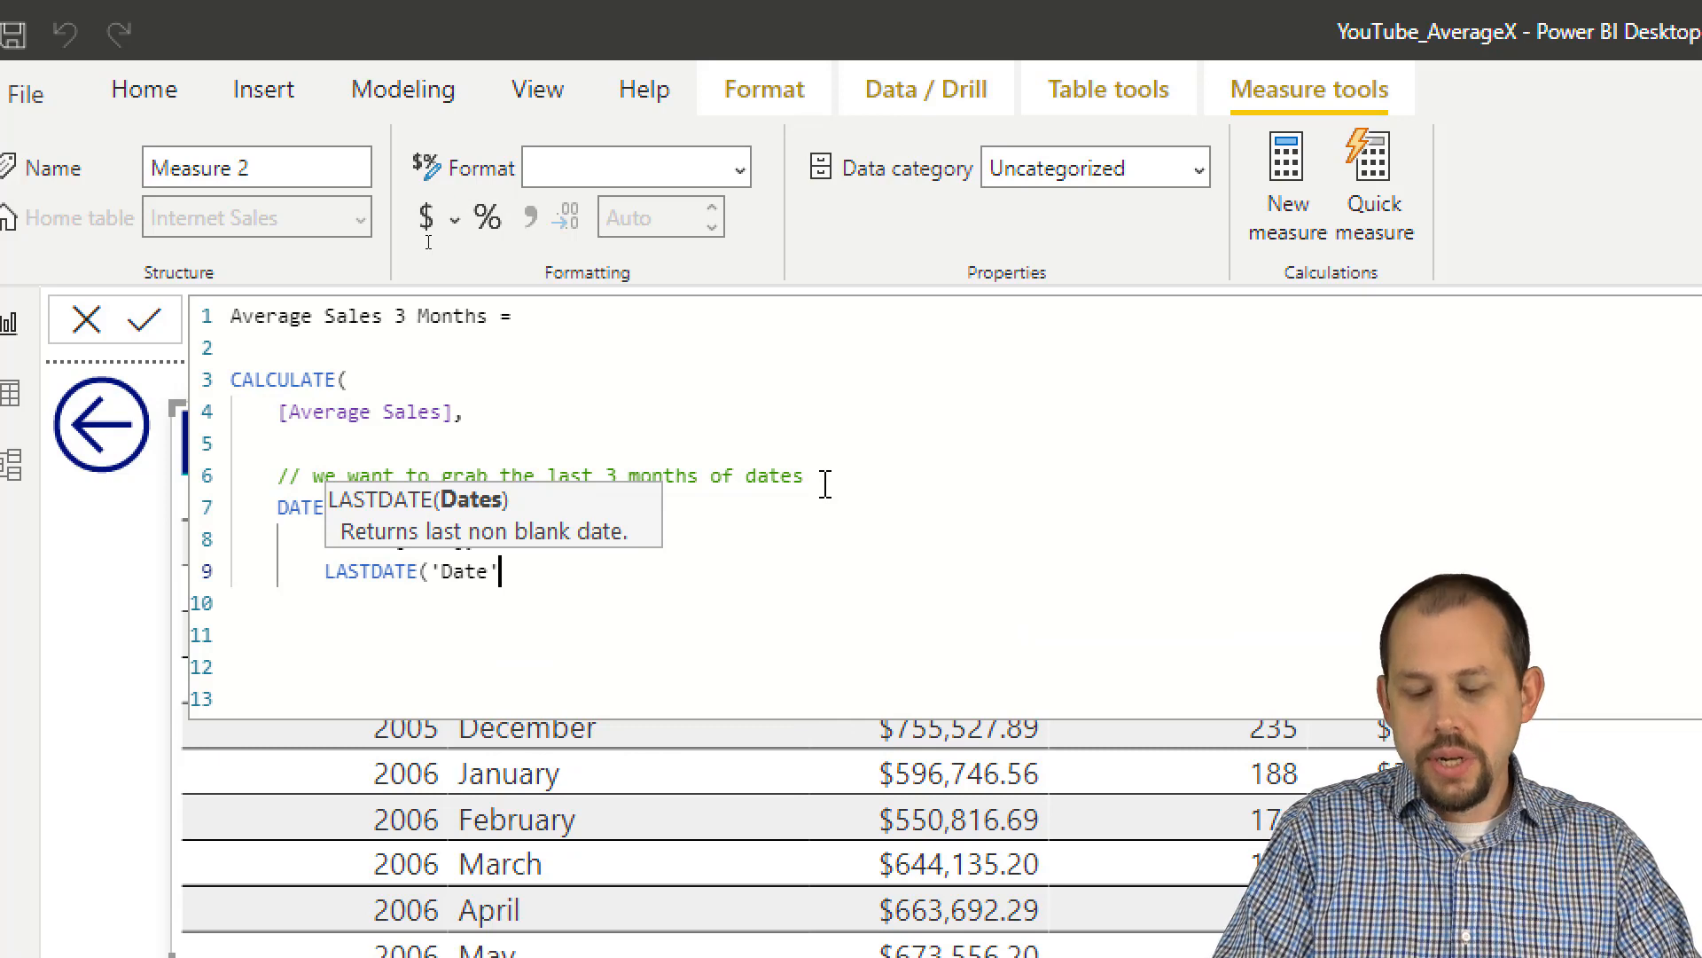
type("[DA")
key("Tab")
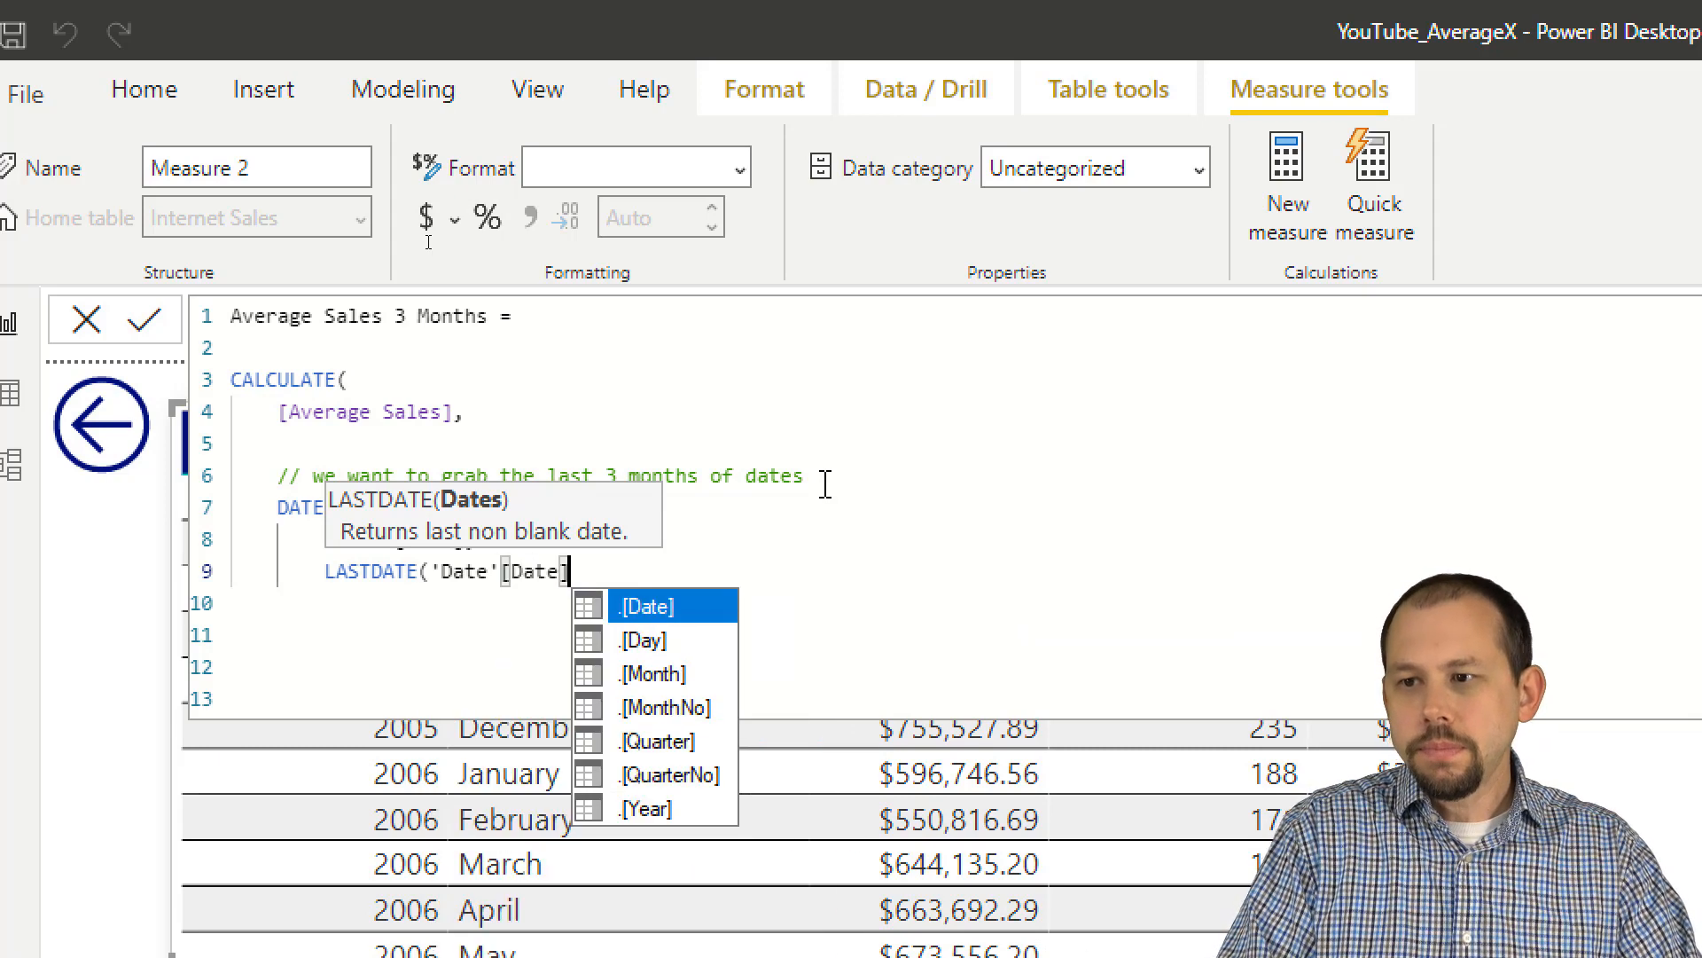
type("),")
key("shift+Return")
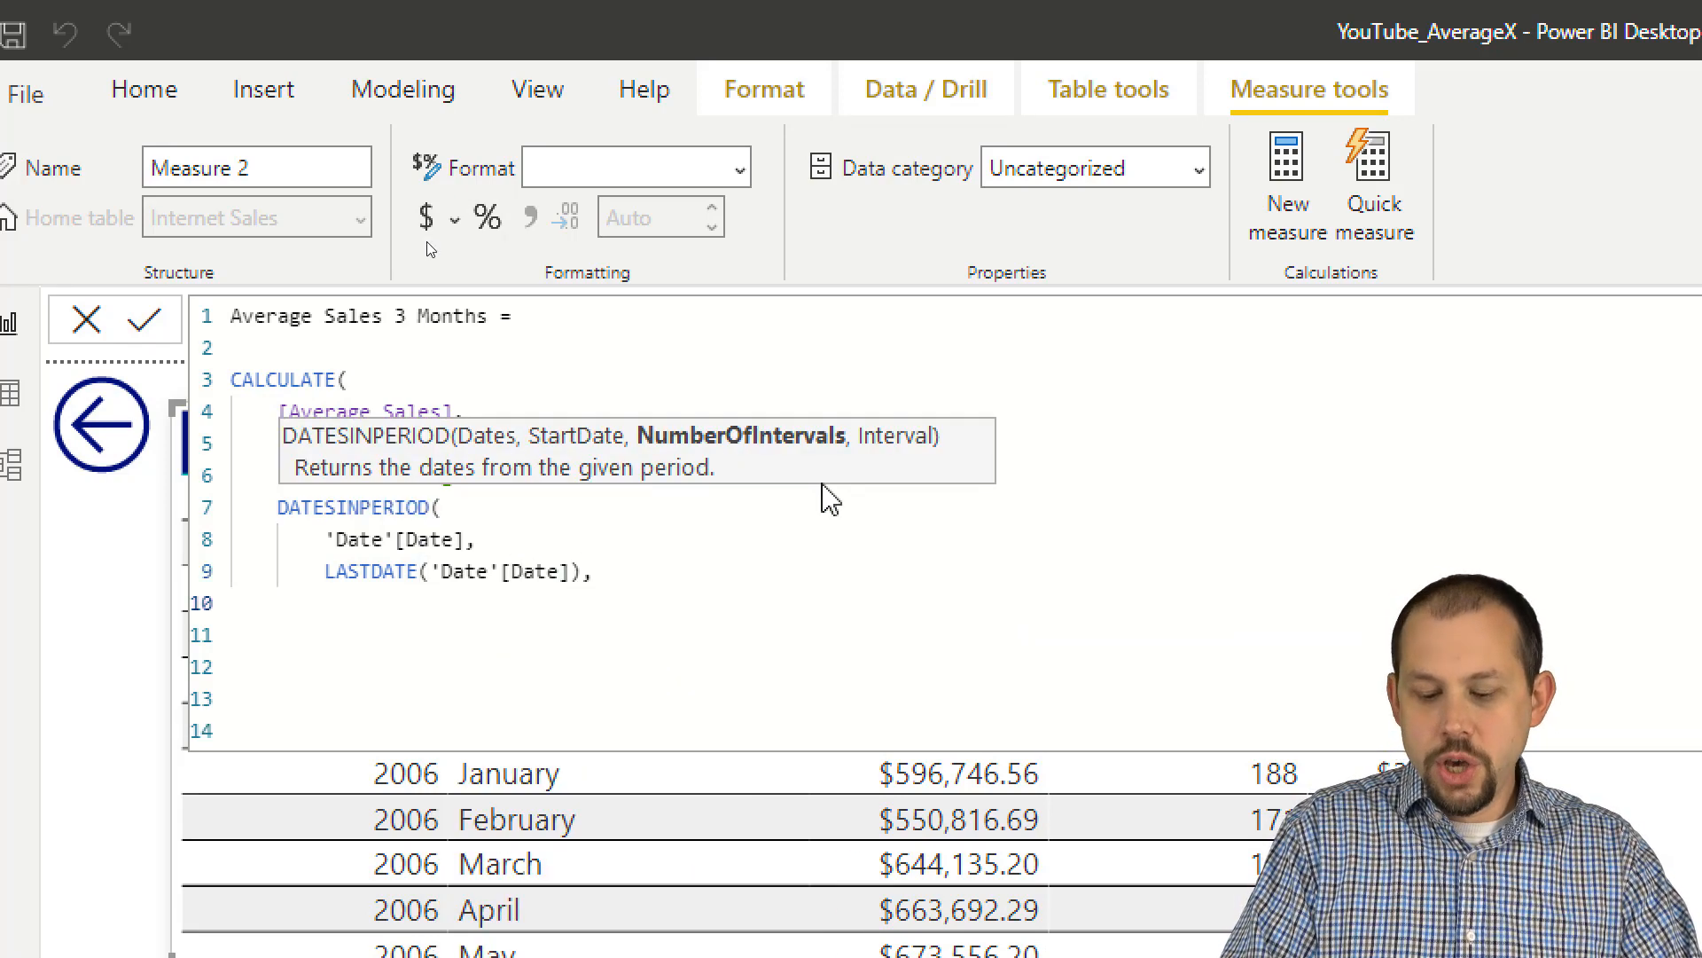
Step: Set the number of intervals to -3 and the interval to MONTH, close both functions and commit the measure
type("-3")
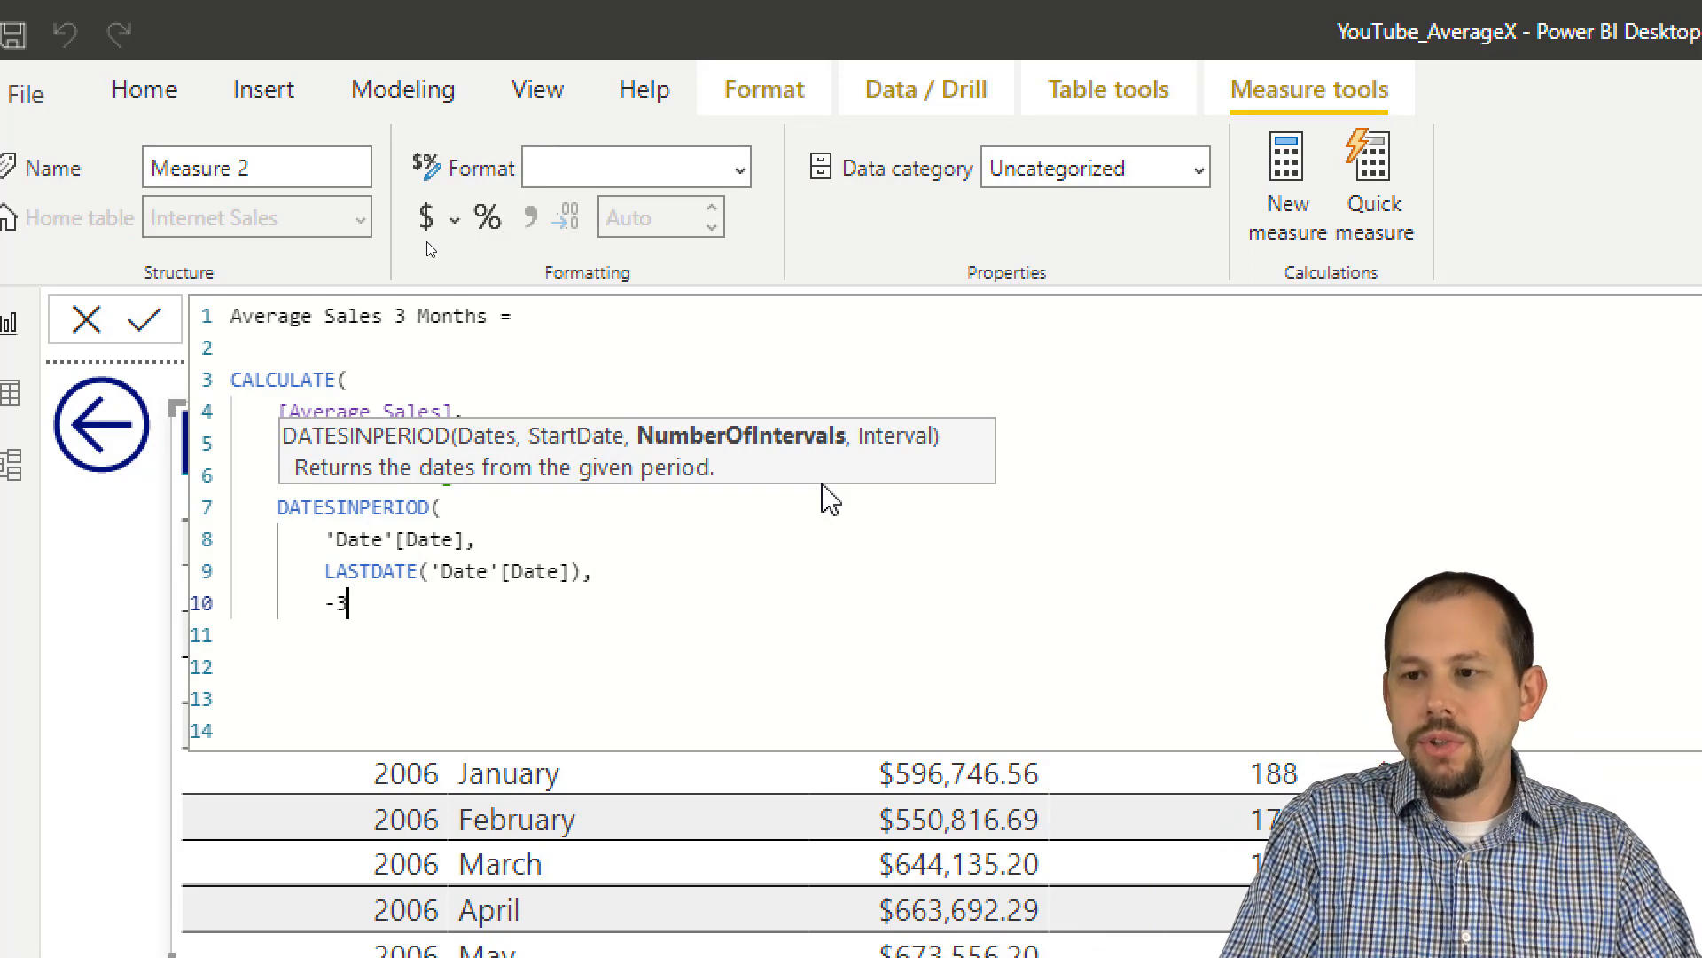
type(",")
key("shift+Return")
type("MON")
key("Tab")
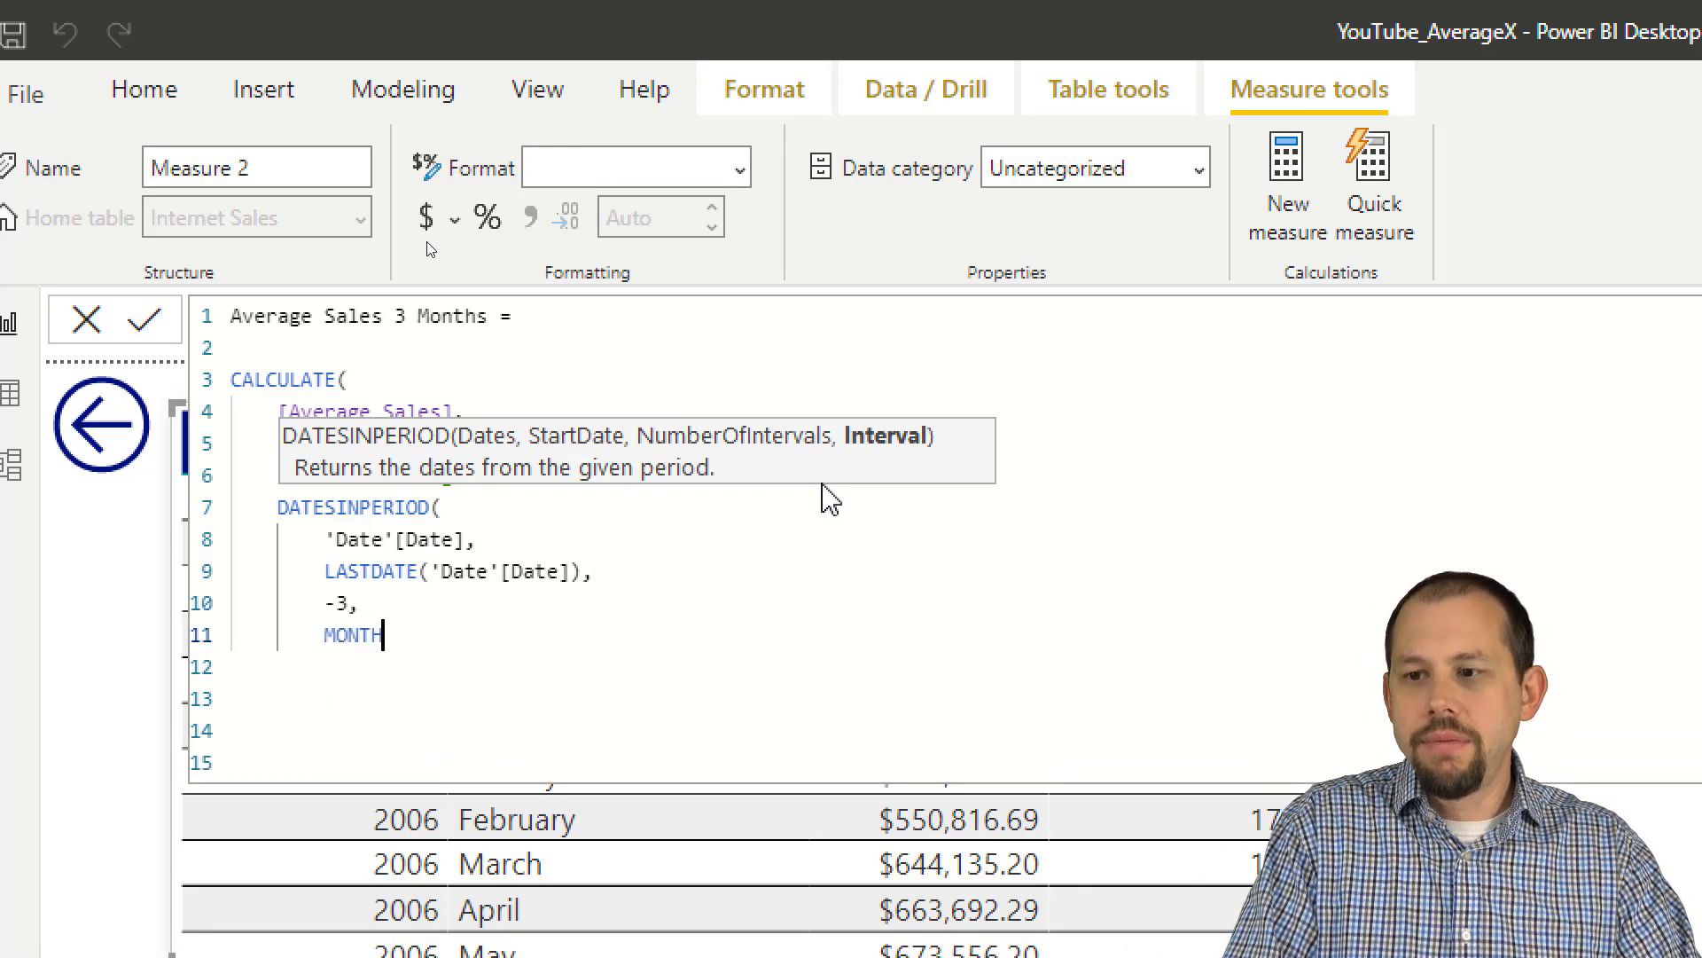
type(")")
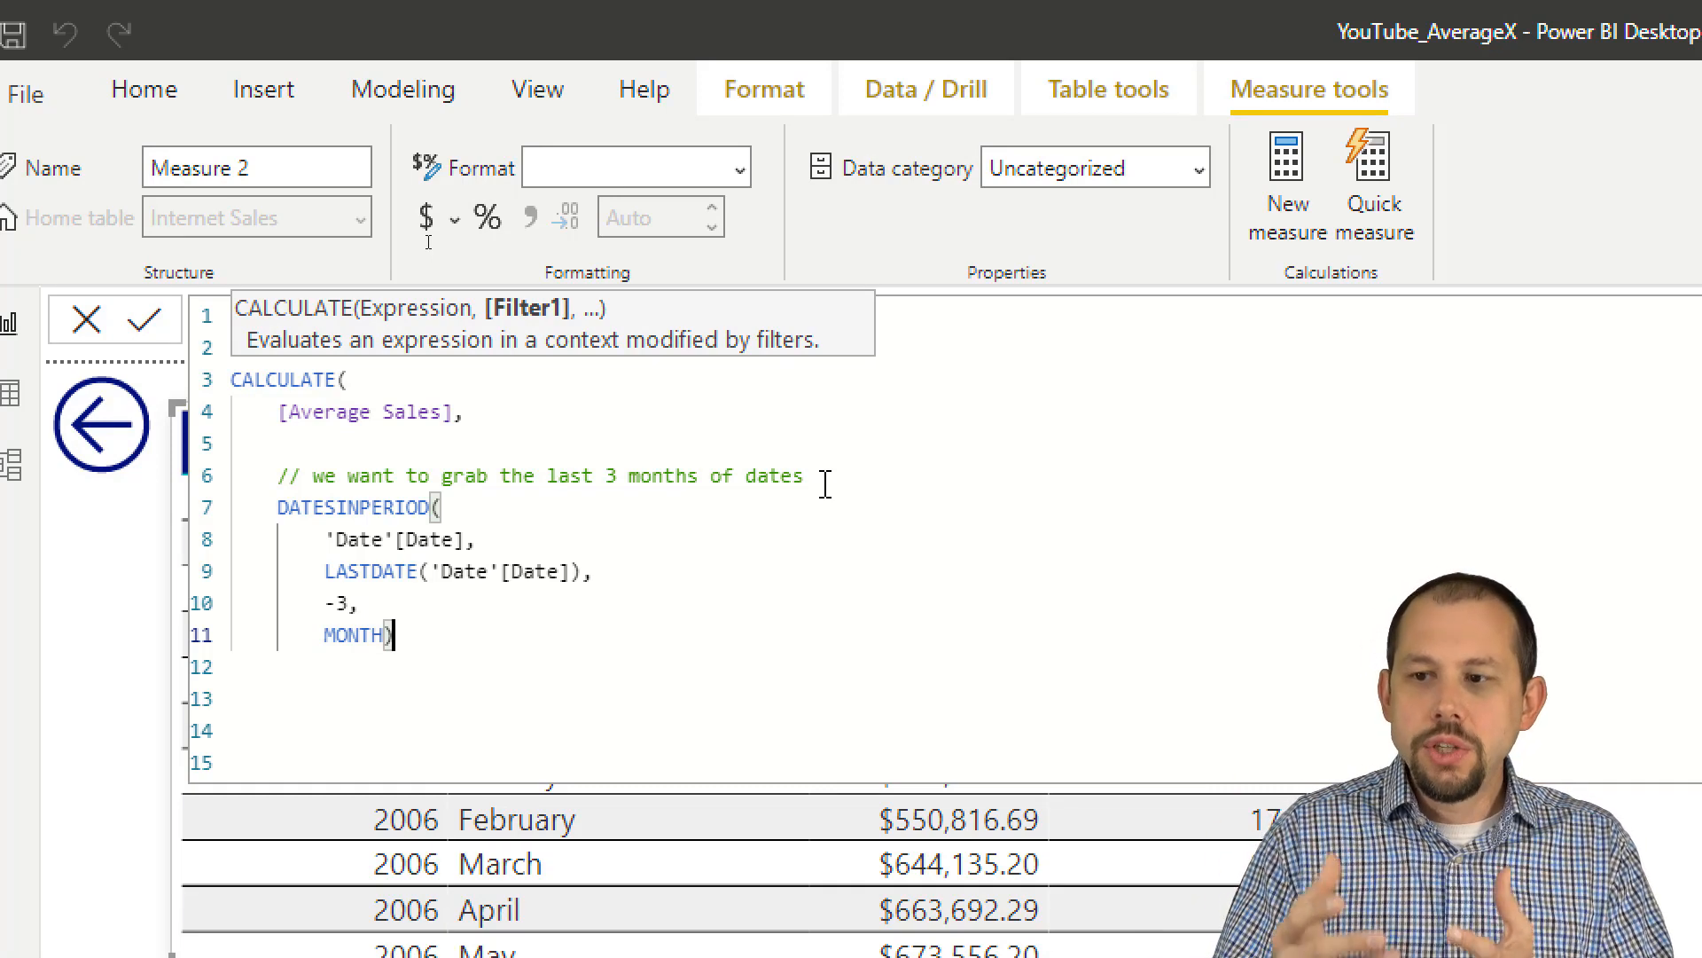
key("Return")
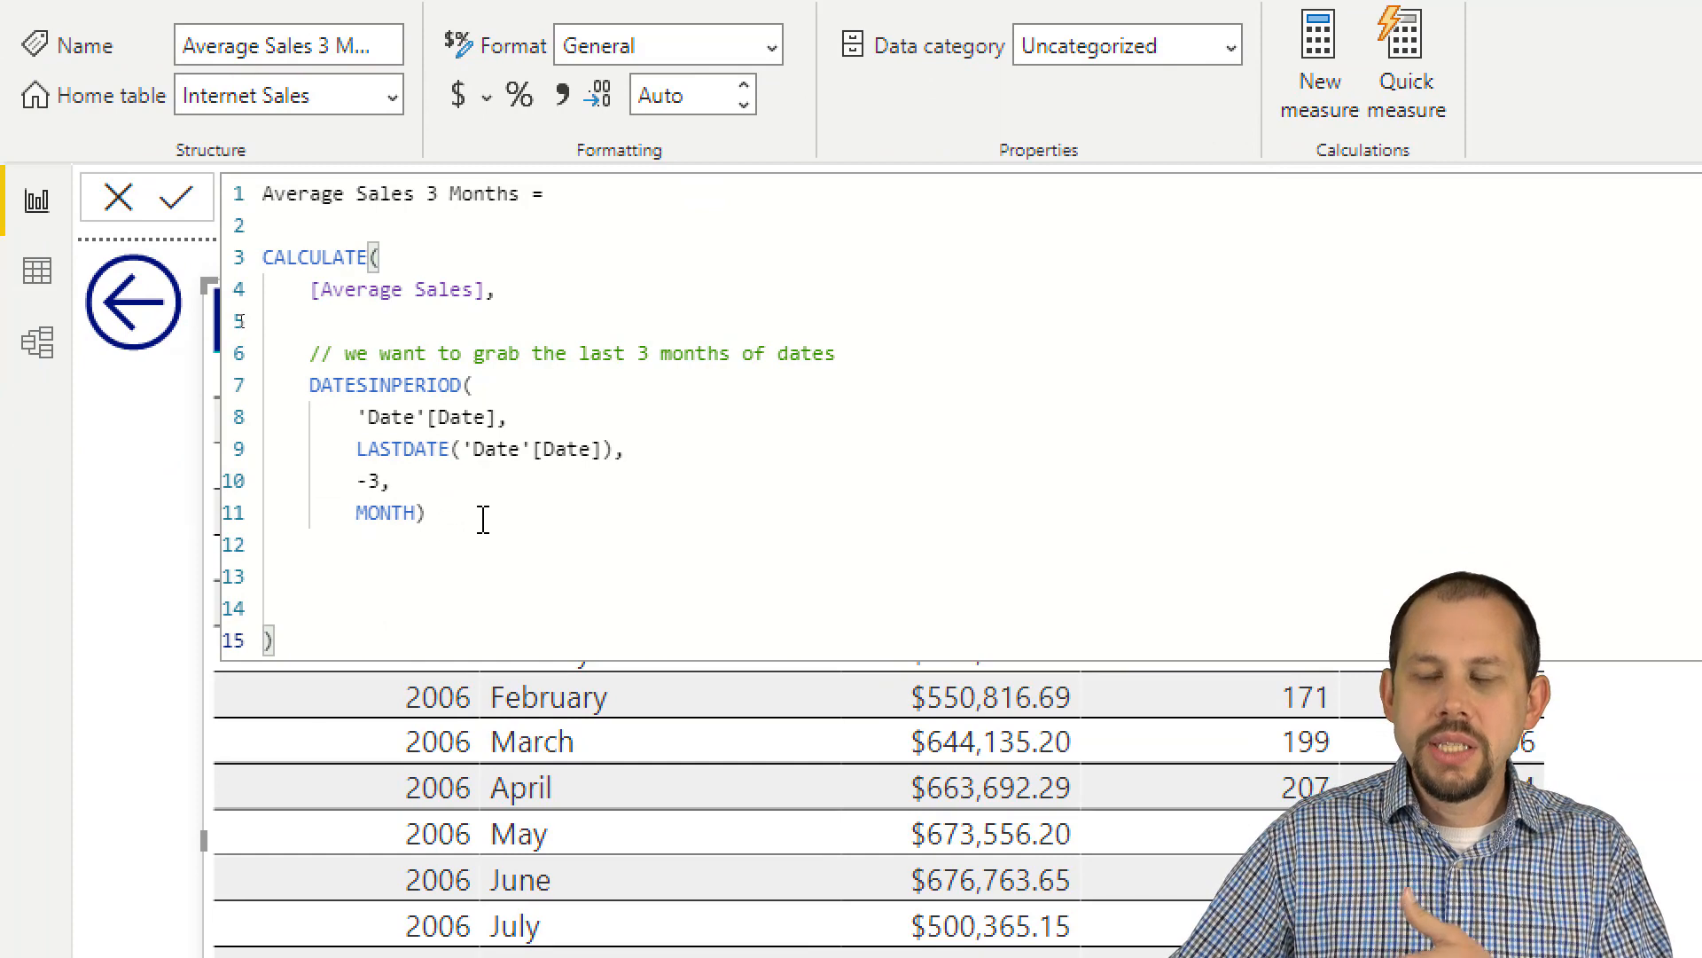
Step: Comment out the formula lines from DATESINPERIOD( through the final closing parenthesis of CALCULATE
left_click(490, 510)
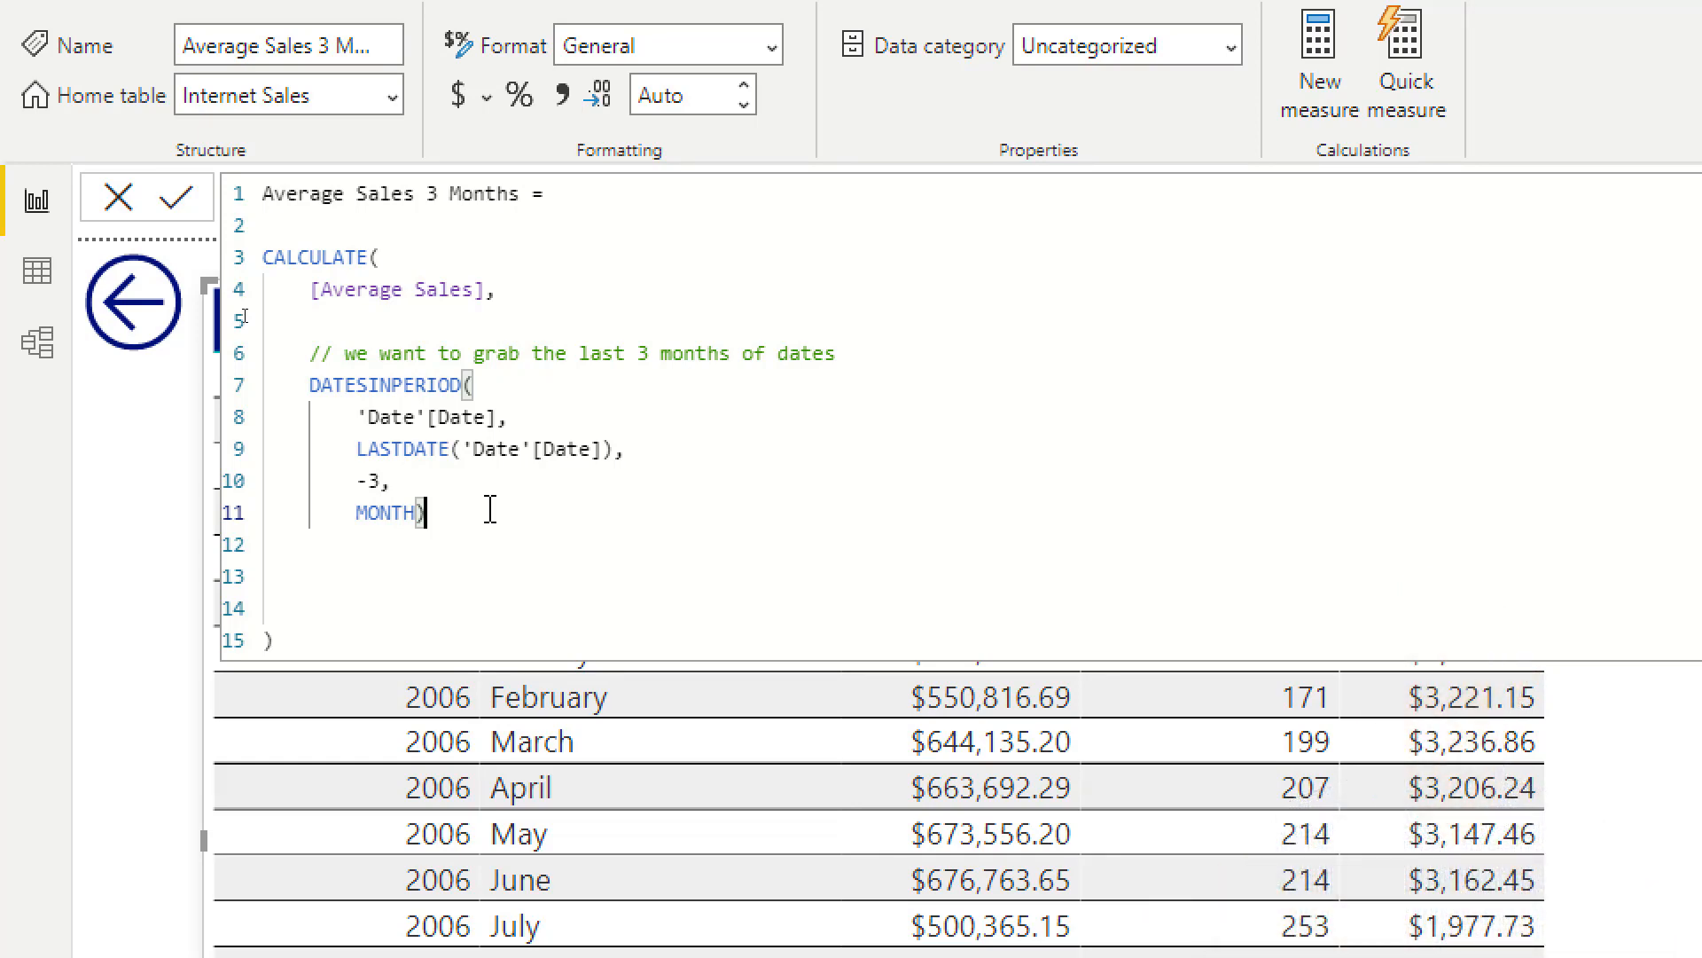
left_click(316, 638)
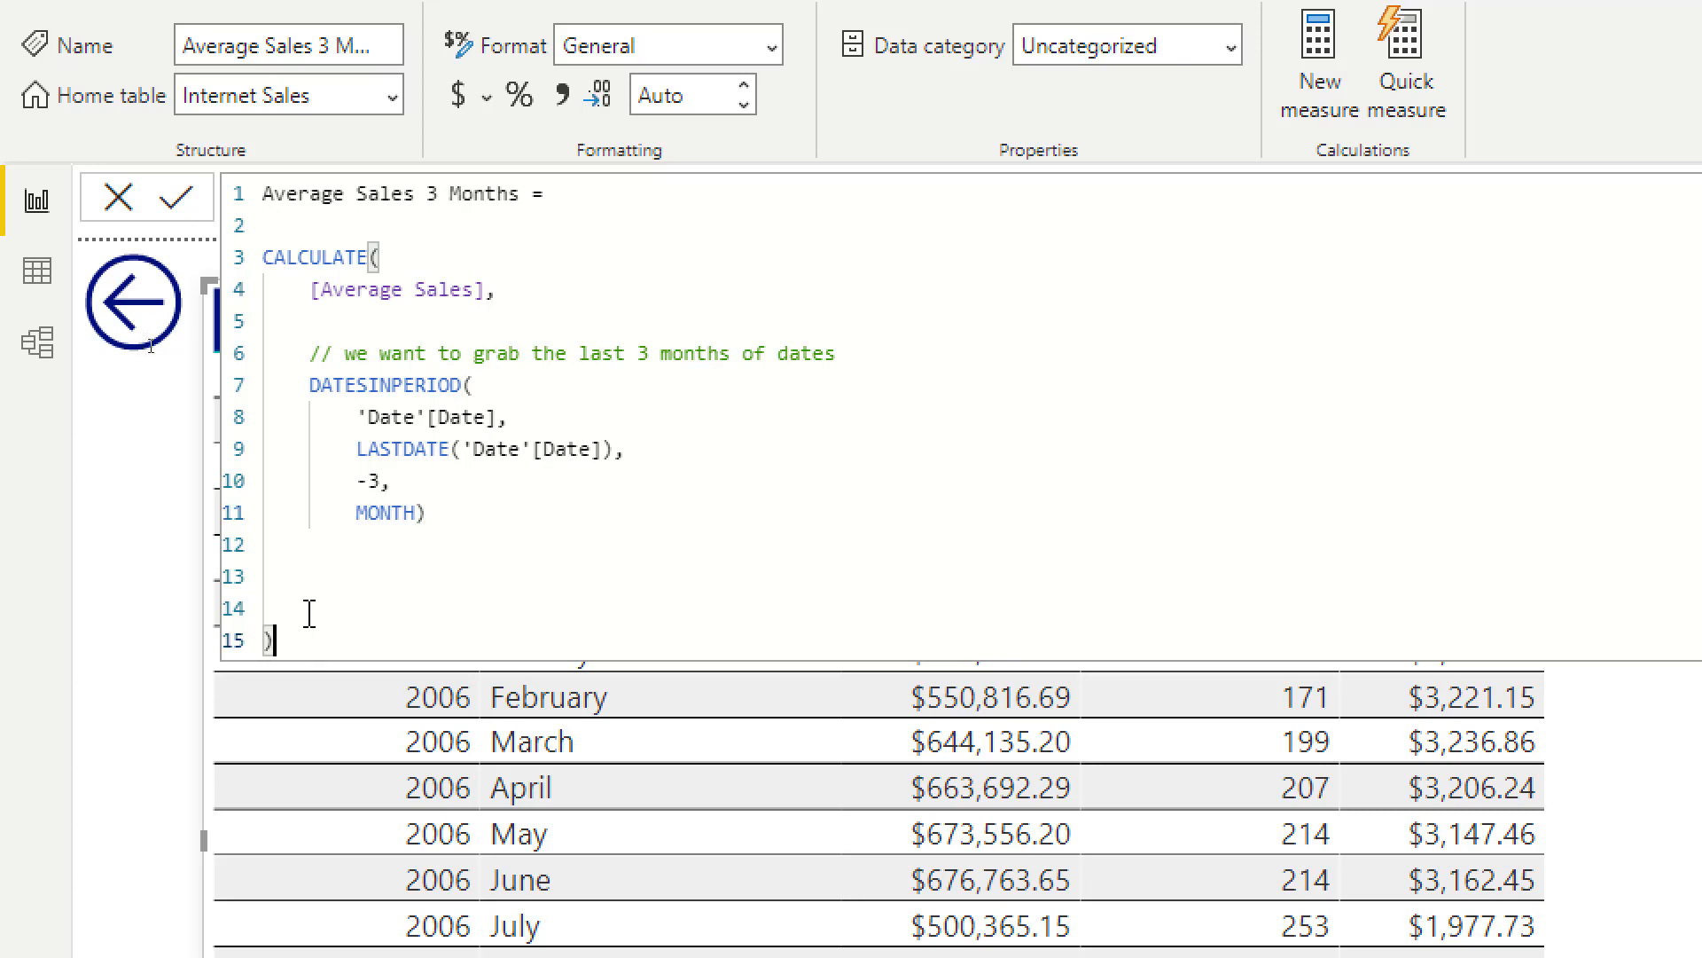
left_click_drag(309, 640, 295, 393)
key("ctrl+slash")
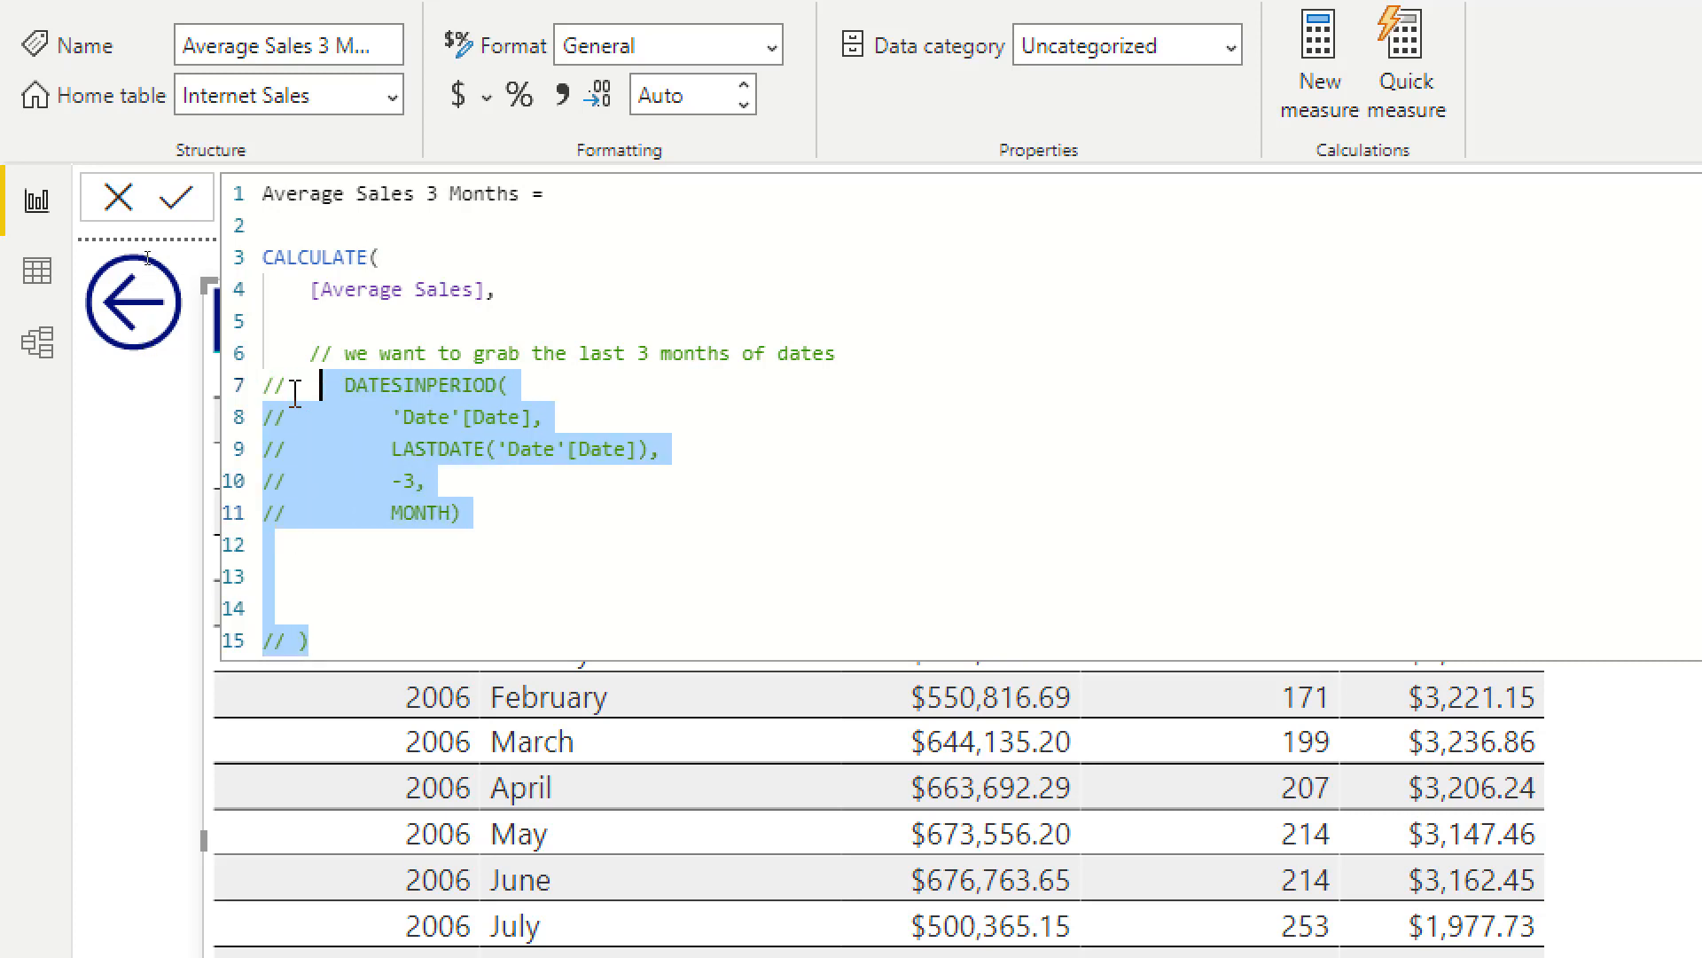
Step: Insert several blank lines above the three-month comment and delete the CALCULATE( and [Average Sales], lines
left_click(893, 367)
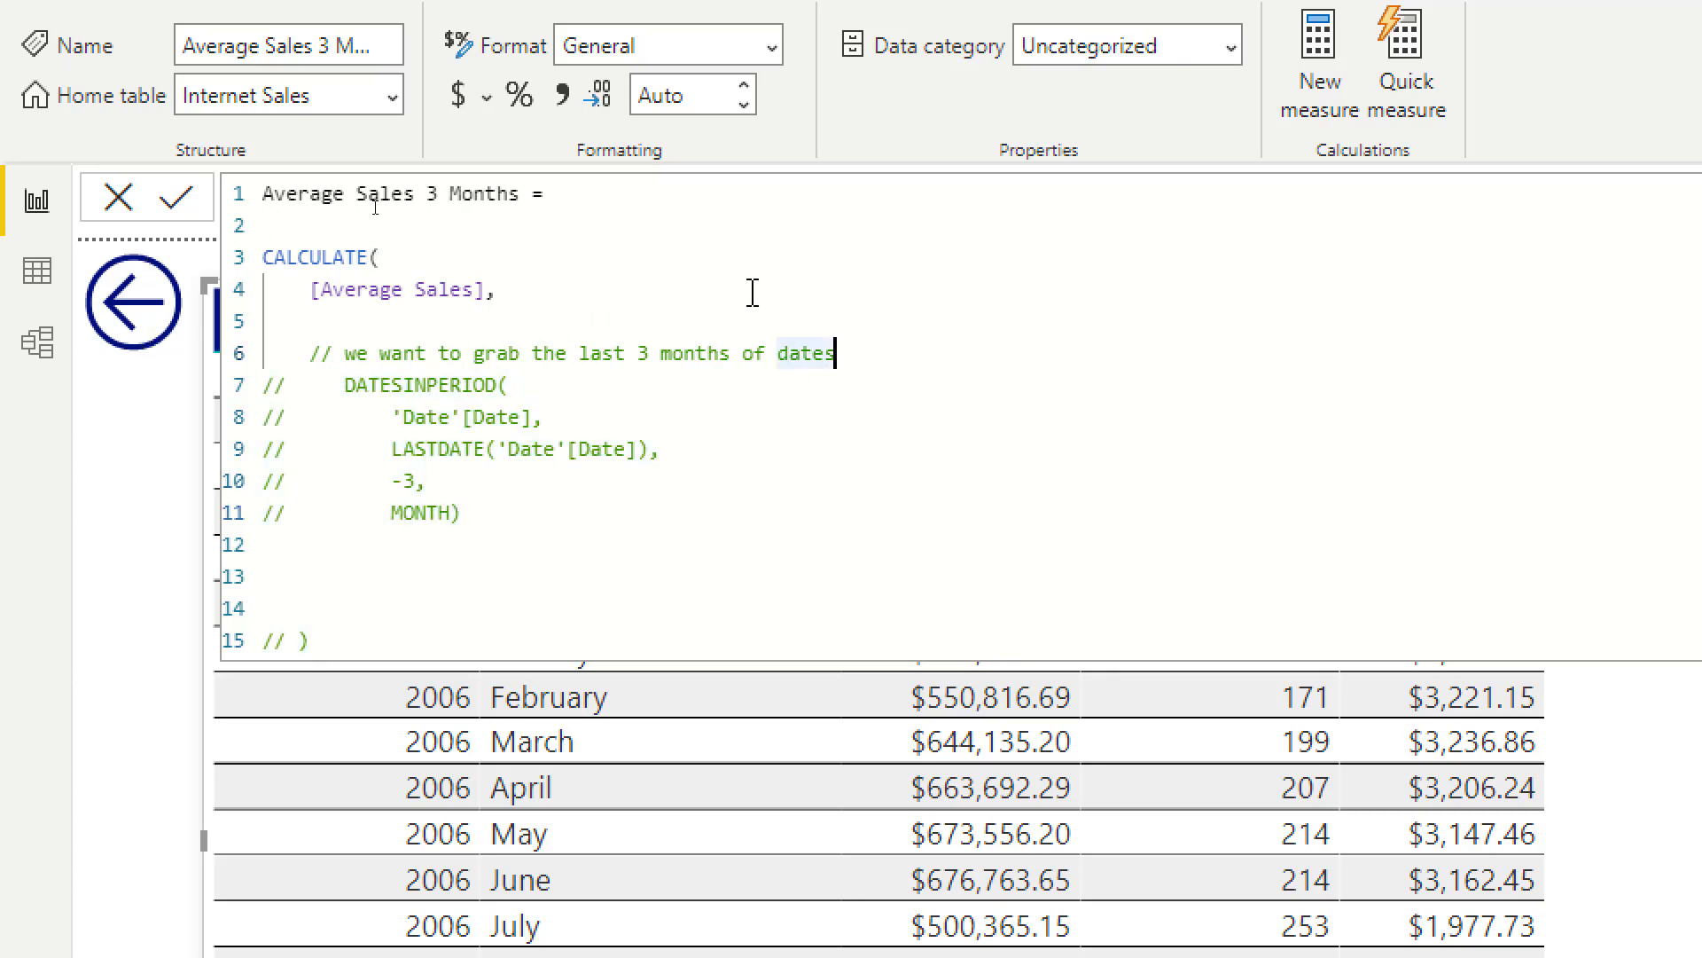
left_click(753, 289)
left_click(749, 315)
key("Return")
key("Return")
key("Return")
key("Return")
key("Return")
key("Return")
key("Return")
key("Return")
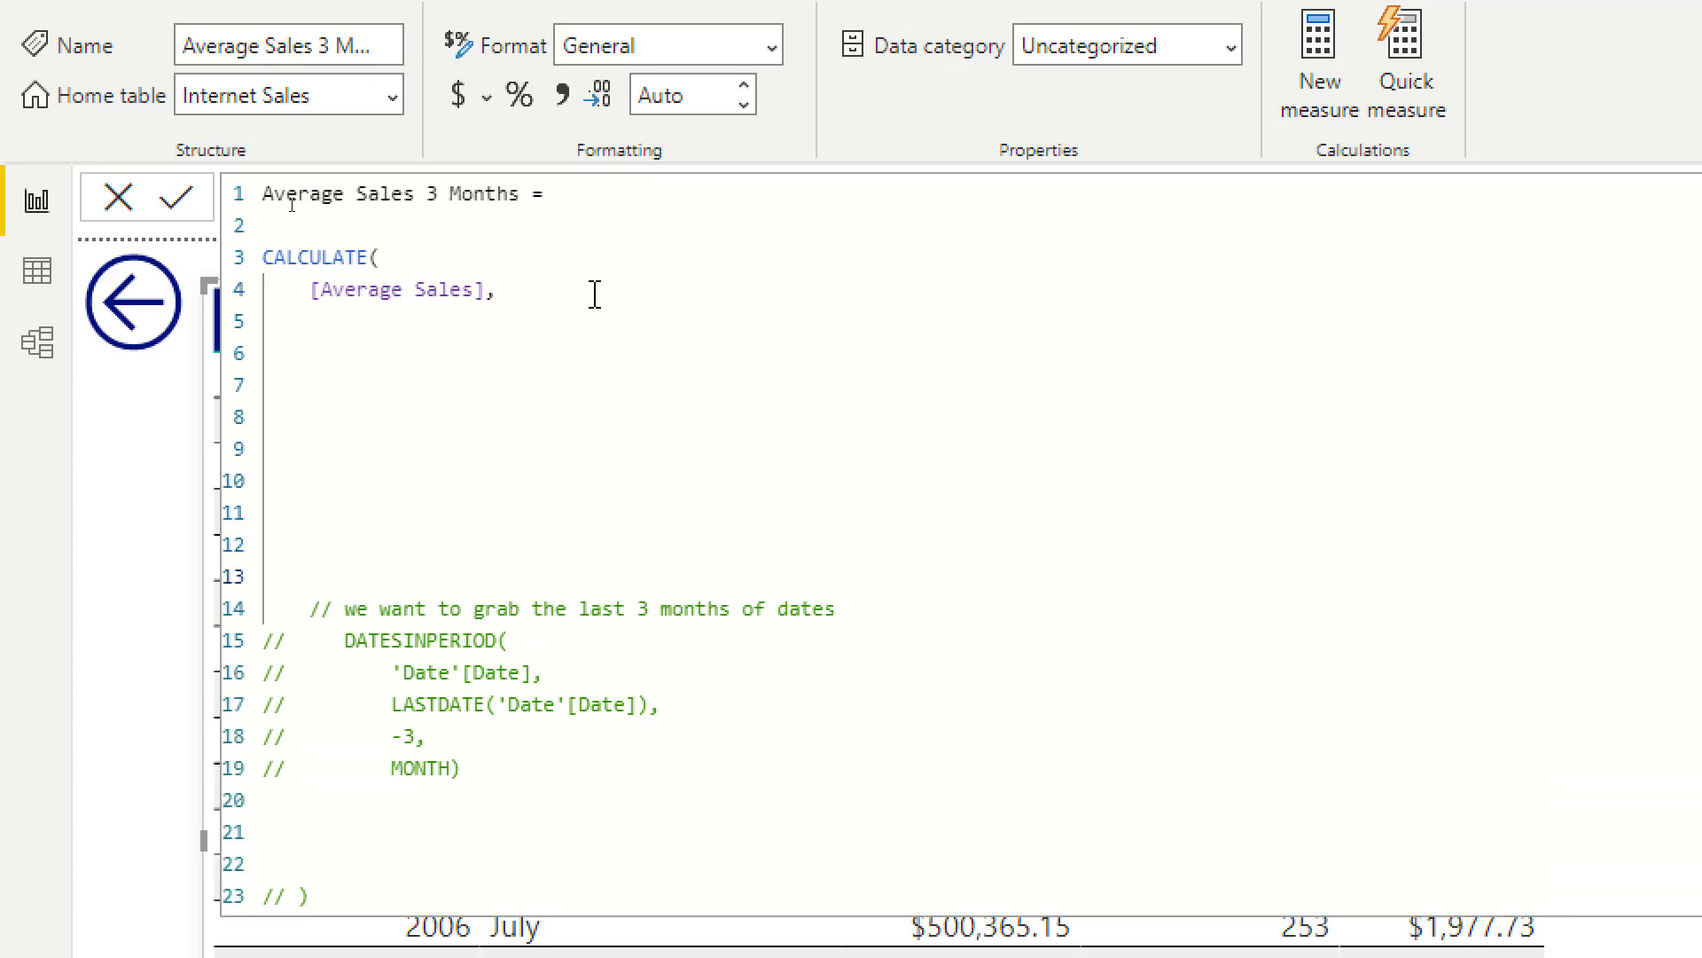
left_click_drag(580, 289, 219, 263)
key("Delete")
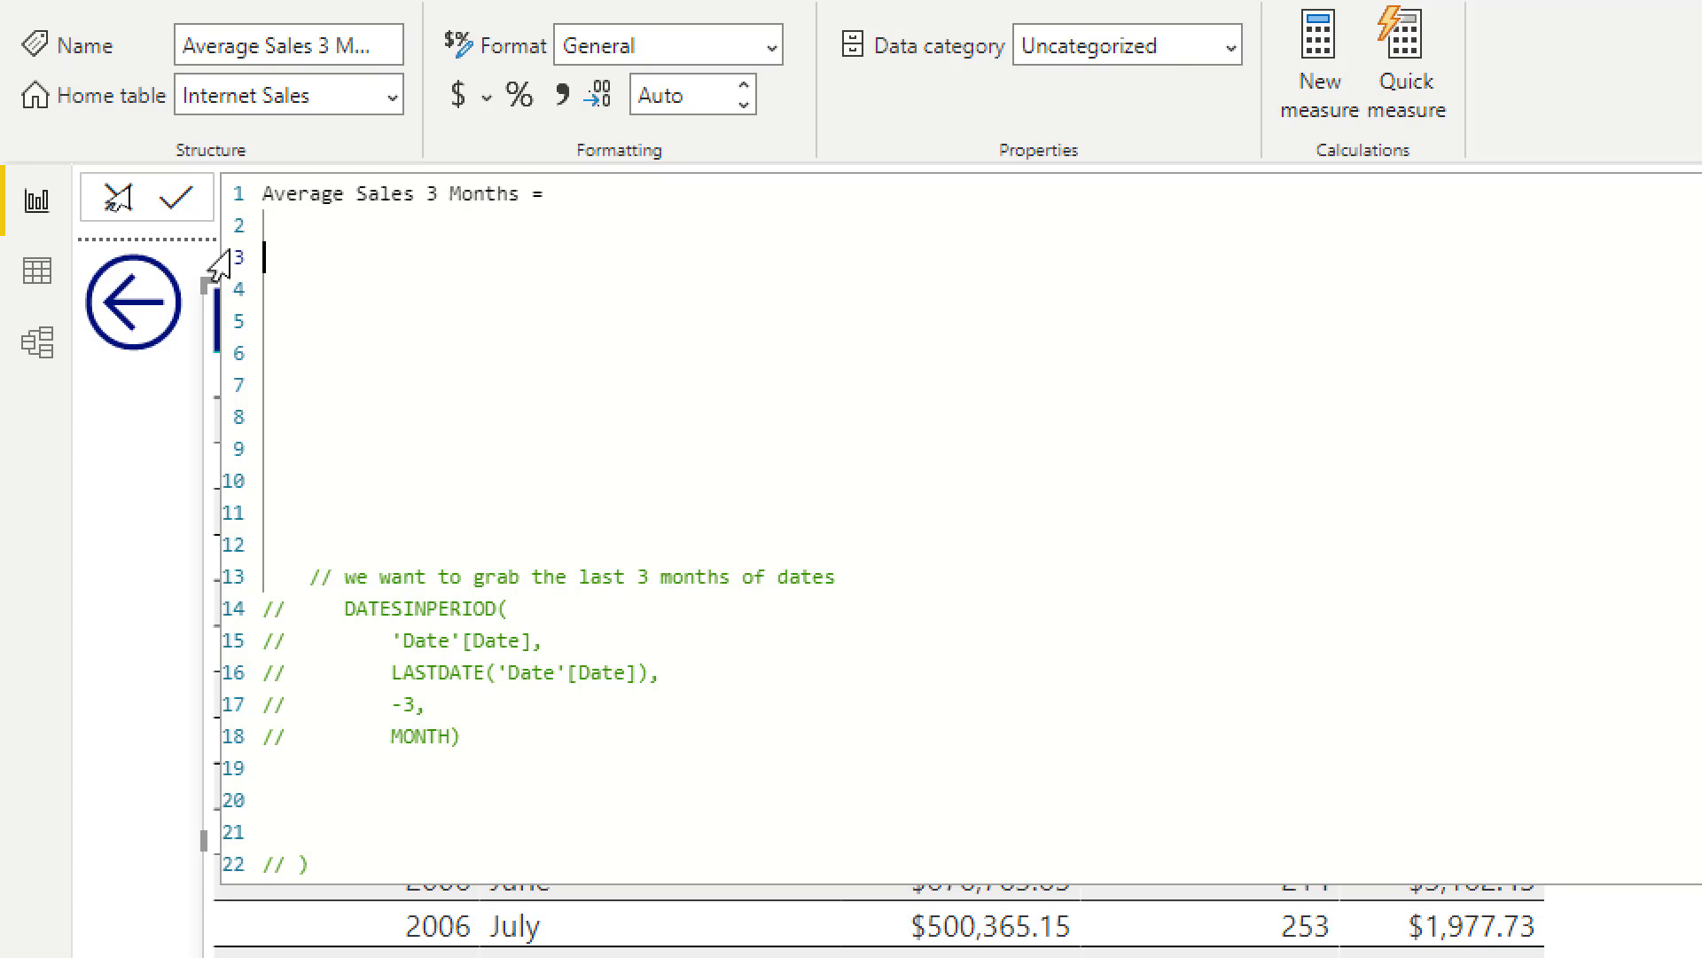
Step: Start the formula with SUMMARIZE( and enter 'Date' as its table argument on the next line, followed by a comma
type("SUMMARIZE(")
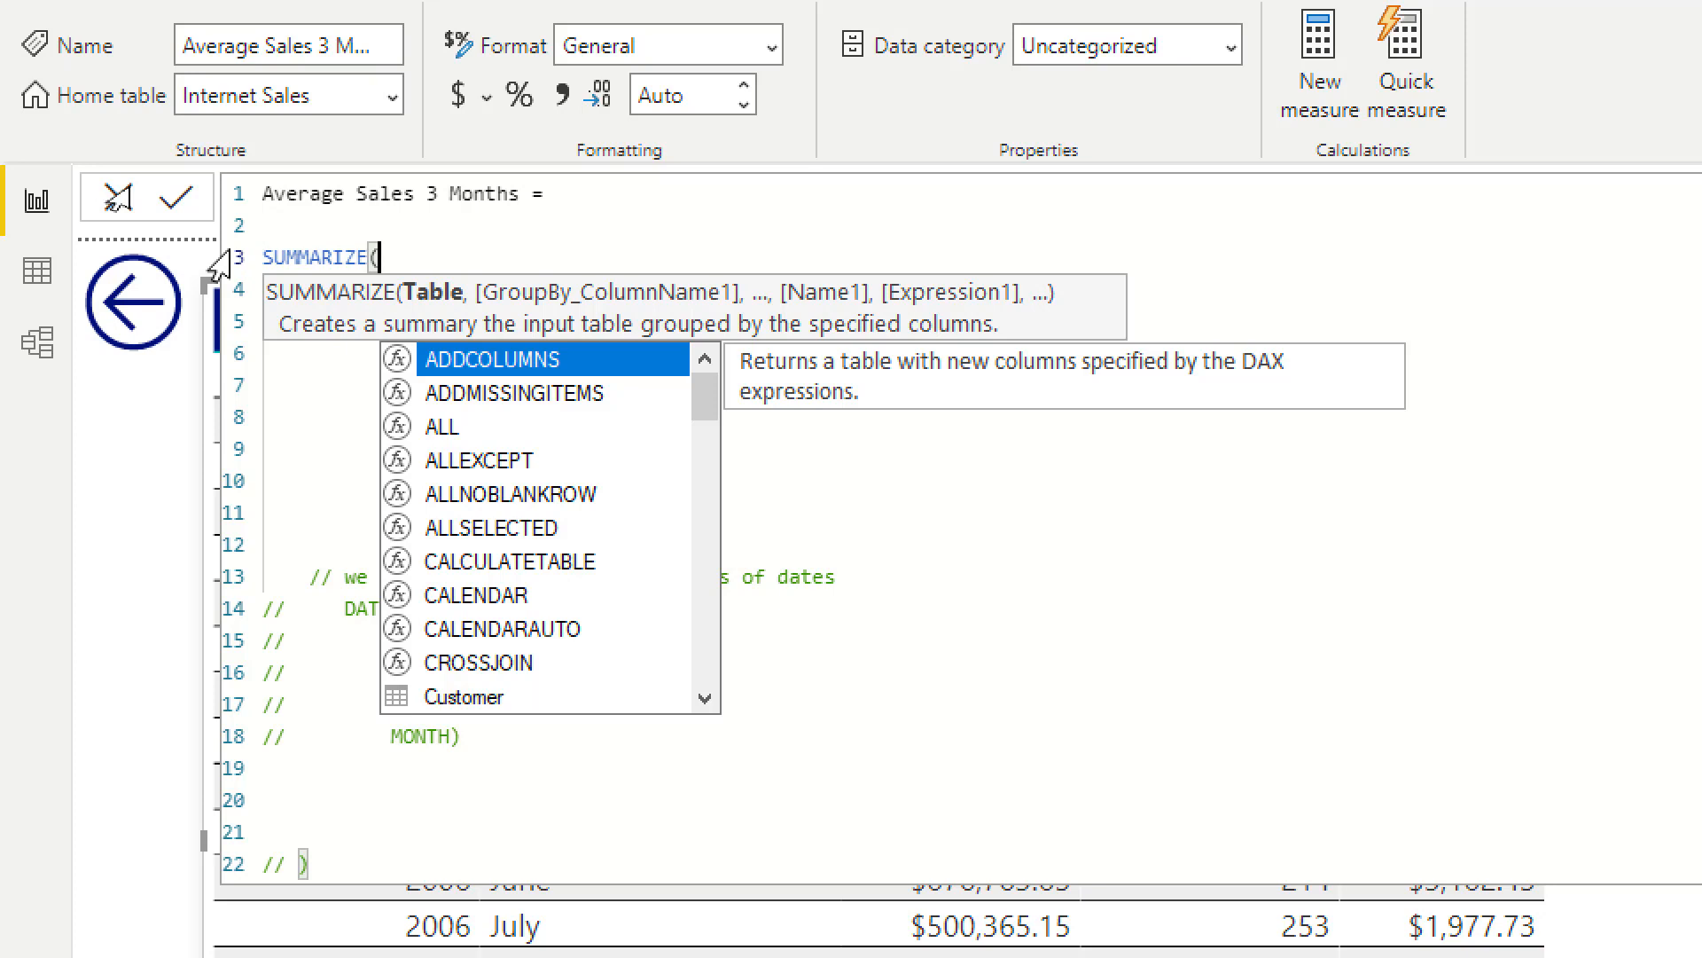
key("shift+Return")
type("'Date'")
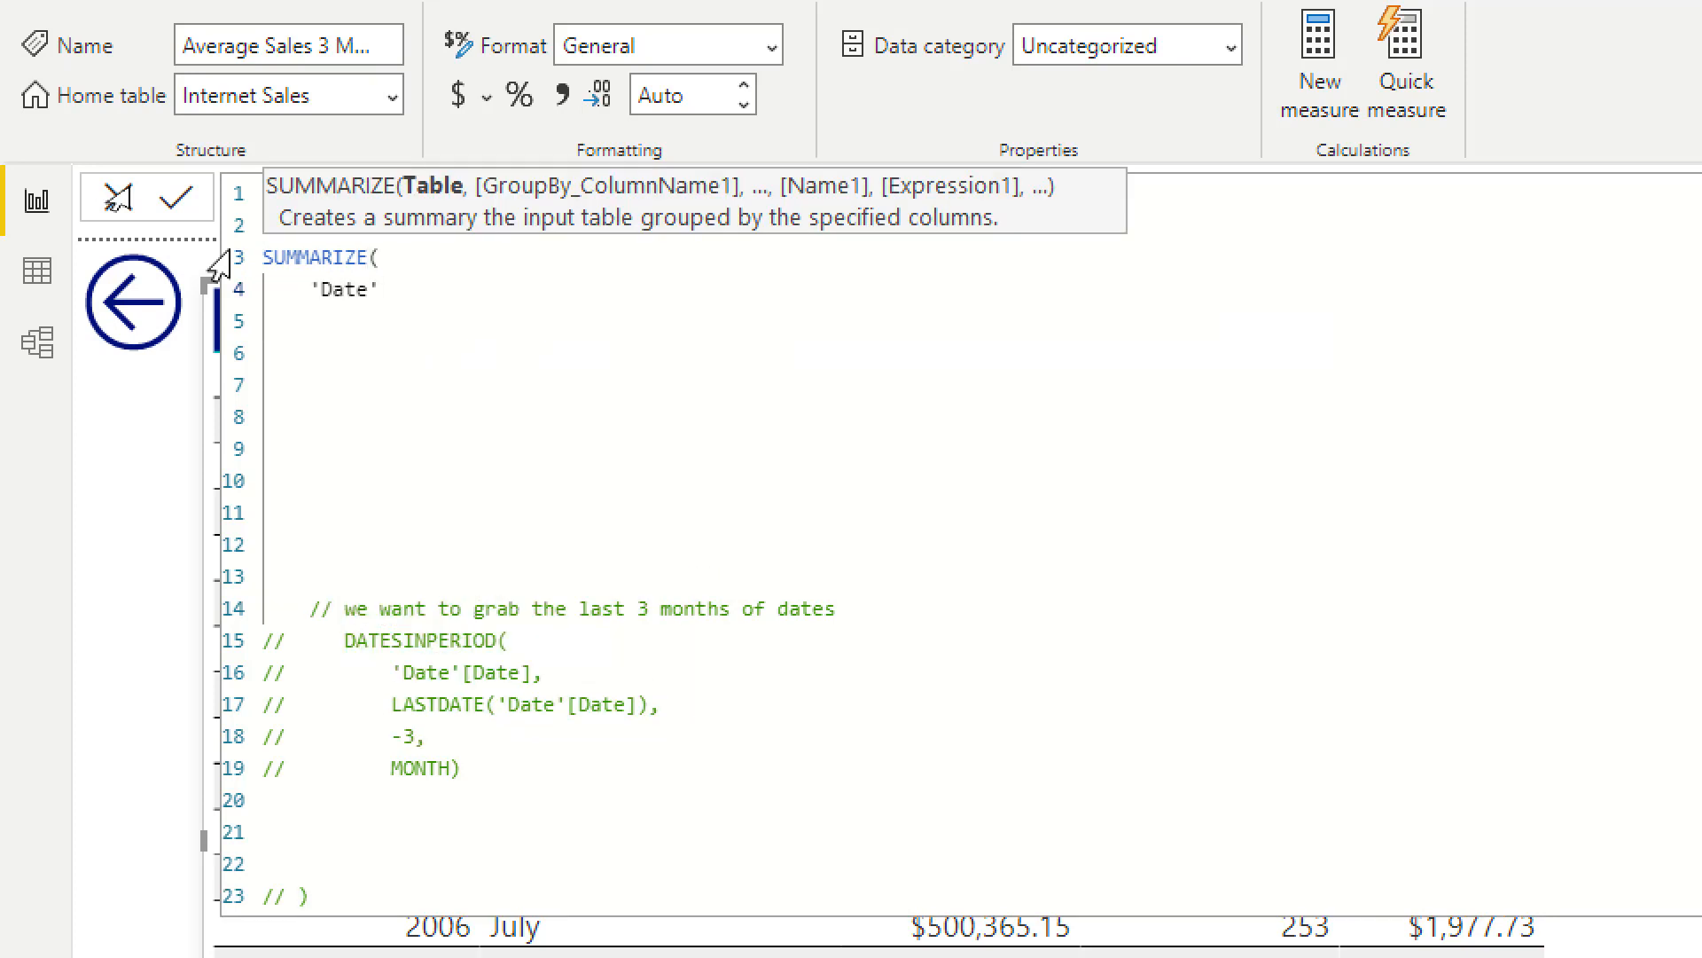
key("shift+Return")
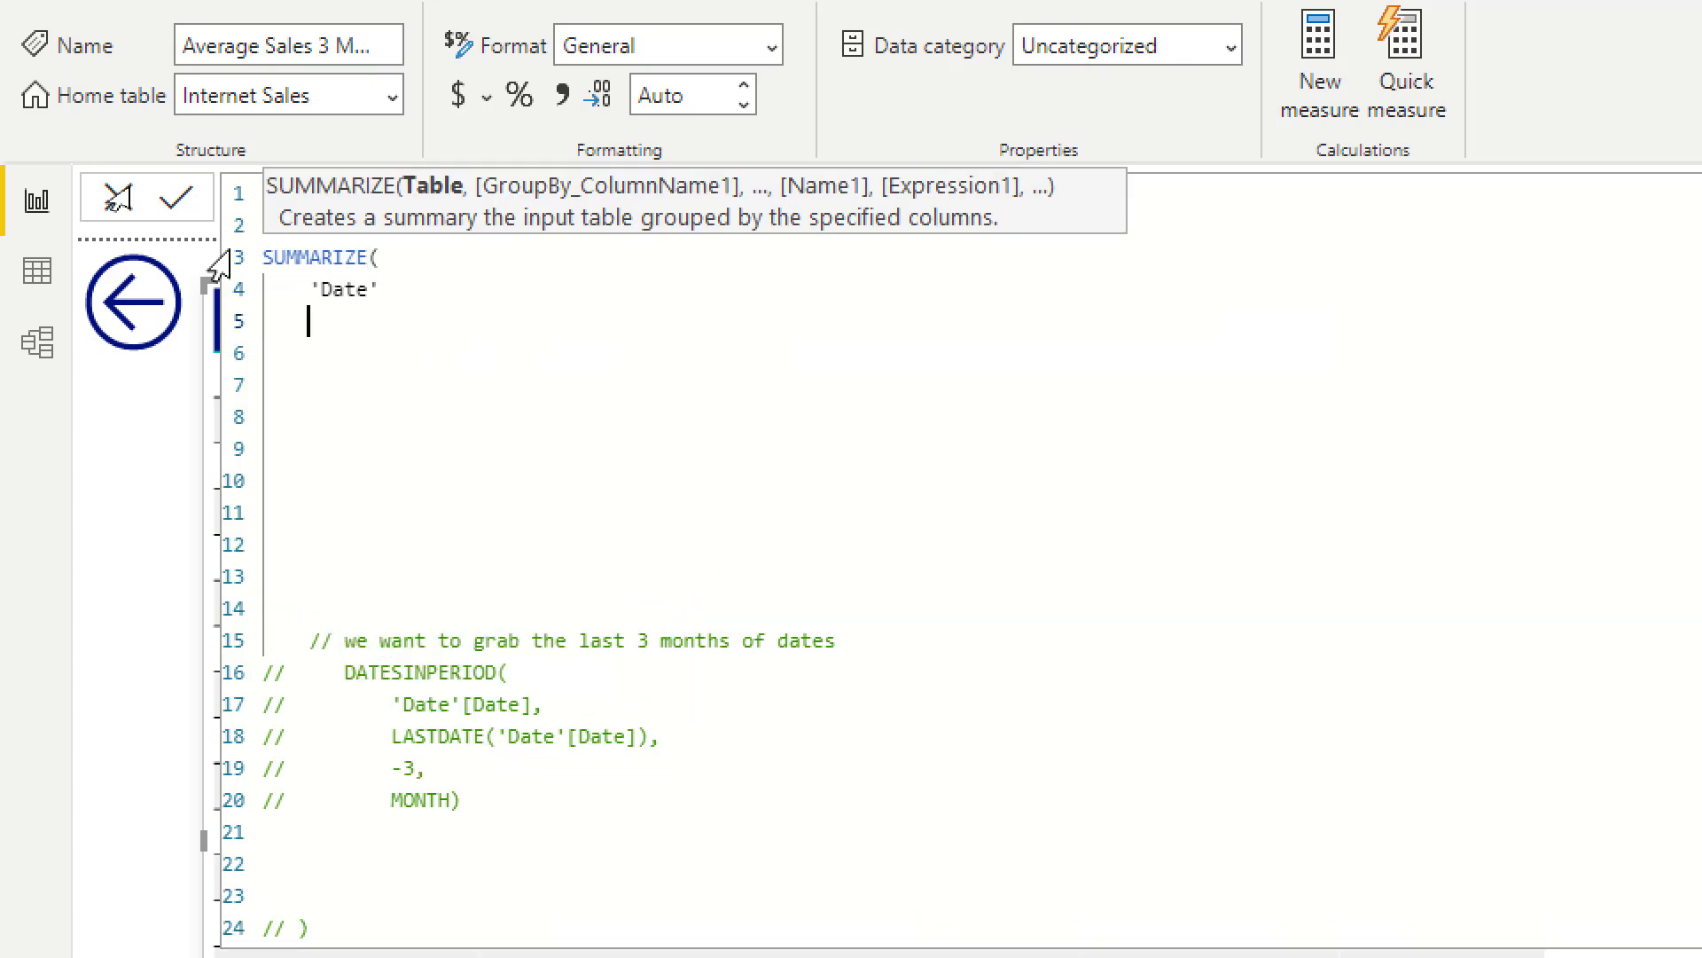
type("'D")
key("BackSpace")
key("BackSpace")
key("BackSpace")
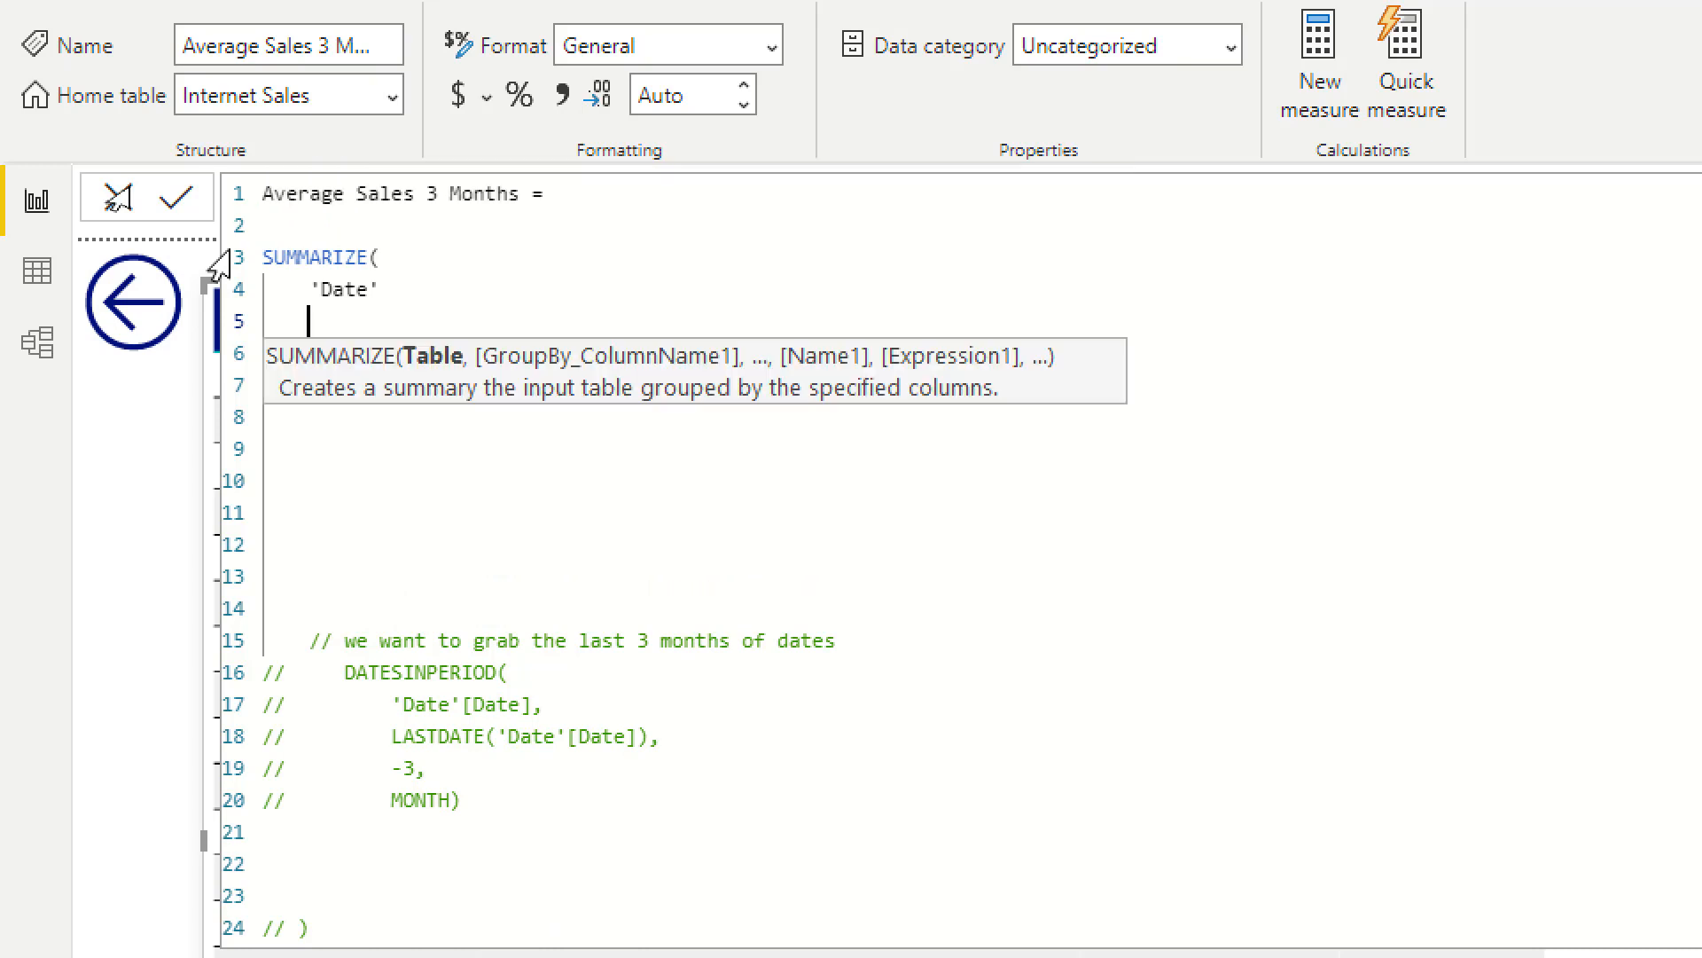
key("BackSpace")
type(",")
Step: Add 'Date'[Calendar Year] as the first group-by column of SUMMARIZE on a new line, followed by a comma
key("shift+Return")
type("'Date'[")
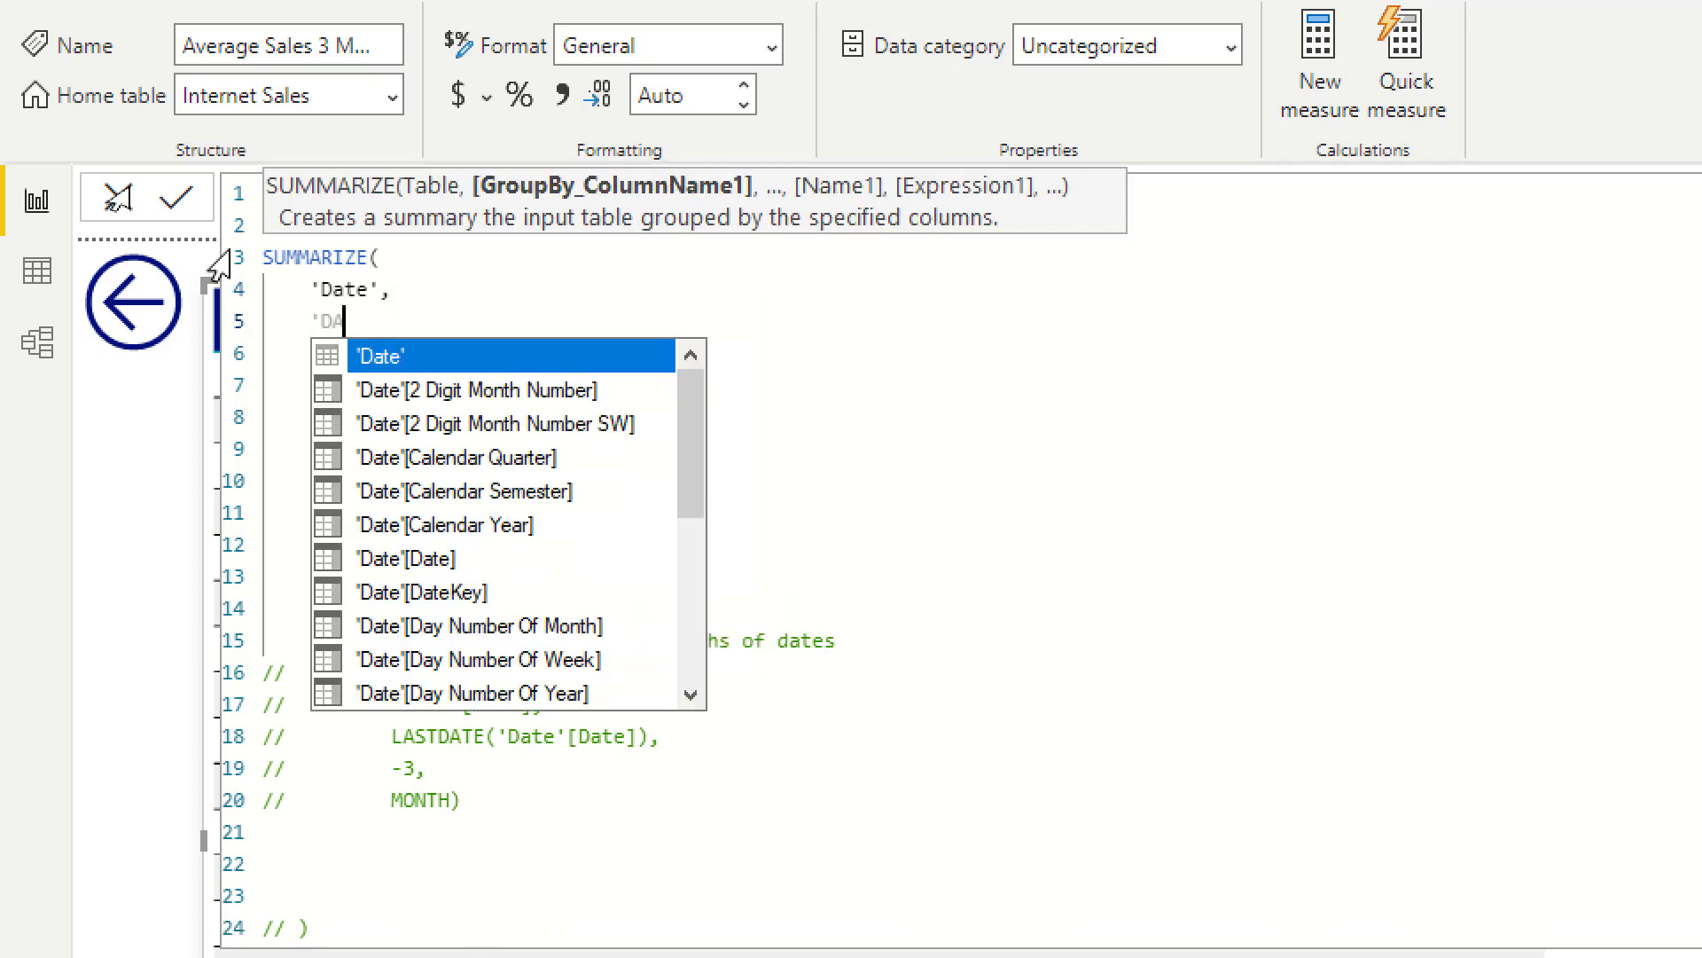
type("Cale")
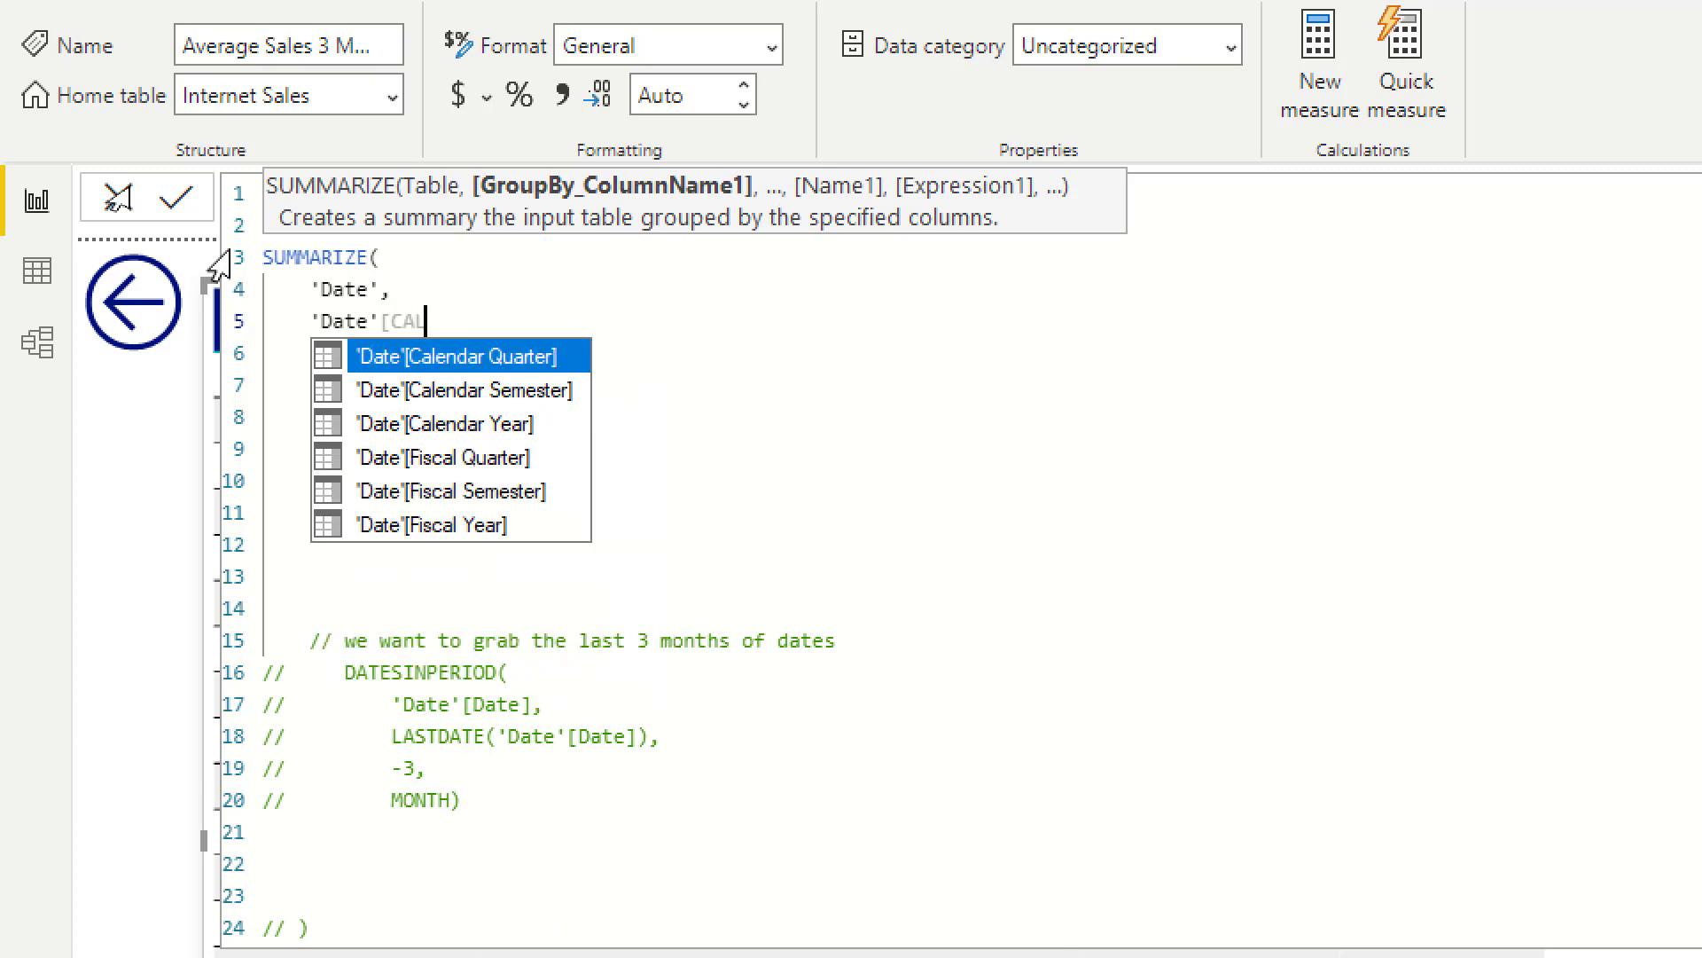
key("Down")
key("Down")
key("Tab")
type(",")
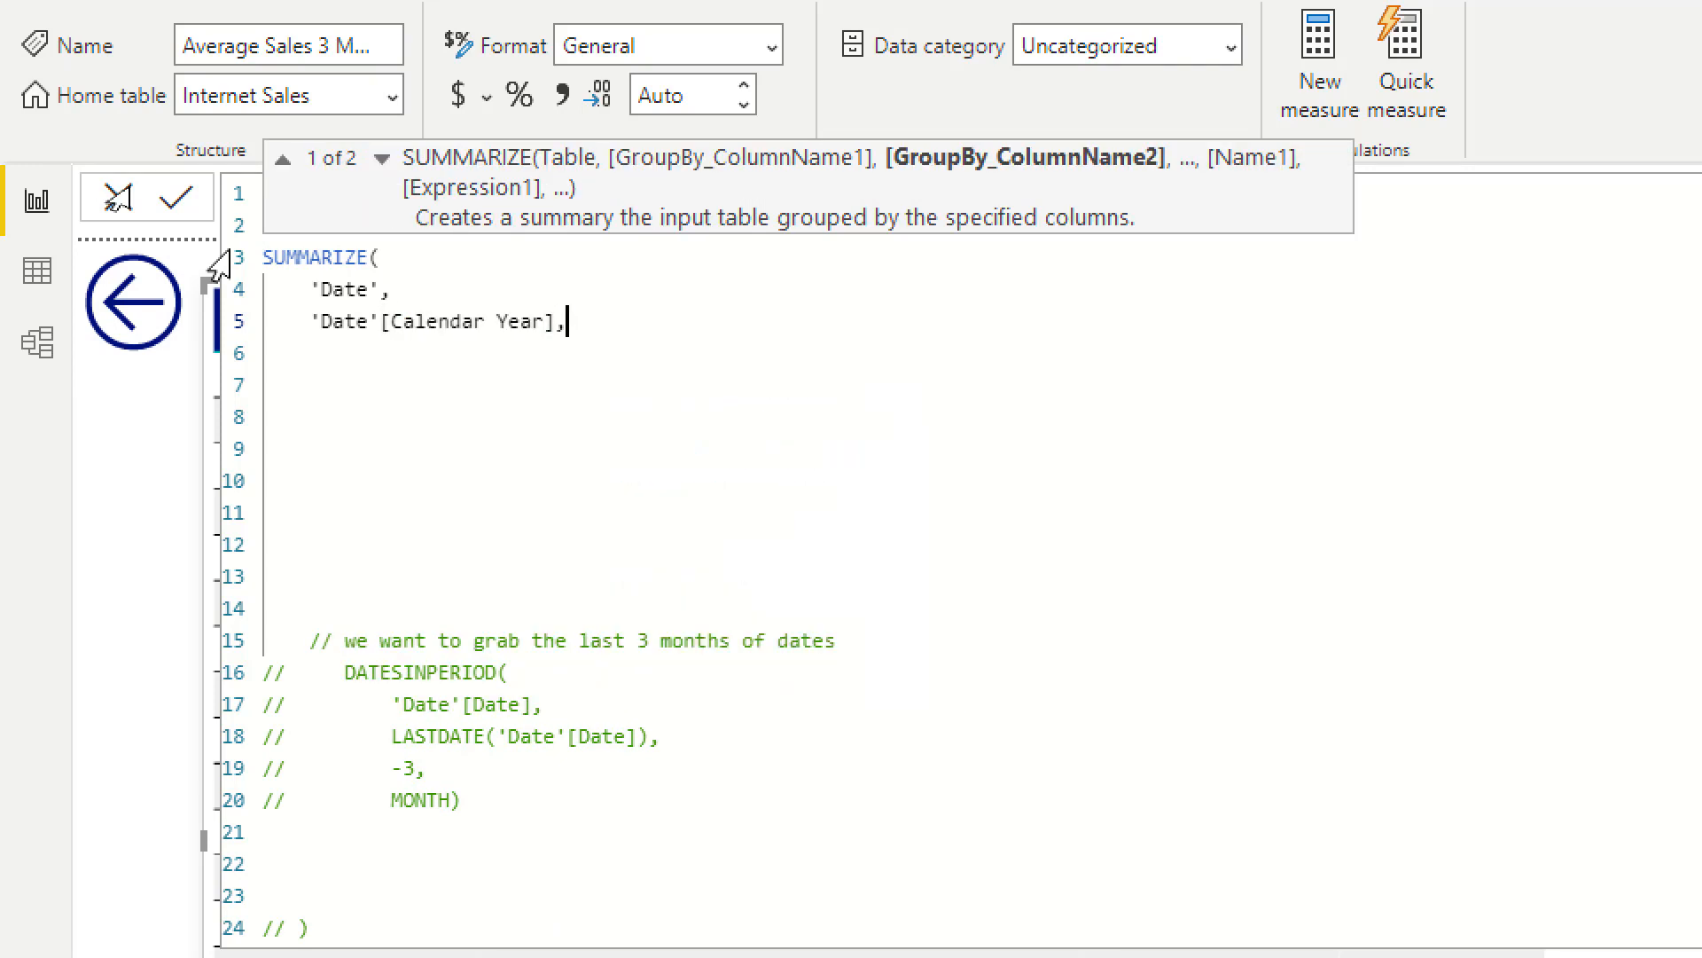
Step: Add 'Date'[English Month Name] as the second group-by column of SUMMARIZE on a new line, followed by a comma
key("shift+Return")
type("'DATE'")
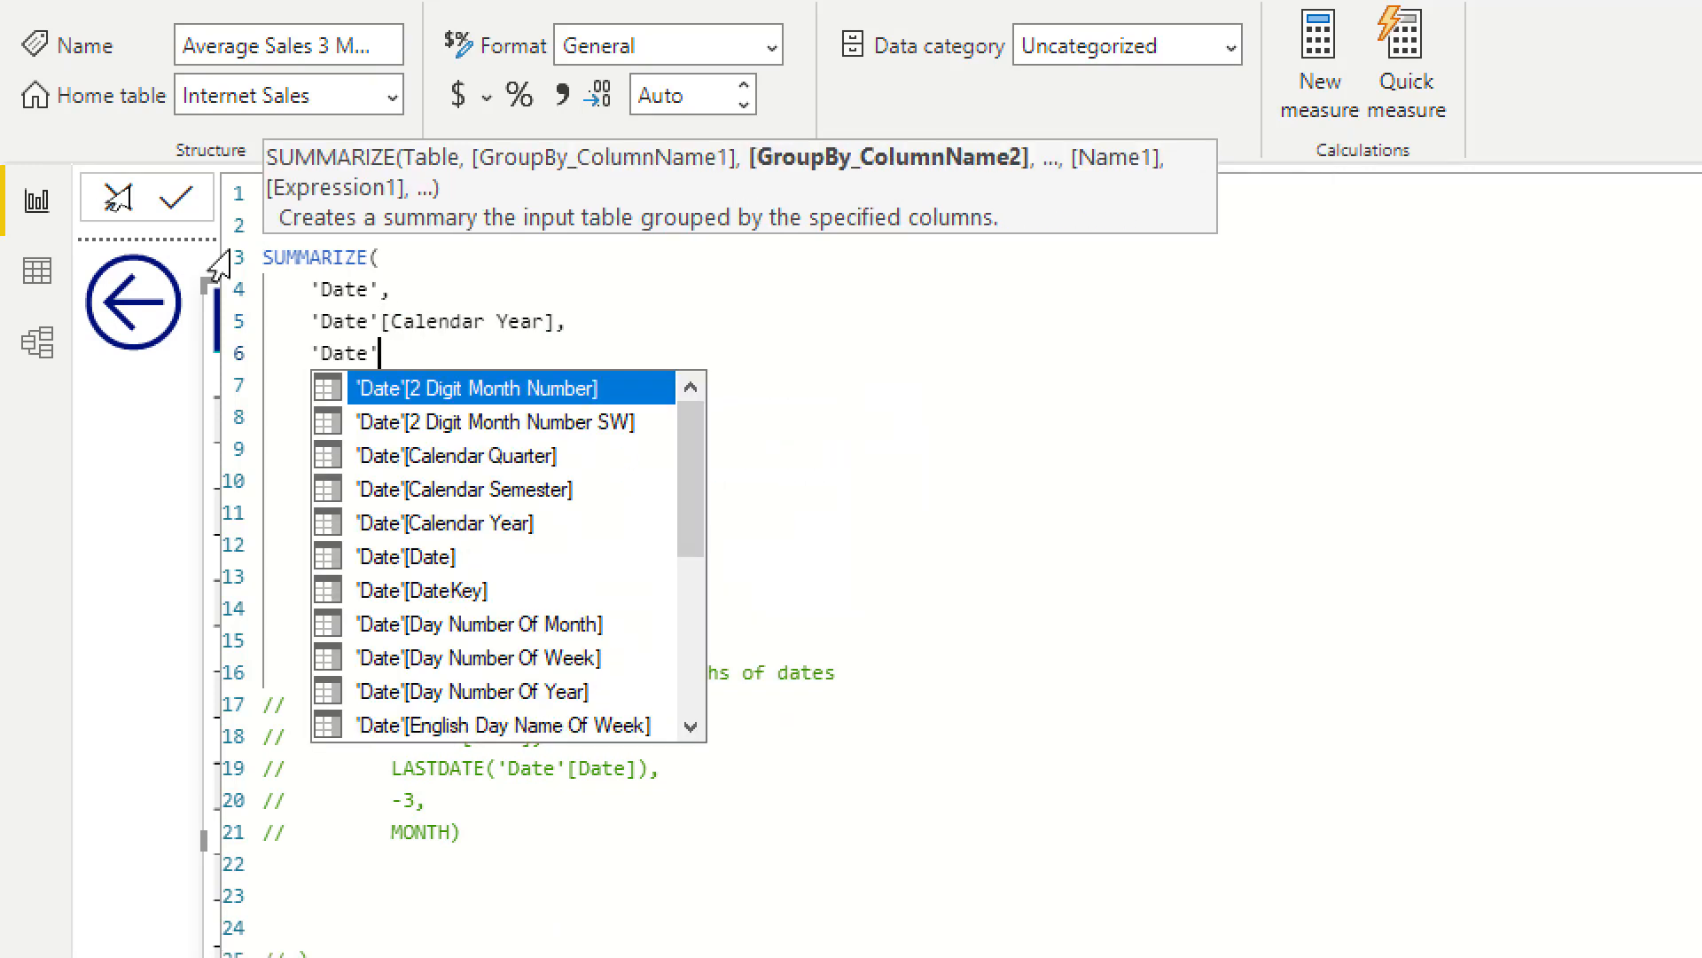
type("[MON")
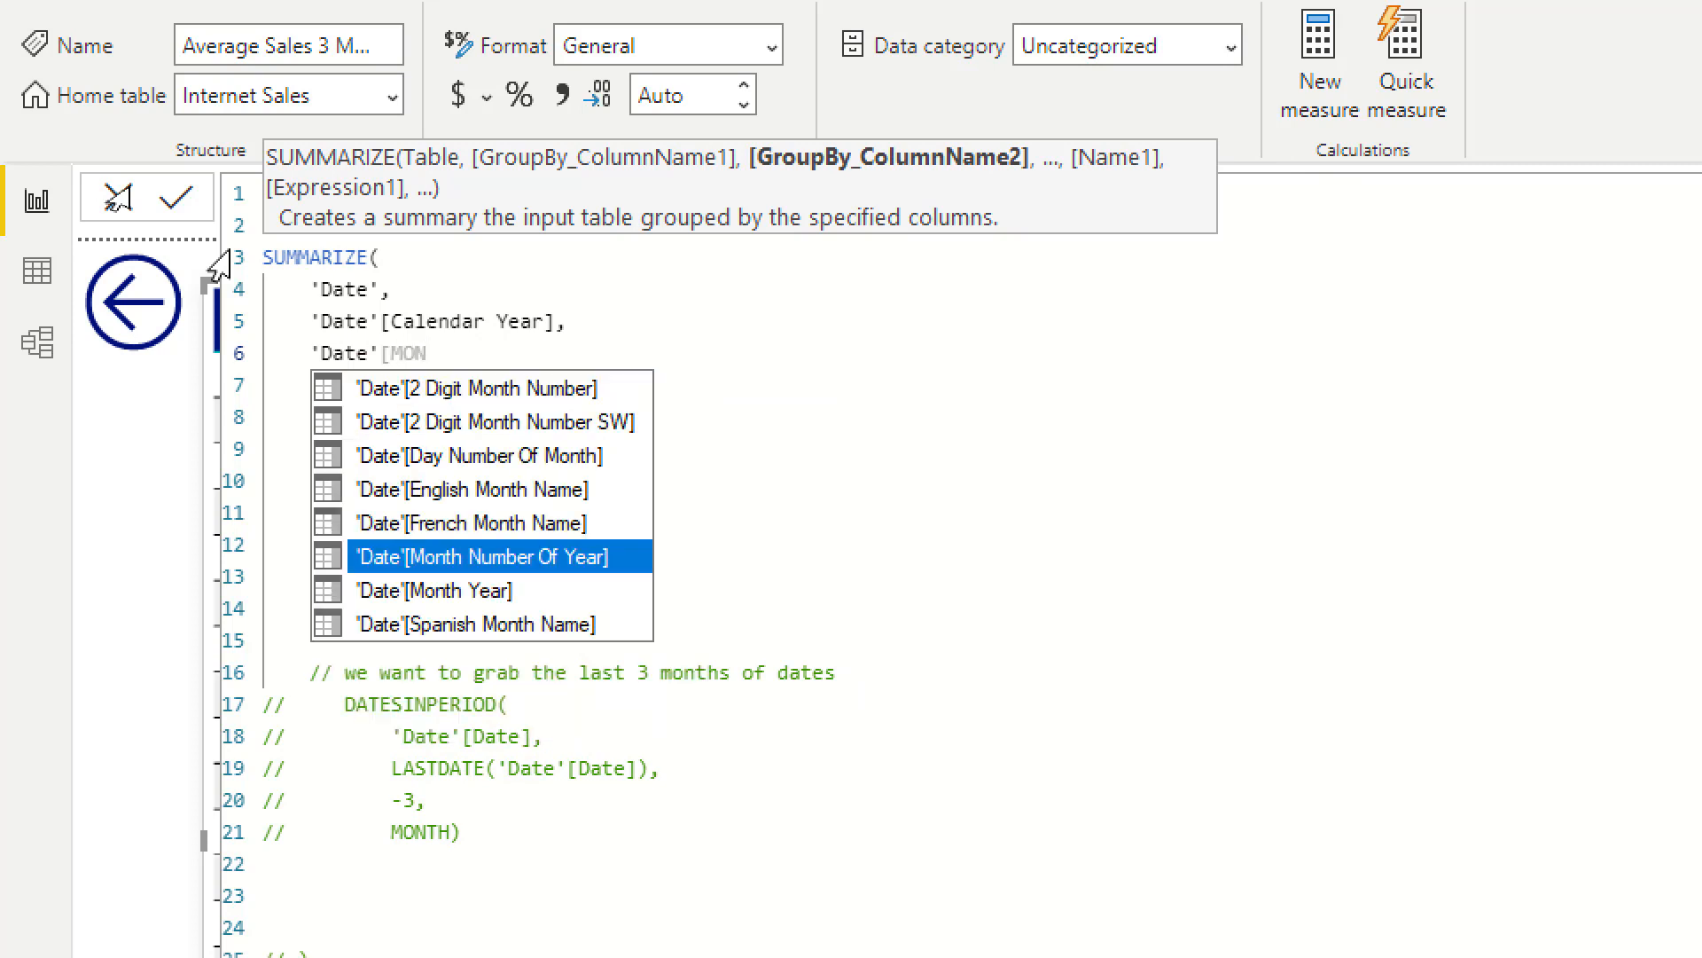
key("Down")
key("Up")
key("Up")
key("Up")
key("Tab")
type(",")
Step: Name the SUMMARIZE output column "Total Sales by Month" on a new line below the 'Date'[English Month Name] argument
key("Return")
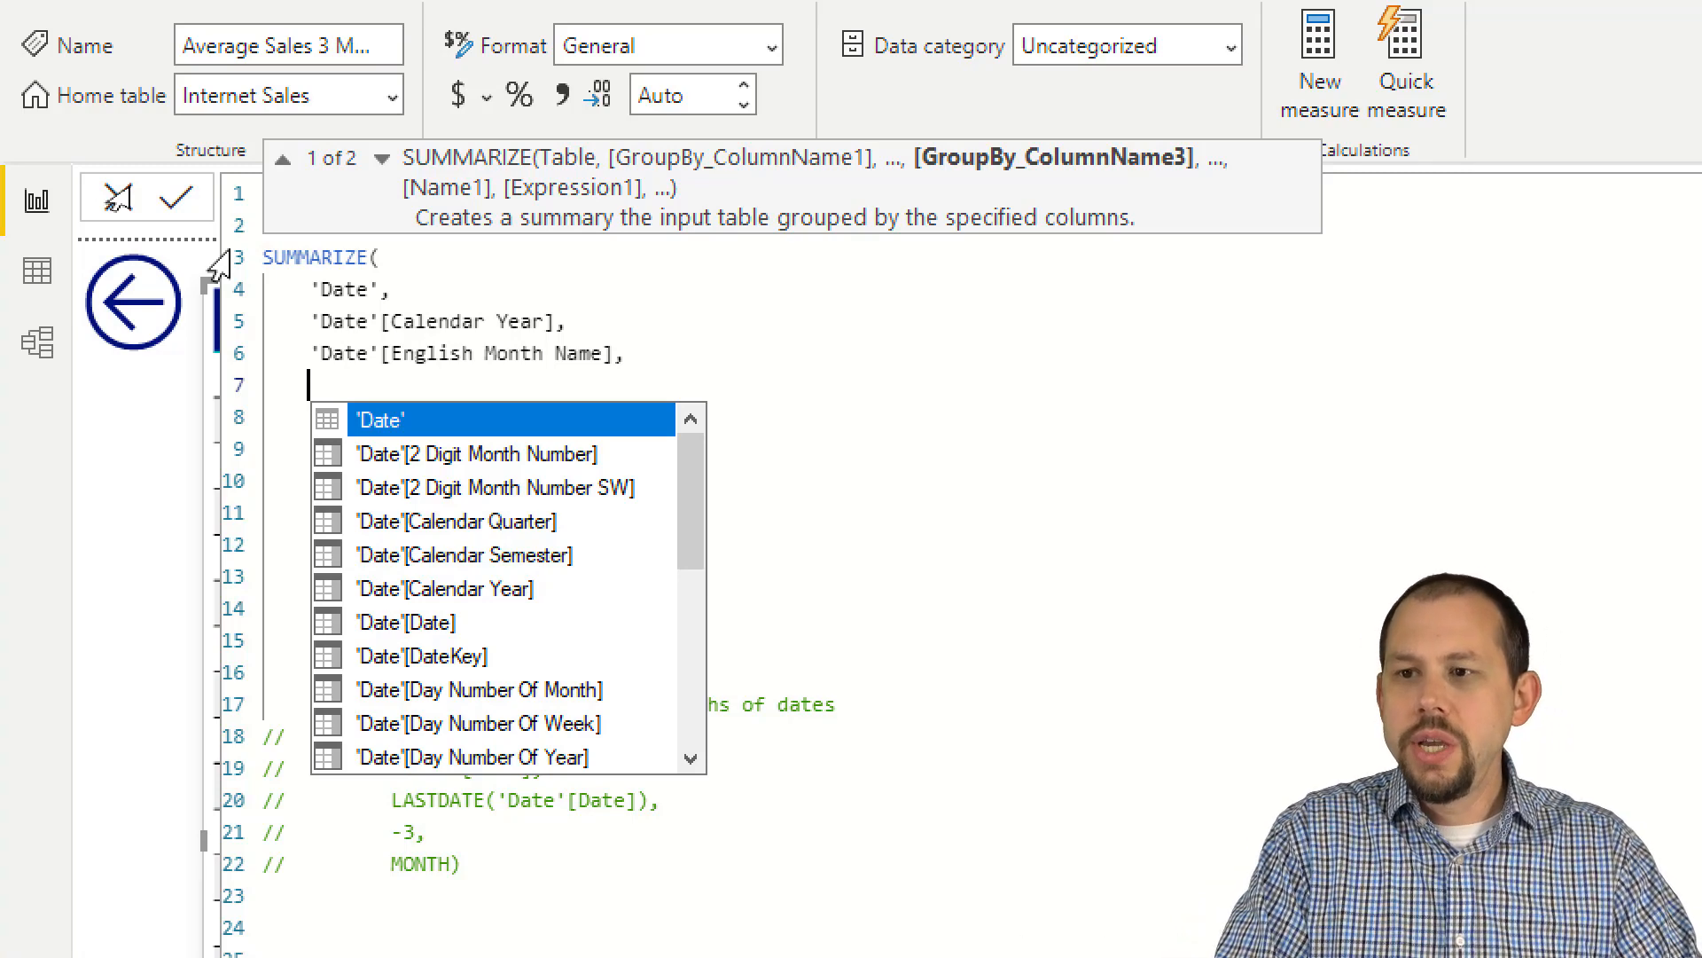
type("\"")
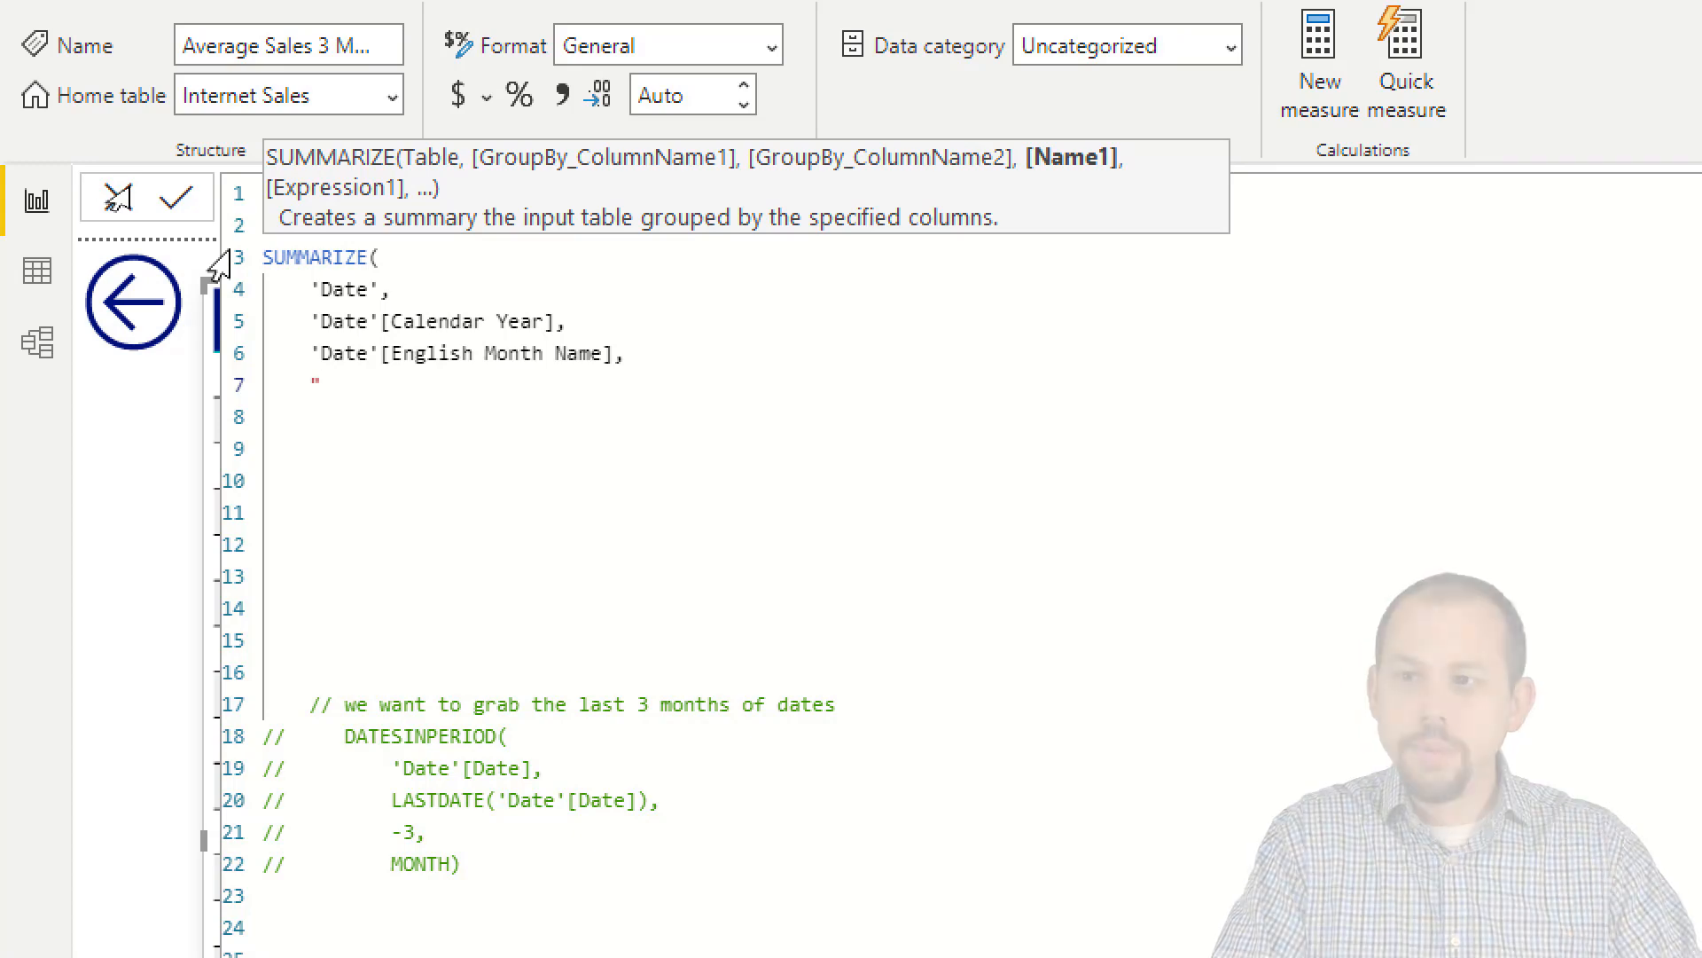
type("tOTAL")
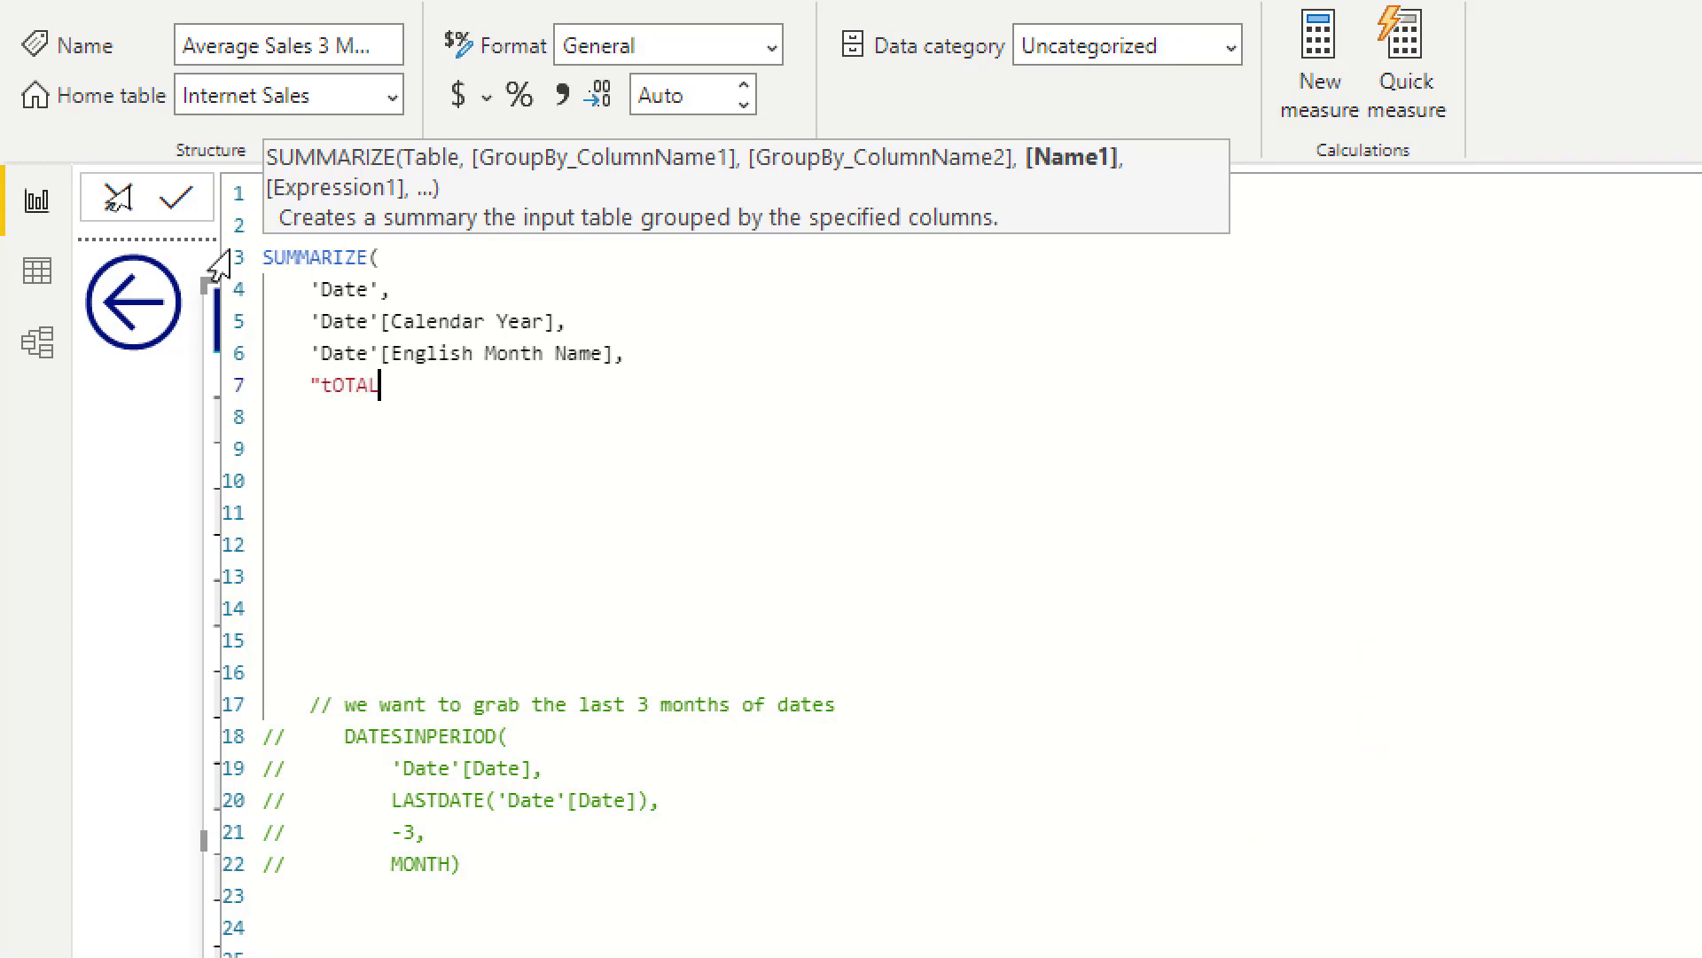
key("BackSpace")
key("BackSpace")
key("BackSpace")
key("BackSpace")
key("BackSpace")
type("Total Sales by Month\"")
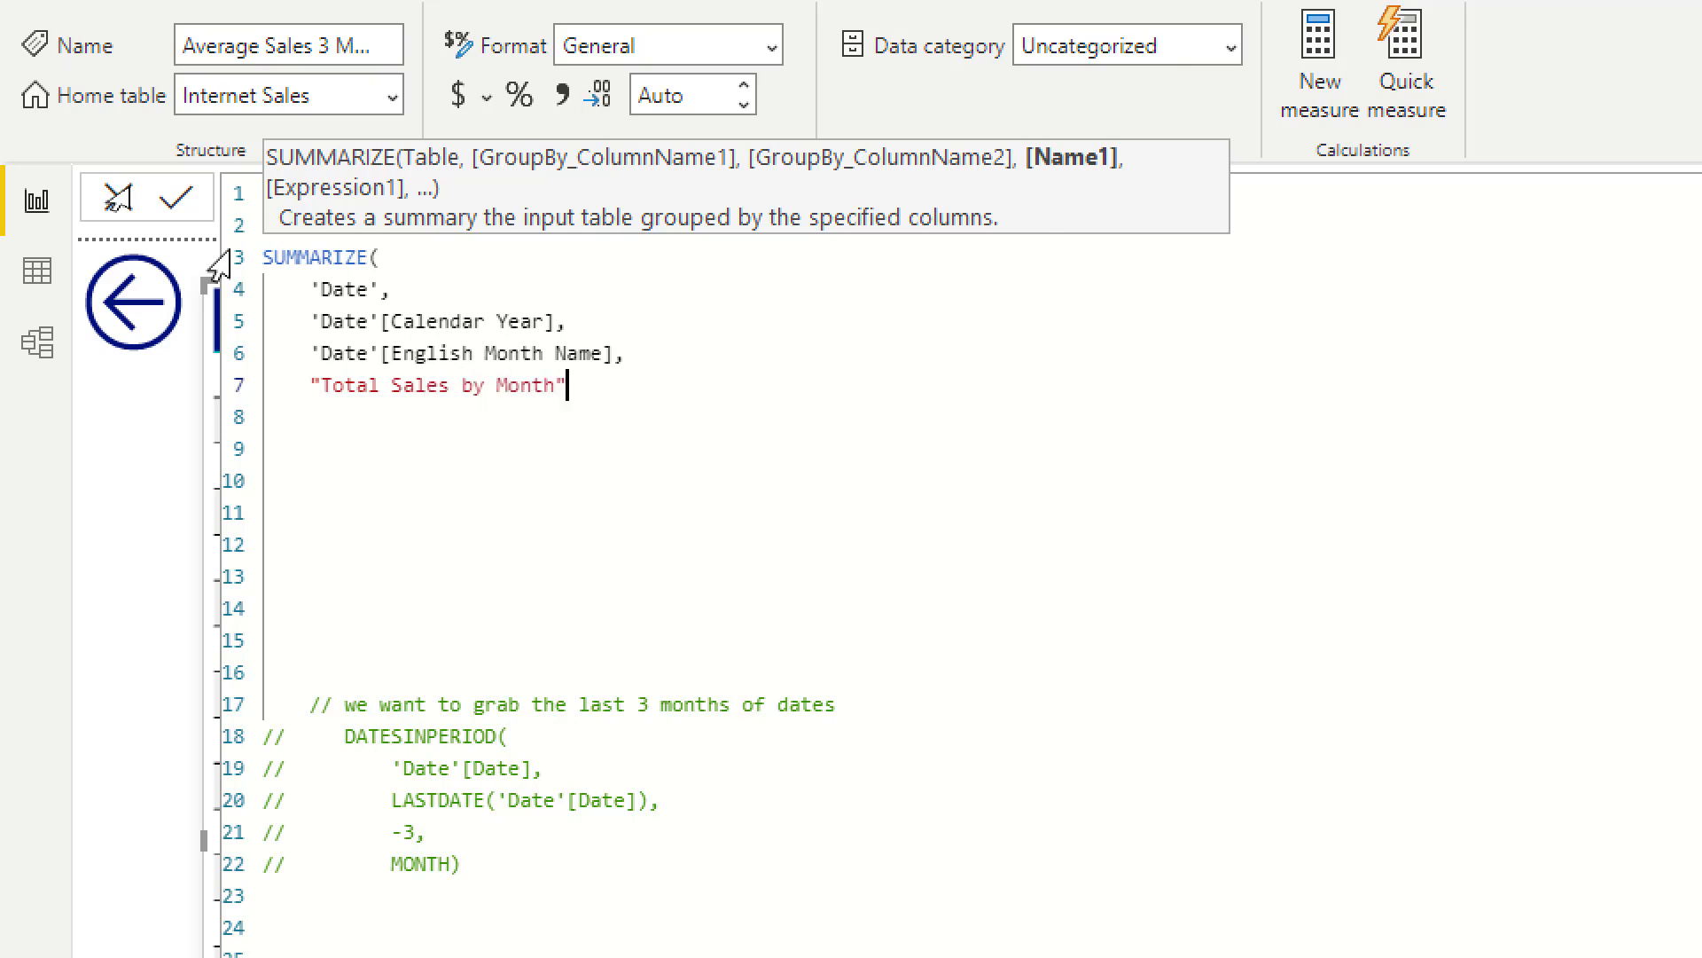
type(", [to")
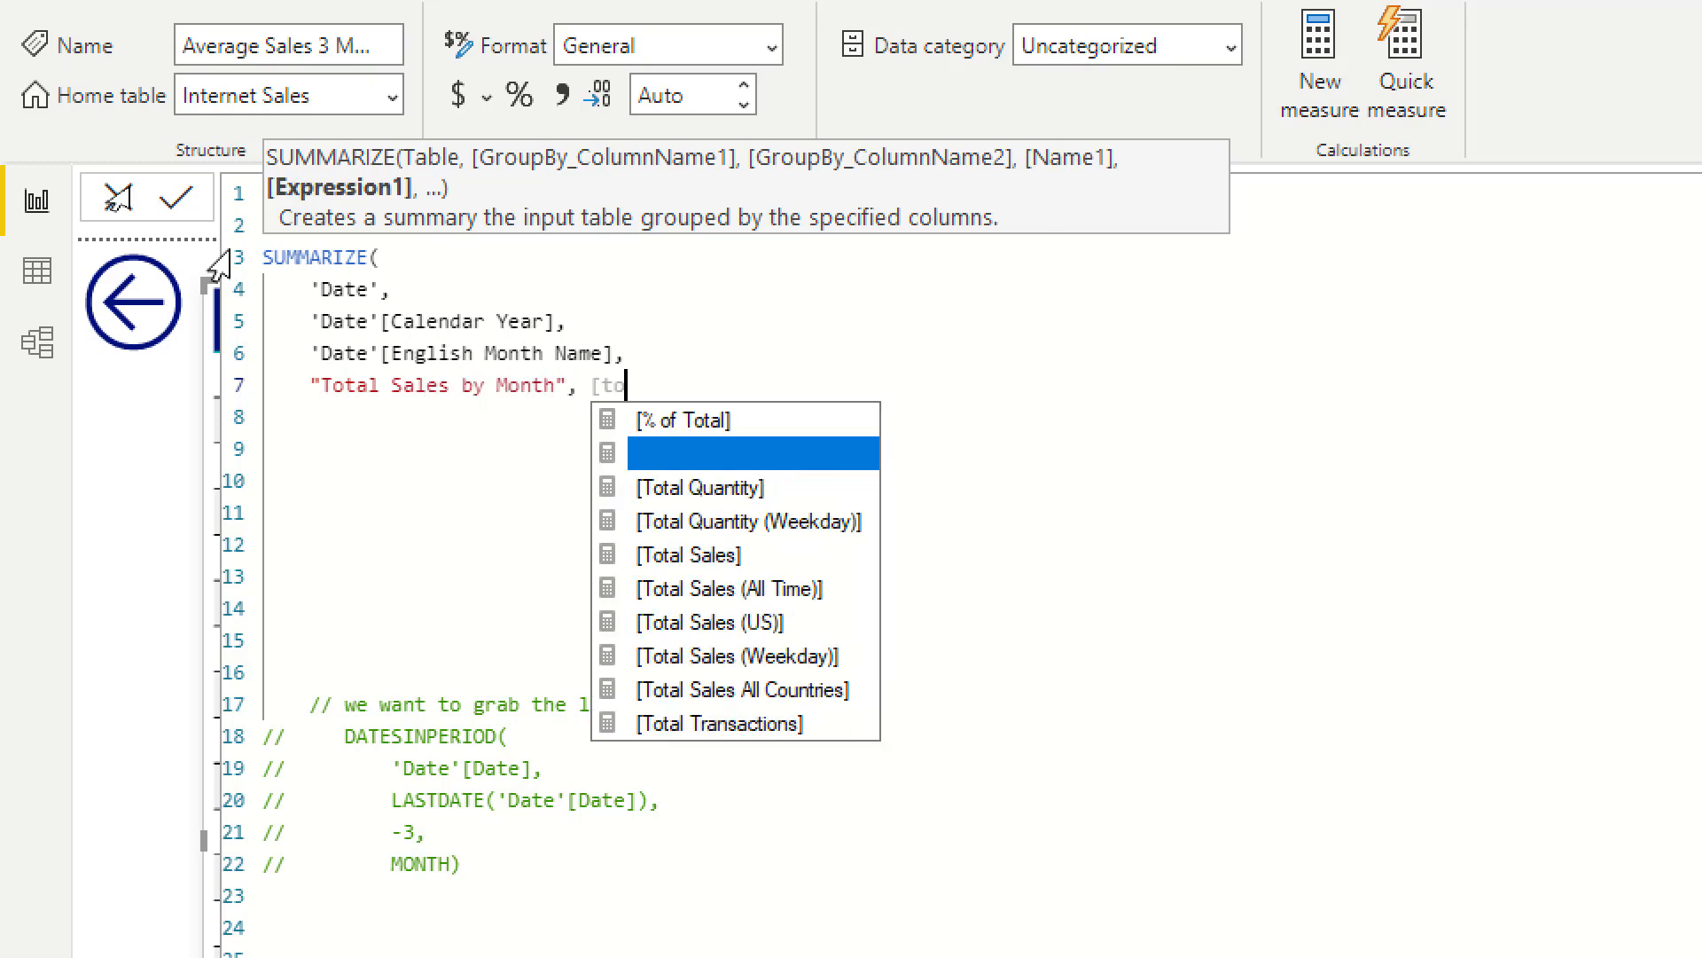
Step: Enter [Total Sales] as the expression for the "Total Sales by Month" column and close the SUMMARIZE function
key("BackSpace")
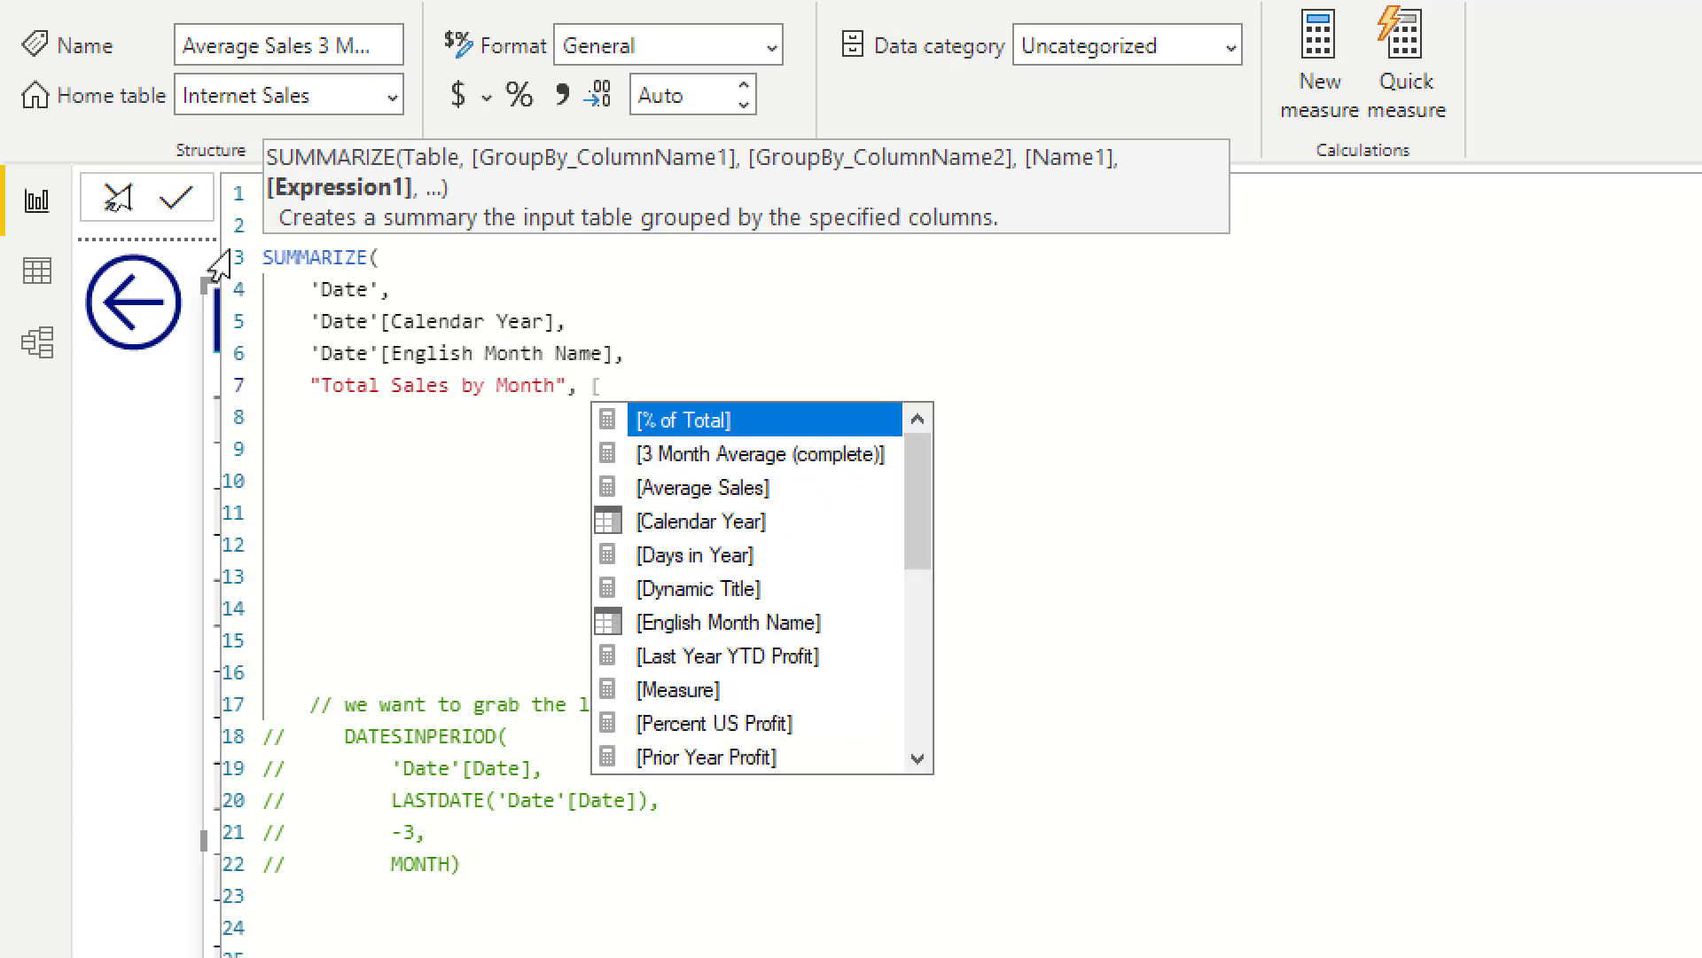
type("total")
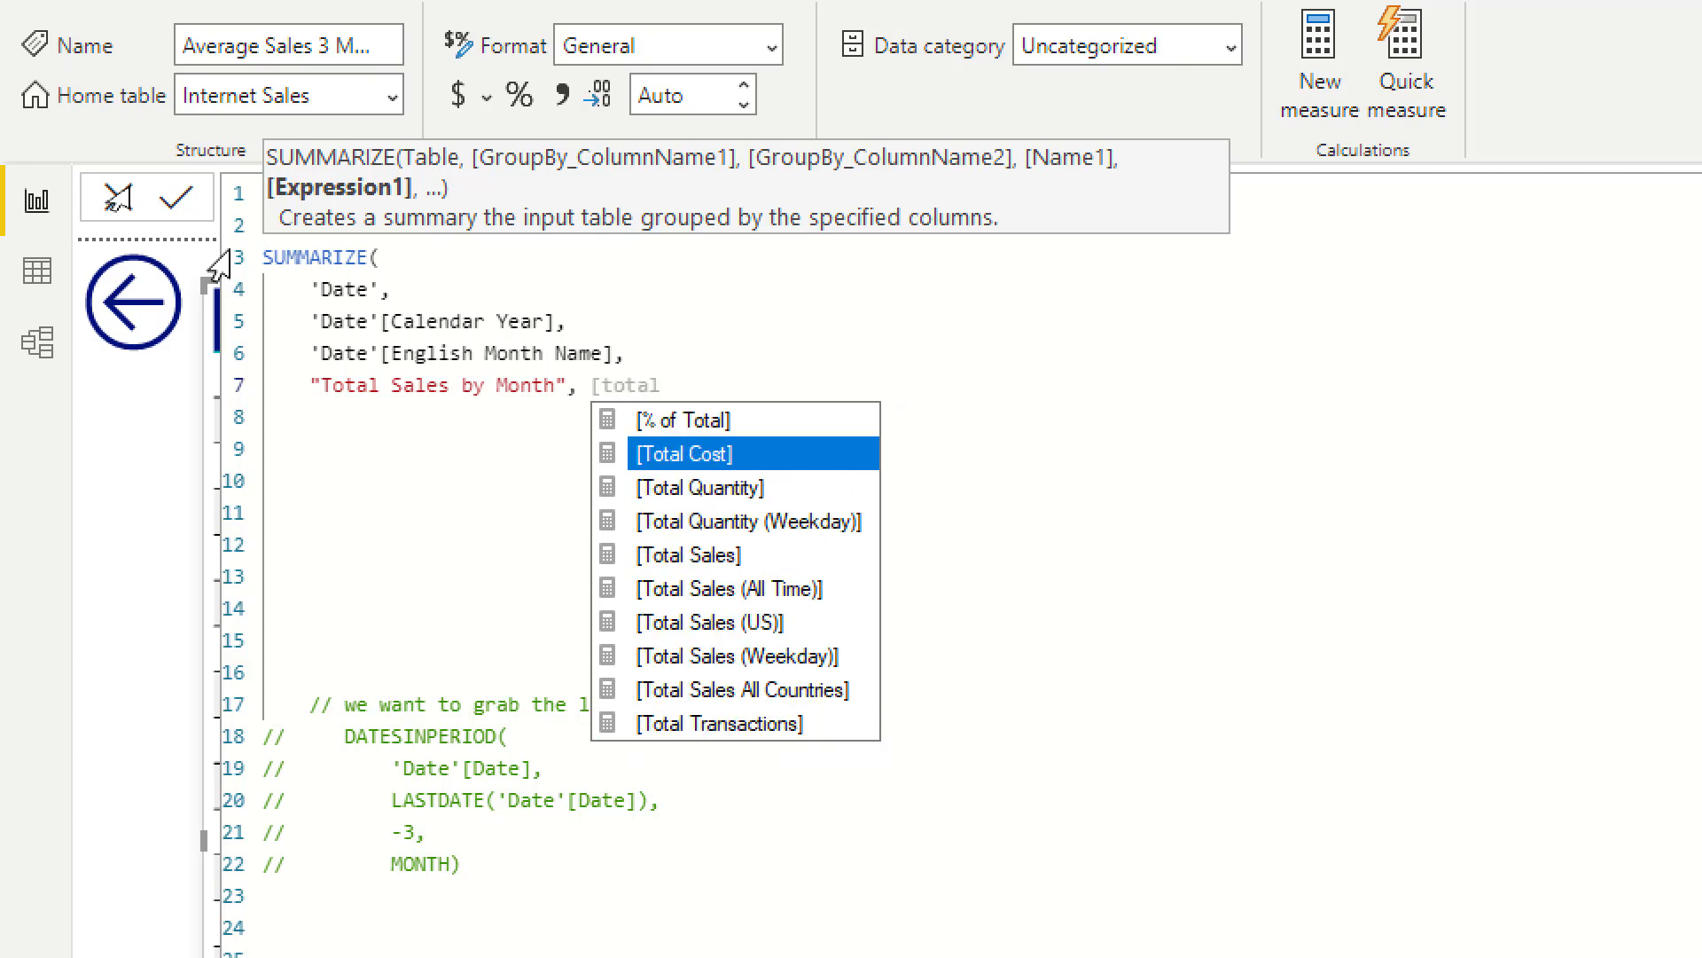
key("Down")
key("Down")
key("Down")
key("Tab")
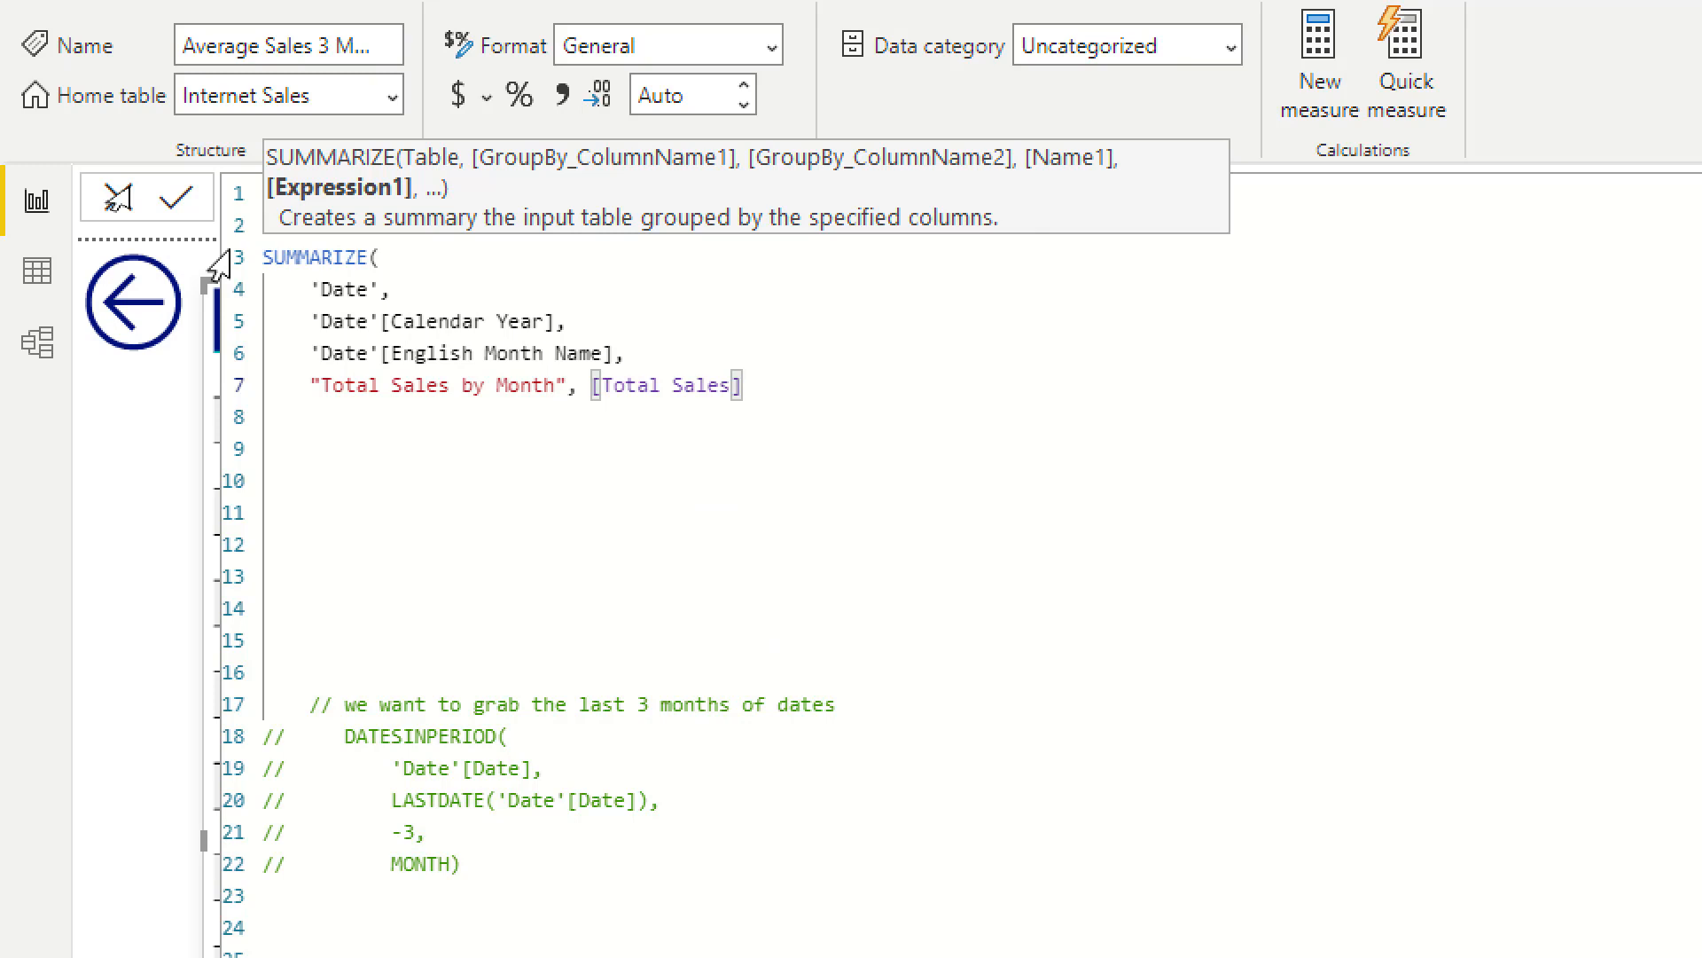
type(")")
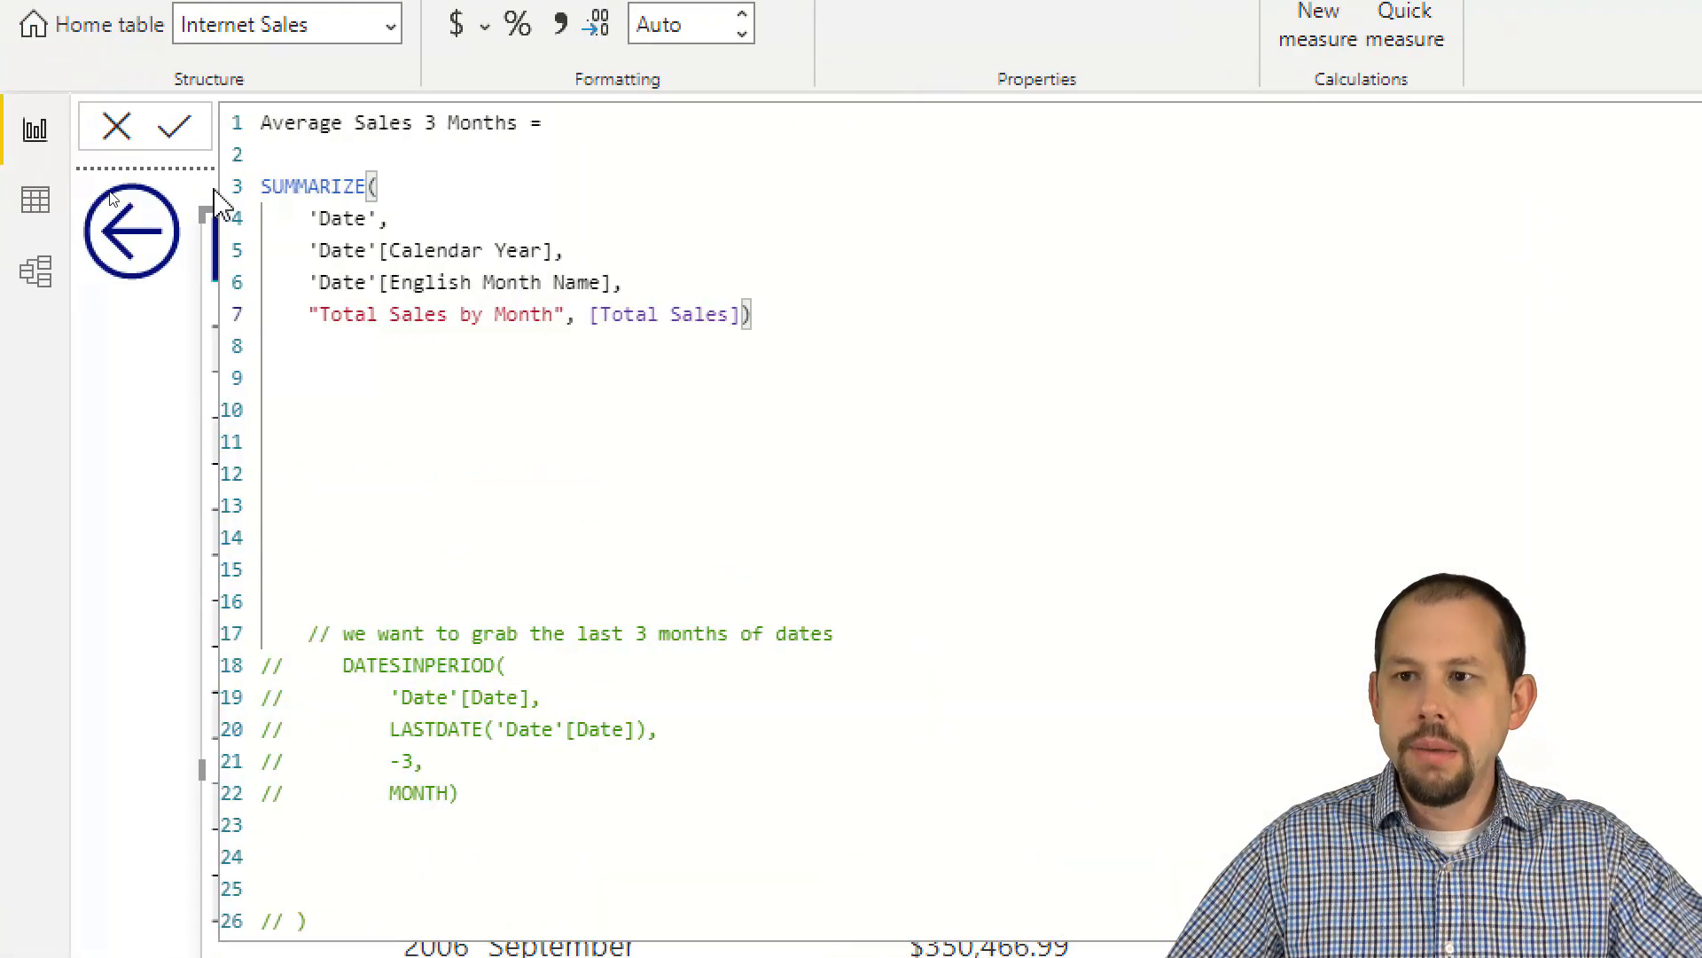
Step: Indent the whole SUMMARIZE block by one level
left_click(159, 174)
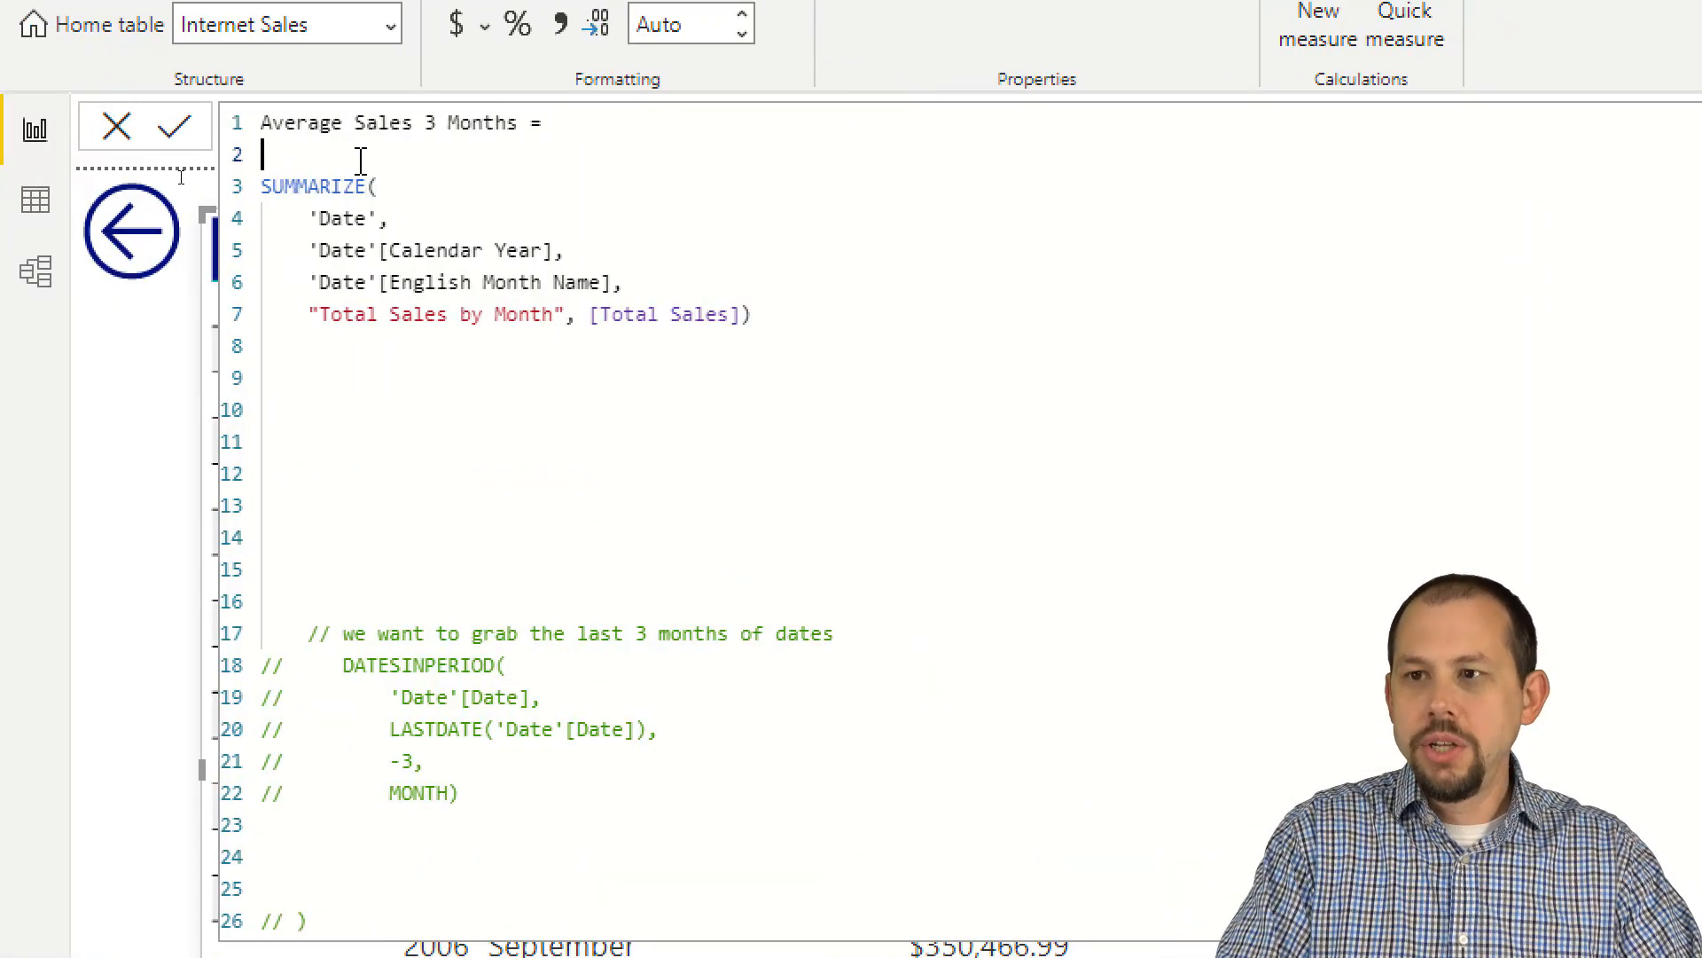
key("Down")
key("shift+Down")
key("shift+Down")
key("shift+Down")
key("shift+Down")
key("shift+Down")
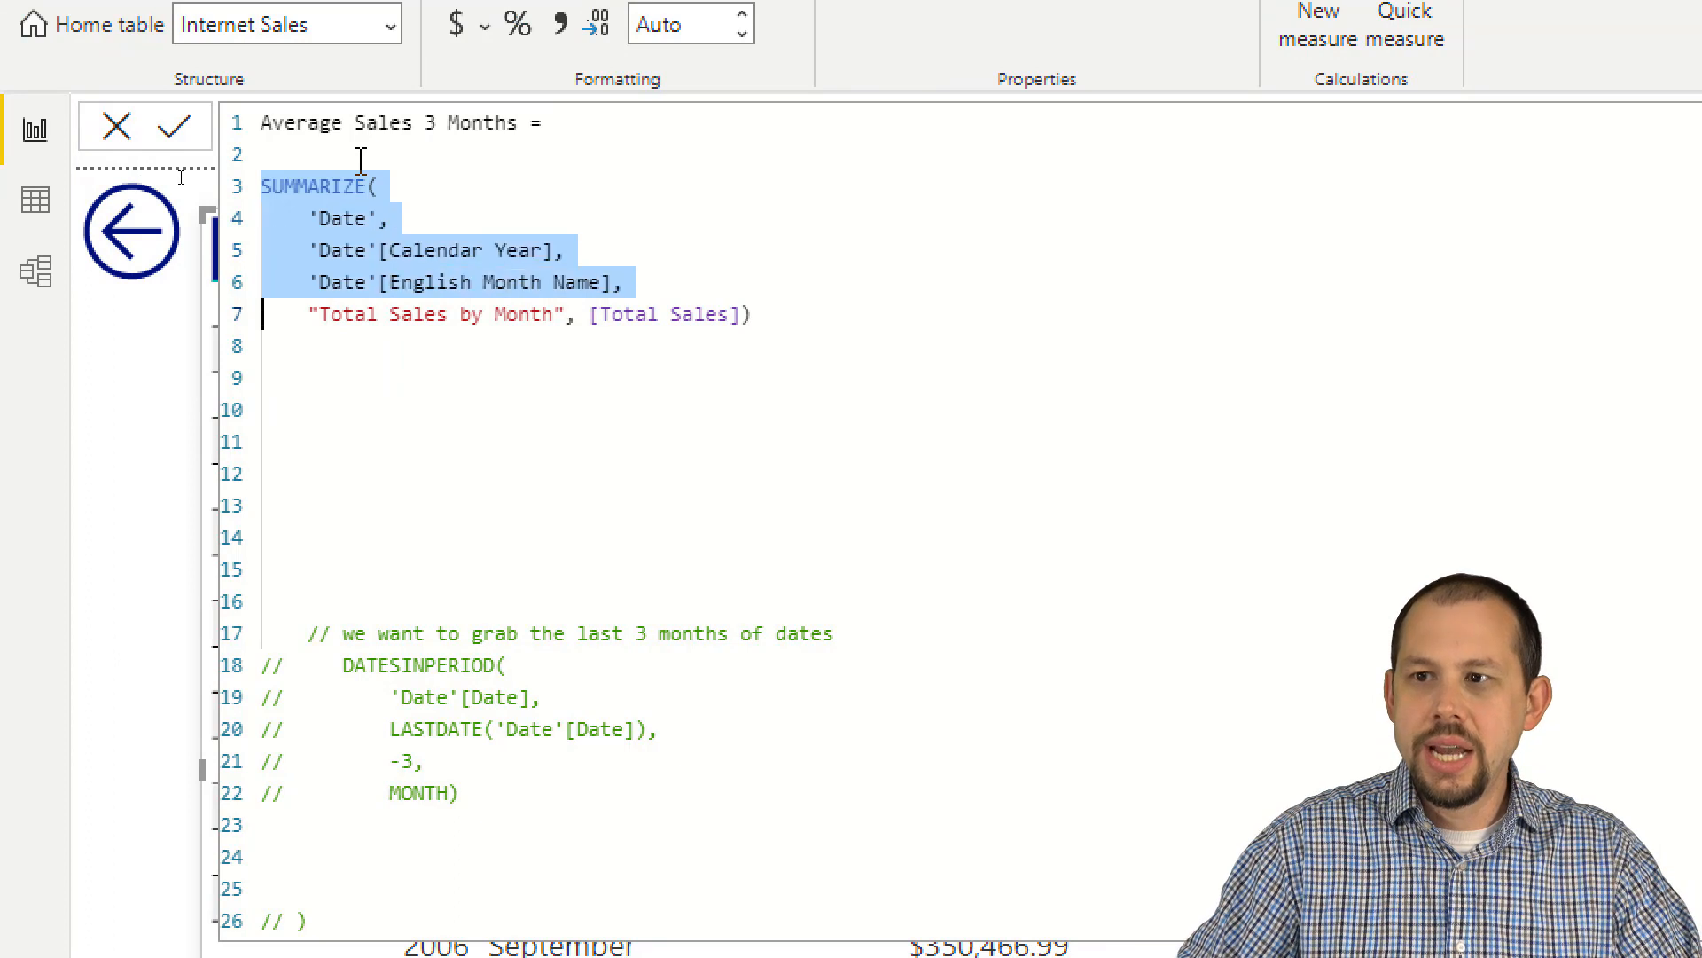
key("Tab")
Step: Wrap the SUMMARIZE block in COUNTROWS(, with its opening on a new line above and the closing parenthesis on the line below
left_click(361, 160)
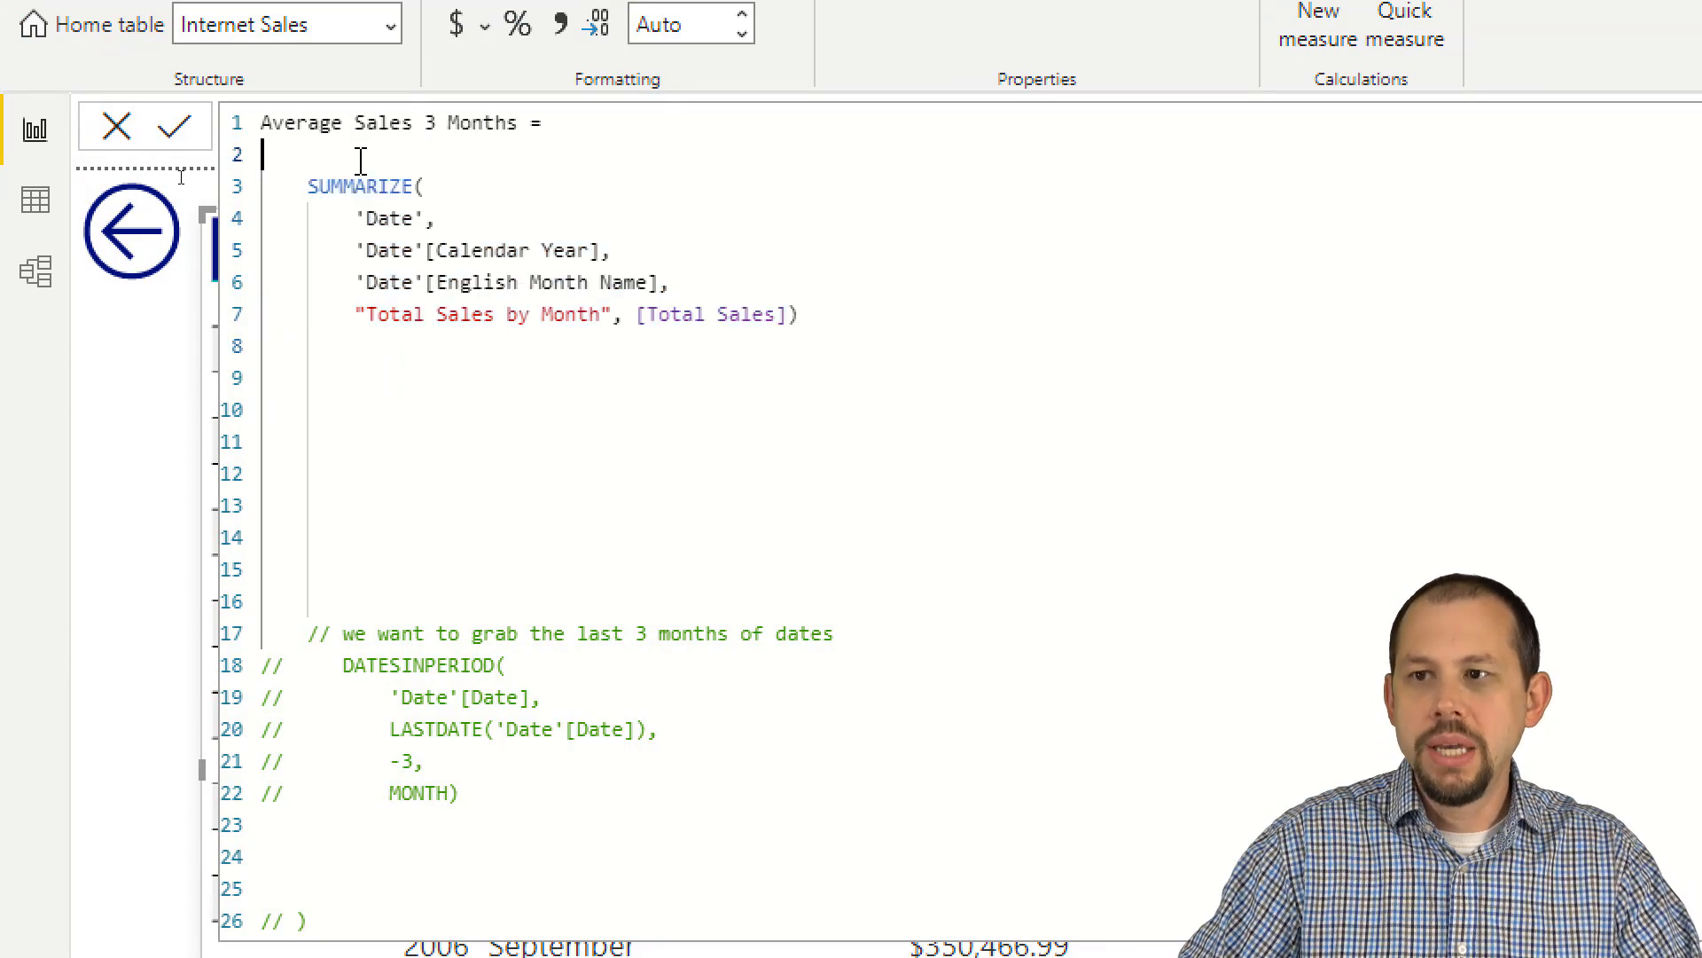
key("Return")
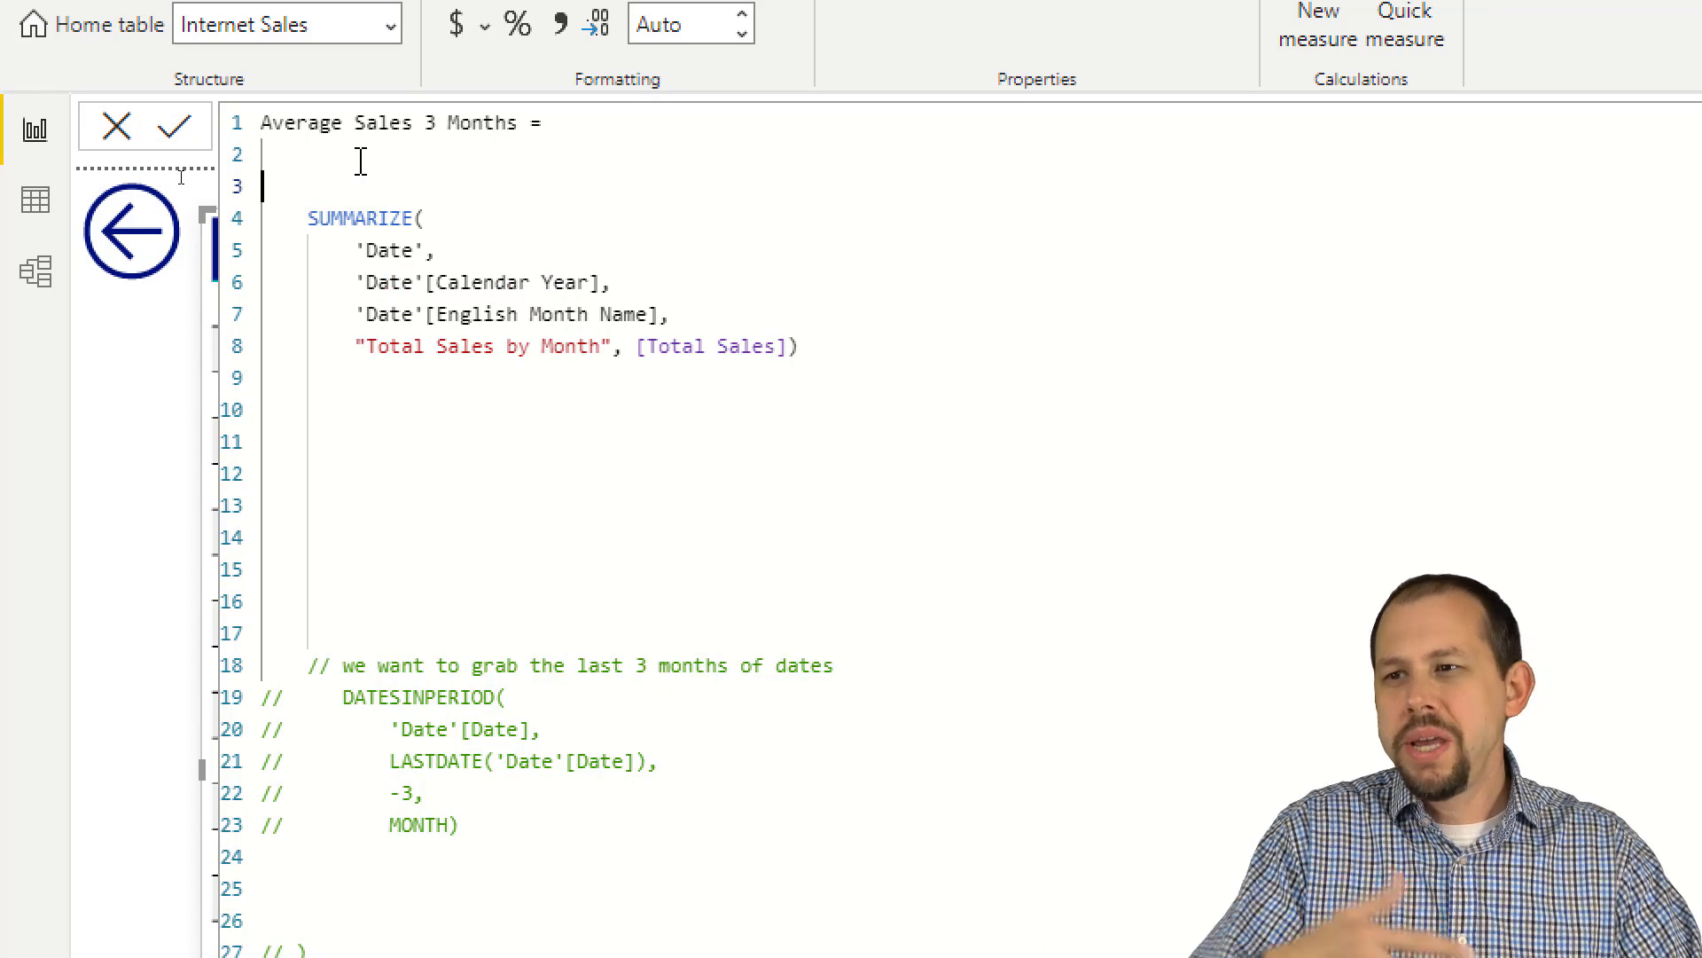
type("COUNTROWS(")
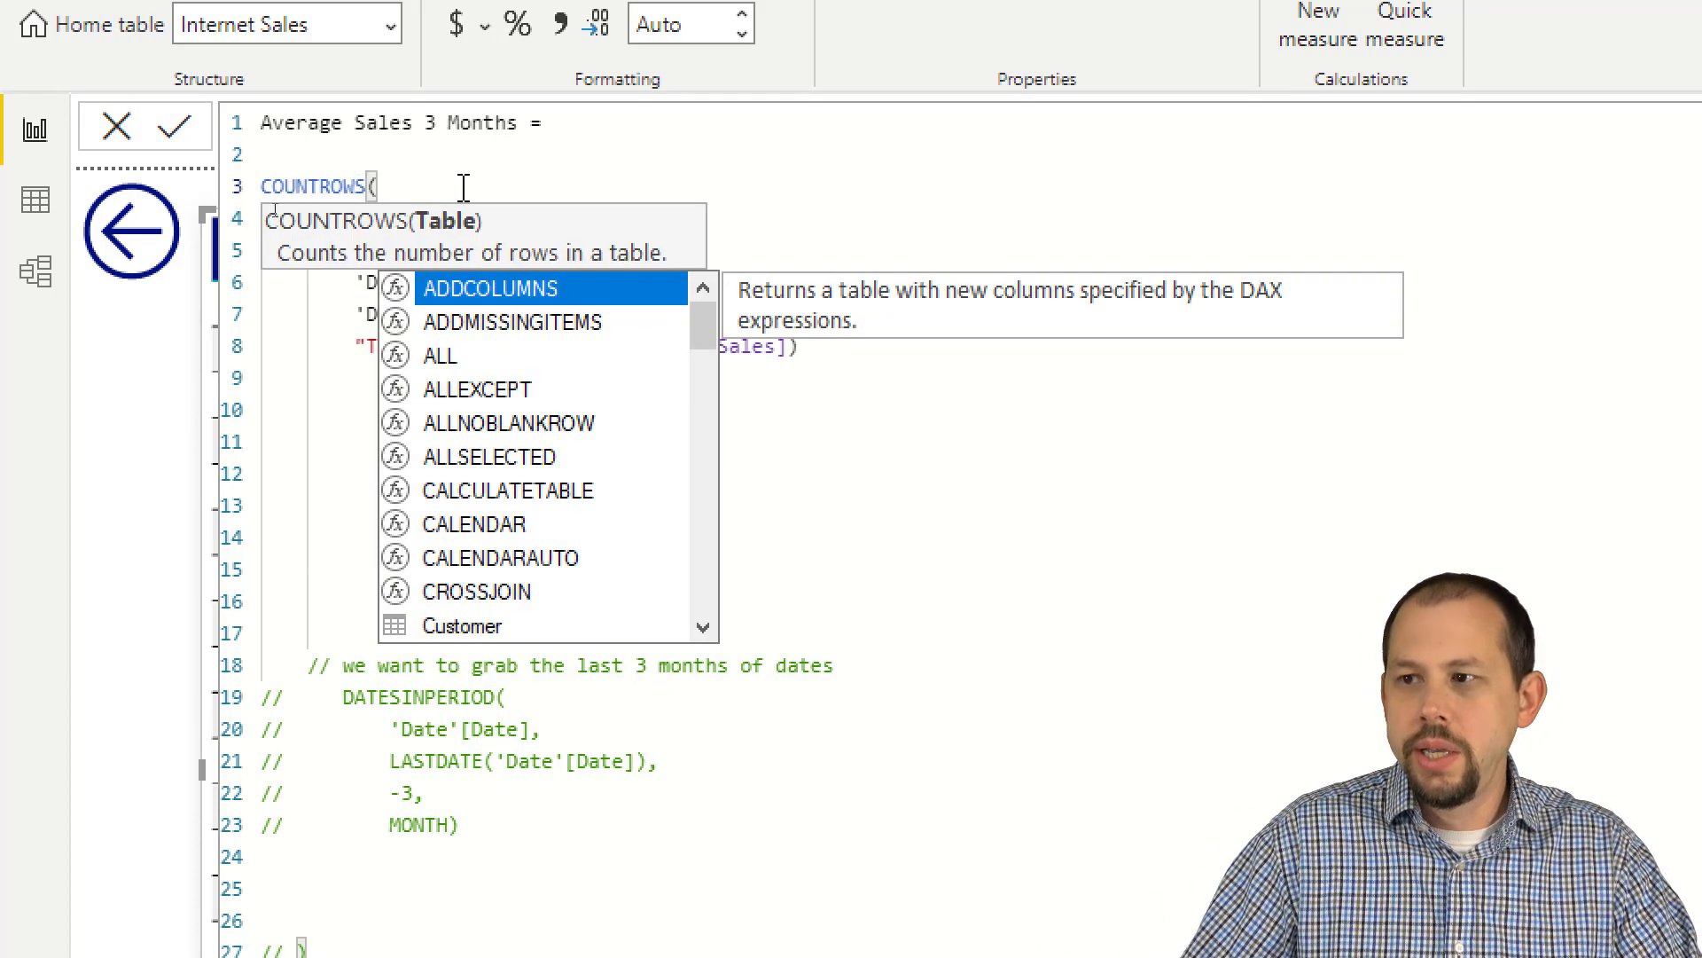
left_click(752, 378)
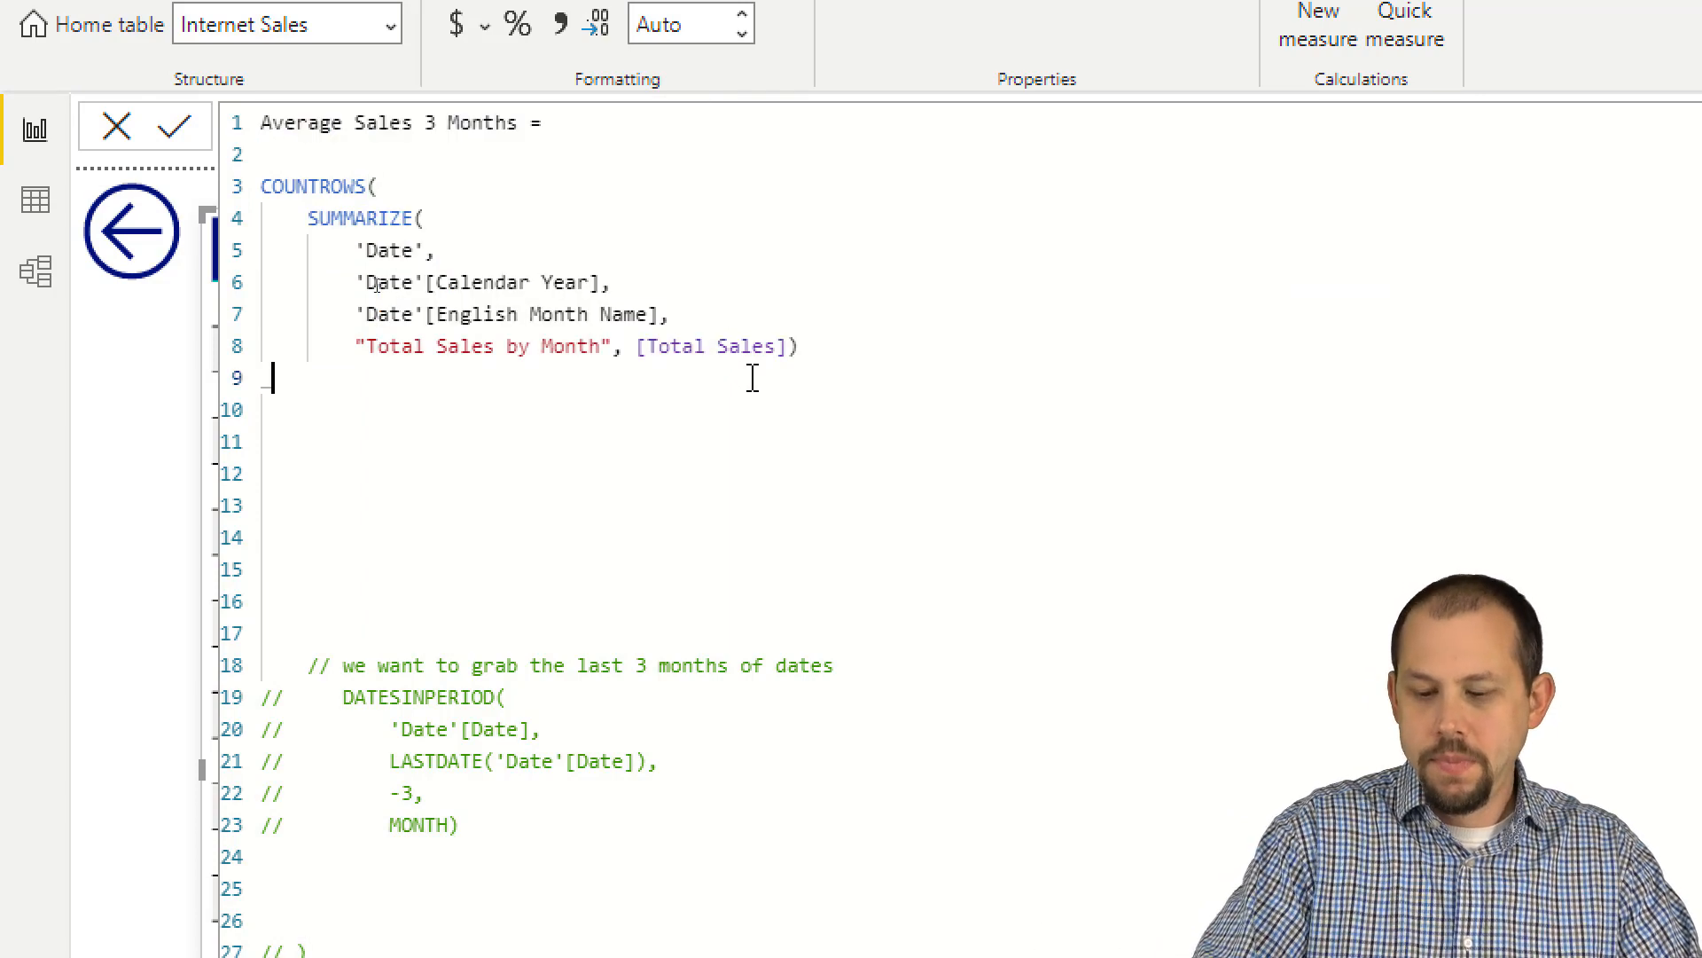
type(")")
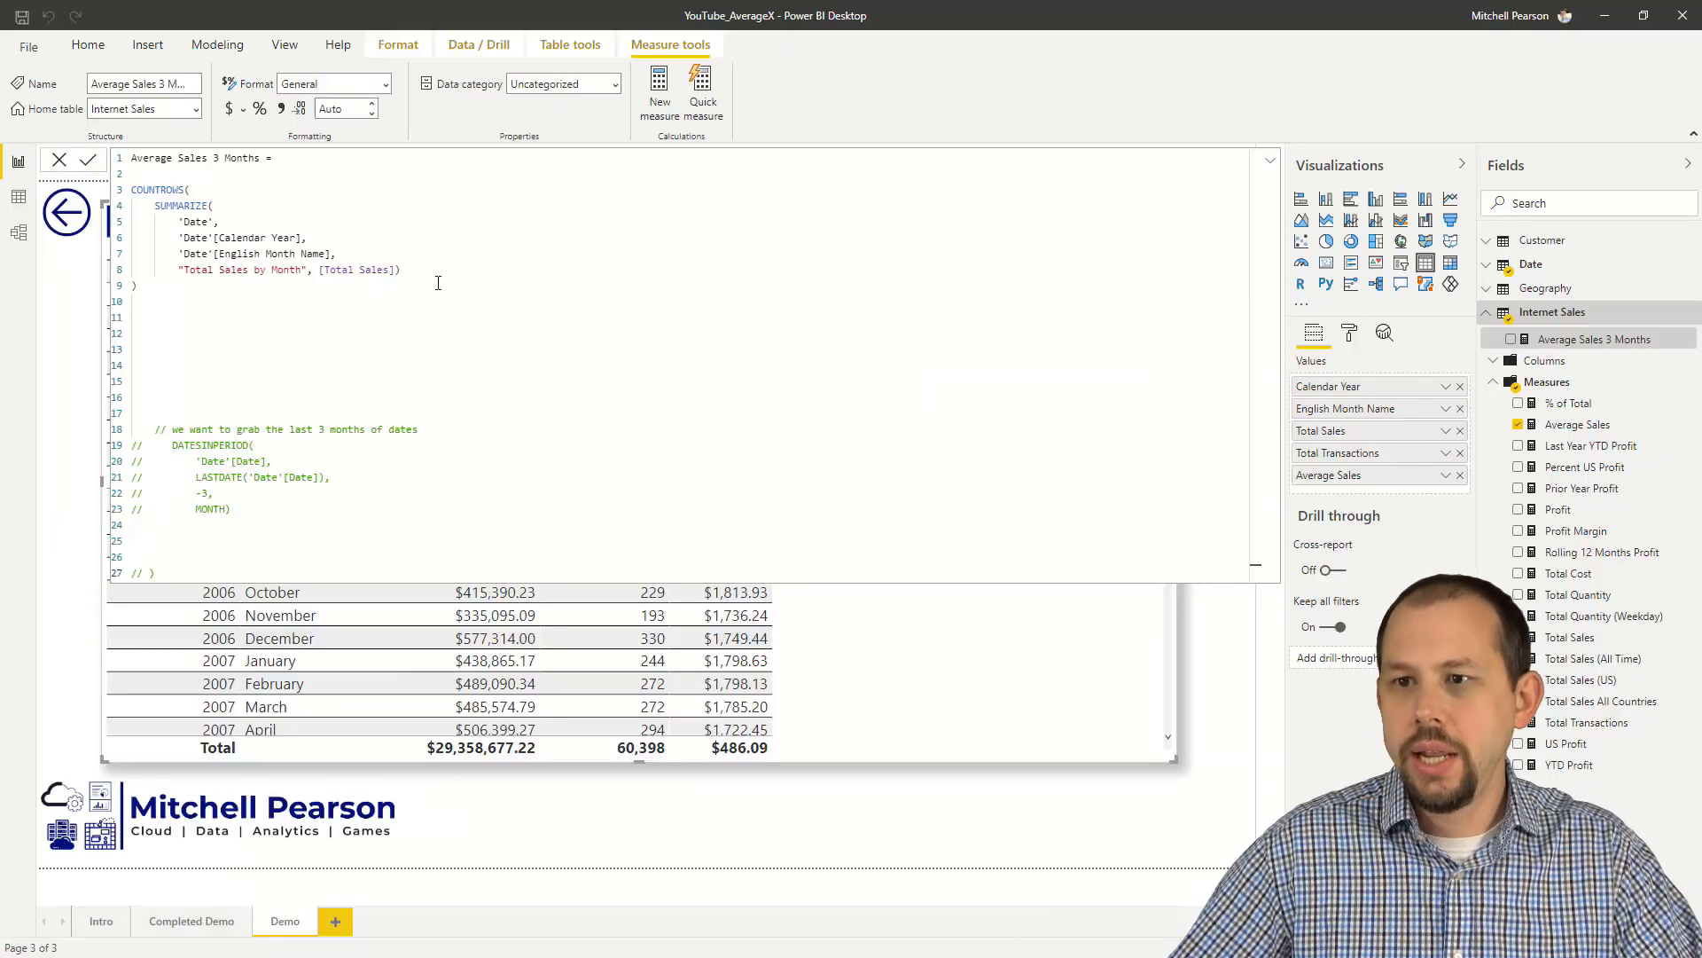
Step: Collapse the formula editor, add the Average Sales 3 Months measure to the table visual, and review its monthly row counts
left_click(1271, 161)
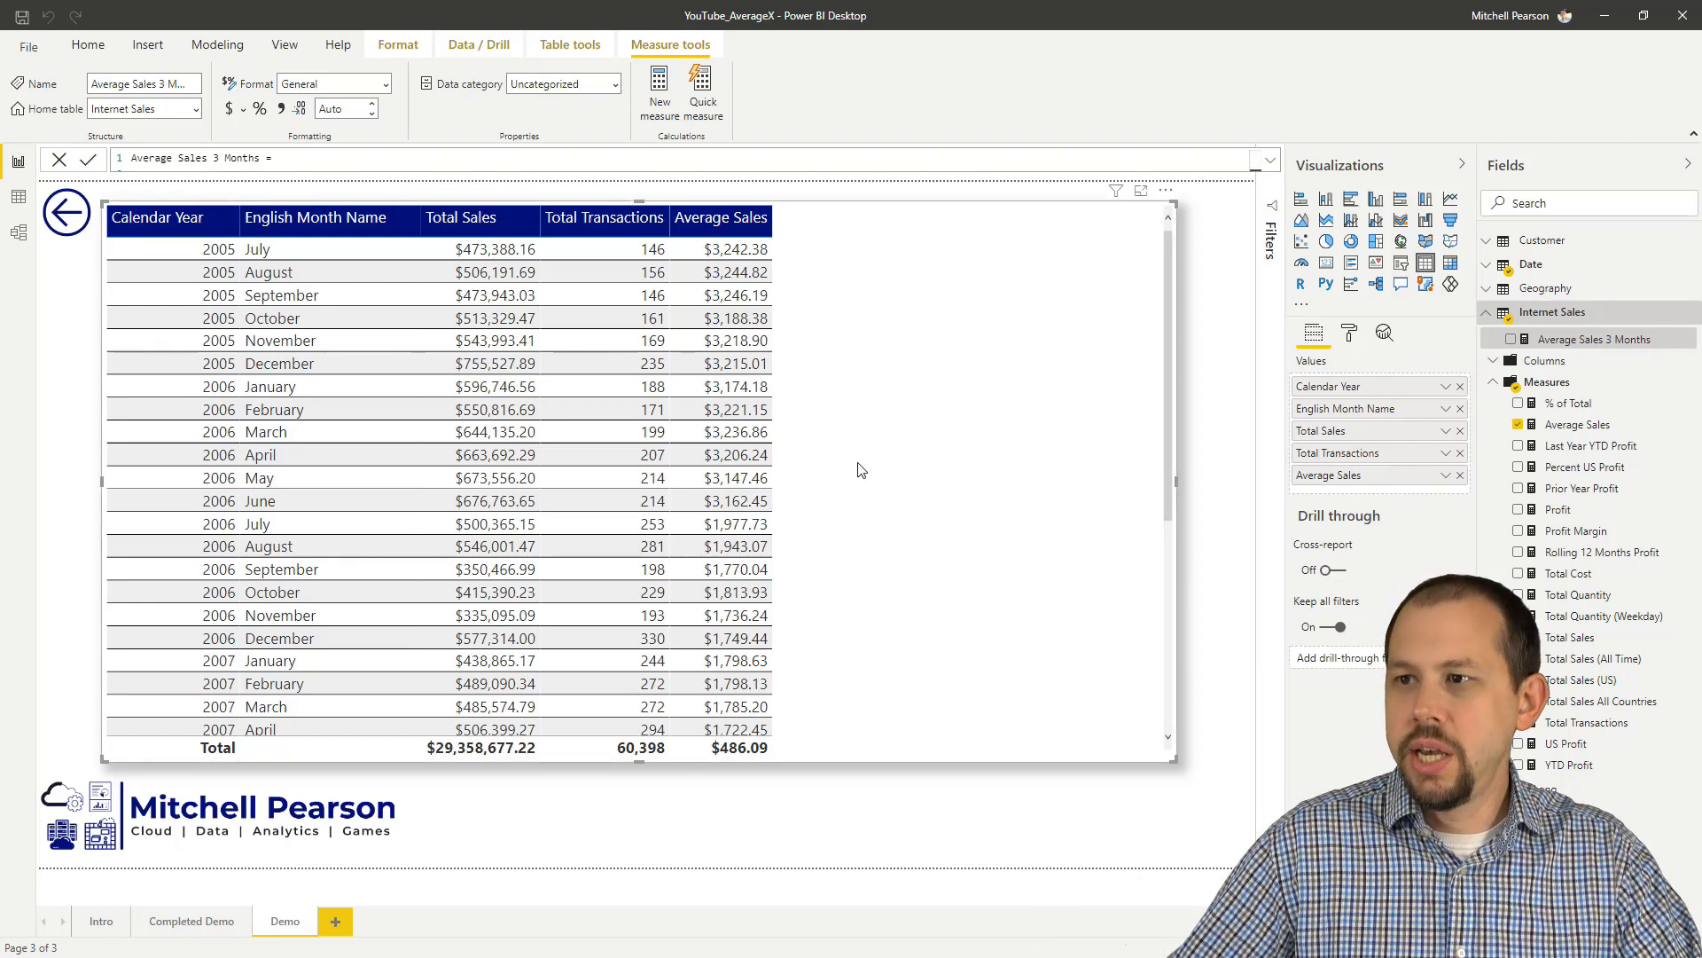
left_click_drag(1612, 332, 821, 475)
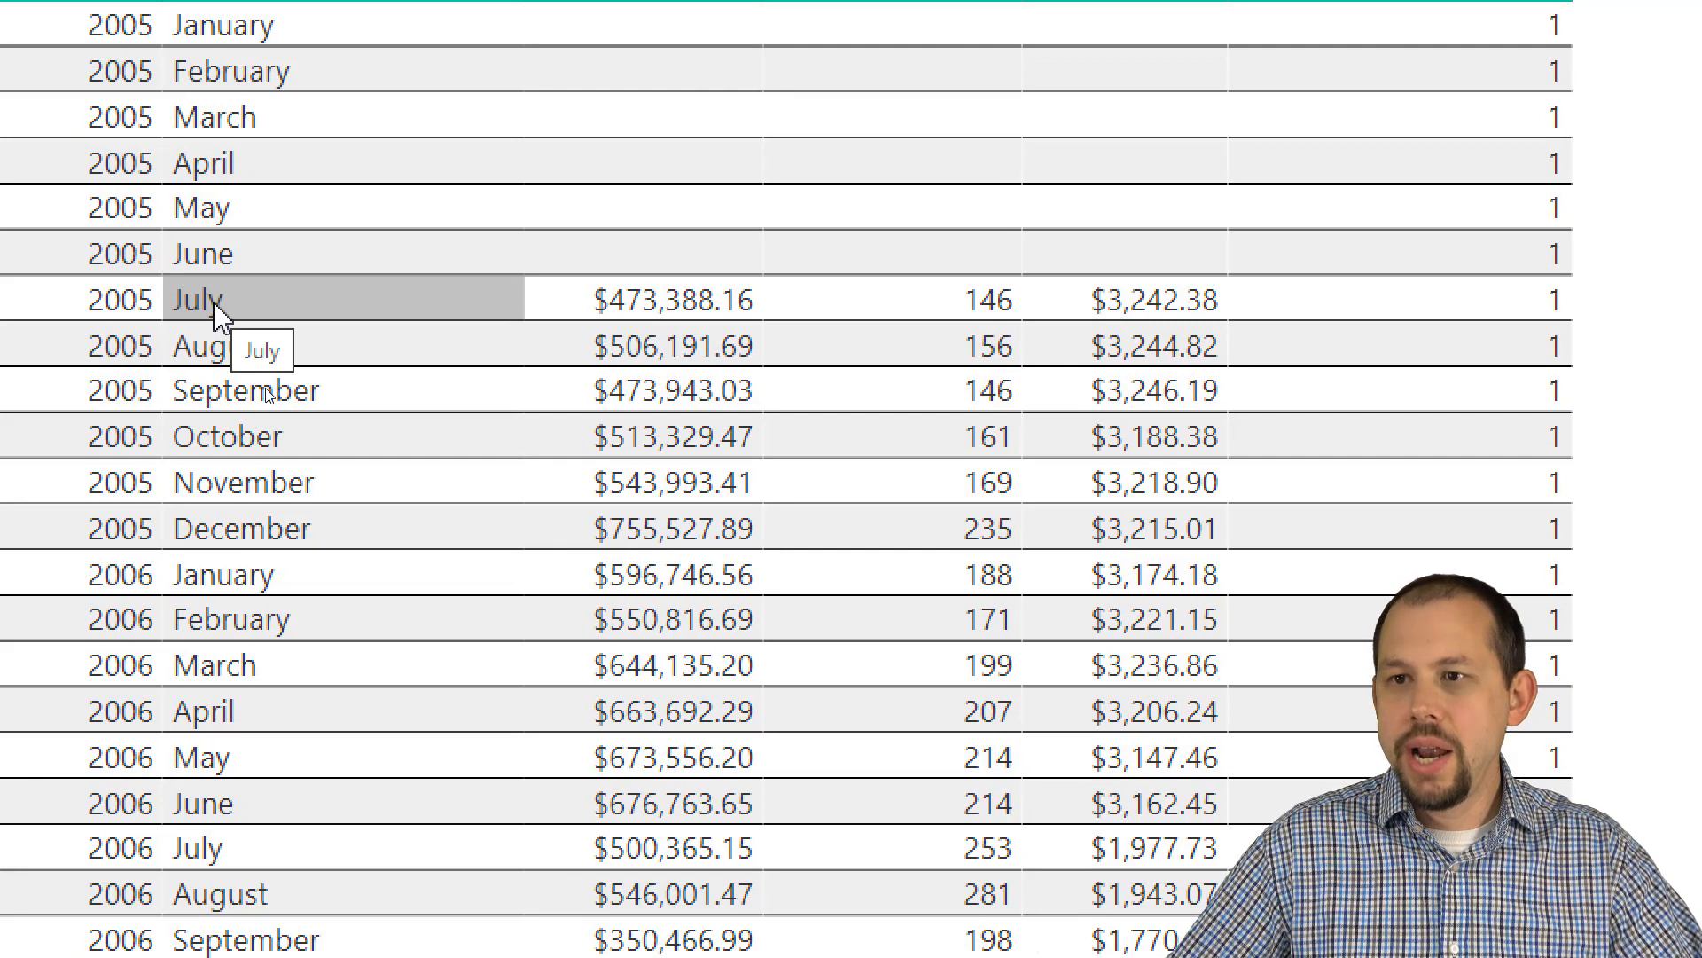
left_click(217, 314)
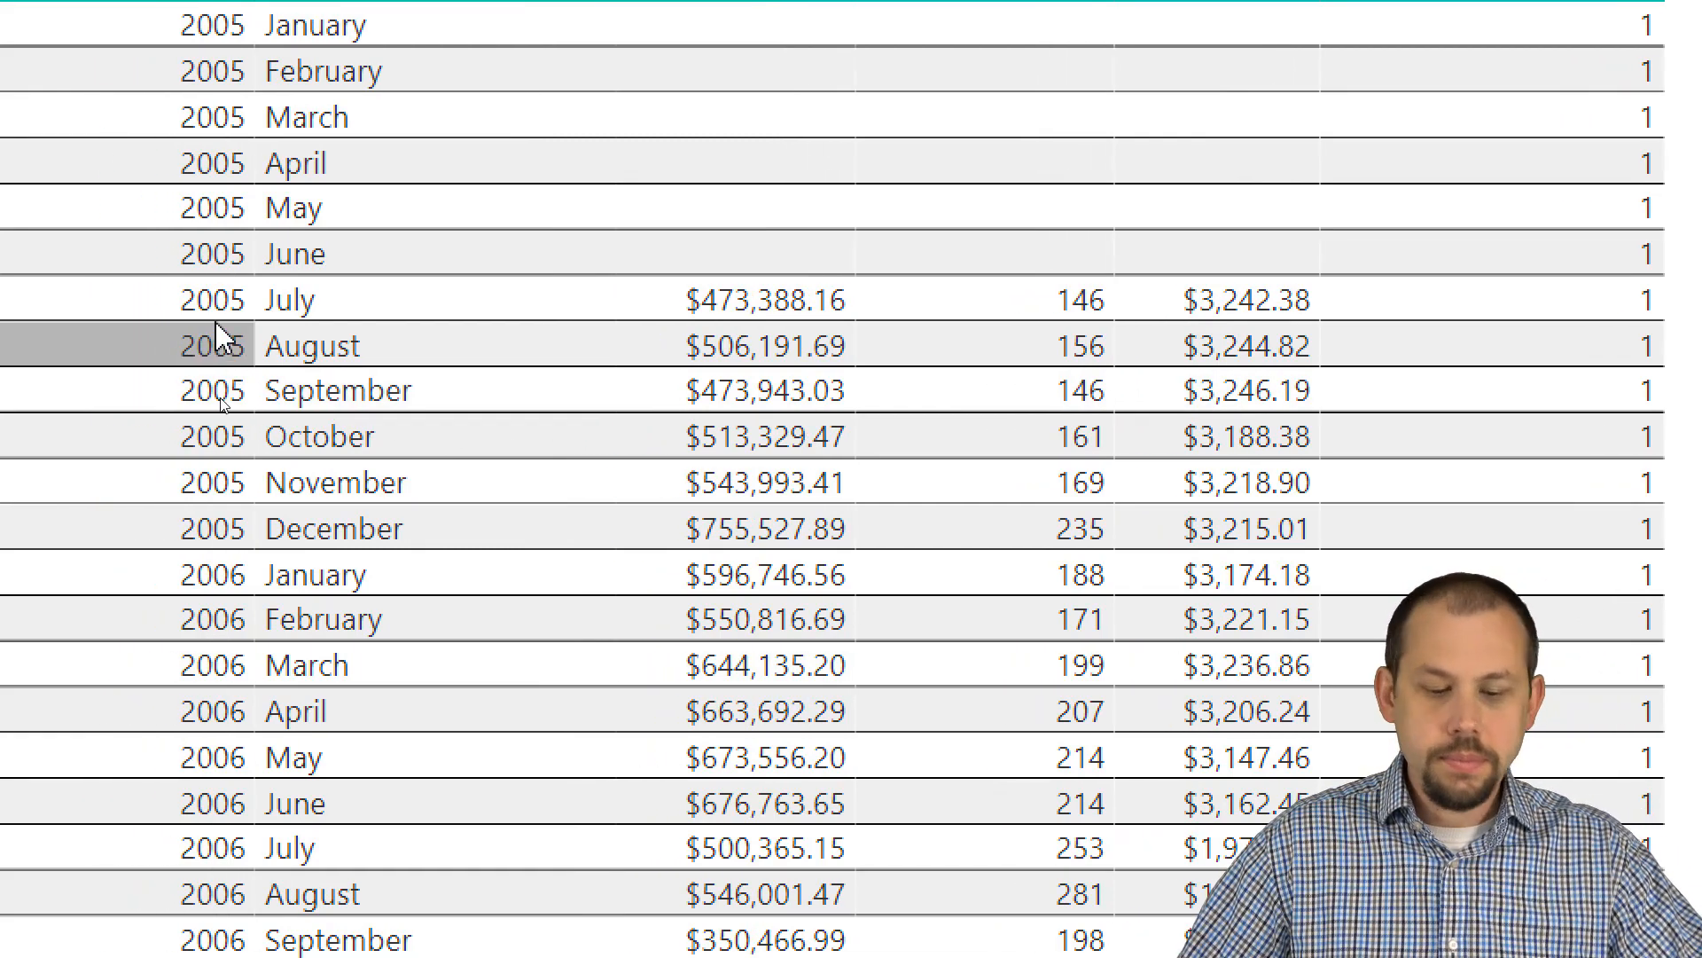
mouse_move(159, 276)
left_mouse_down()
mouse_move(348, 375)
mouse_move(882, 411)
mouse_move(1164, 394)
left_mouse_up()
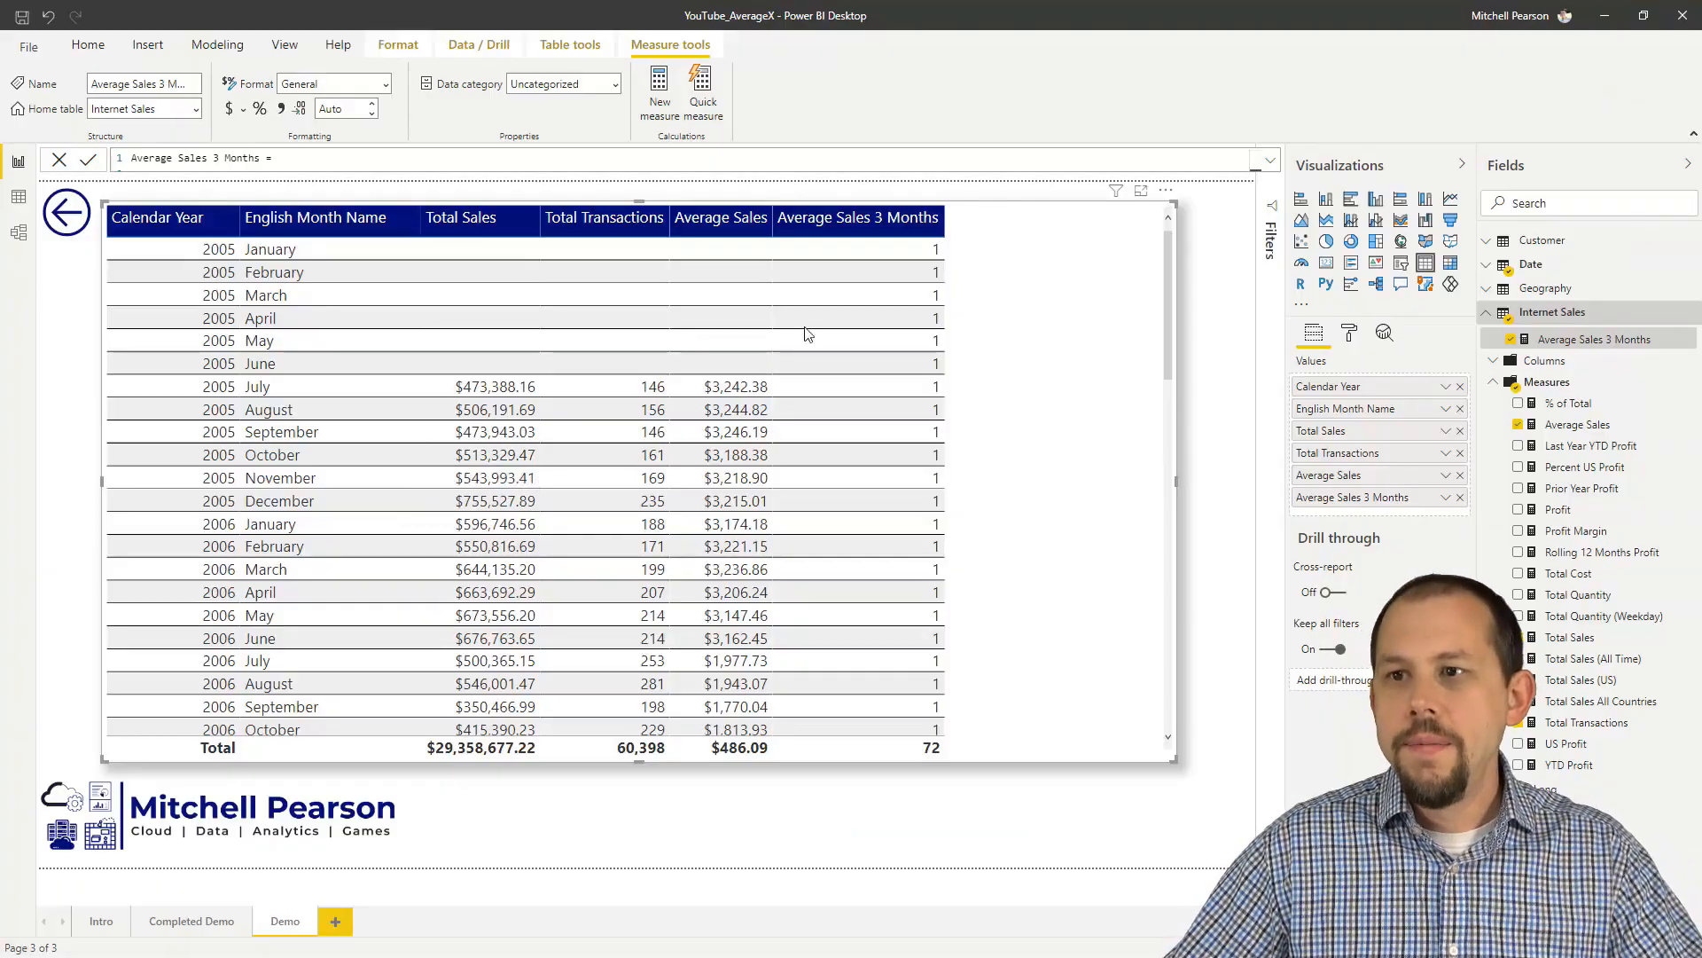
Step: Expand the formula editor and replace COUNTROWS with AVERAGEX( around the SUMMARIZE table
left_click(1272, 163)
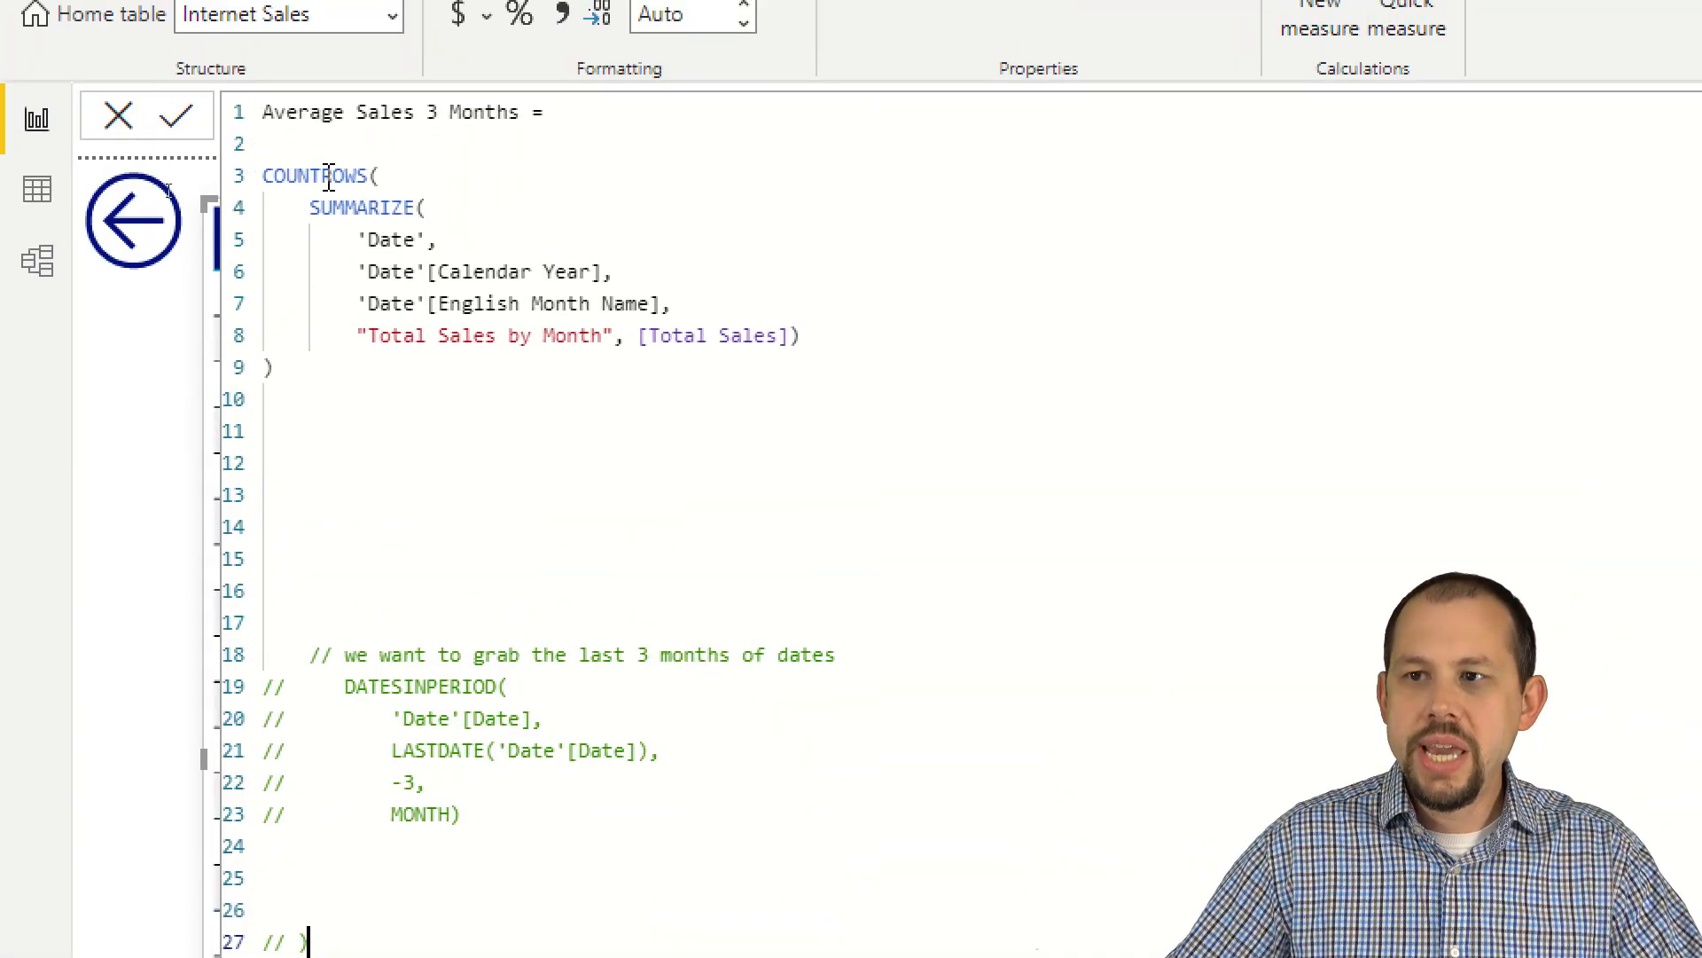
left_click_drag(371, 176, 265, 175)
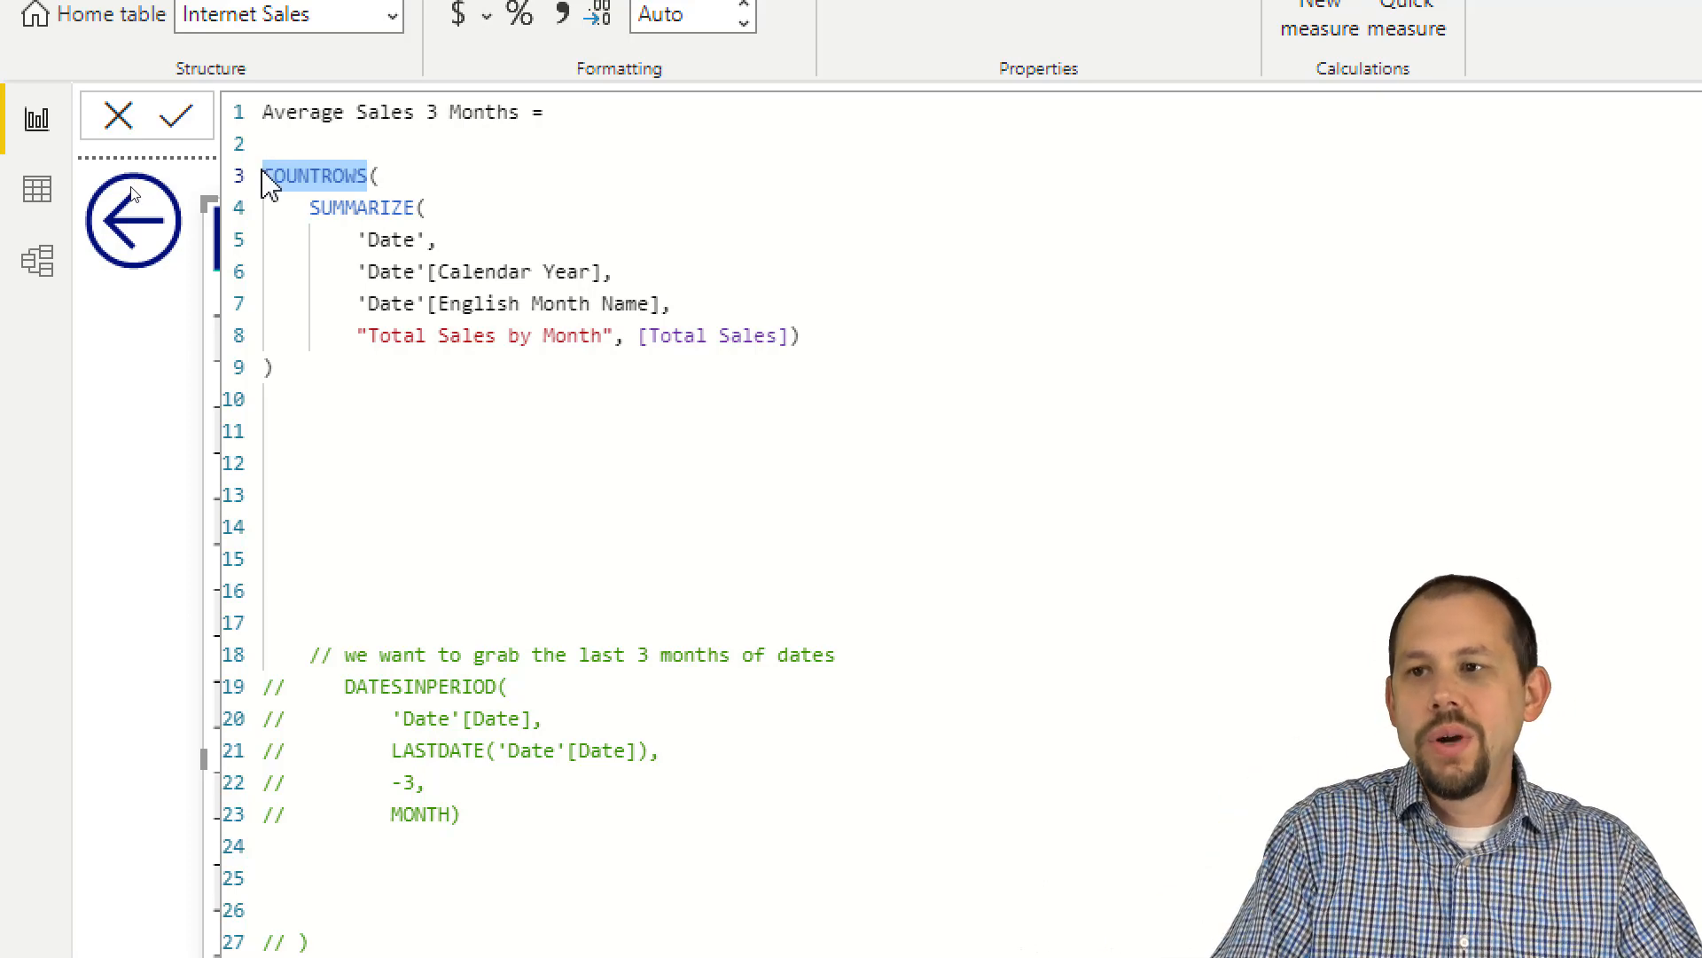
type("AVERAGE")
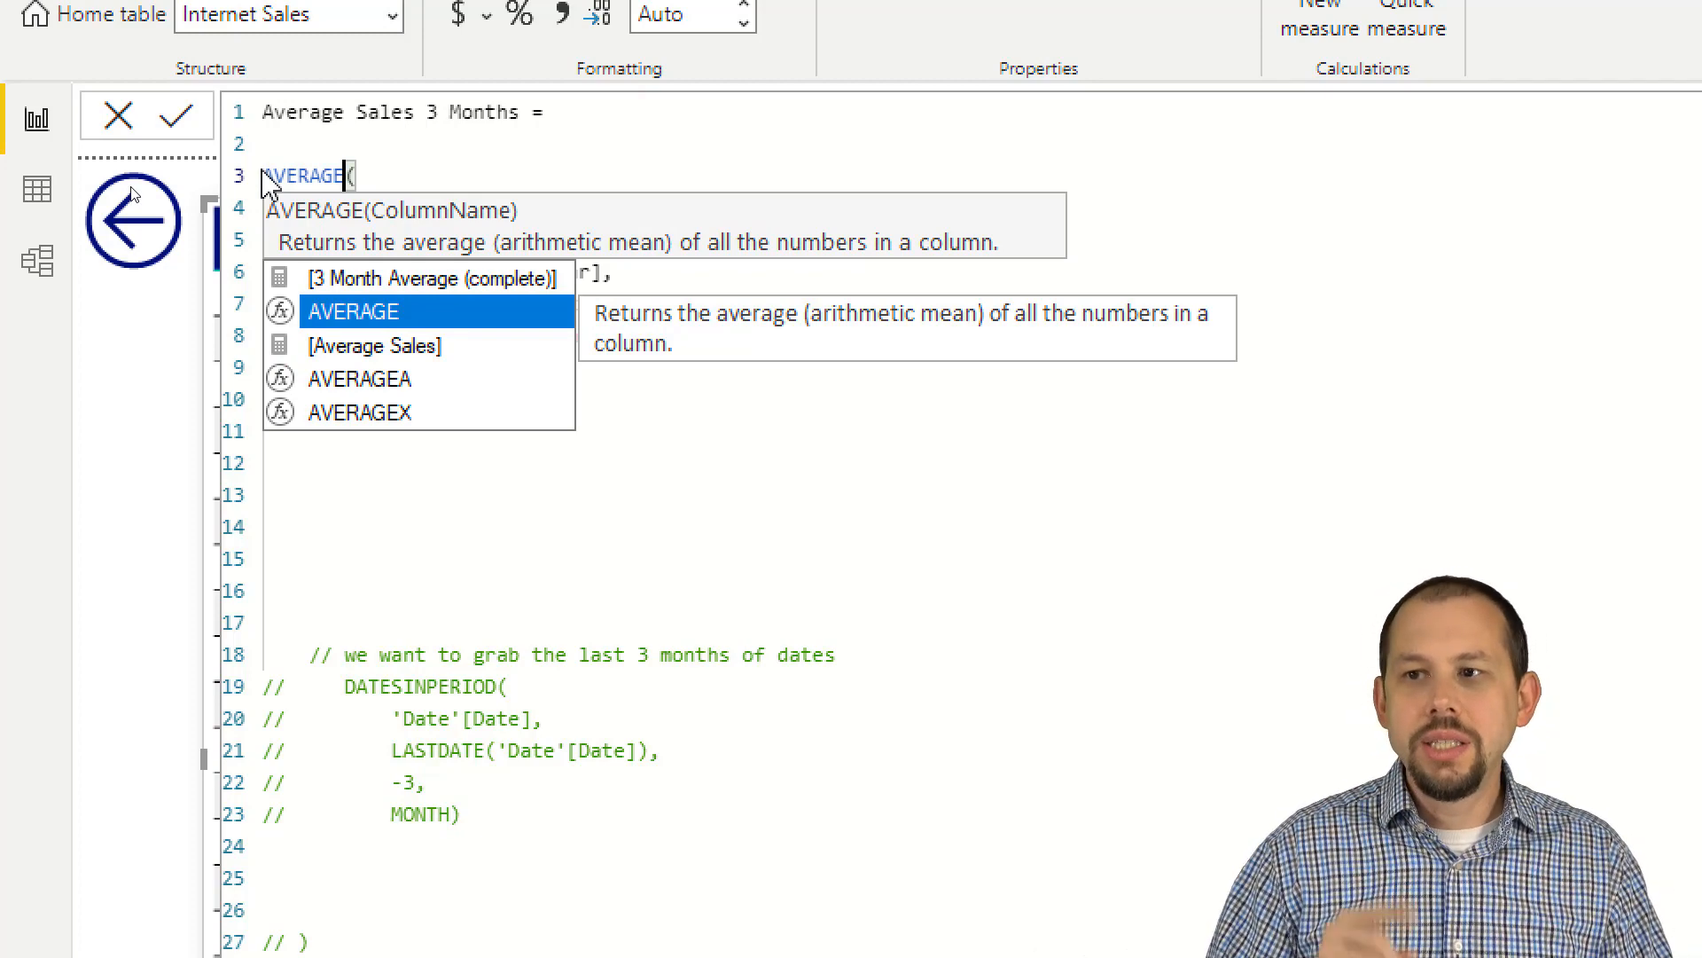
type("(")
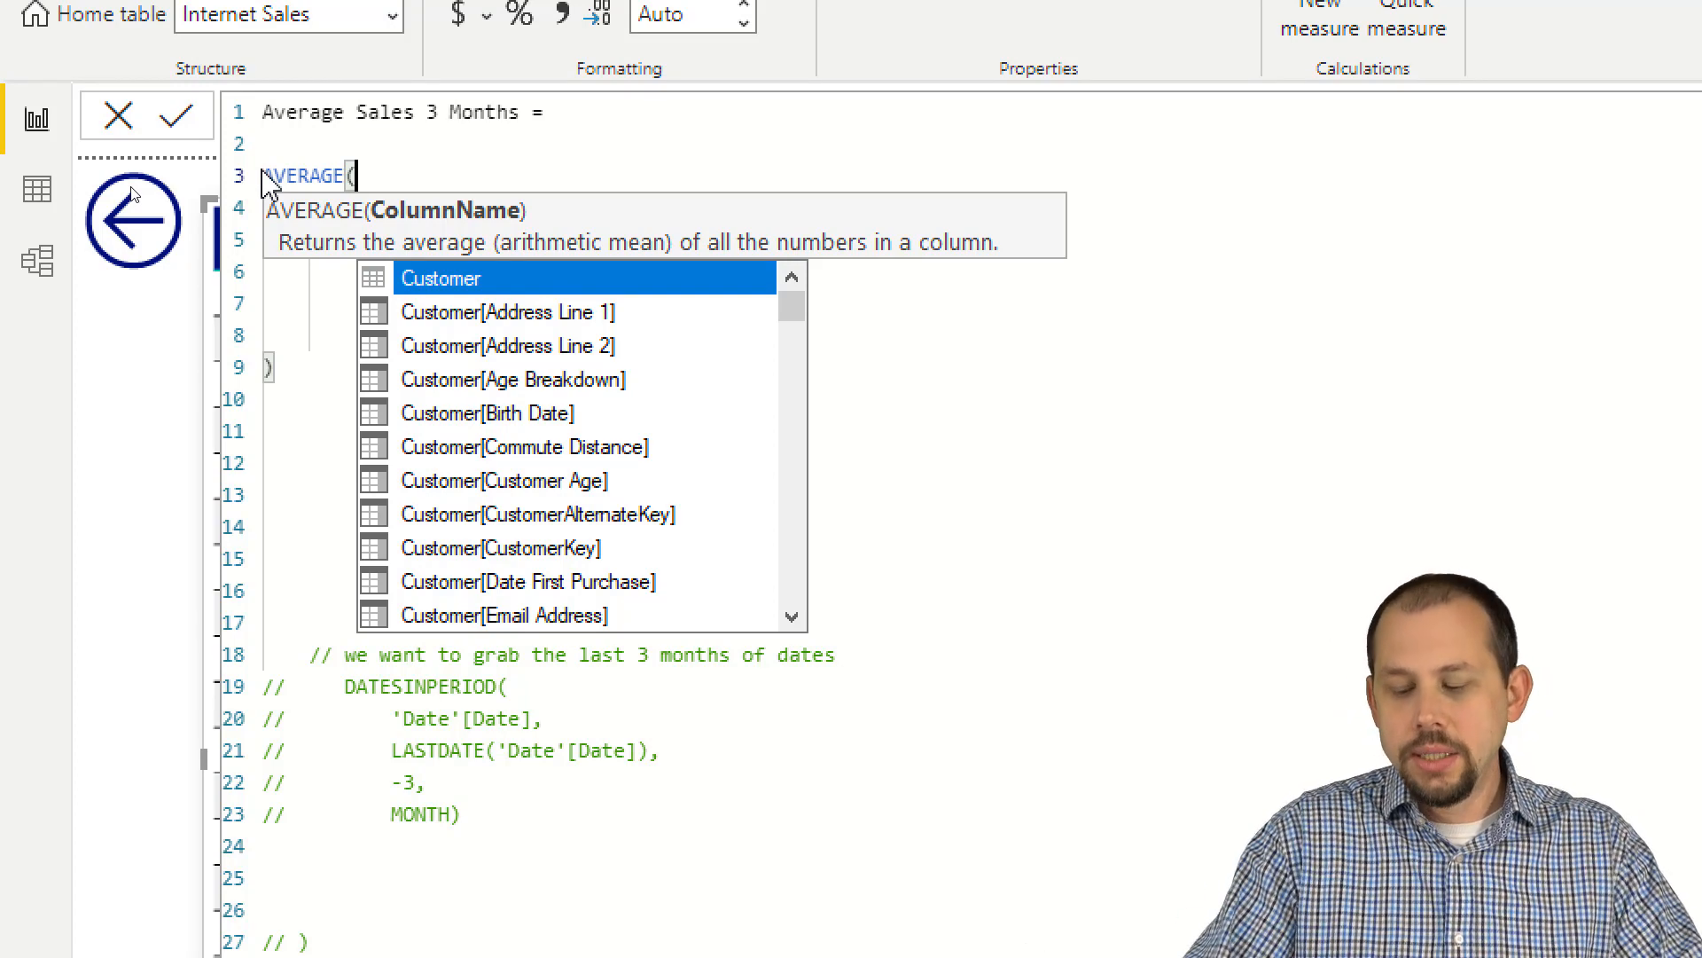
key("BackSpace")
type("X")
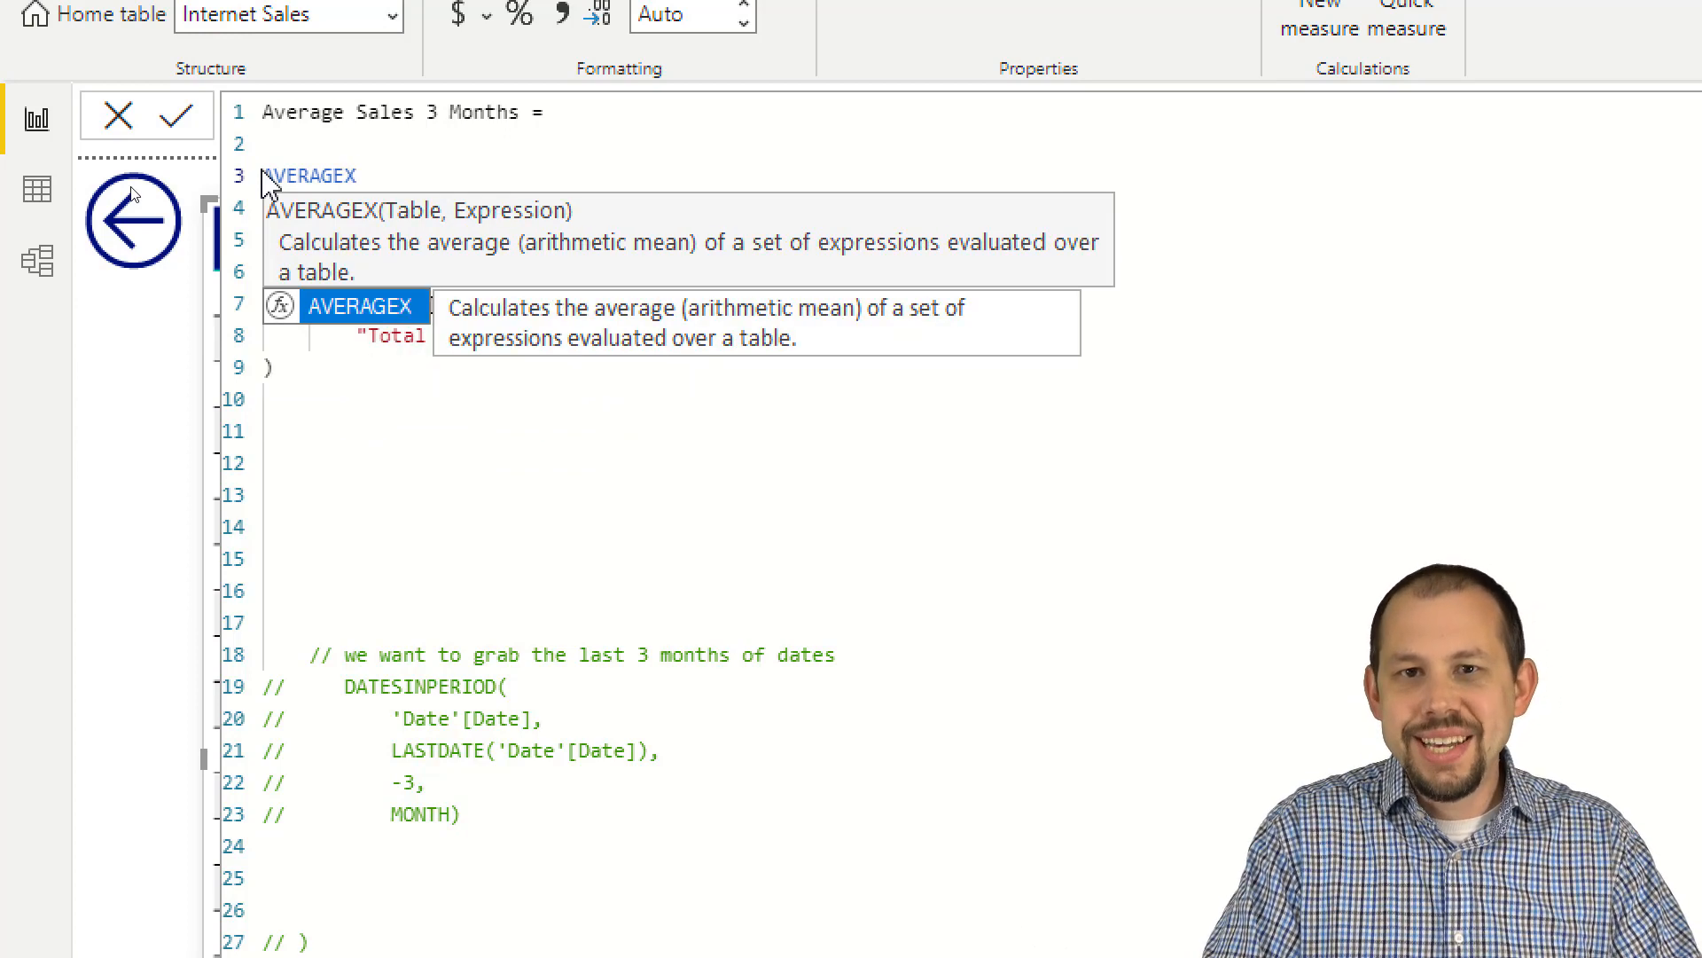
type("(")
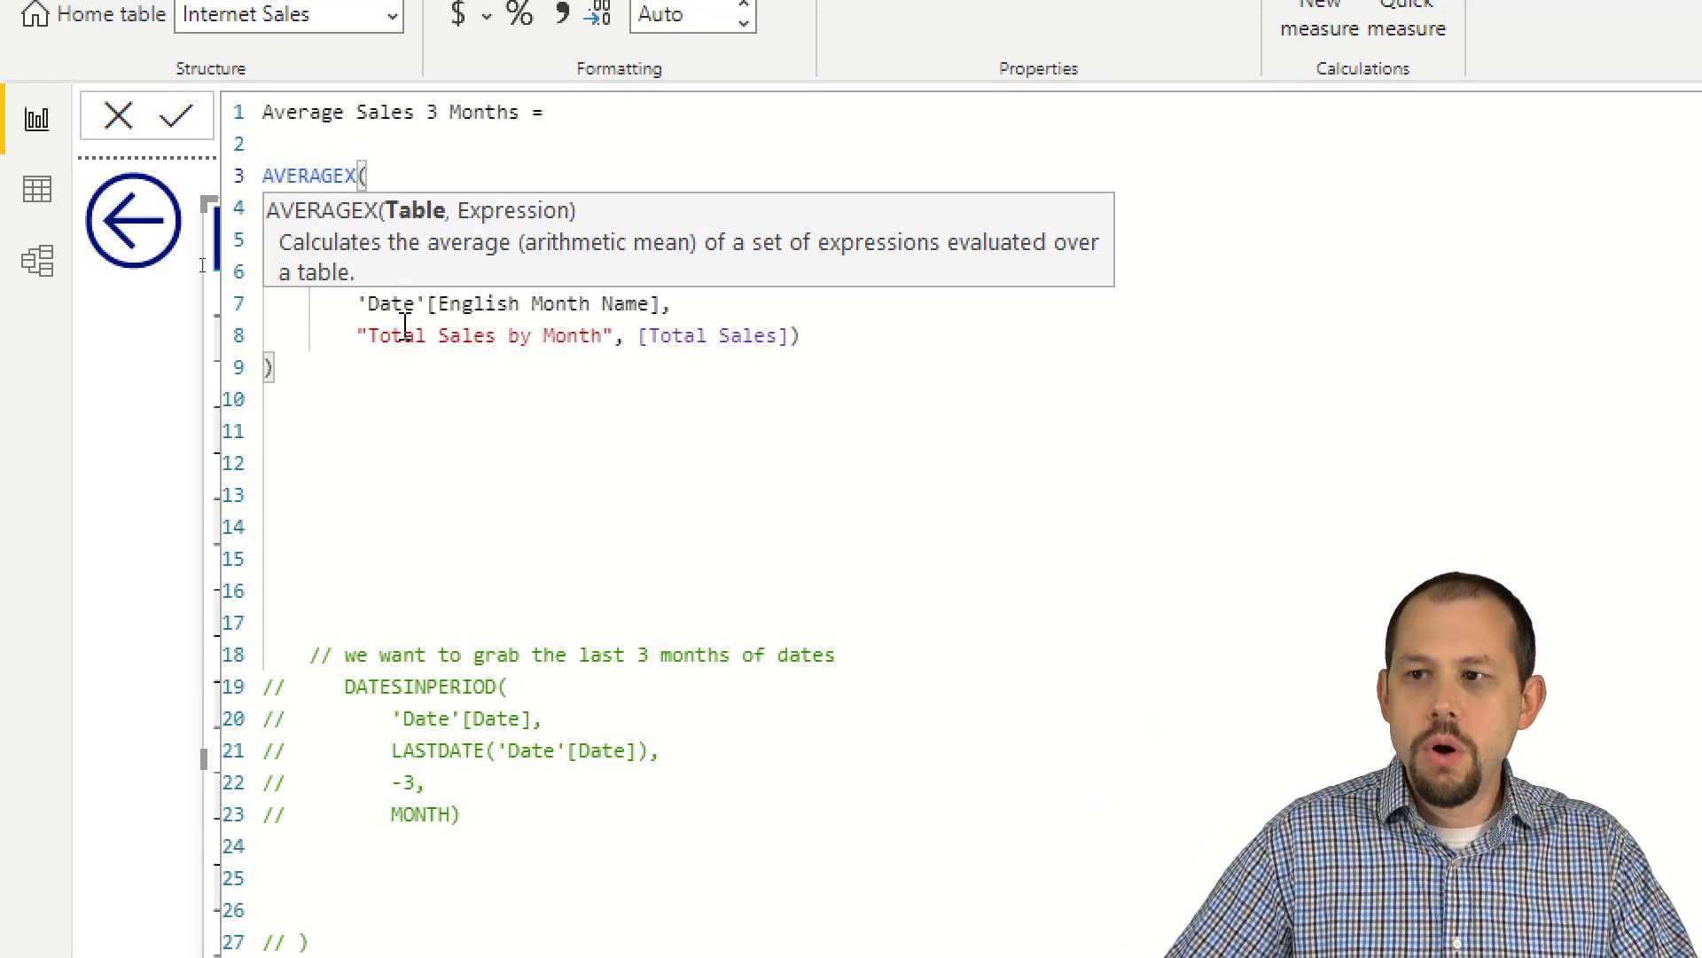
Step: Add a comma after the SUMMARIZE table and enter [Total Sales by Month]) as the AVERAGEX expression on a new line
left_click(407, 334)
left_click_drag(801, 335, 316, 201)
left_click(845, 341)
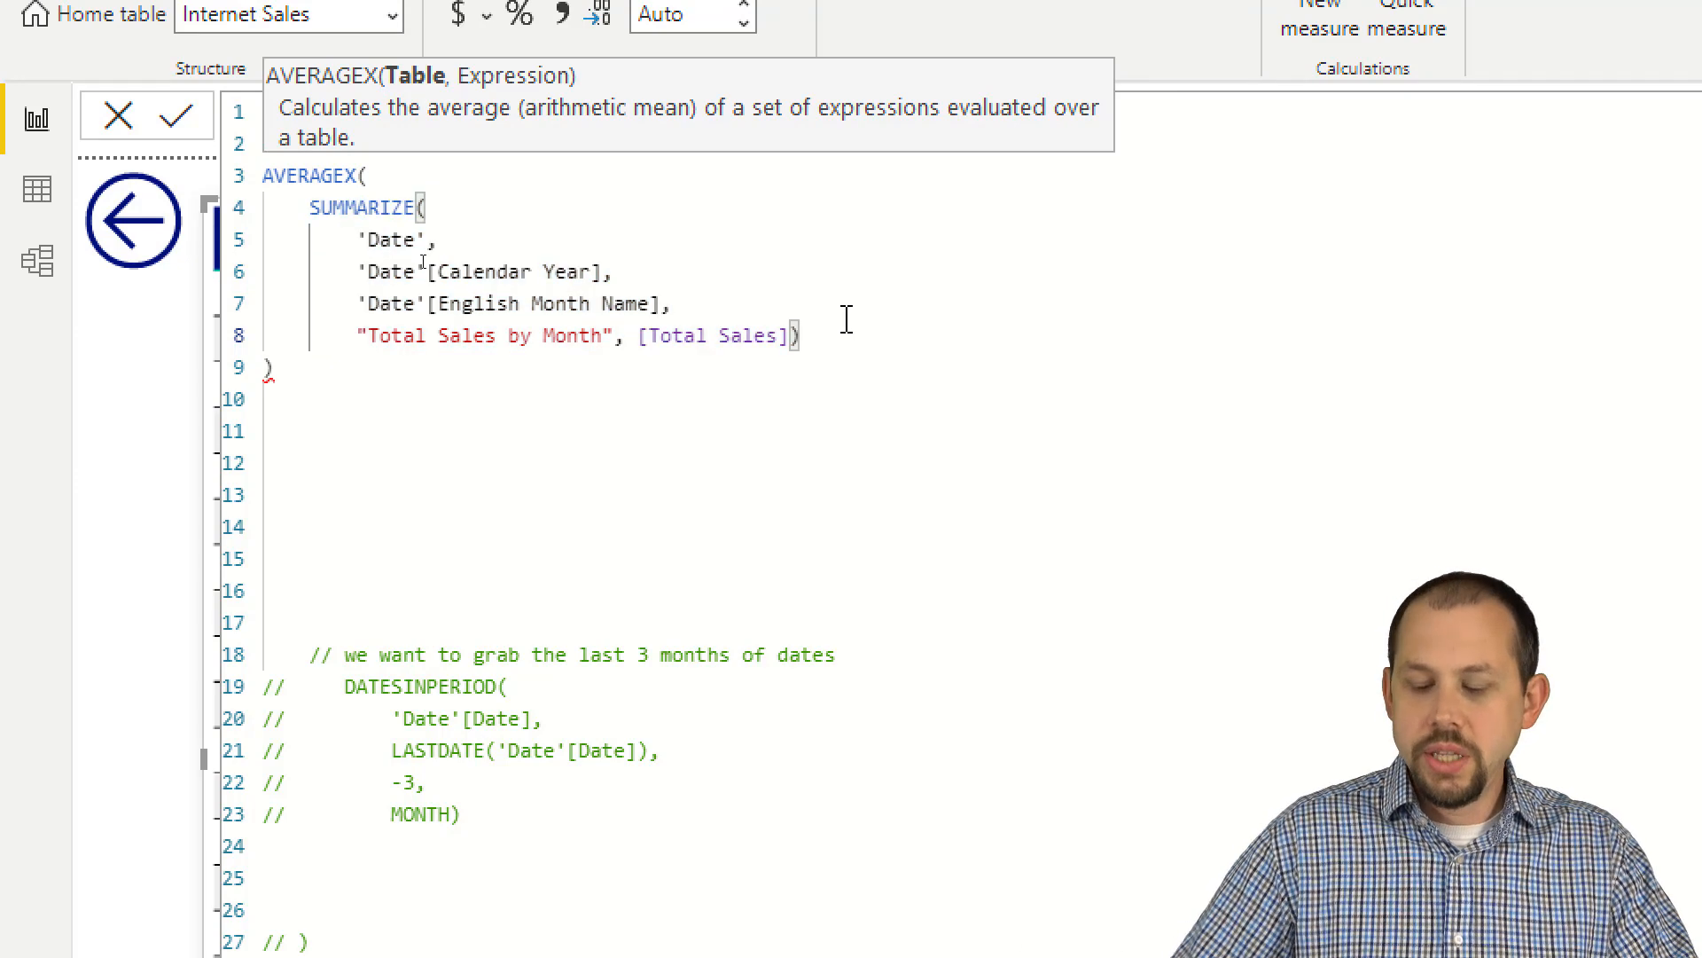
type(",")
key("Return")
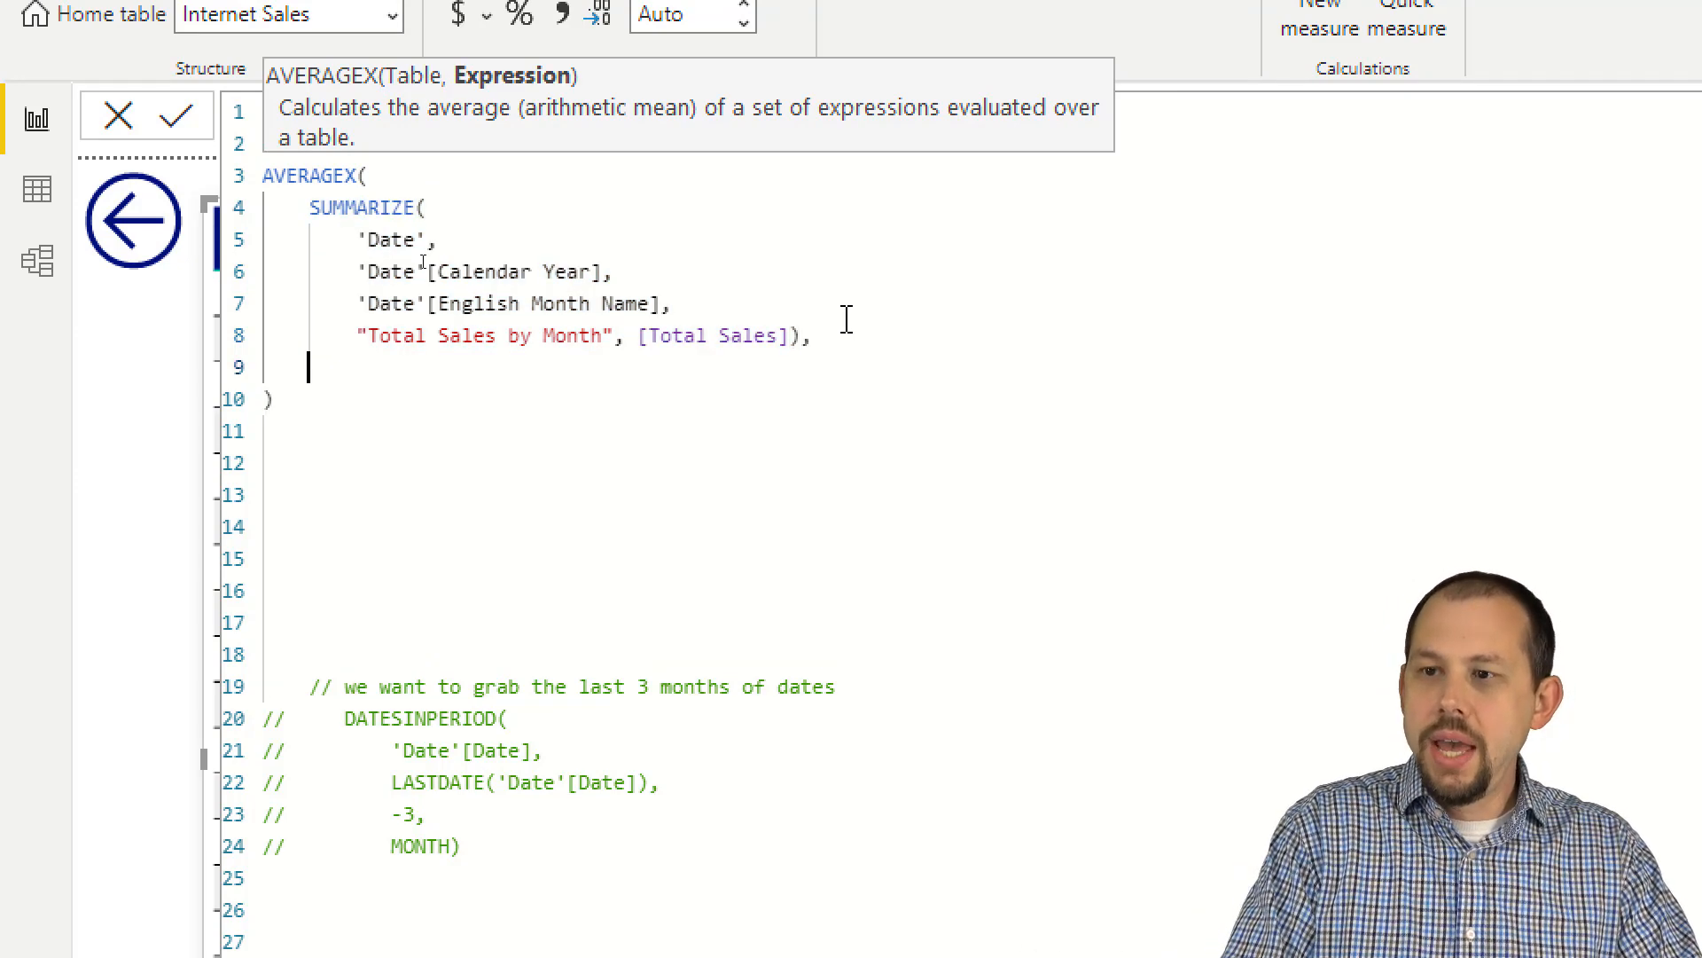
type("[TOTAL SALE")
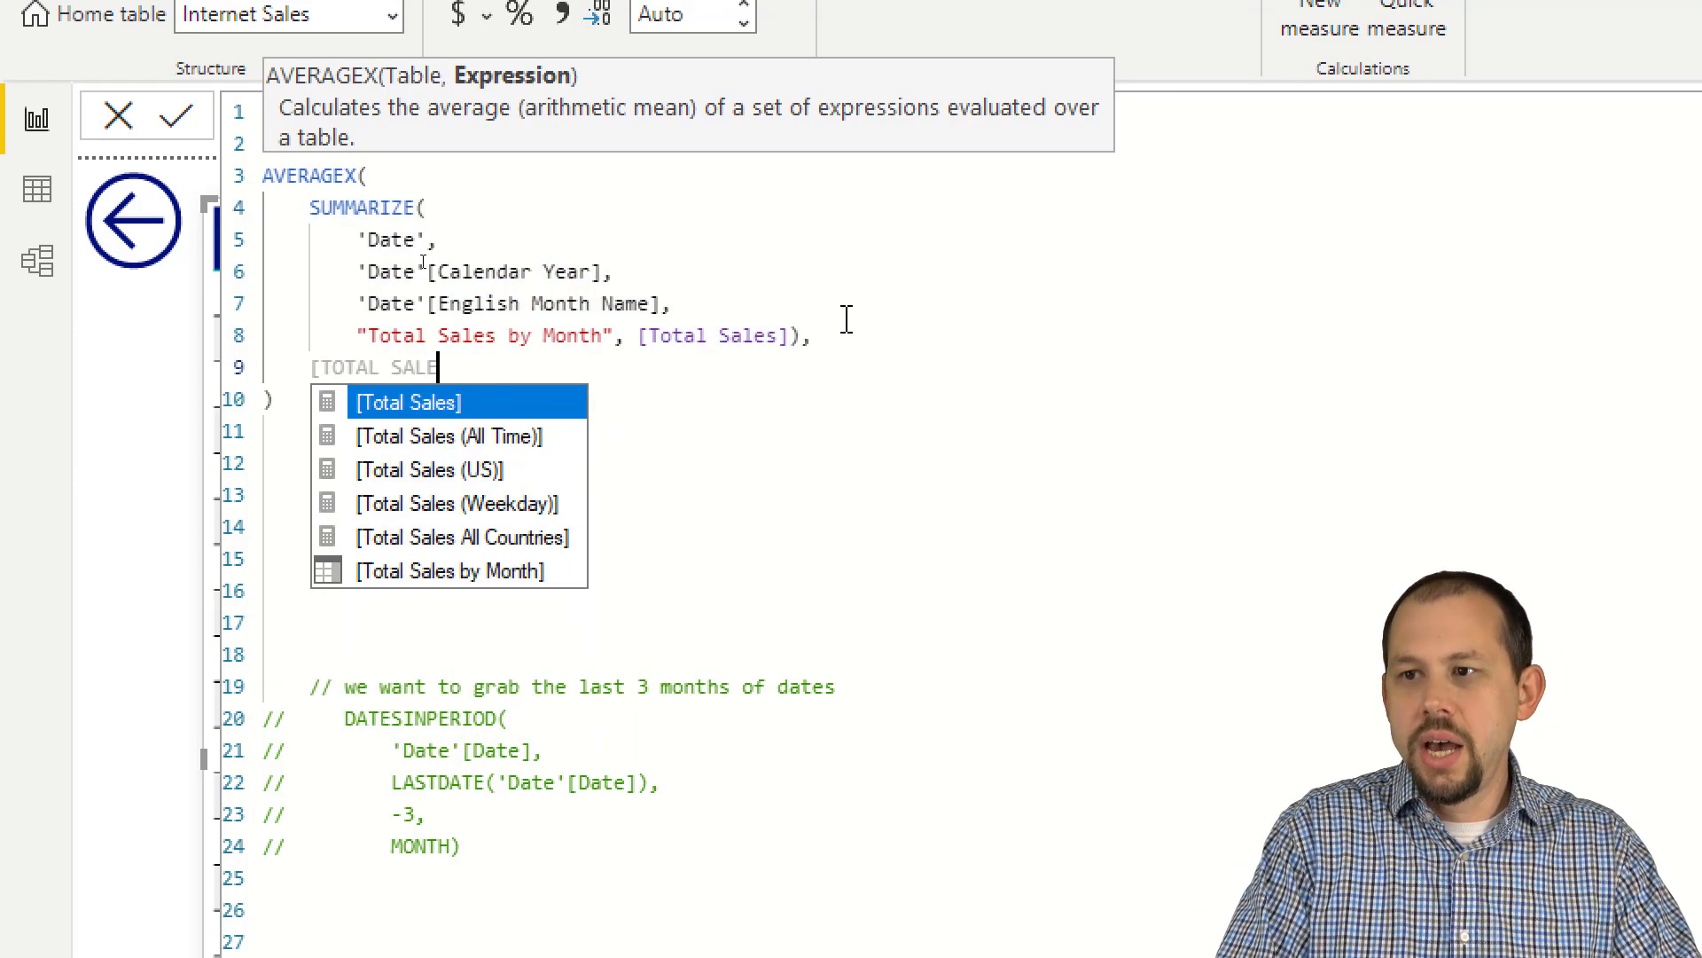
type("S BY")
key("Tab")
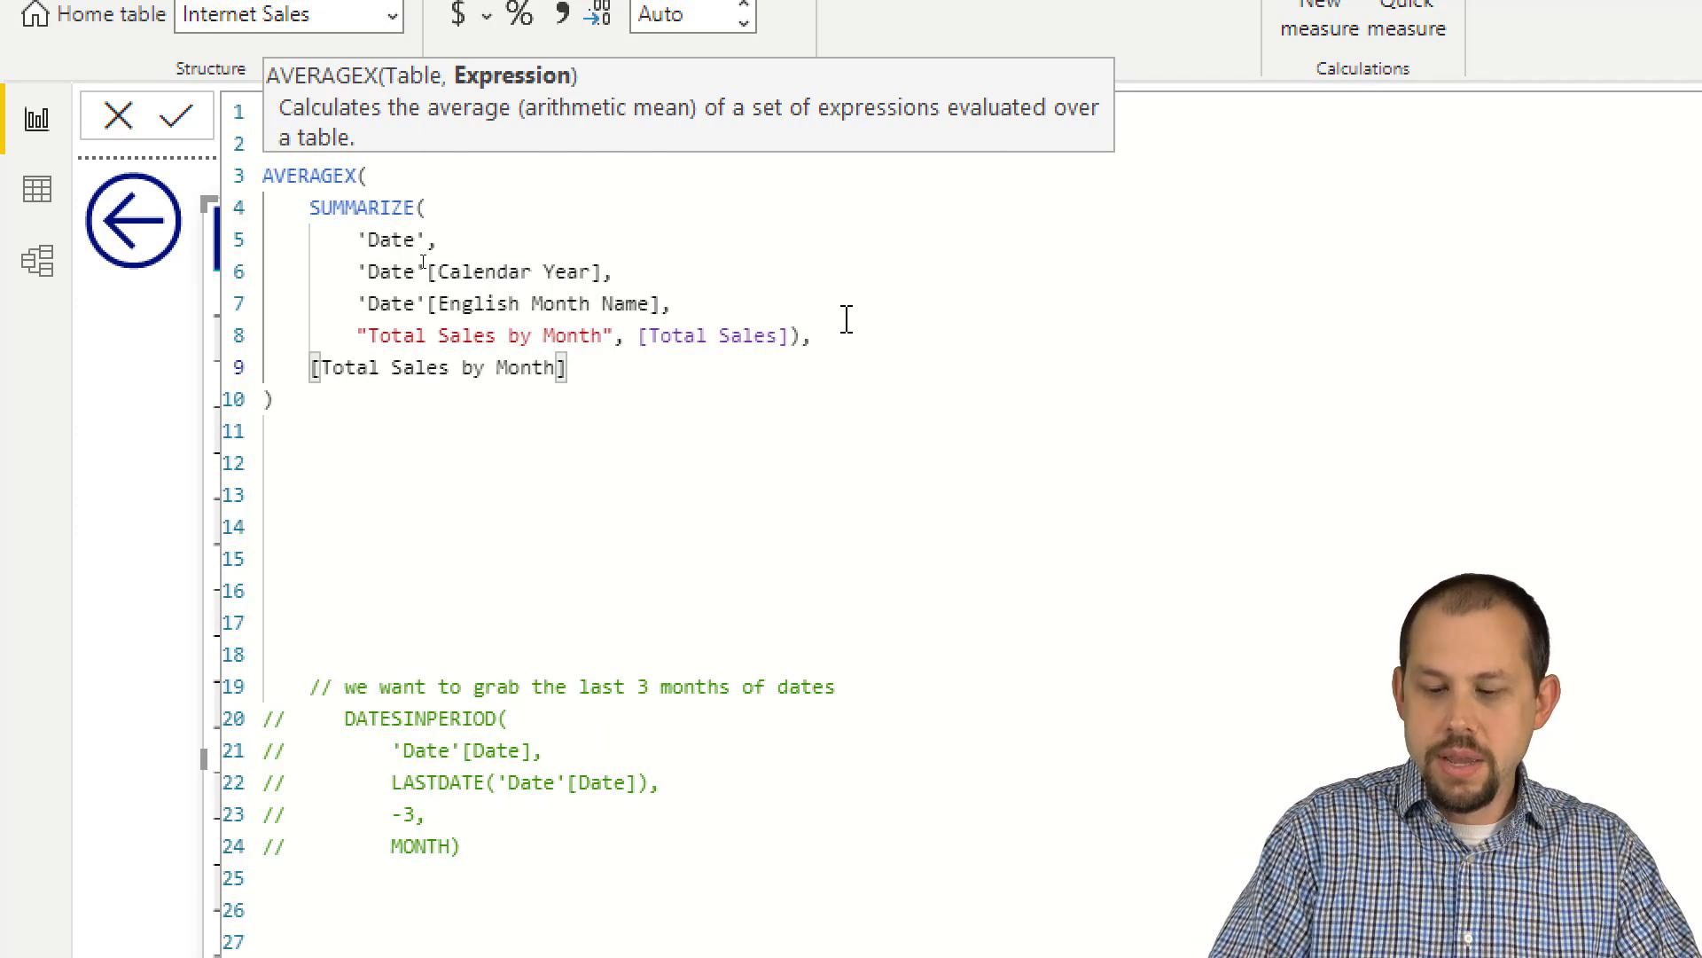
type(")")
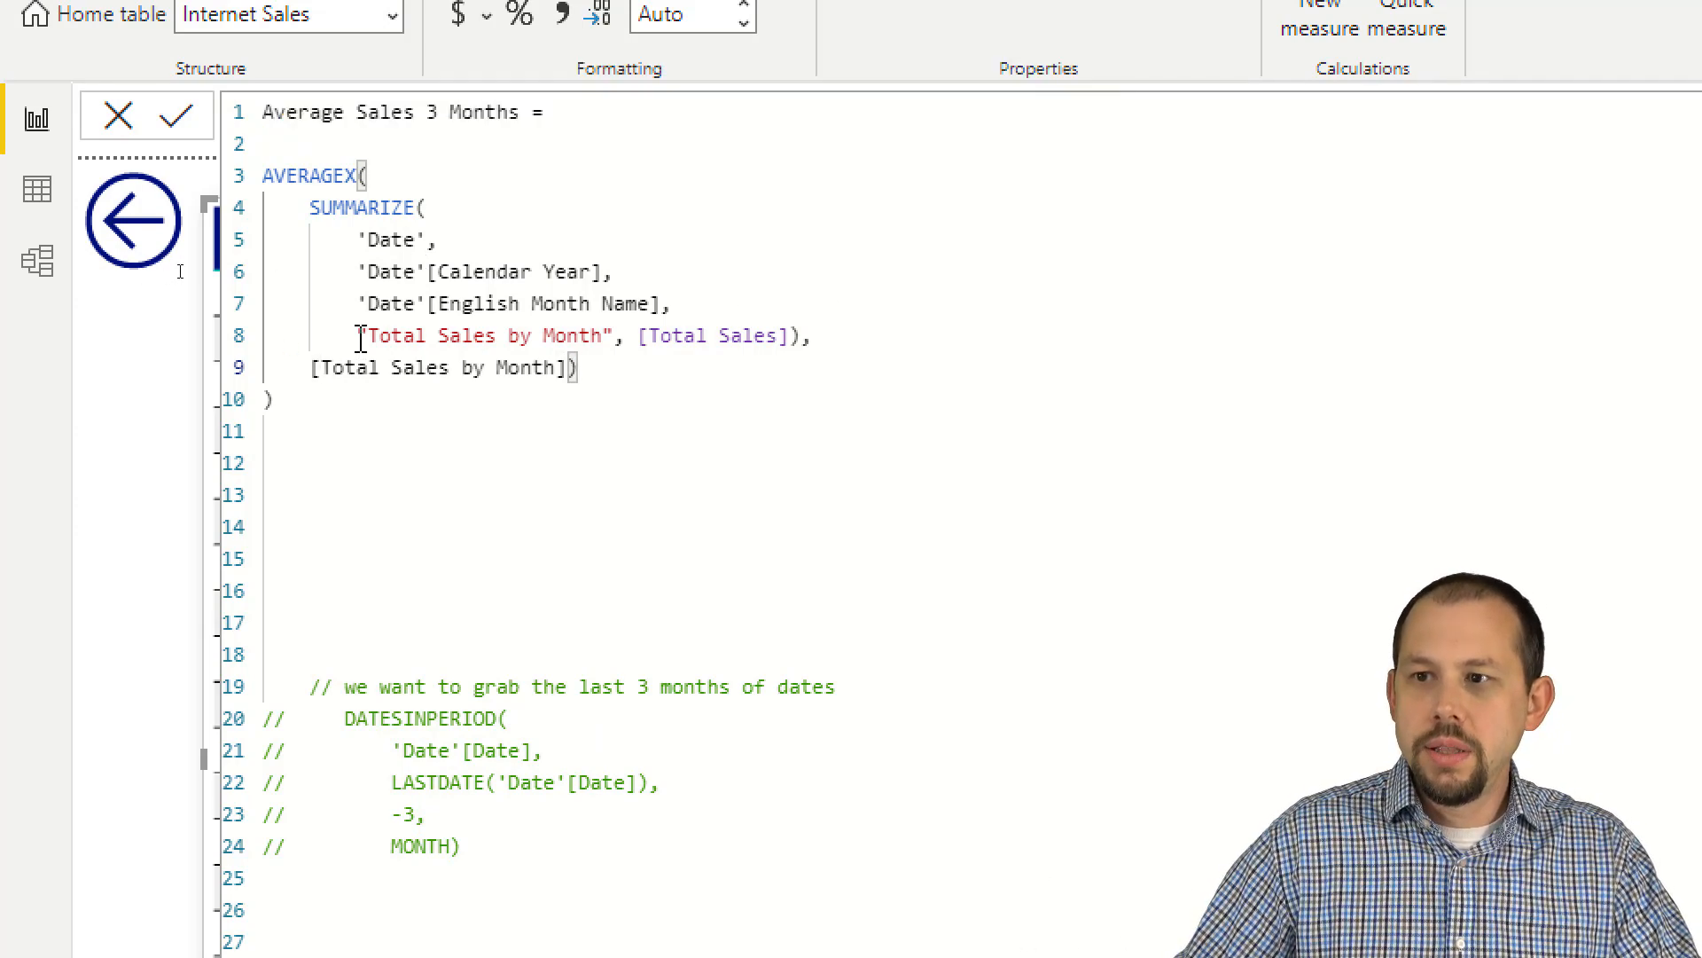
Step: Remove the extra closing parenthesis after [Total Sales by Month] and place the cursor after AVERAGEX(
left_click_drag(359, 337, 618, 335)
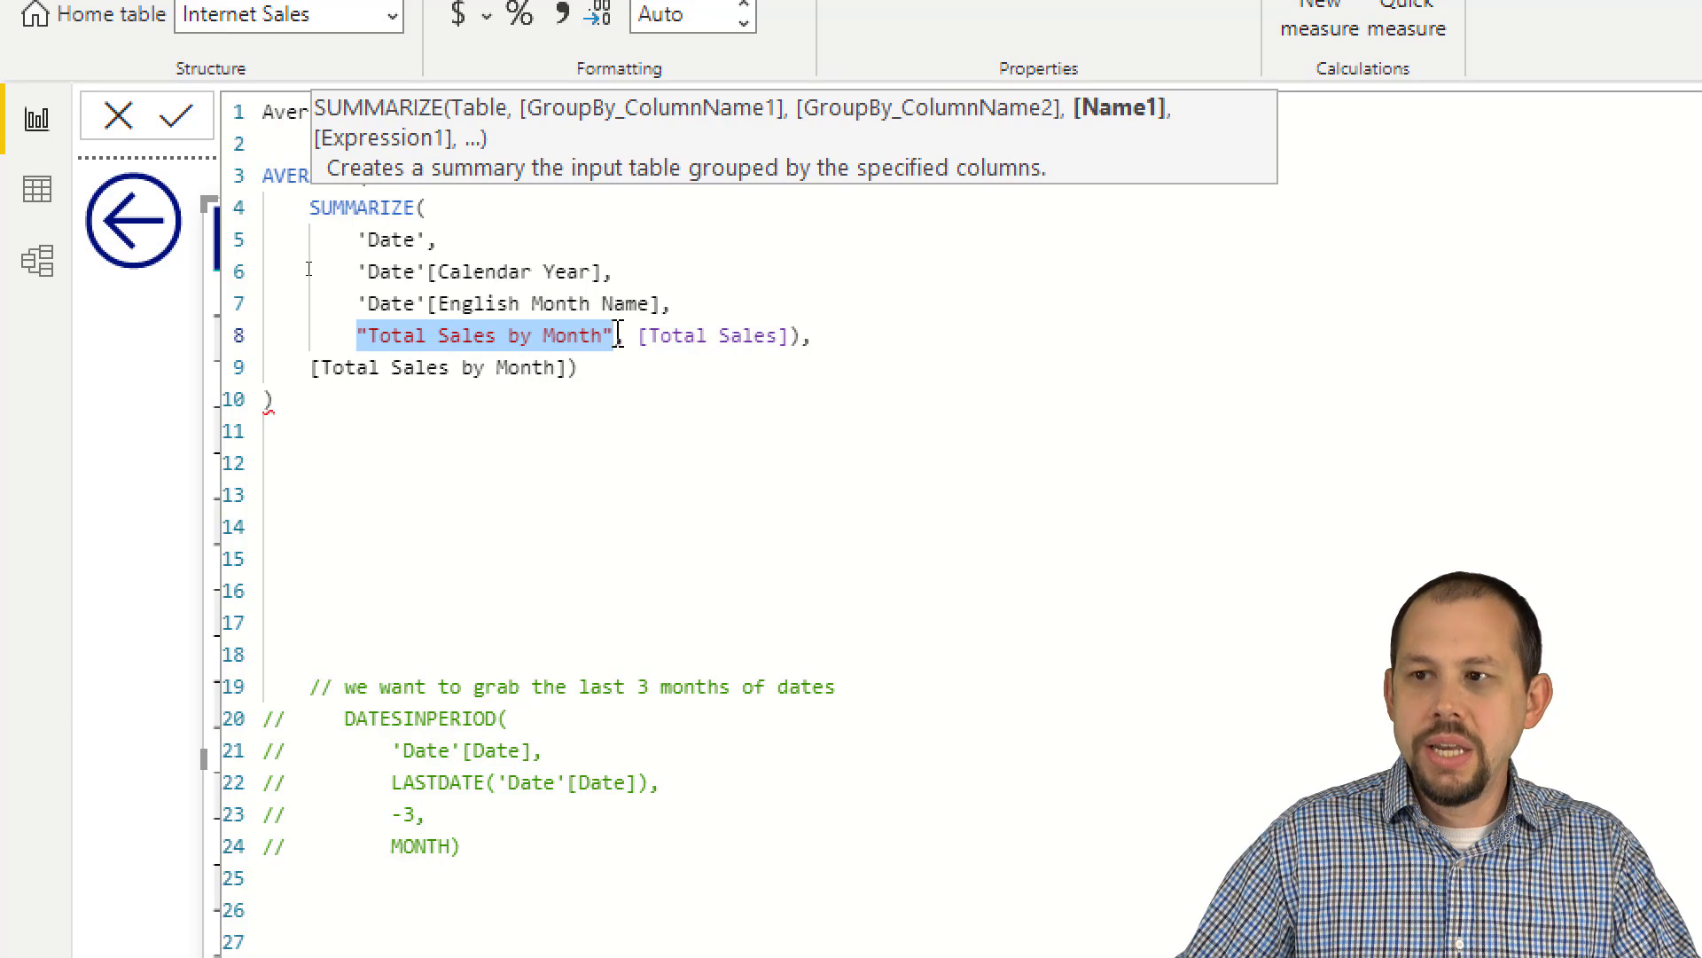
left_click(507, 369)
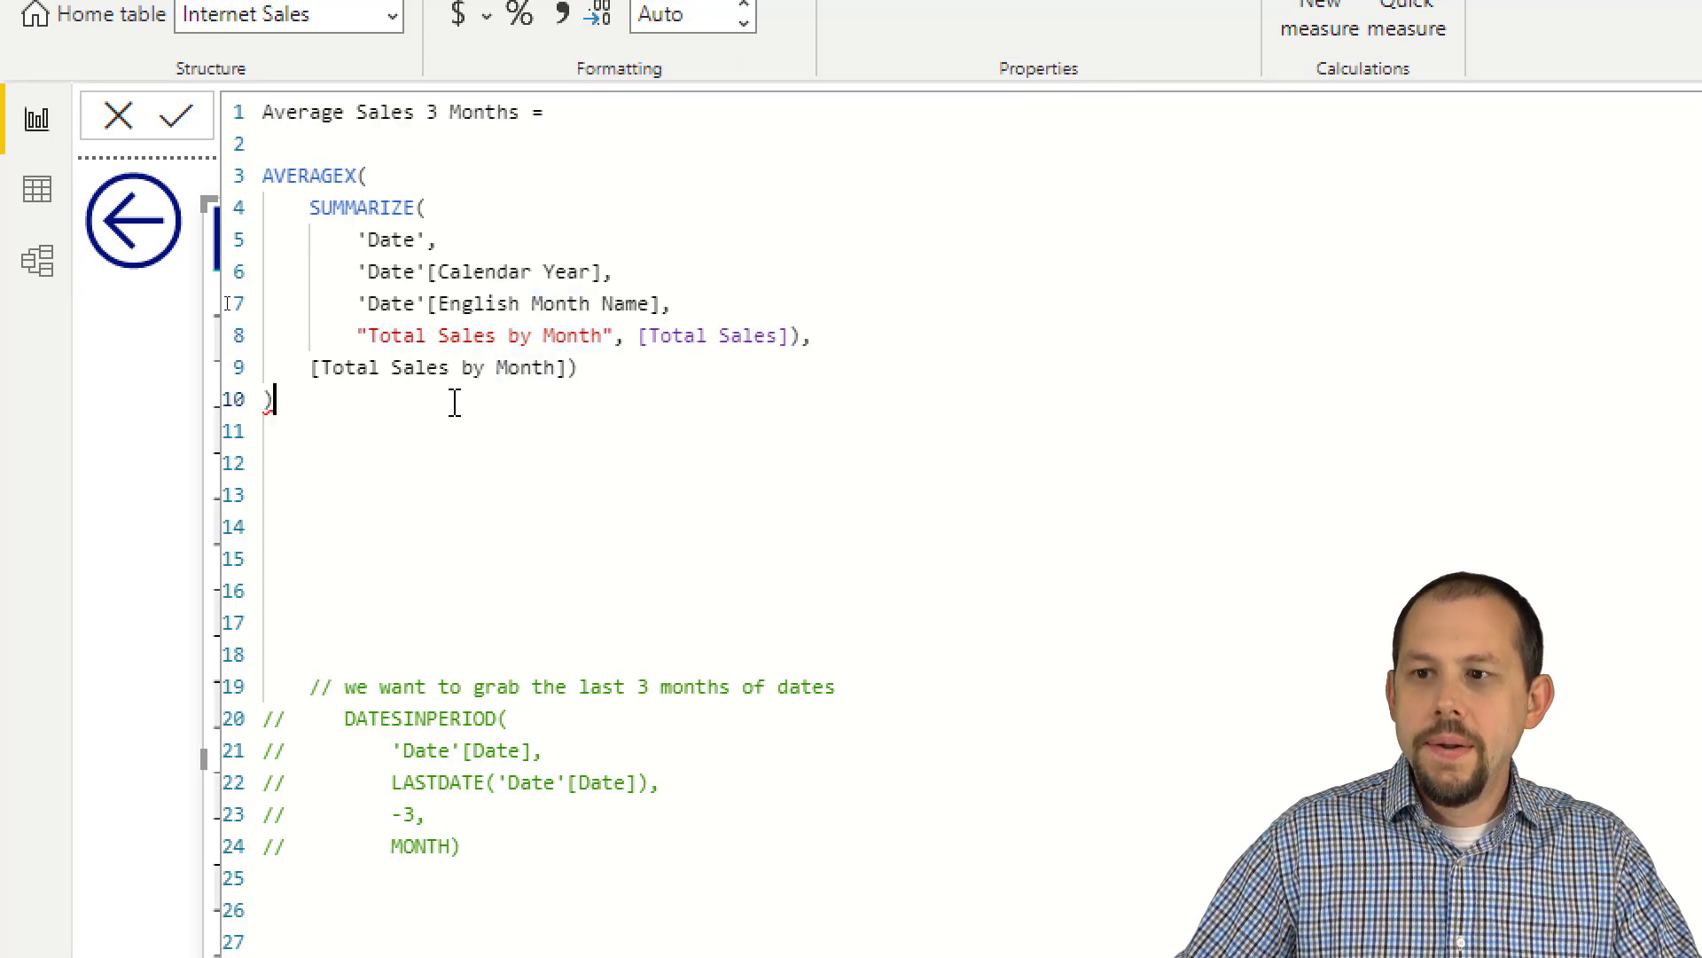
left_click(597, 369)
key("BackSpace")
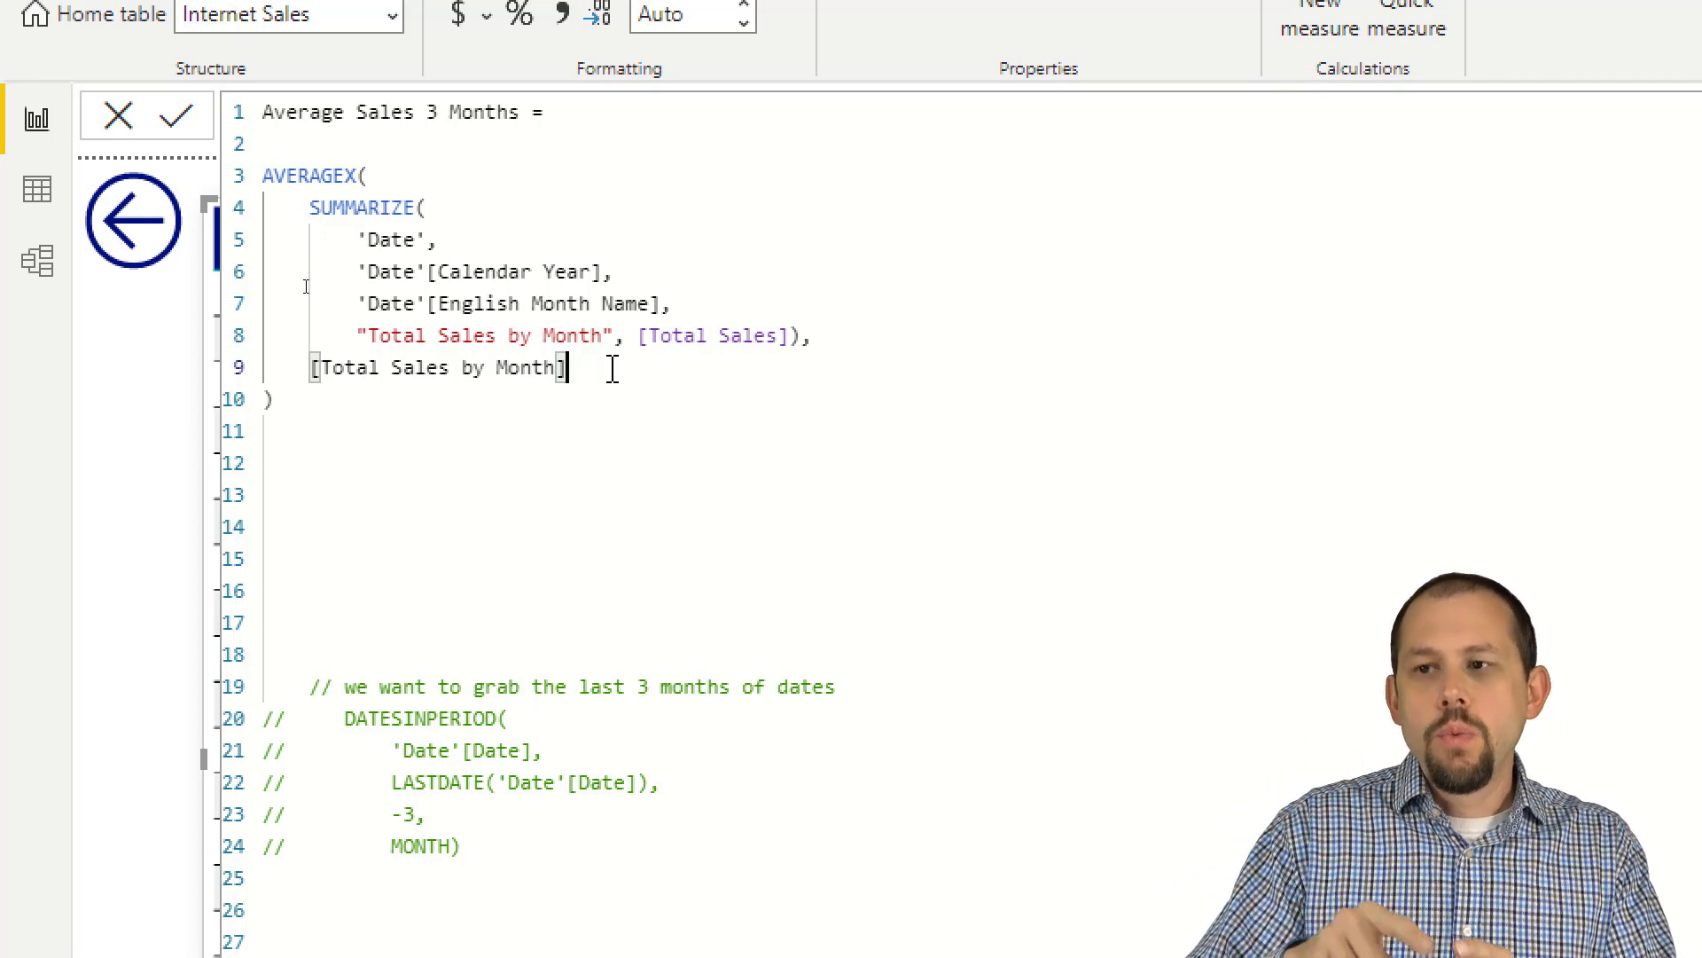
left_click(470, 182)
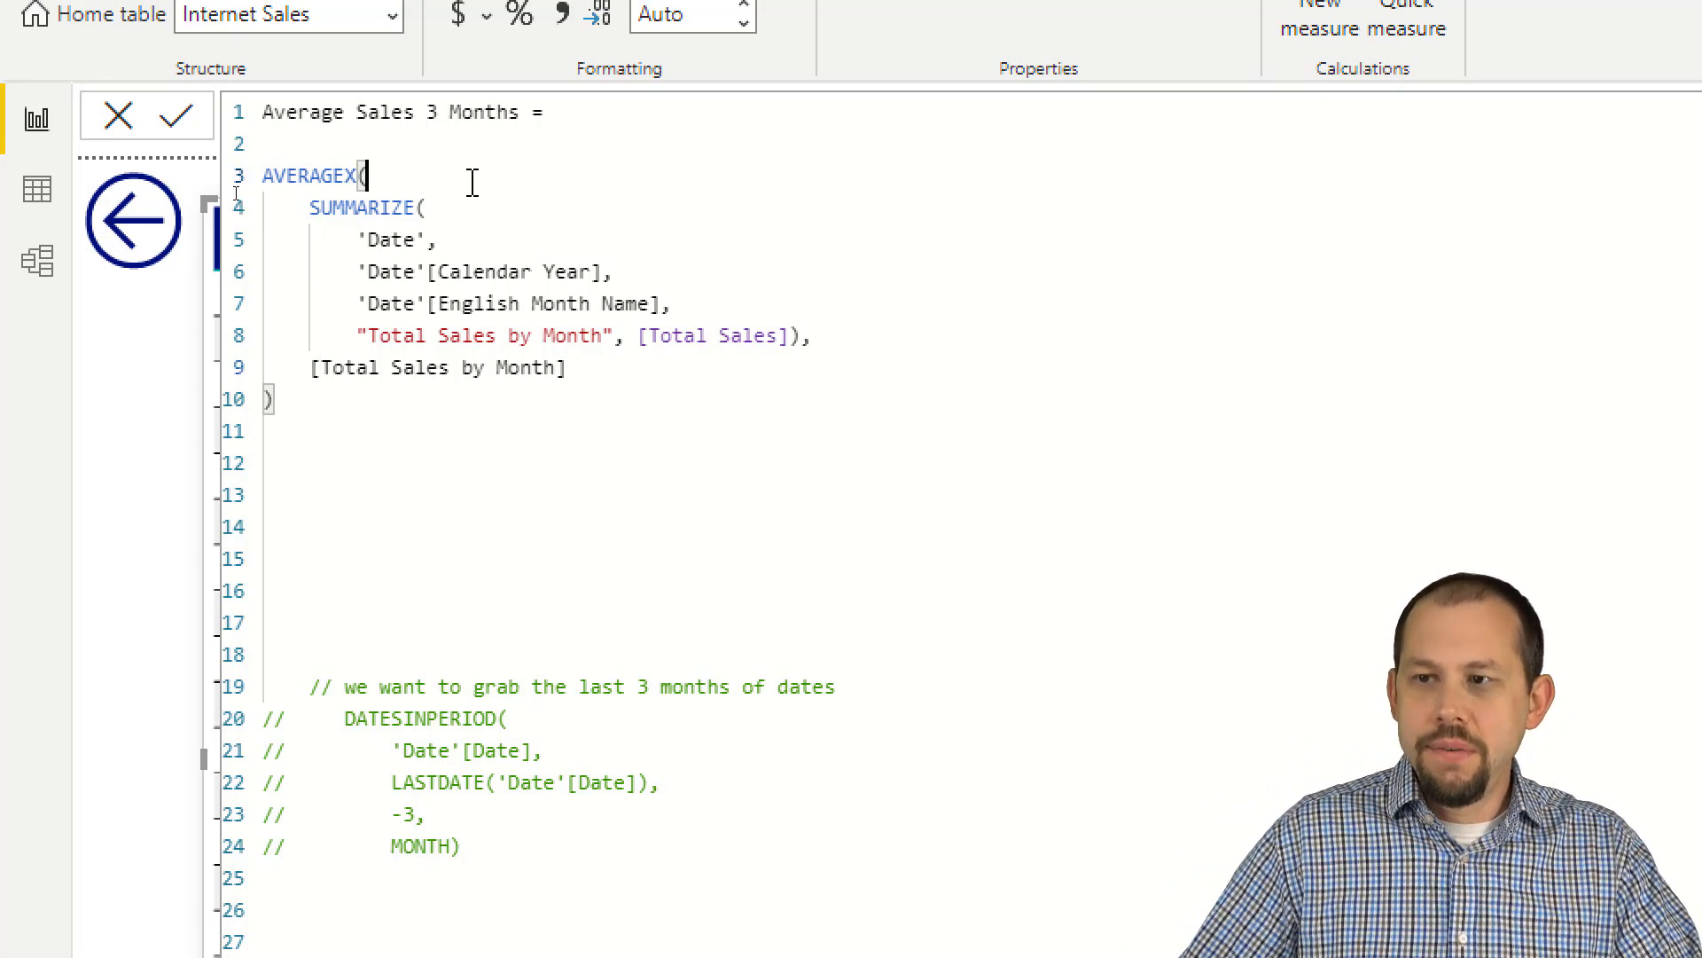
Step: Bring up the AVERAGEX syntax hint and remove the "Total Sales by Month", [Total Sales] column from the SUMMARIZE table
key("BackSpace")
type("(")
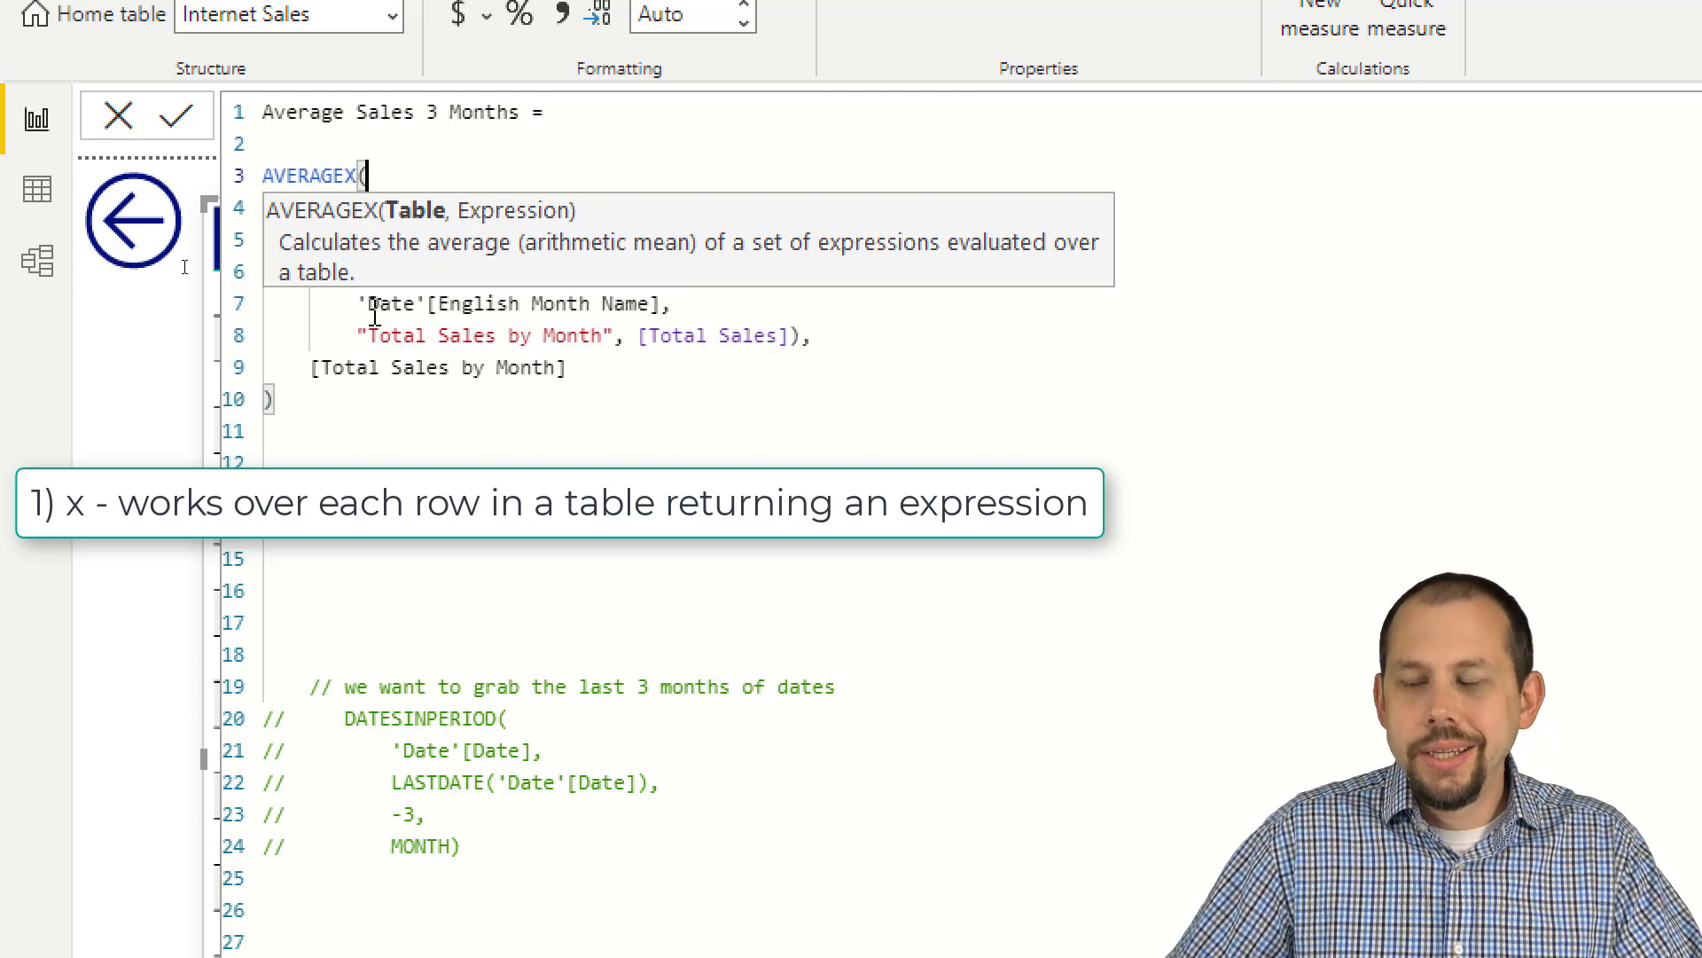
left_click_drag(356, 337, 804, 336)
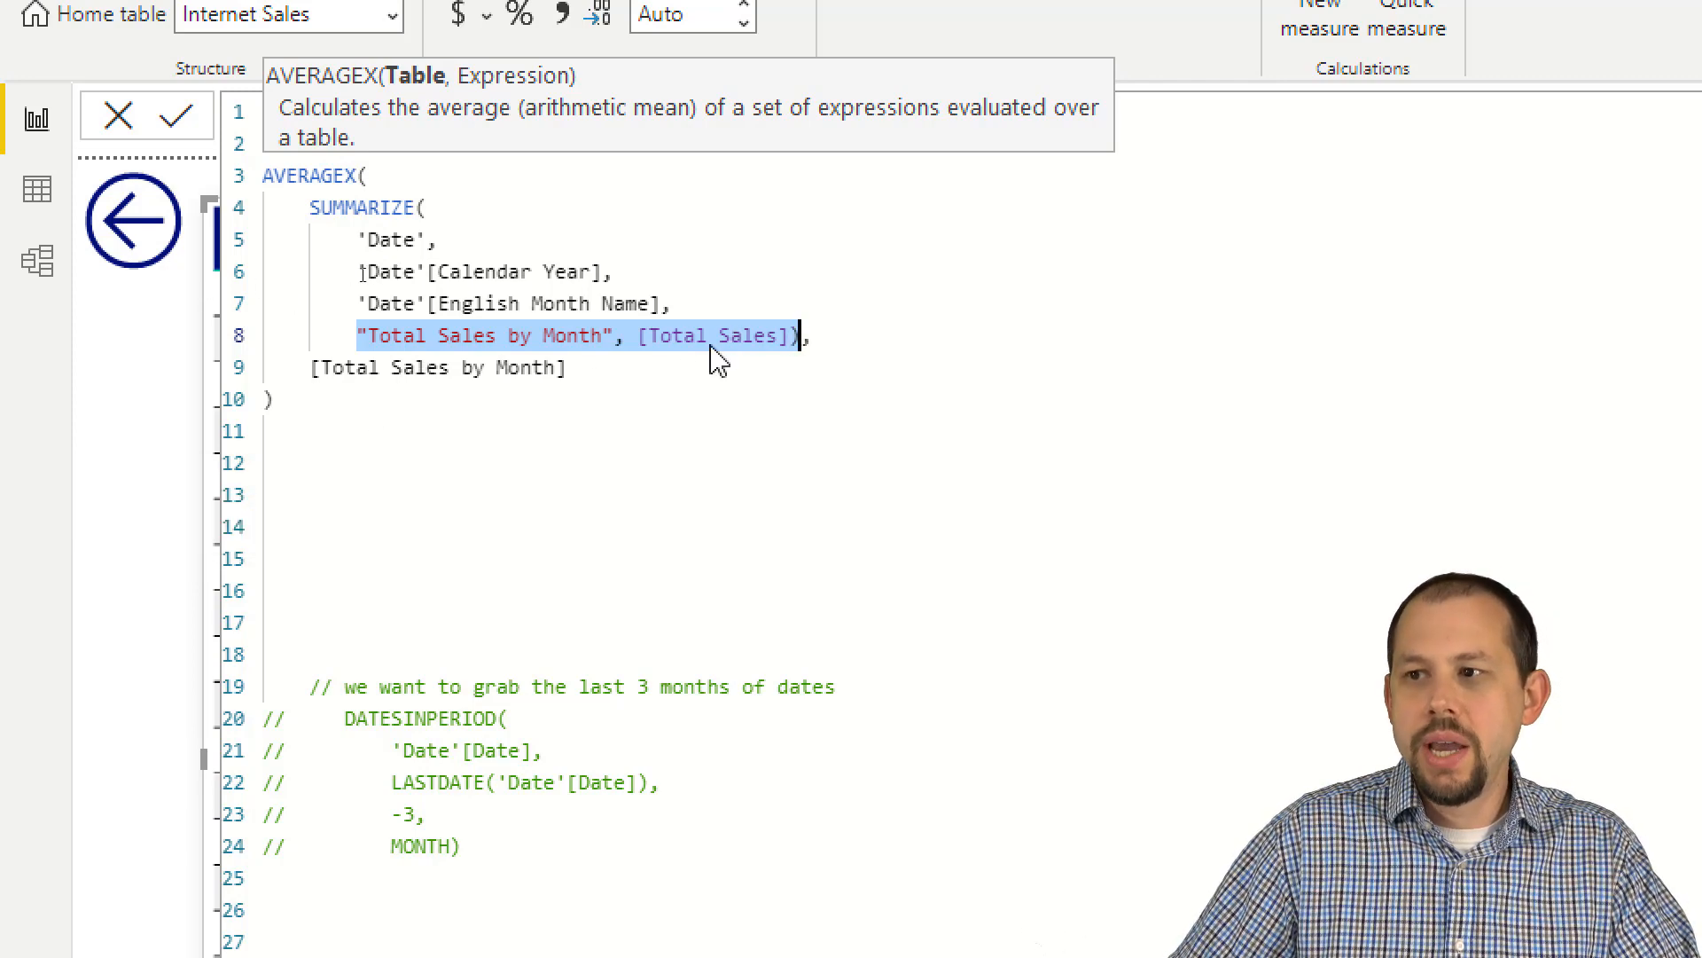
left_click(791, 337)
key("shift+Up")
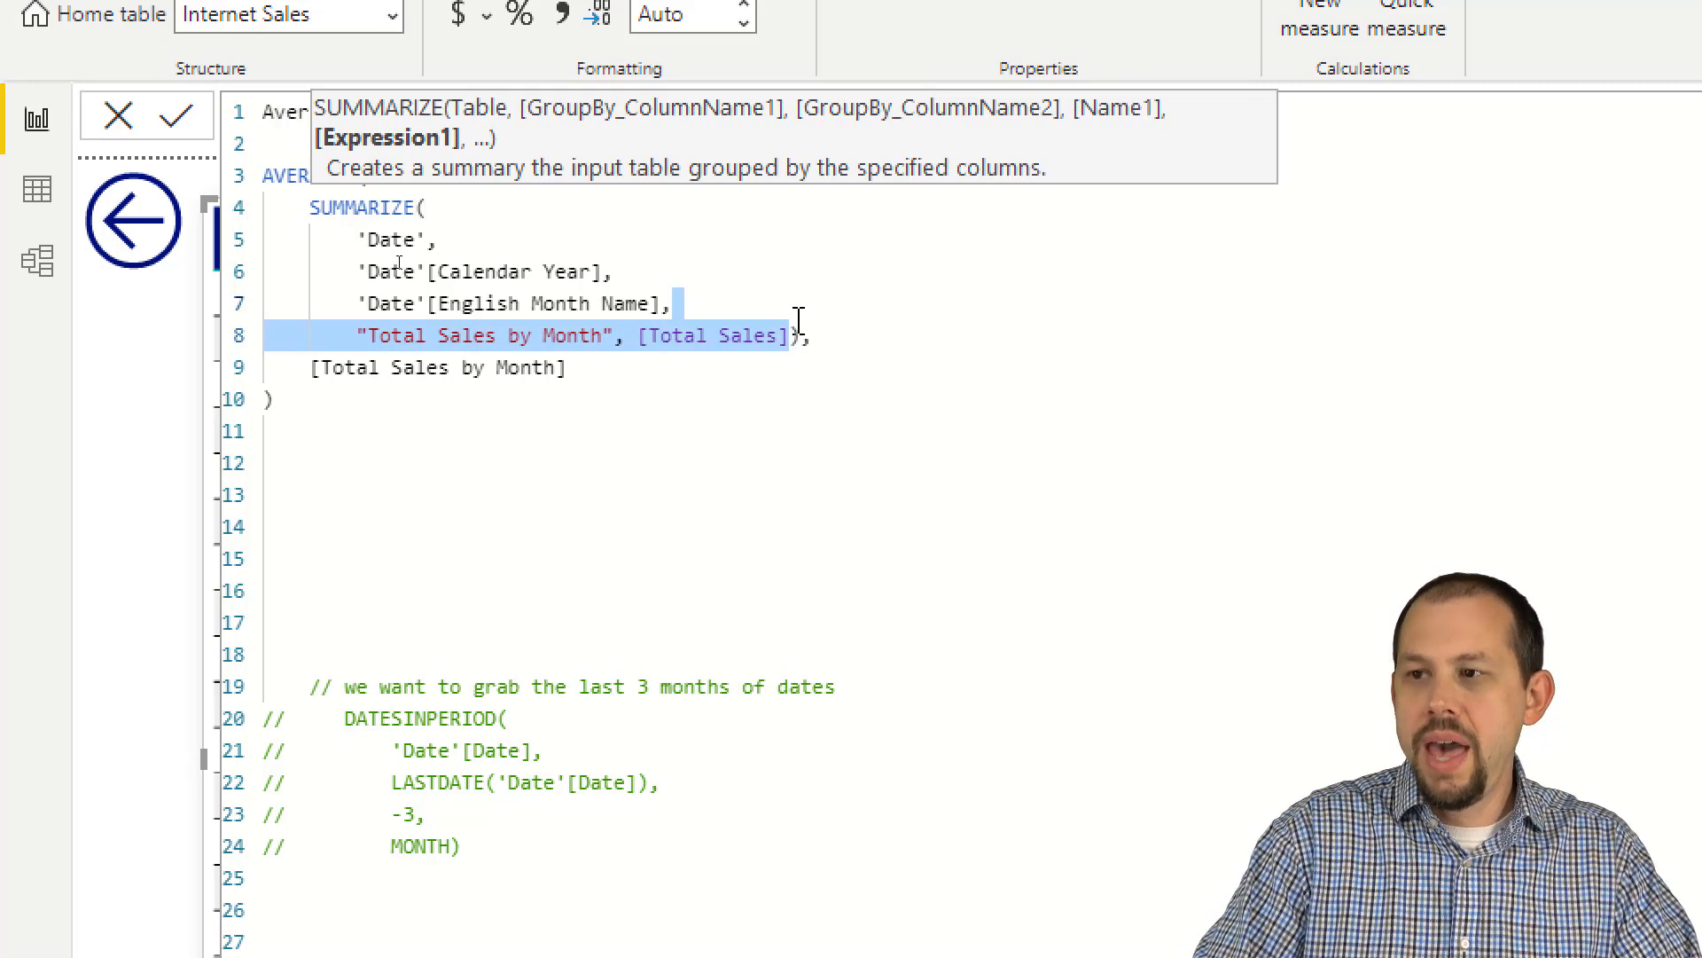
key("BackSpace")
key("BackSpace")
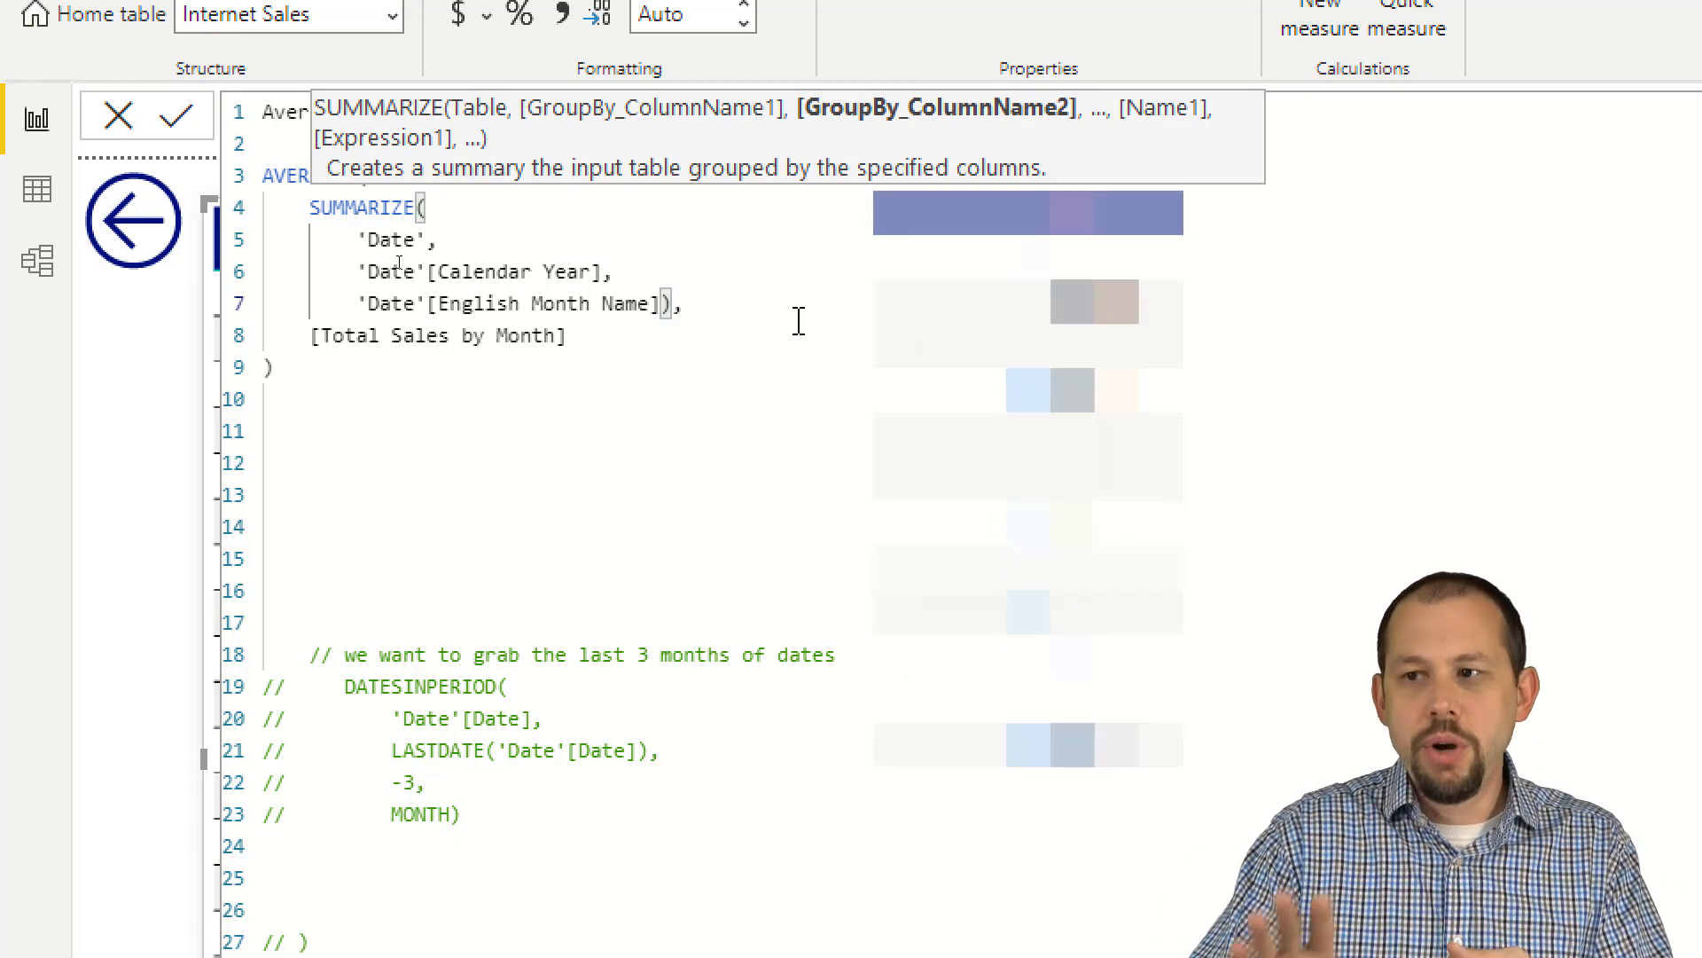
Step: Change the AVERAGEX expression to [Total Sales] and collapse the formula editor to review the measure in the table visual
left_click(460, 335)
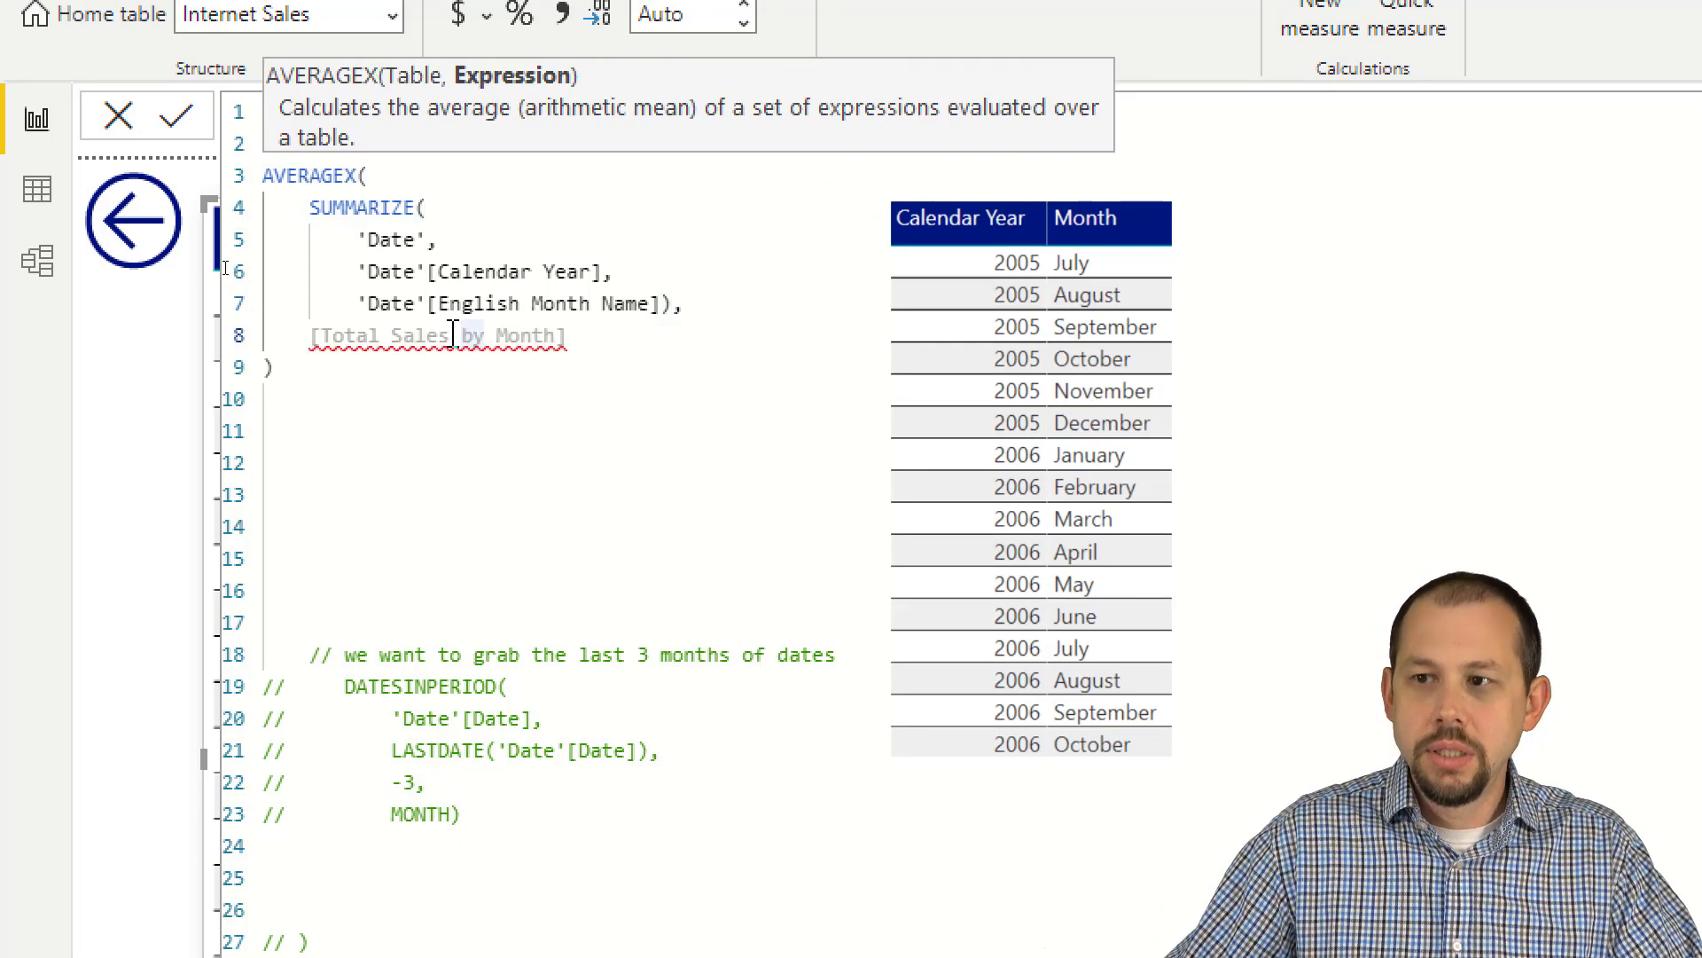
left_click_drag(450, 335, 576, 342)
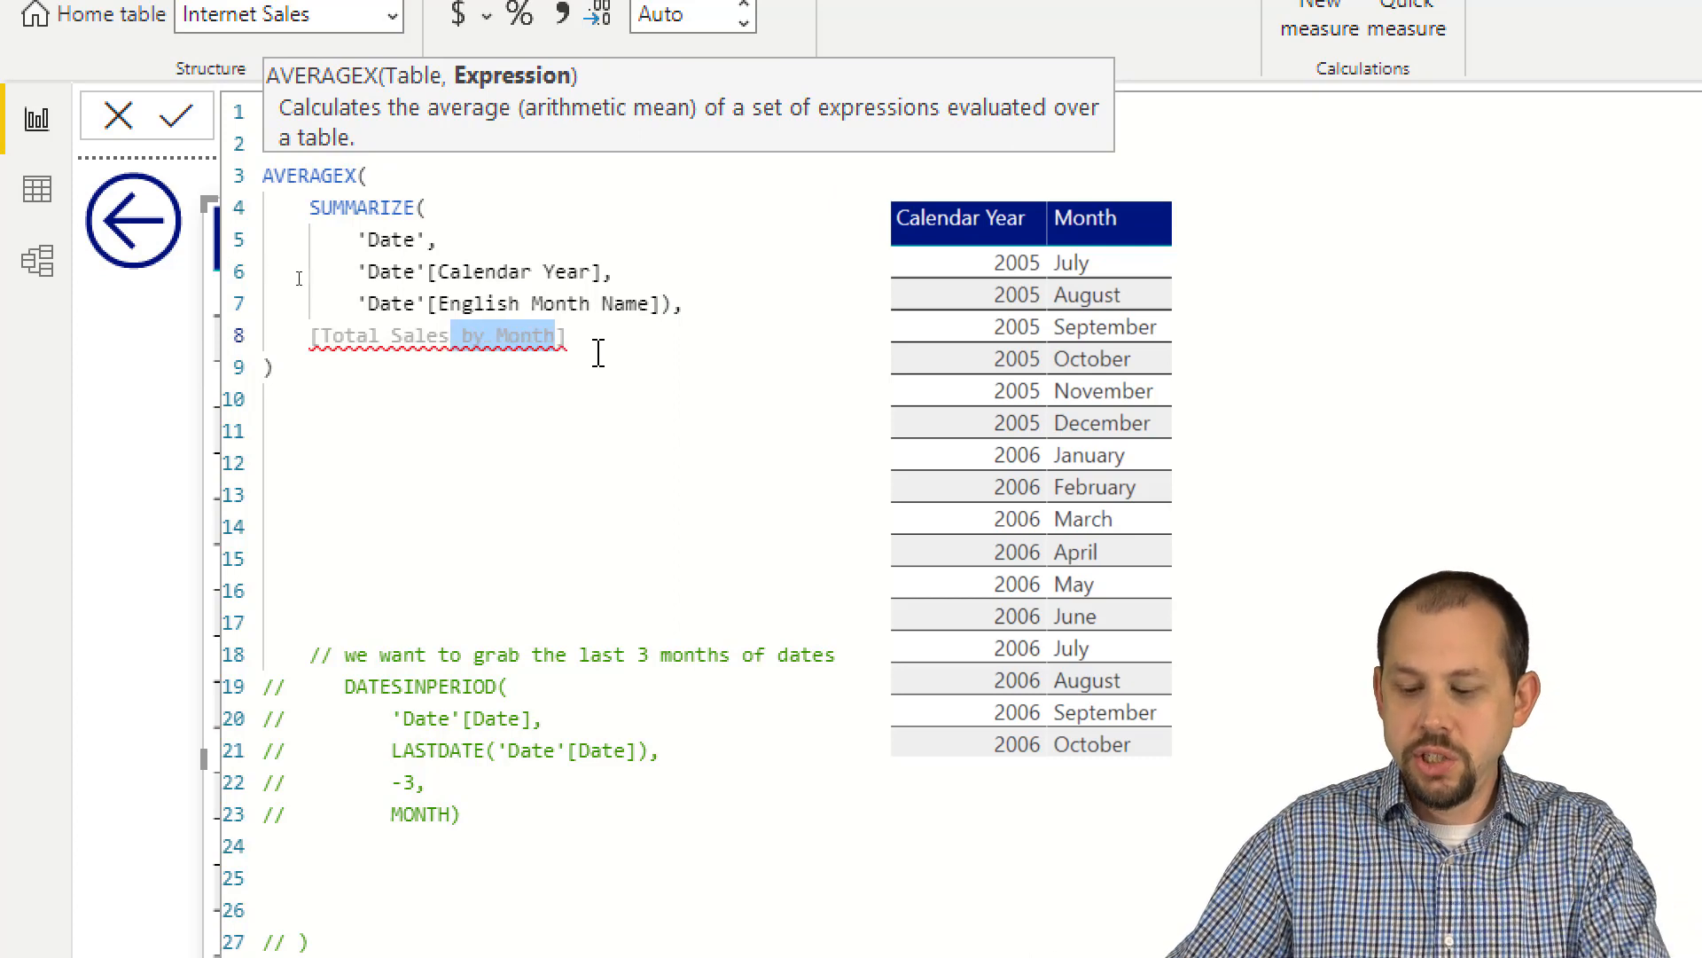
key("BackSpace")
left_click(589, 306)
left_click(726, 284)
left_click(647, 337)
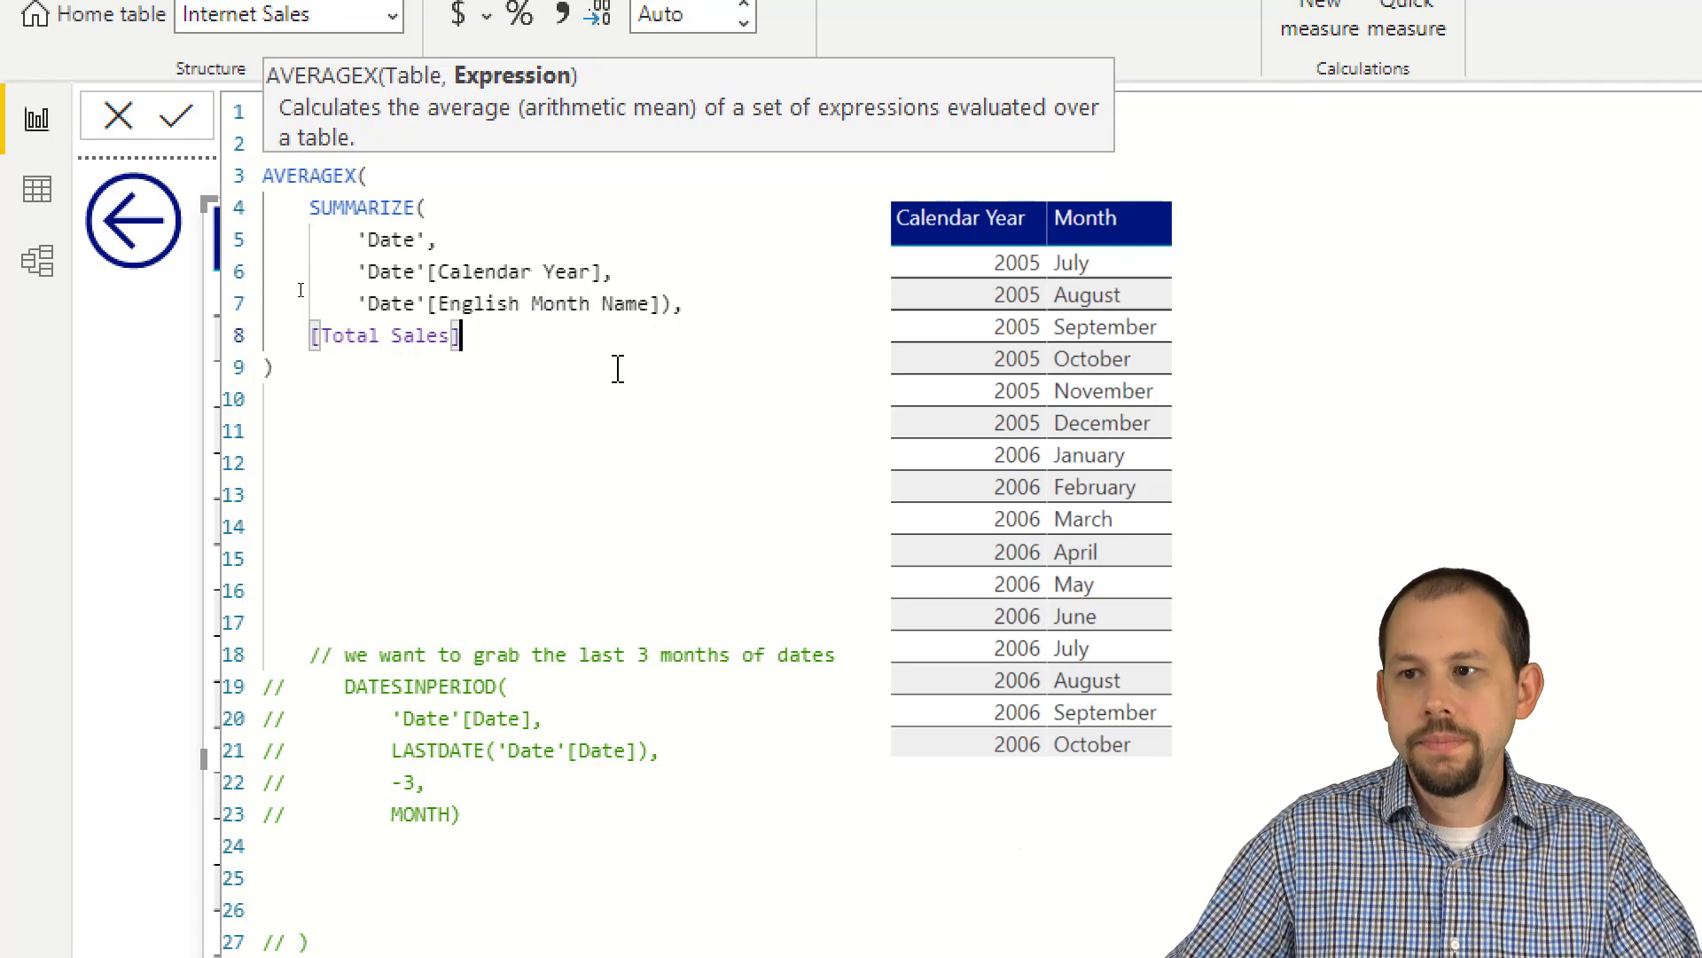
left_click(589, 367)
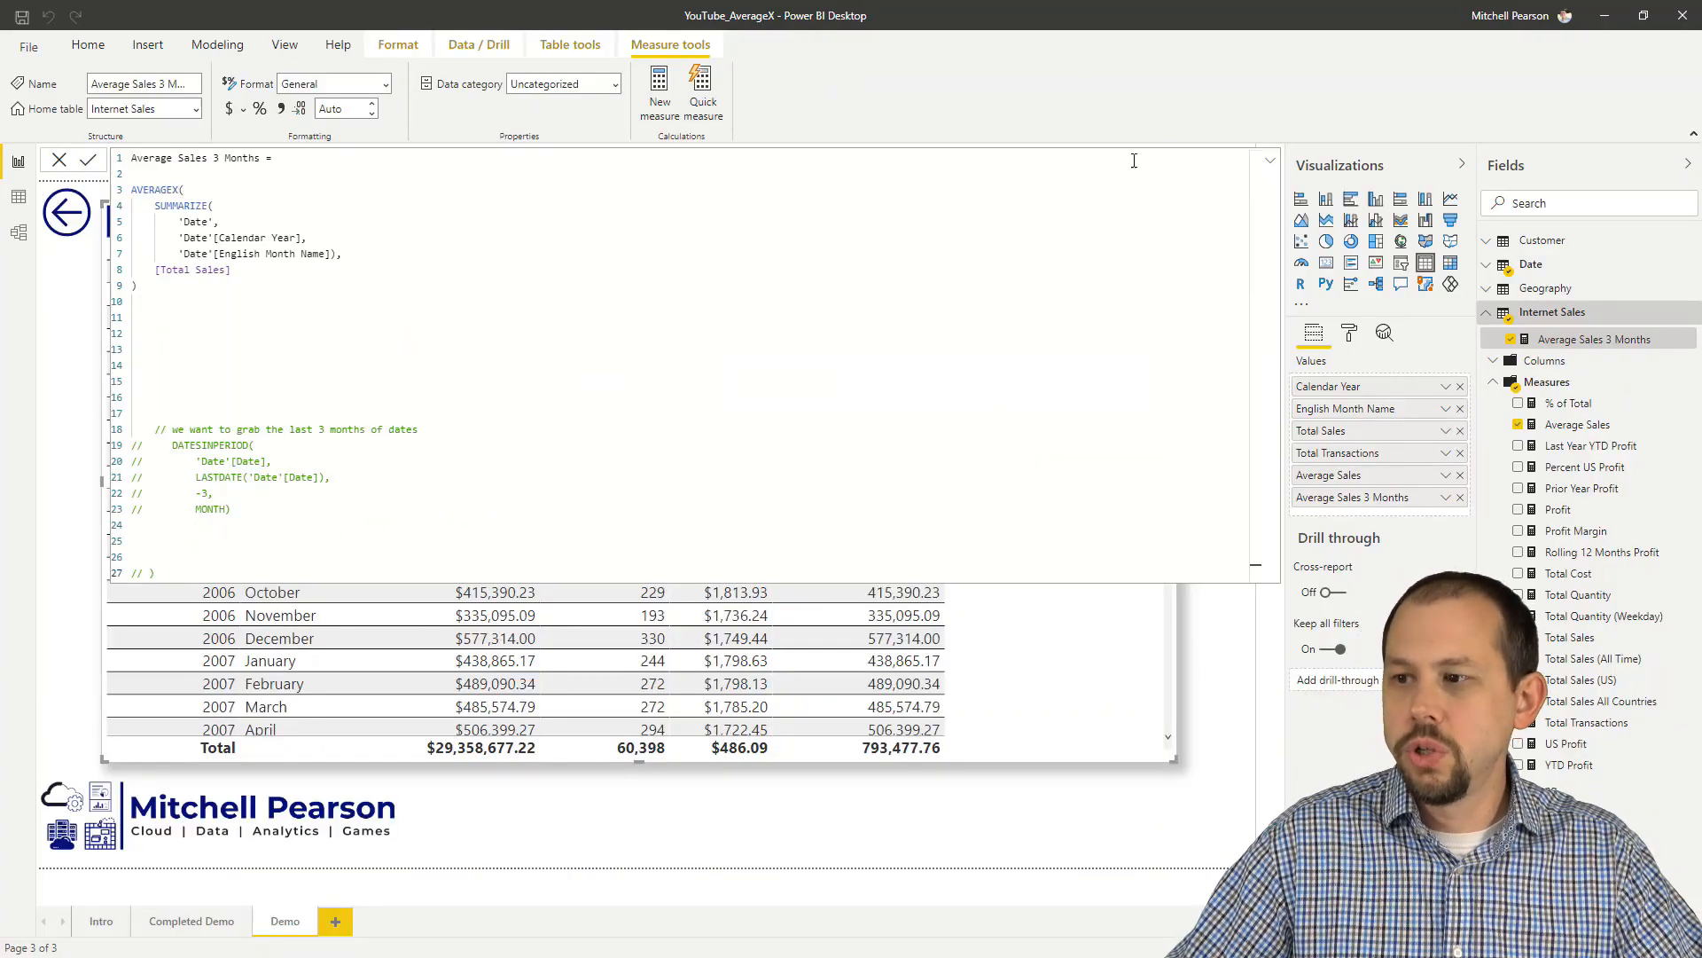
left_click(1270, 160)
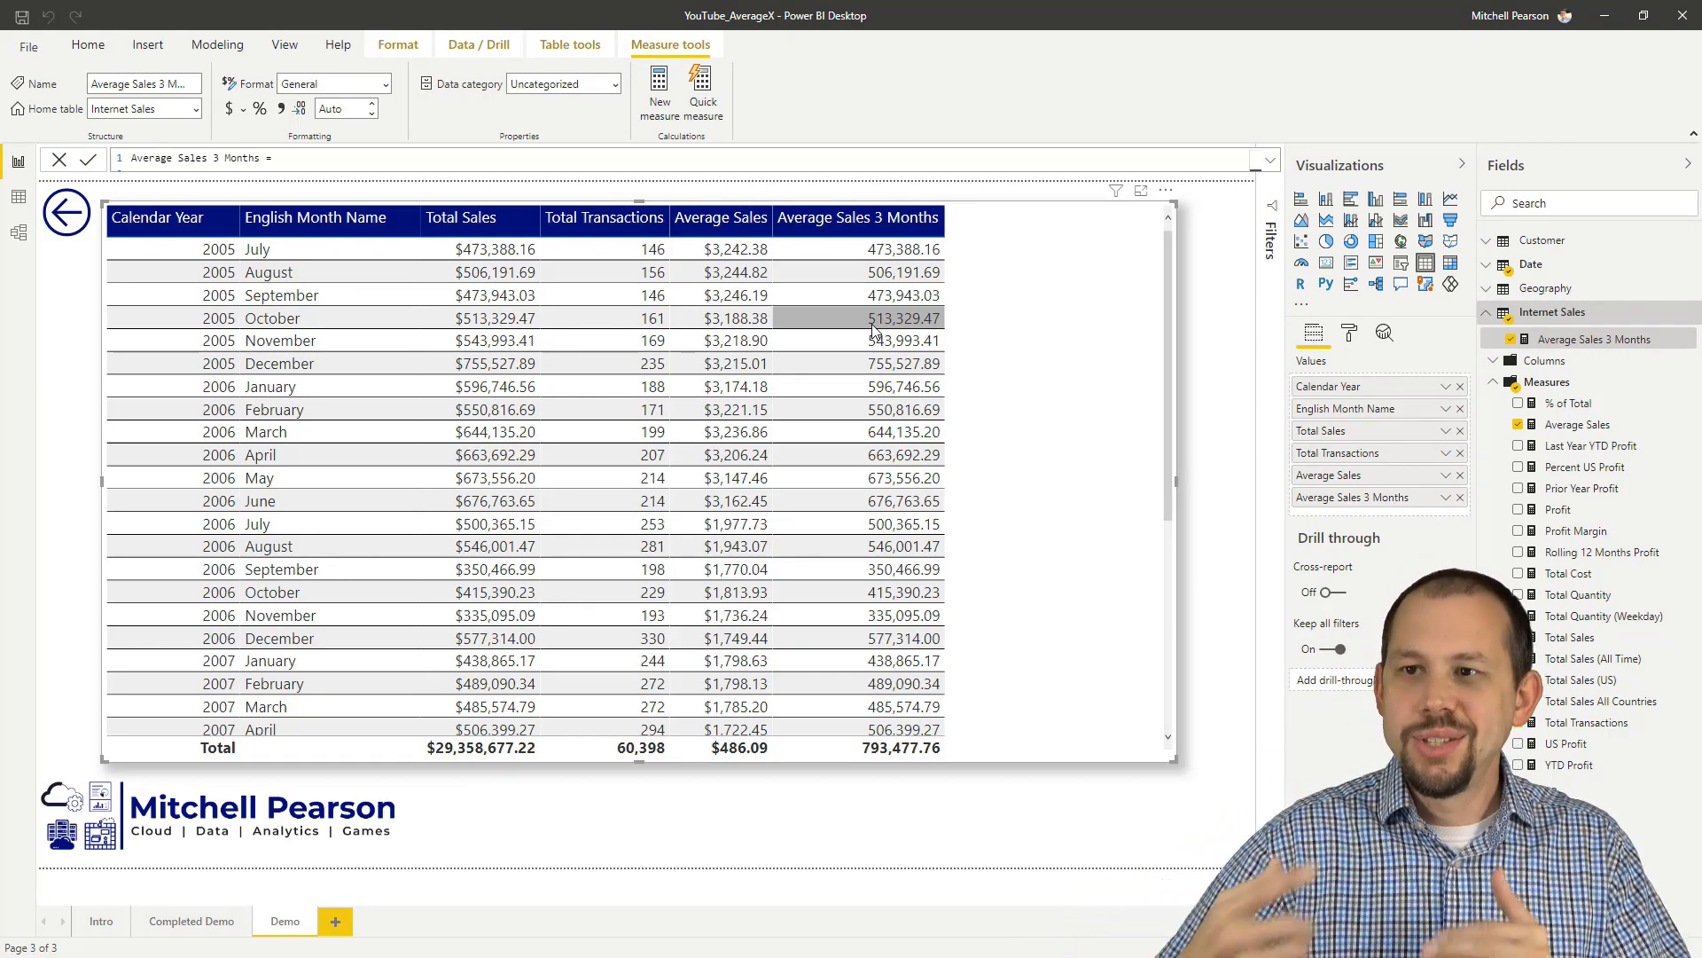
Step: Uncomment the DATESINPERIOD block and delete its "we want to grab the last 3 months of dates" note and surplus blank lines above
left_click(1270, 160)
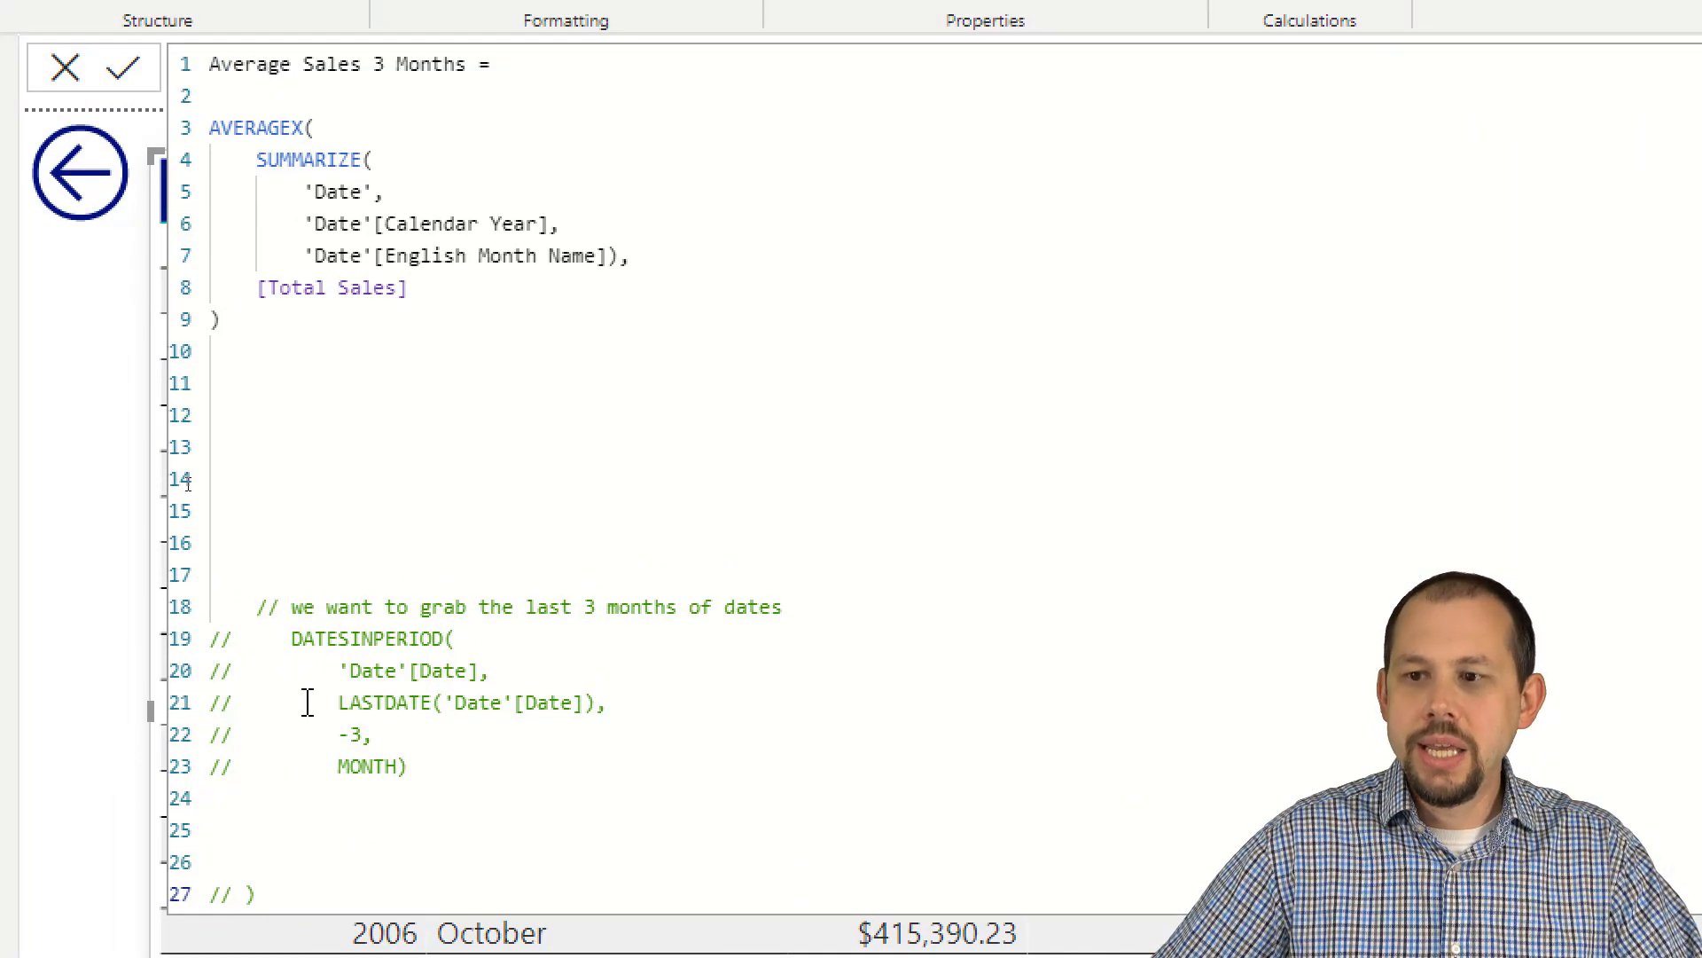
left_click_drag(323, 889, 226, 571)
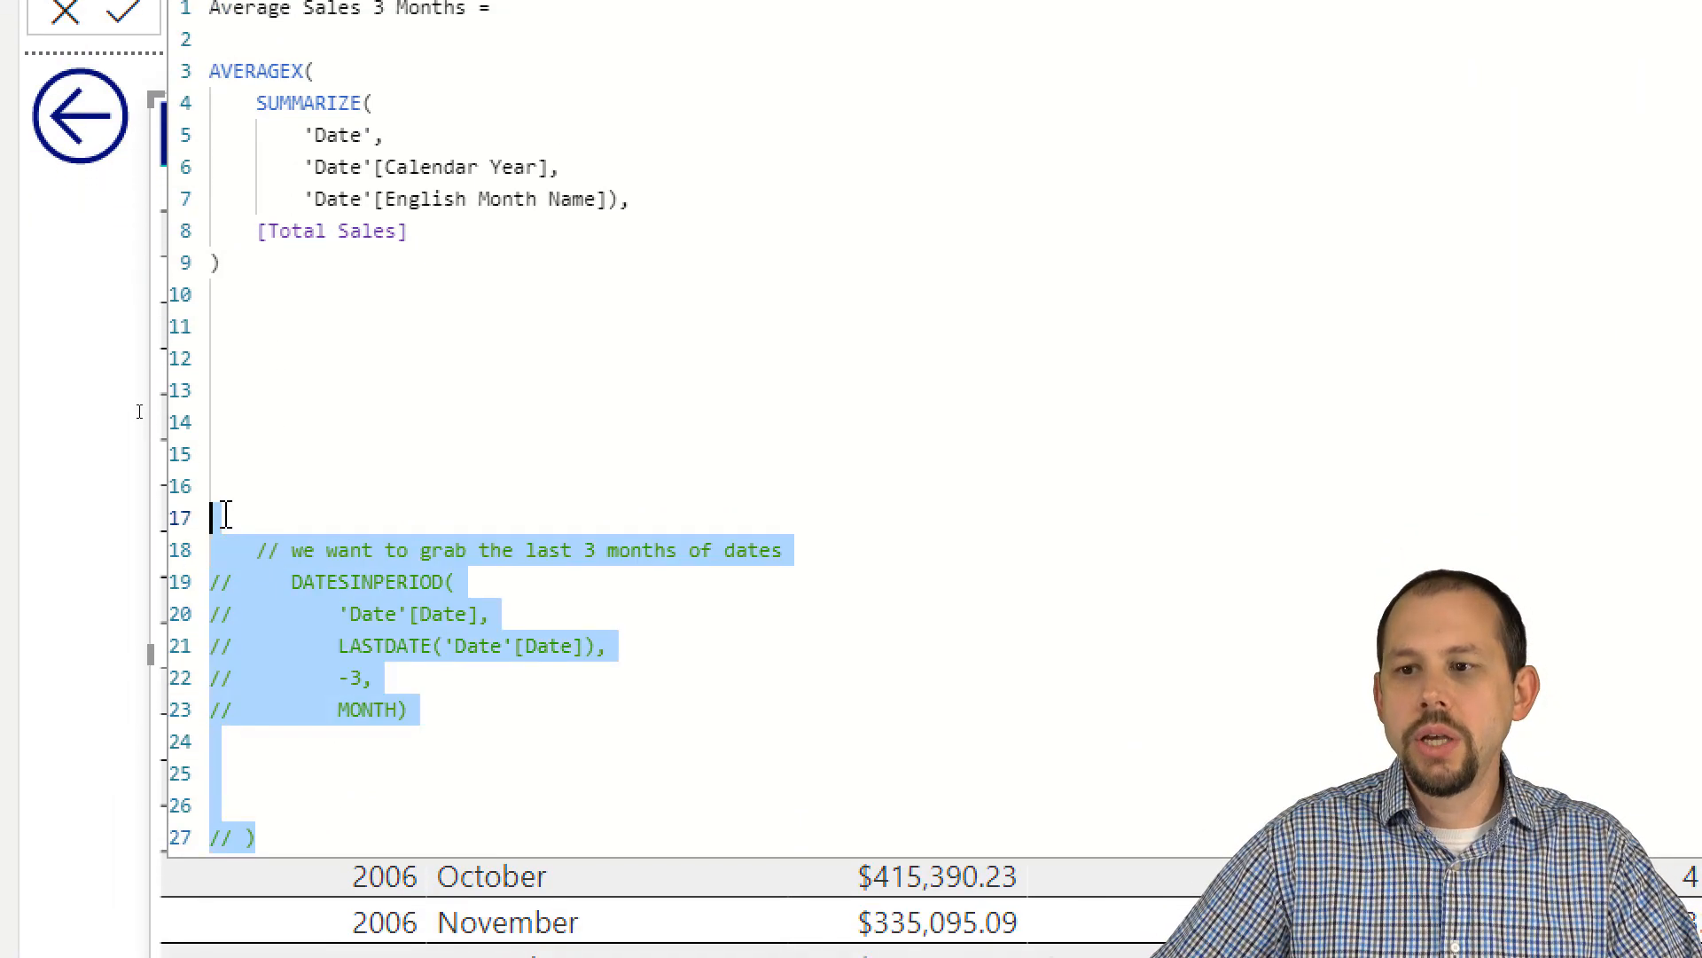
key("ctrl+/")
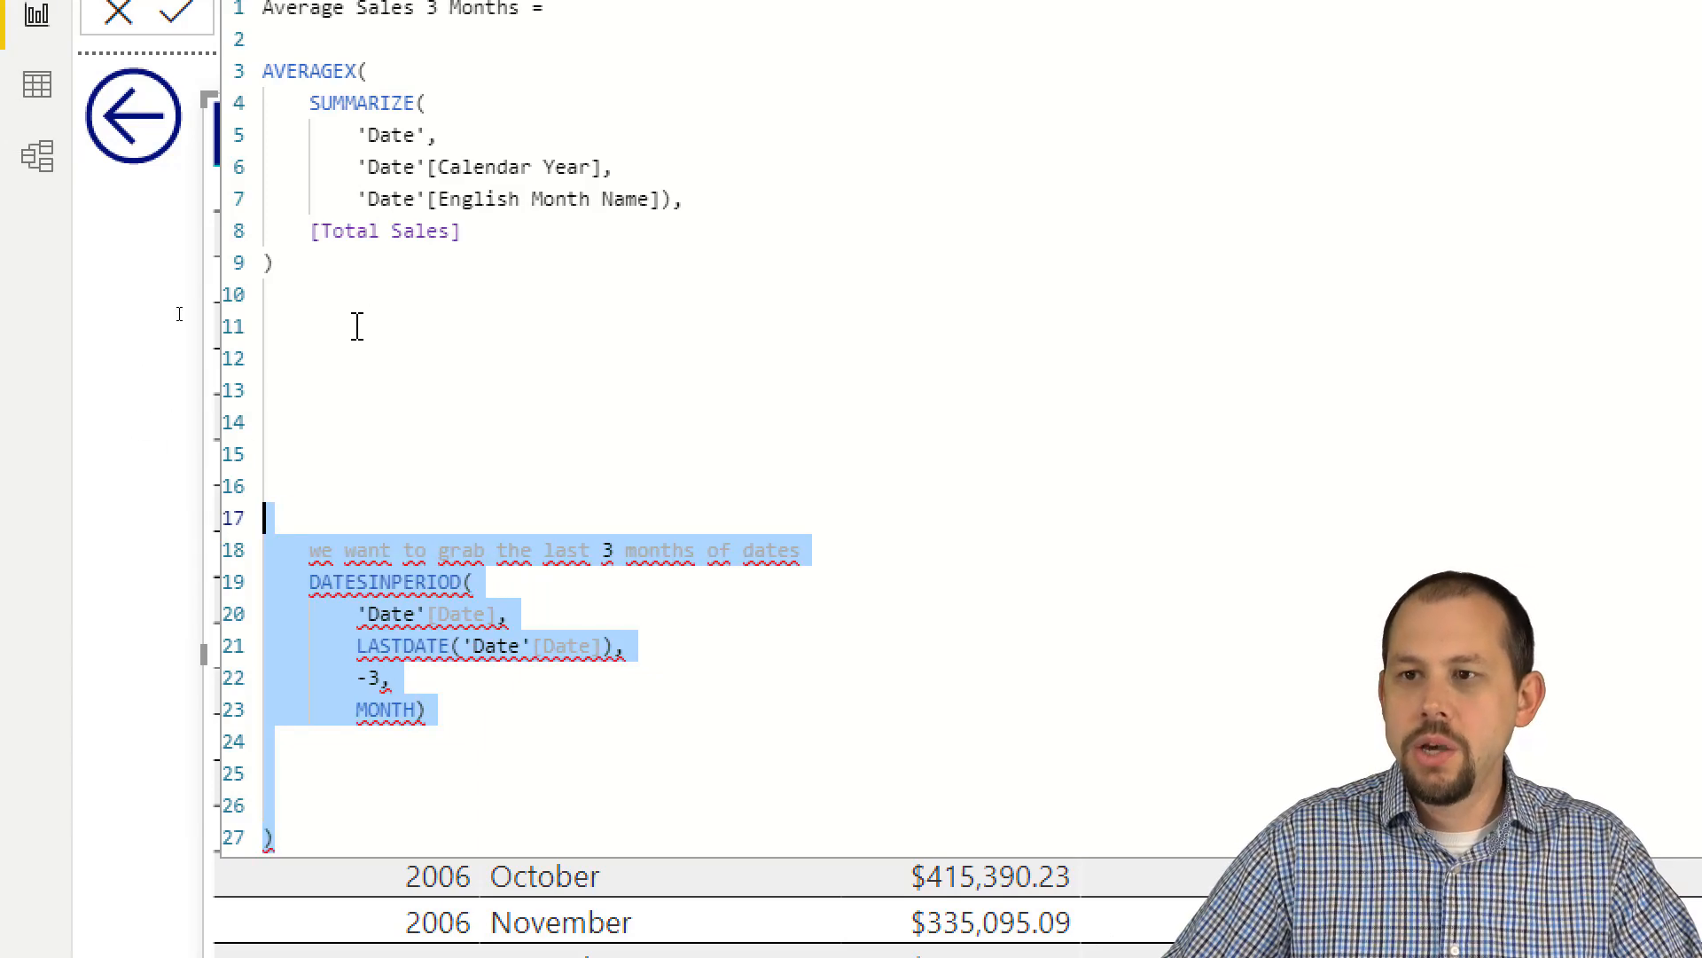
left_click_drag(824, 558, 302, 550)
key("BackSpace")
key("BackSpace")
key("BackSpace")
key("BackSpace")
key("BackSpace")
key("BackSpace")
key("BackSpace")
key("BackSpace")
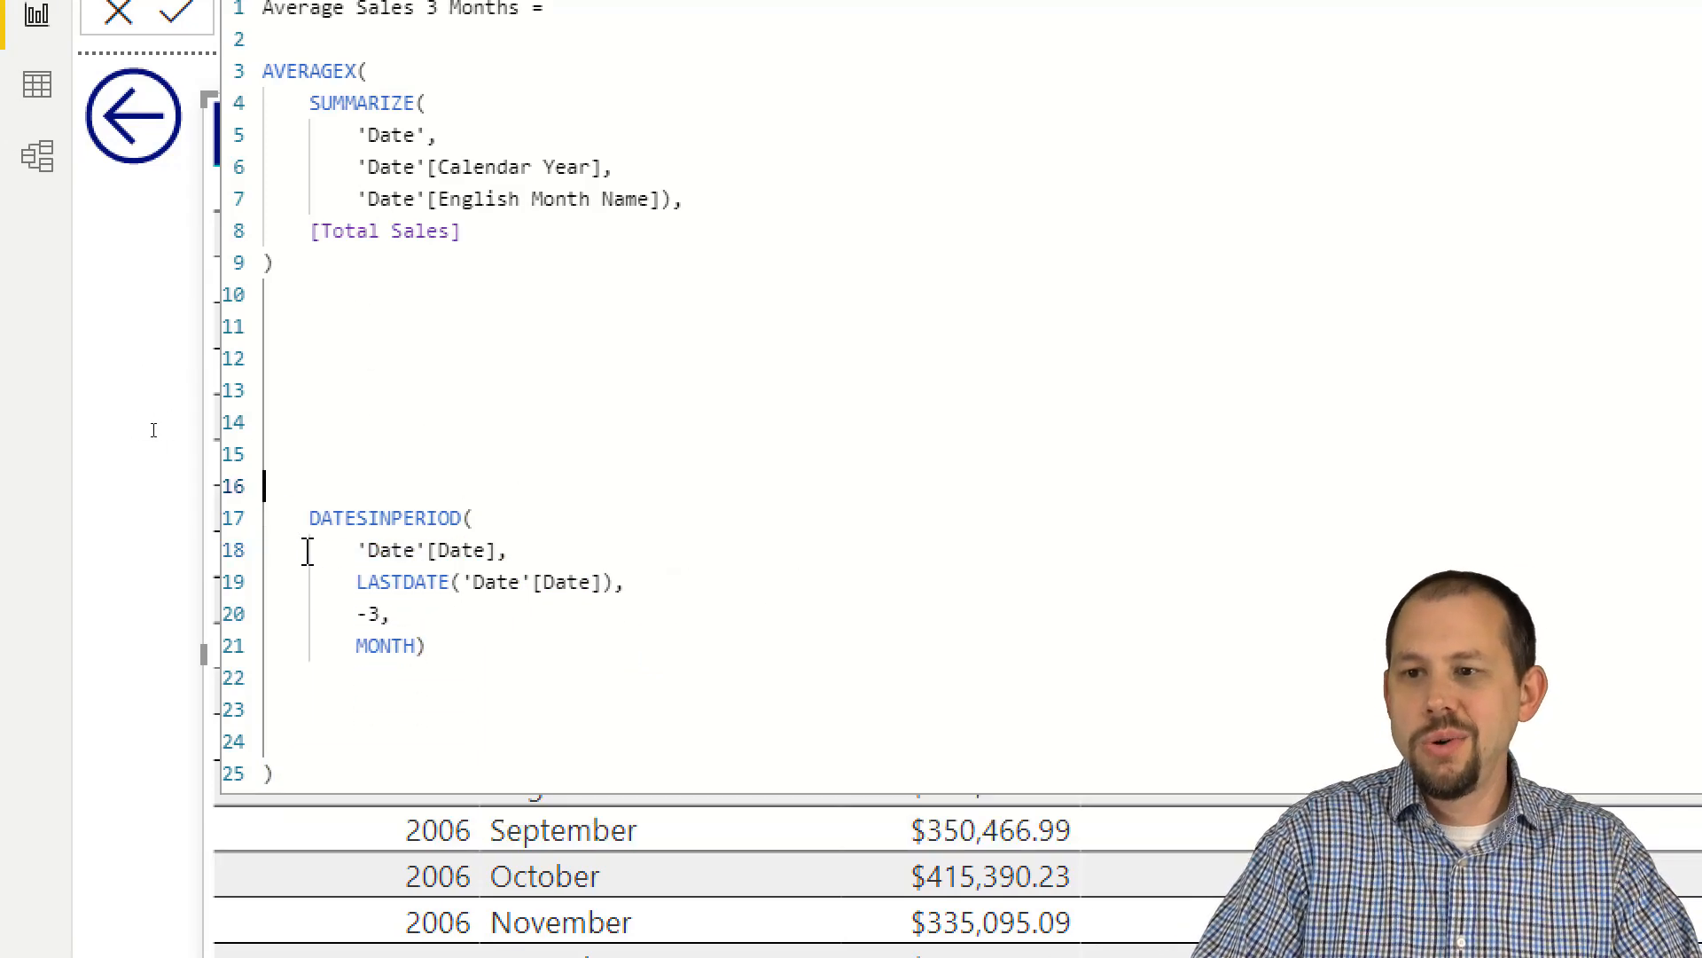
key("Up")
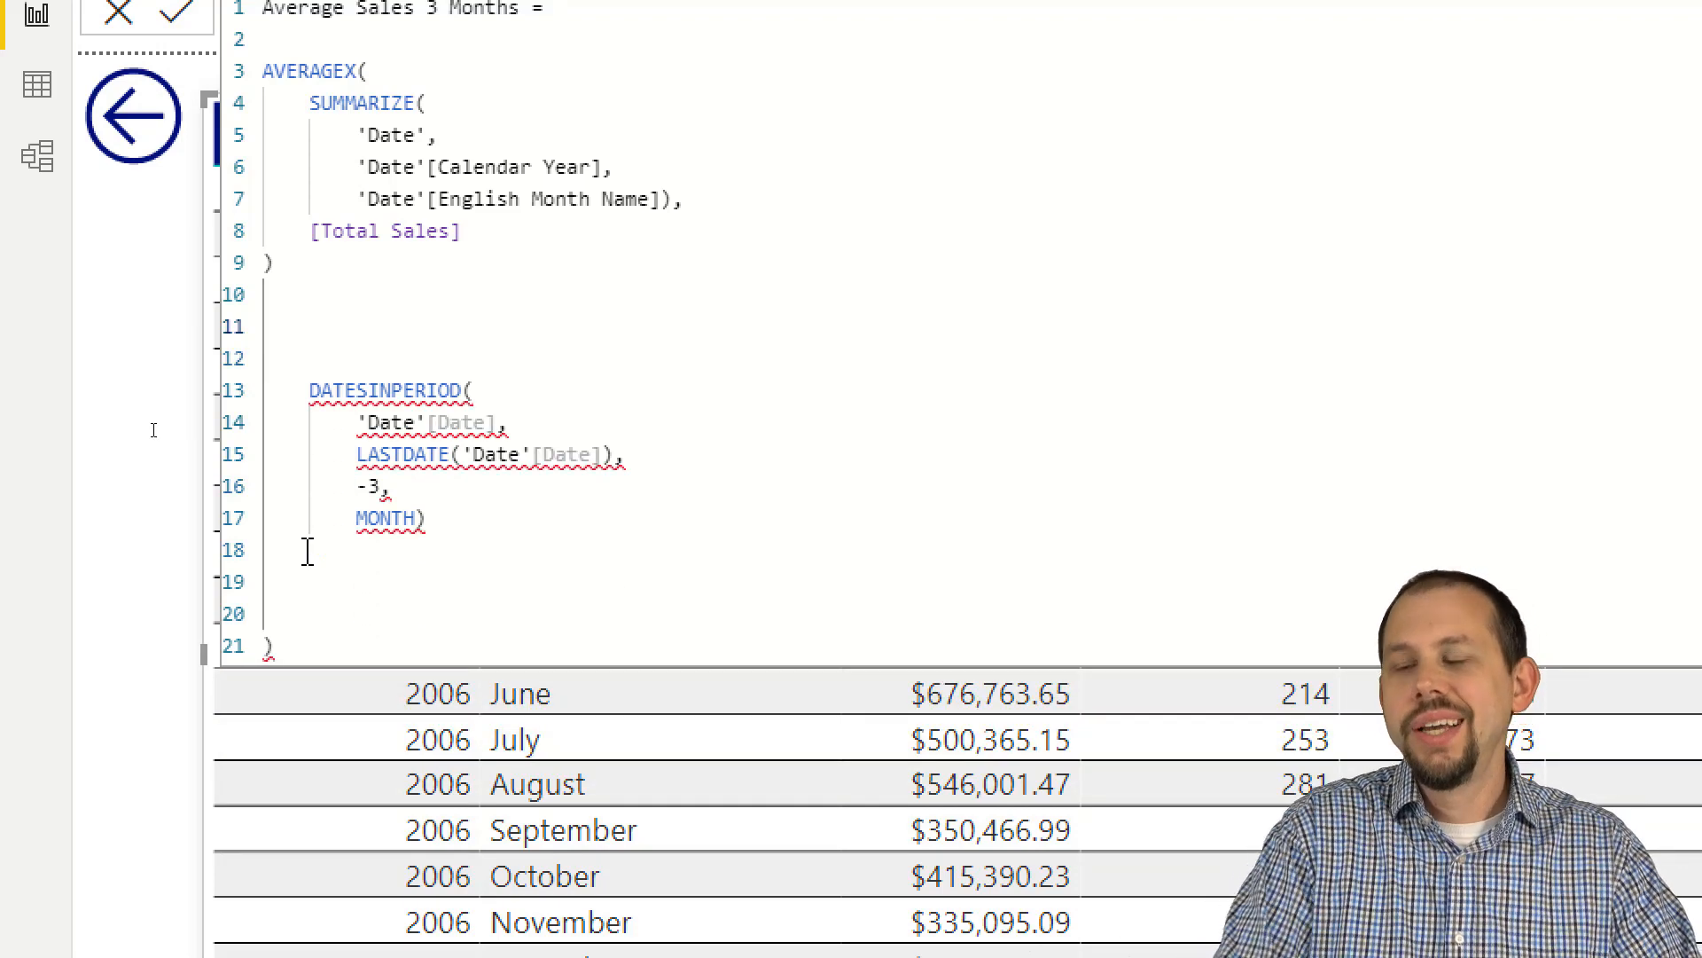
Step: Add the comment line "// CTRL + K + C --> COMMENT CODE" above the DATESINPERIOD block
type("// C")
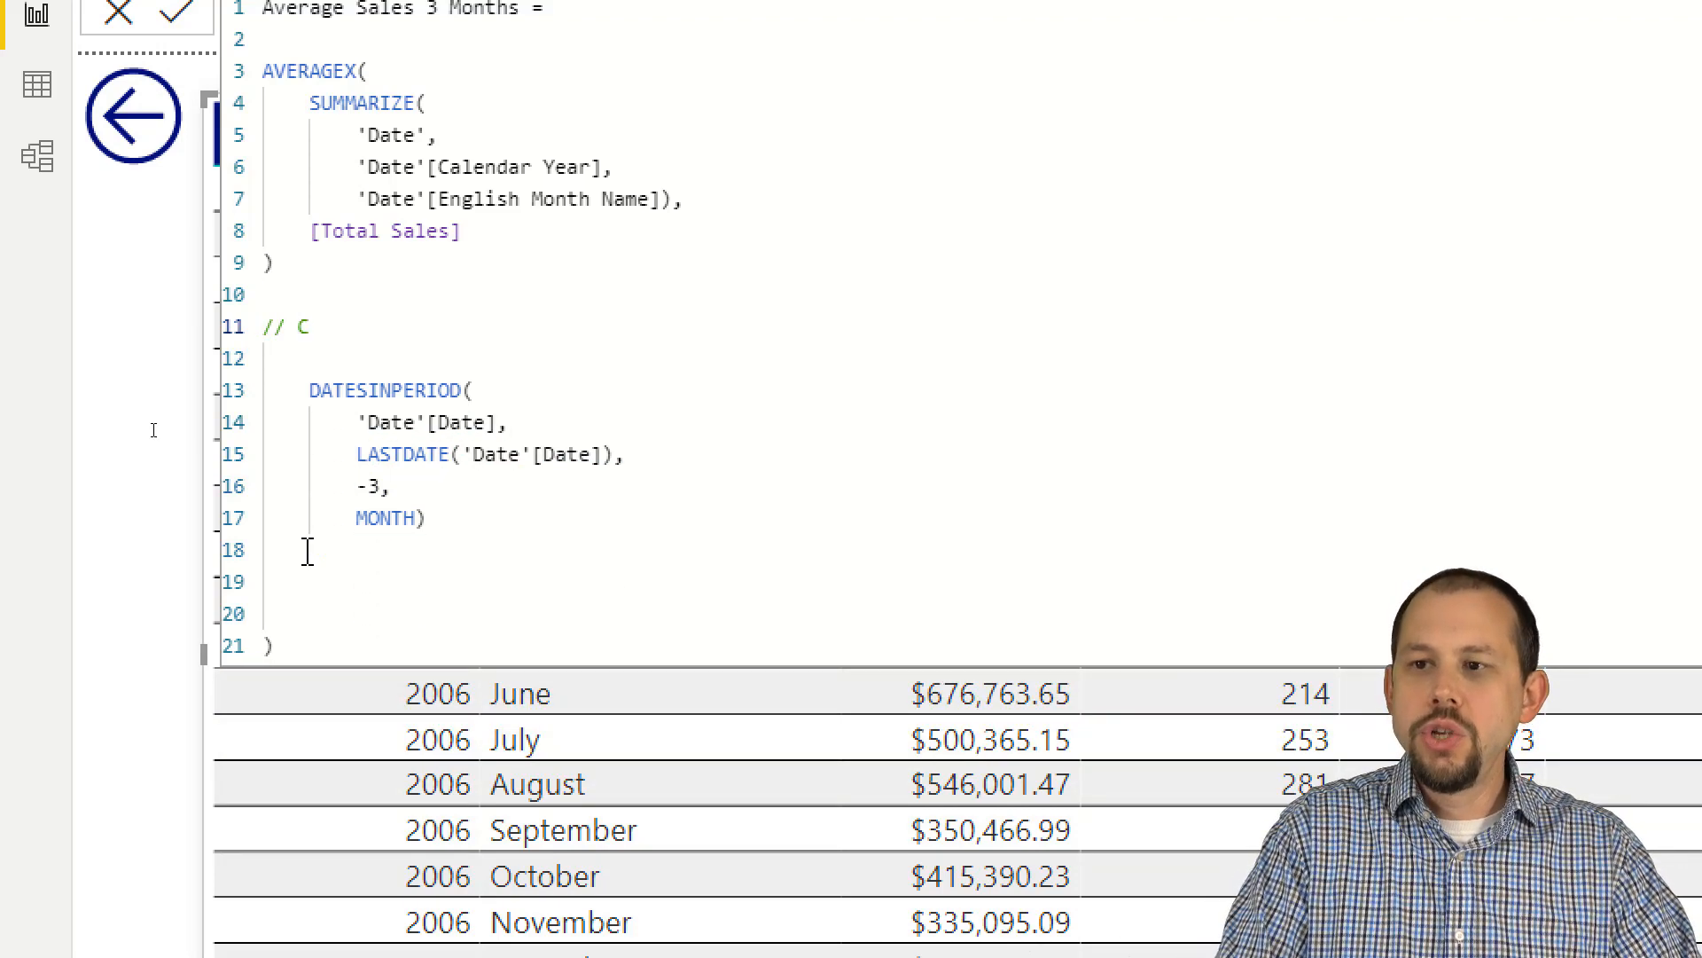
type("TRL ")
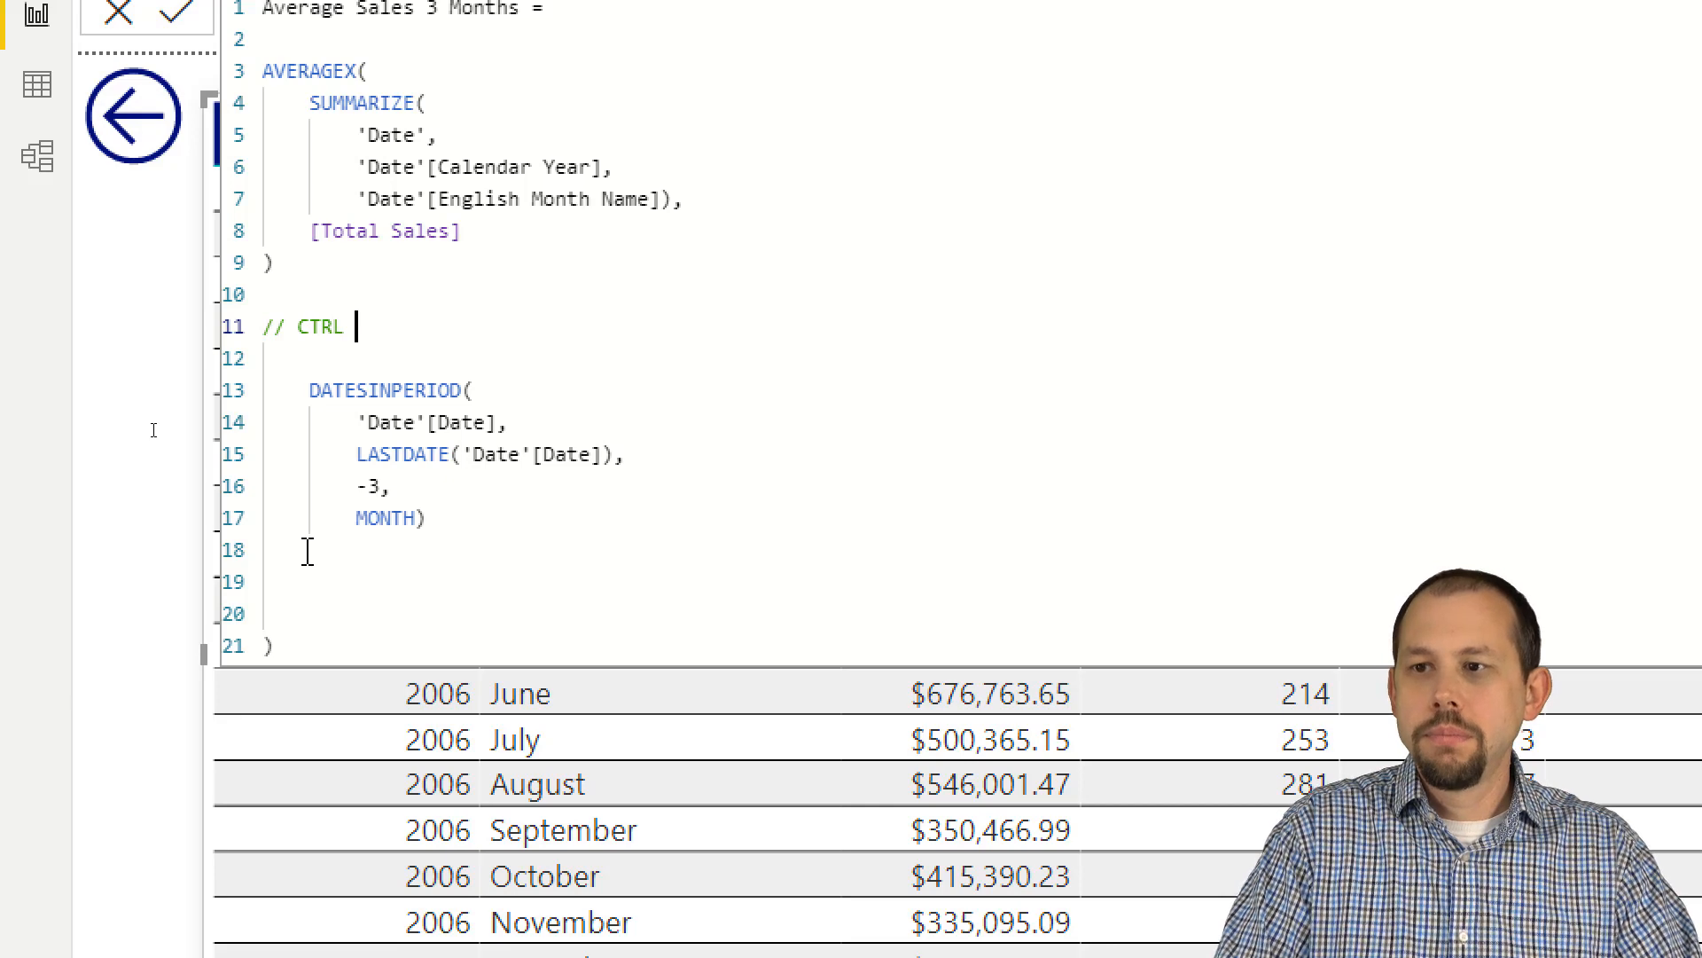
type("+ K +")
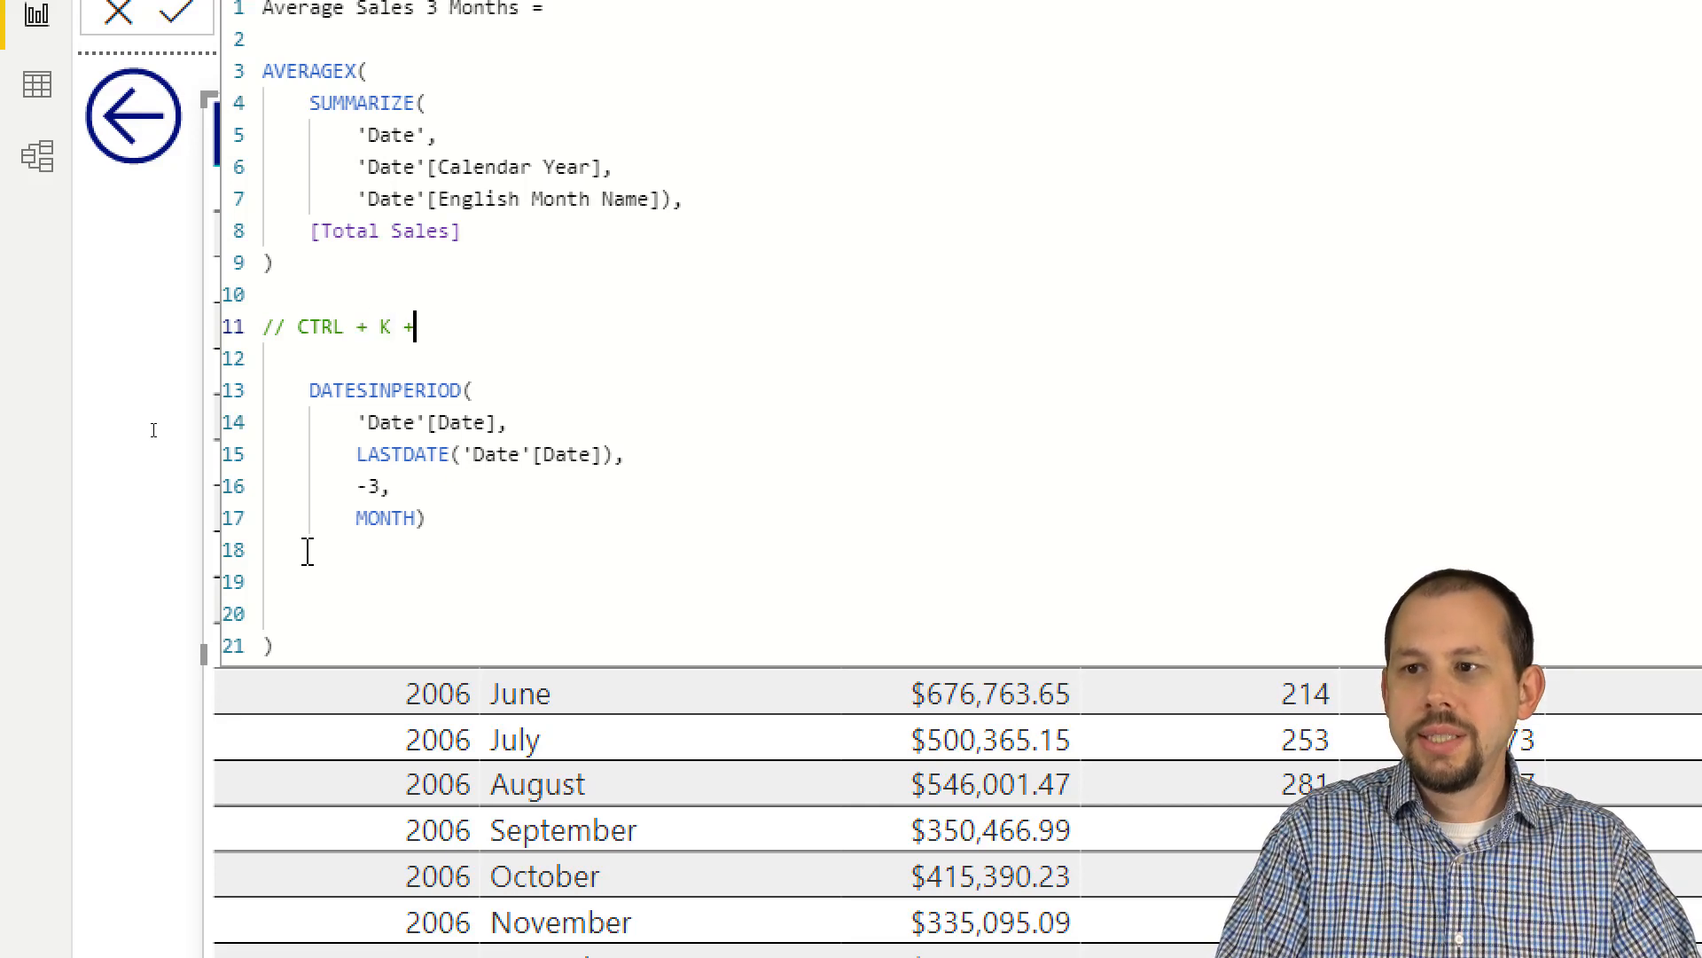
type(" C")
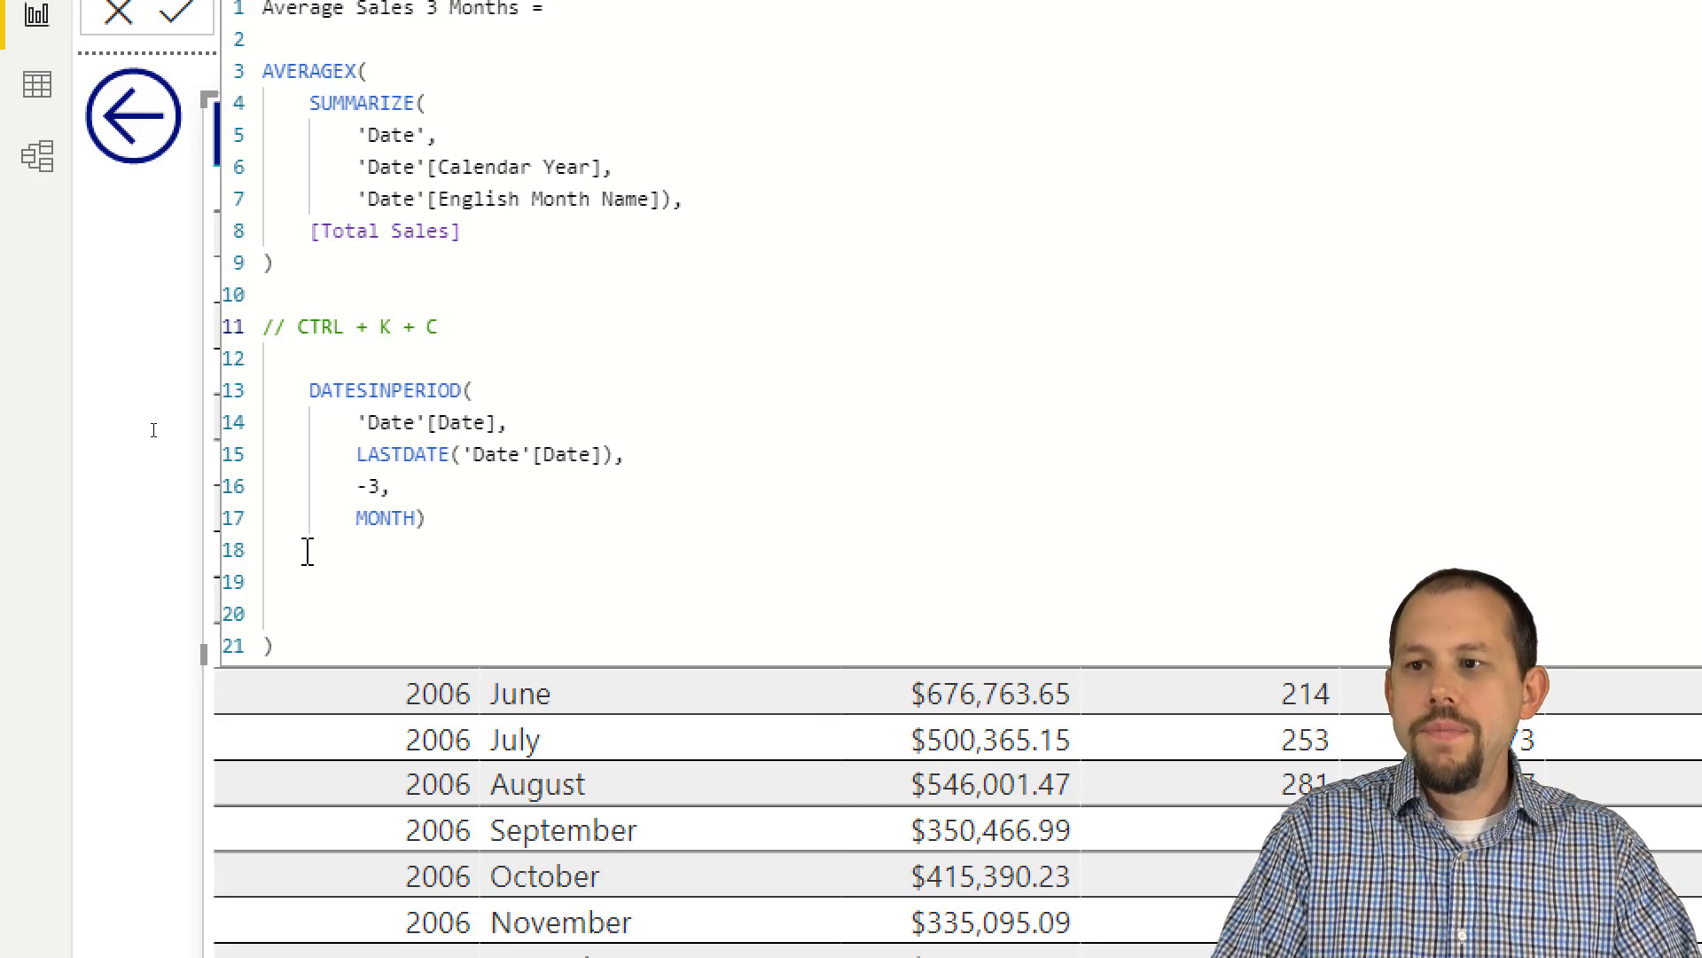
type(" --> CO")
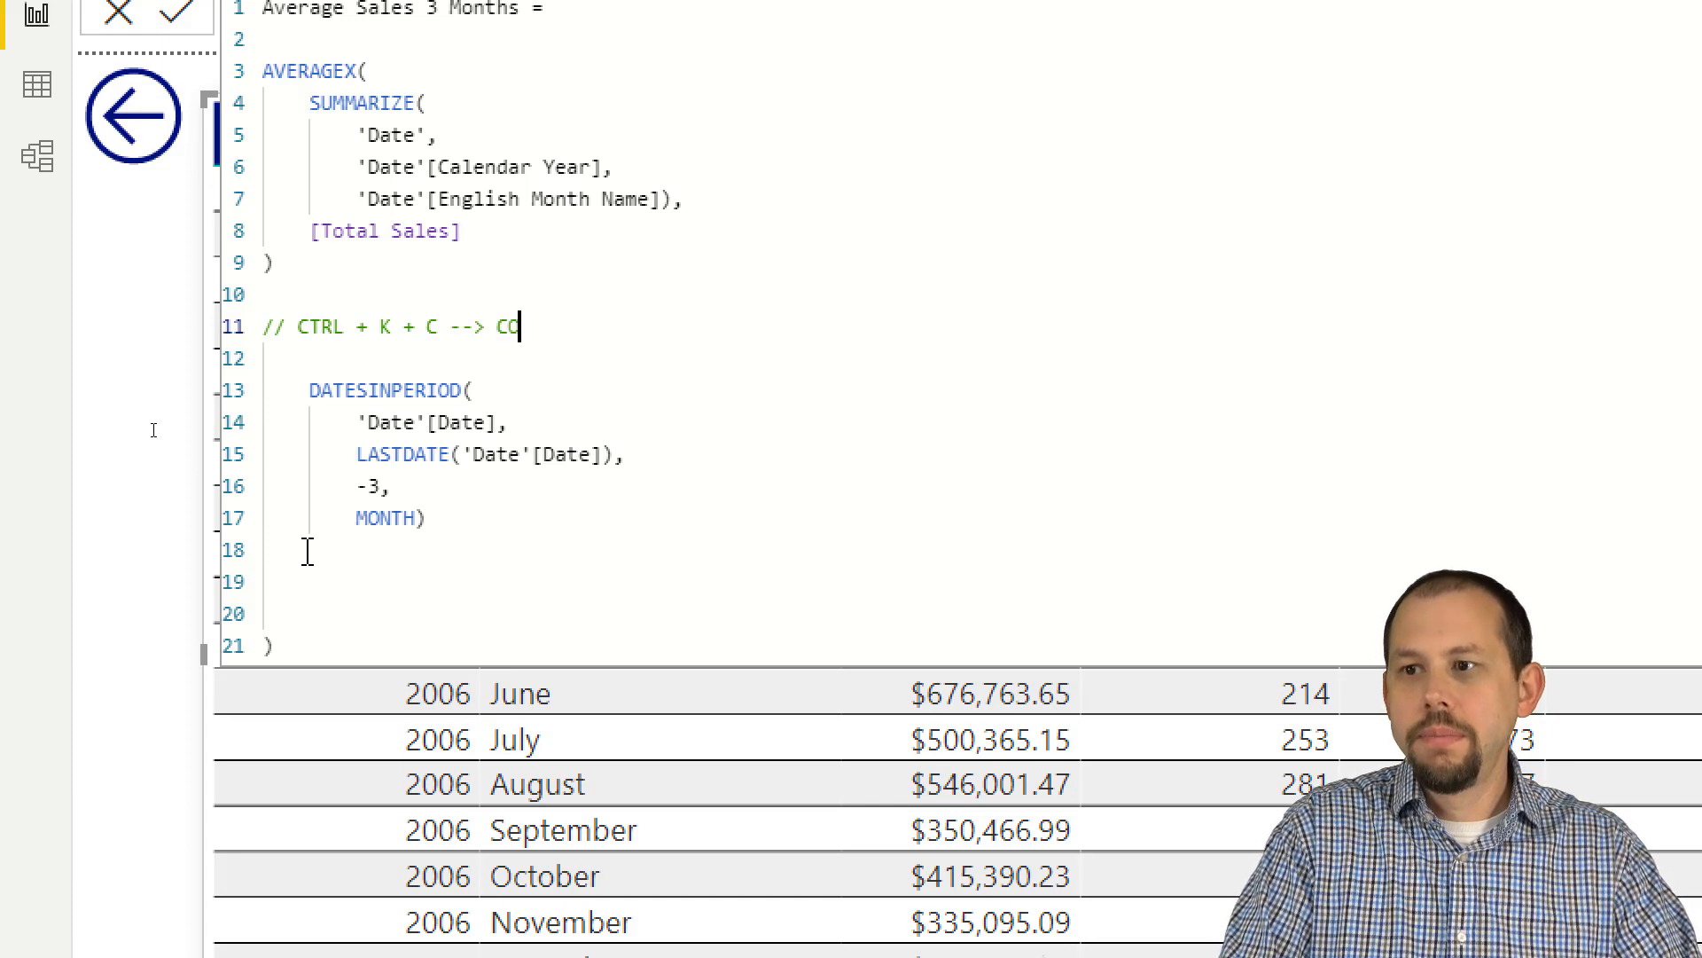
type("MMENT COE")
type("E")
key("Return")
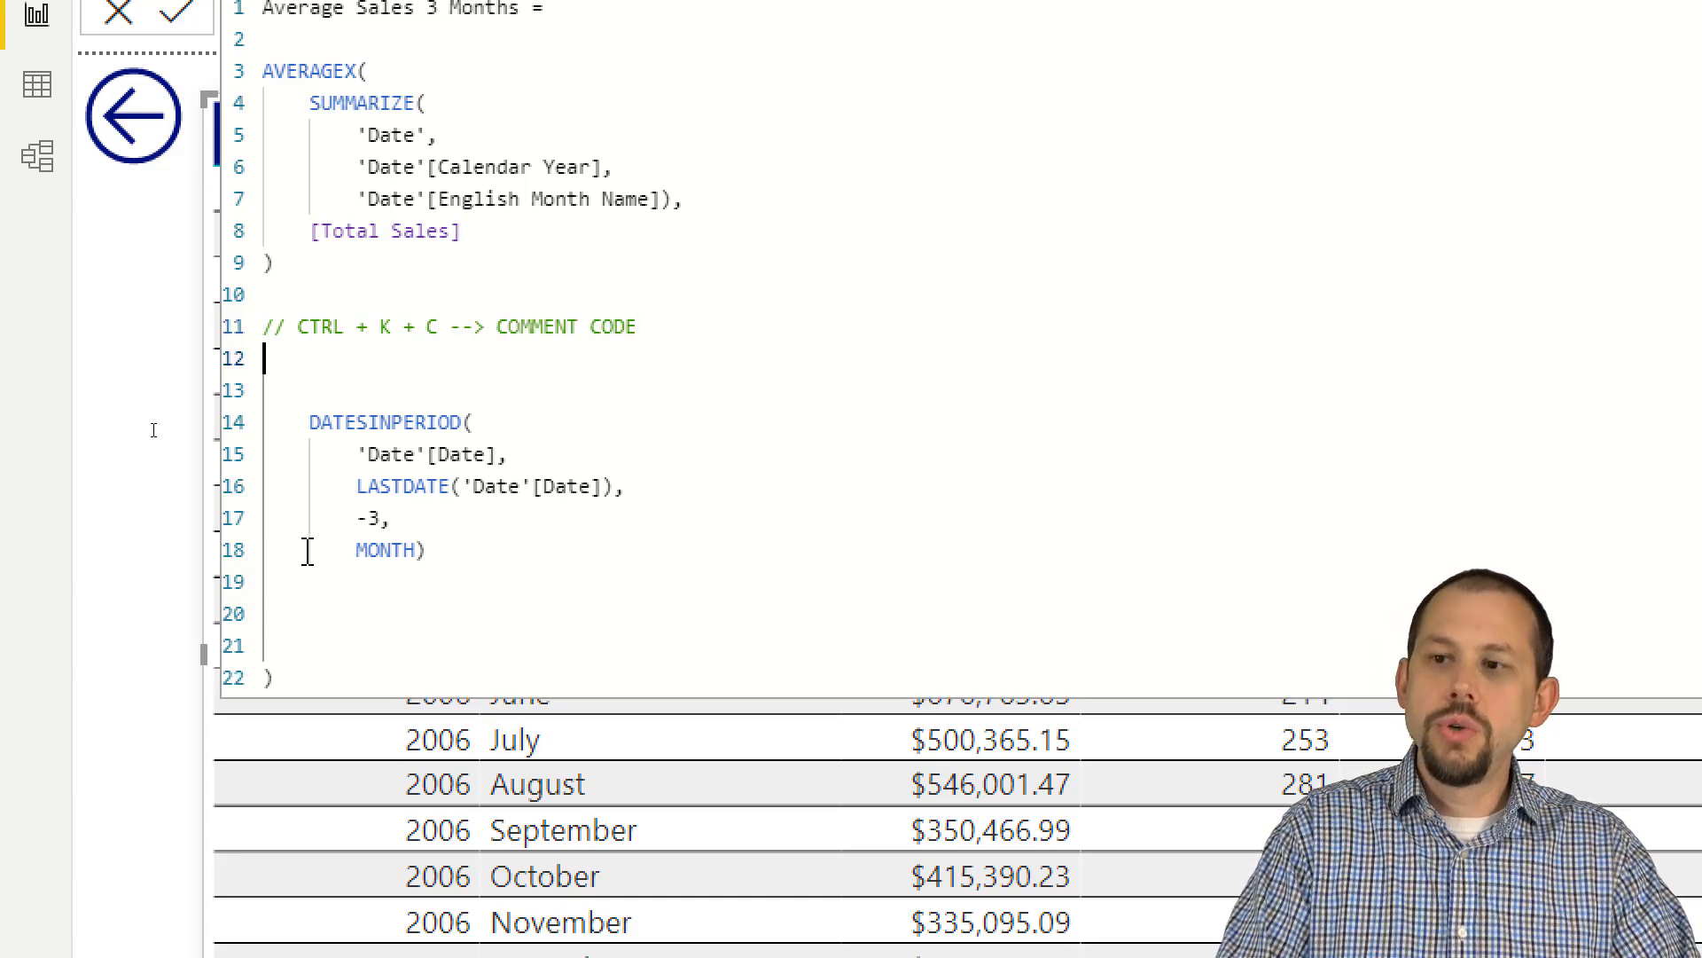
Step: Duplicate the comment line below itself and change the copy to "// CTRL + K + U --> UNCOMMENT CODE"
key("Up")
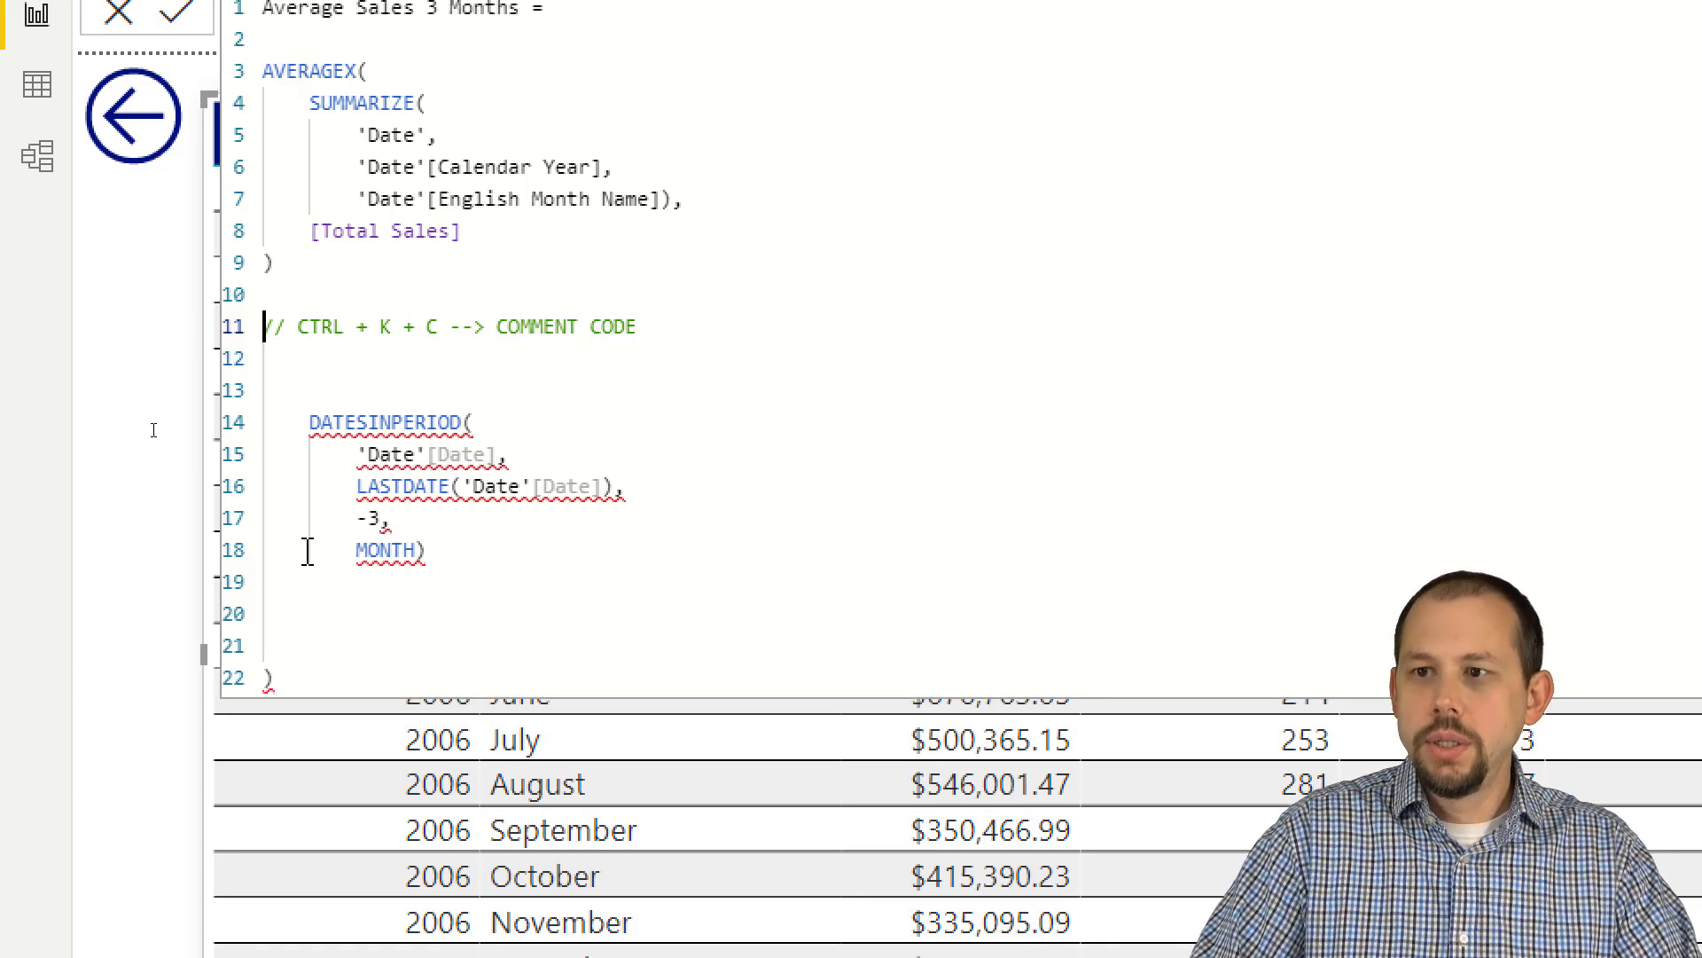
key("shift+End")
key("ctrl+c")
key("Down")
key("ctrl+v")
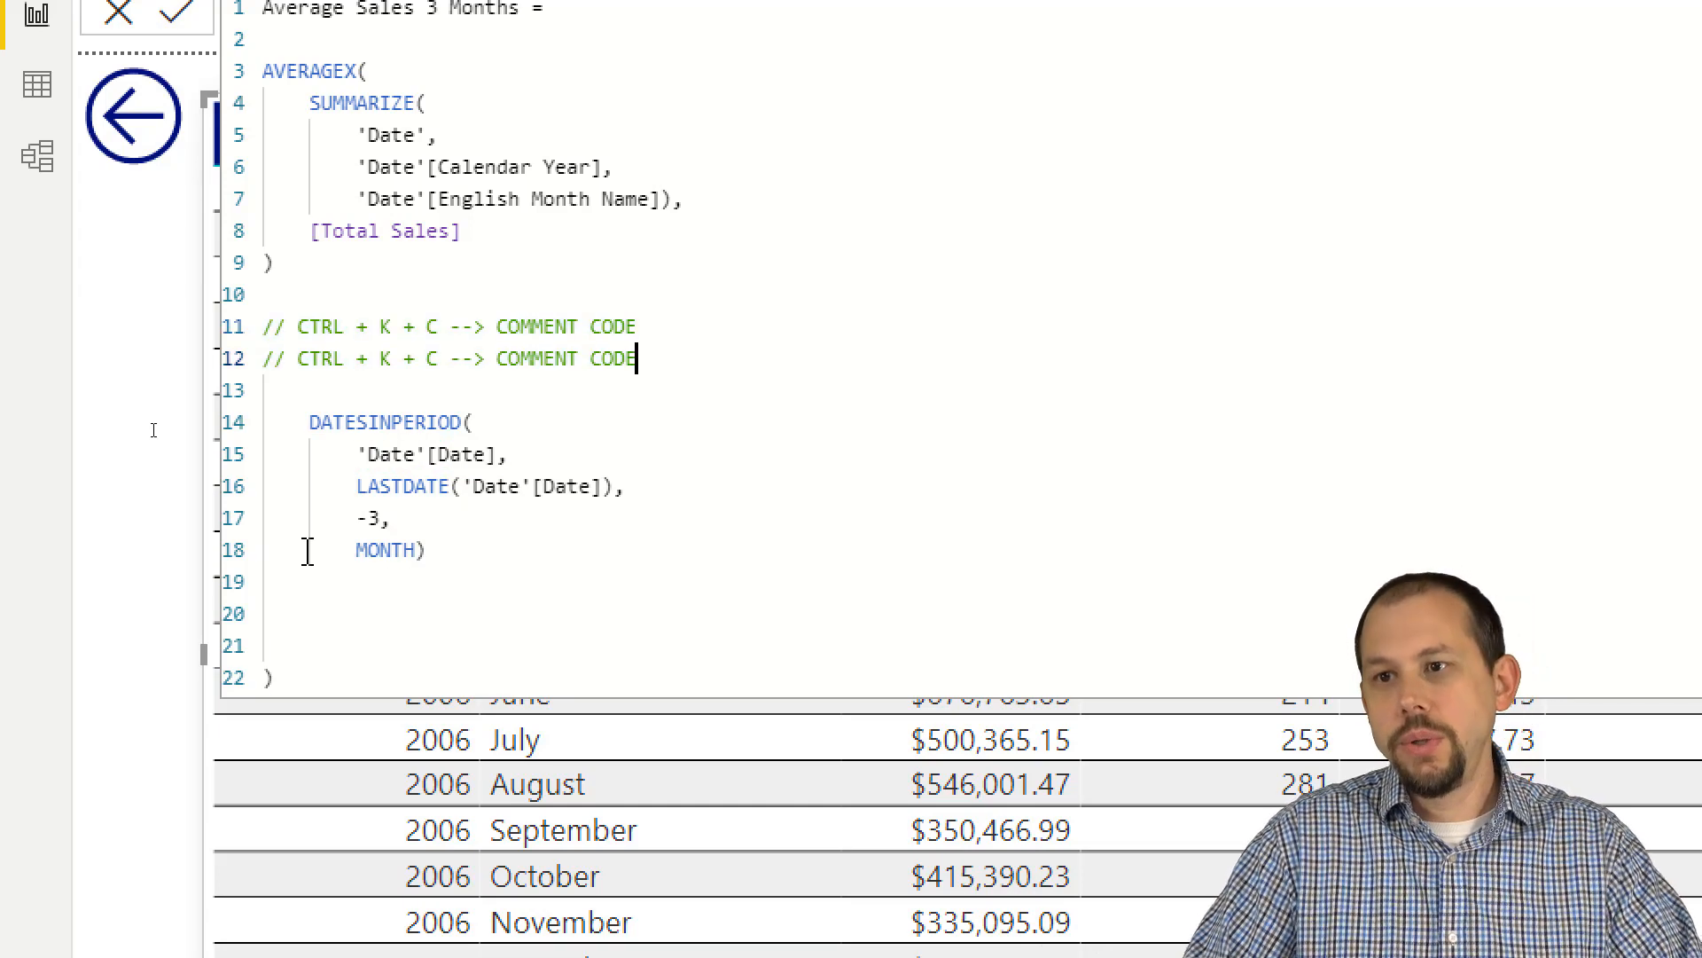
left_click(436, 358)
key("BackSpace")
type("U")
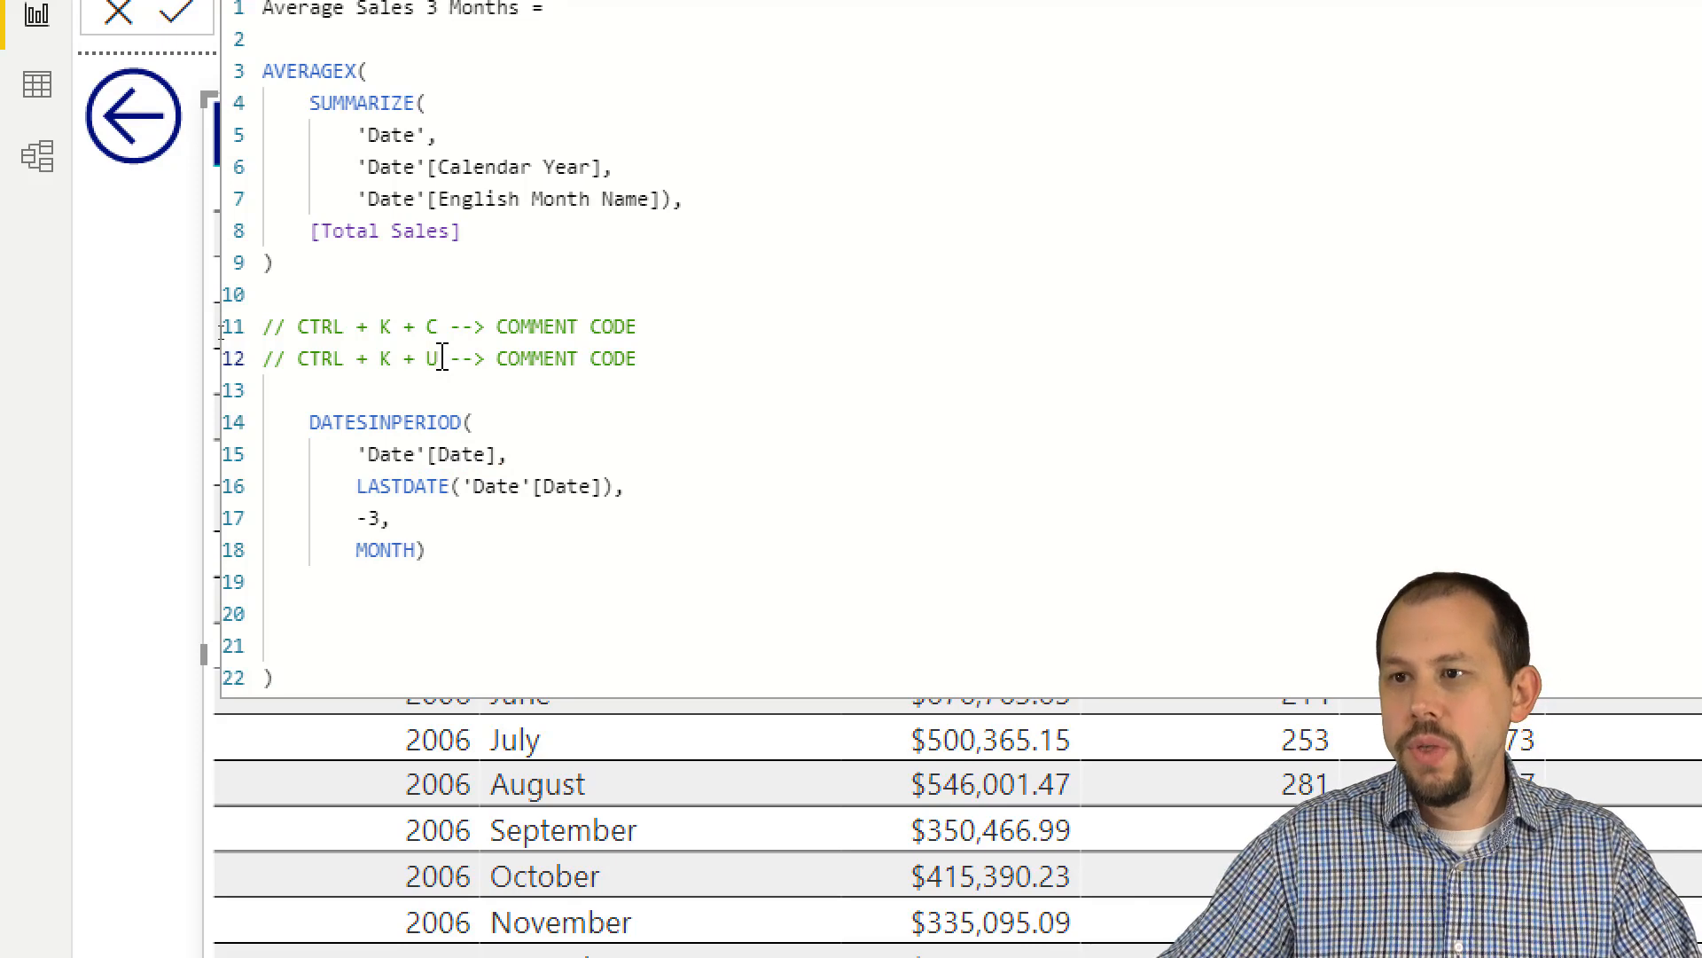
left_click(497, 359)
type("U")
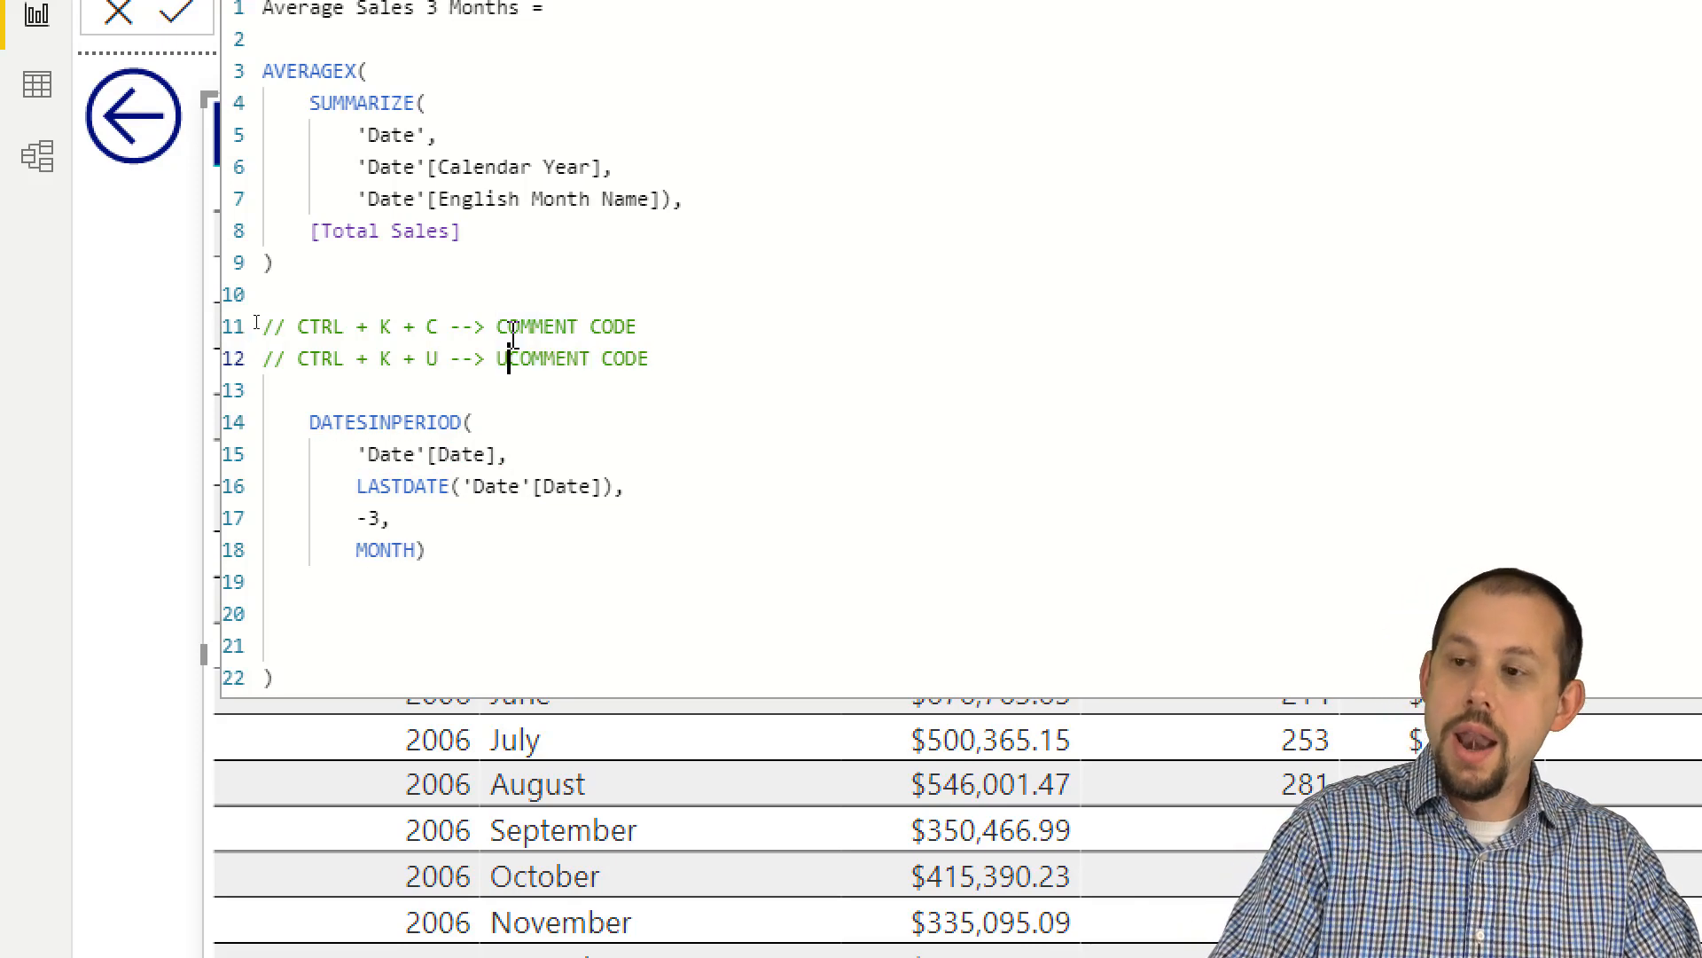
type("N")
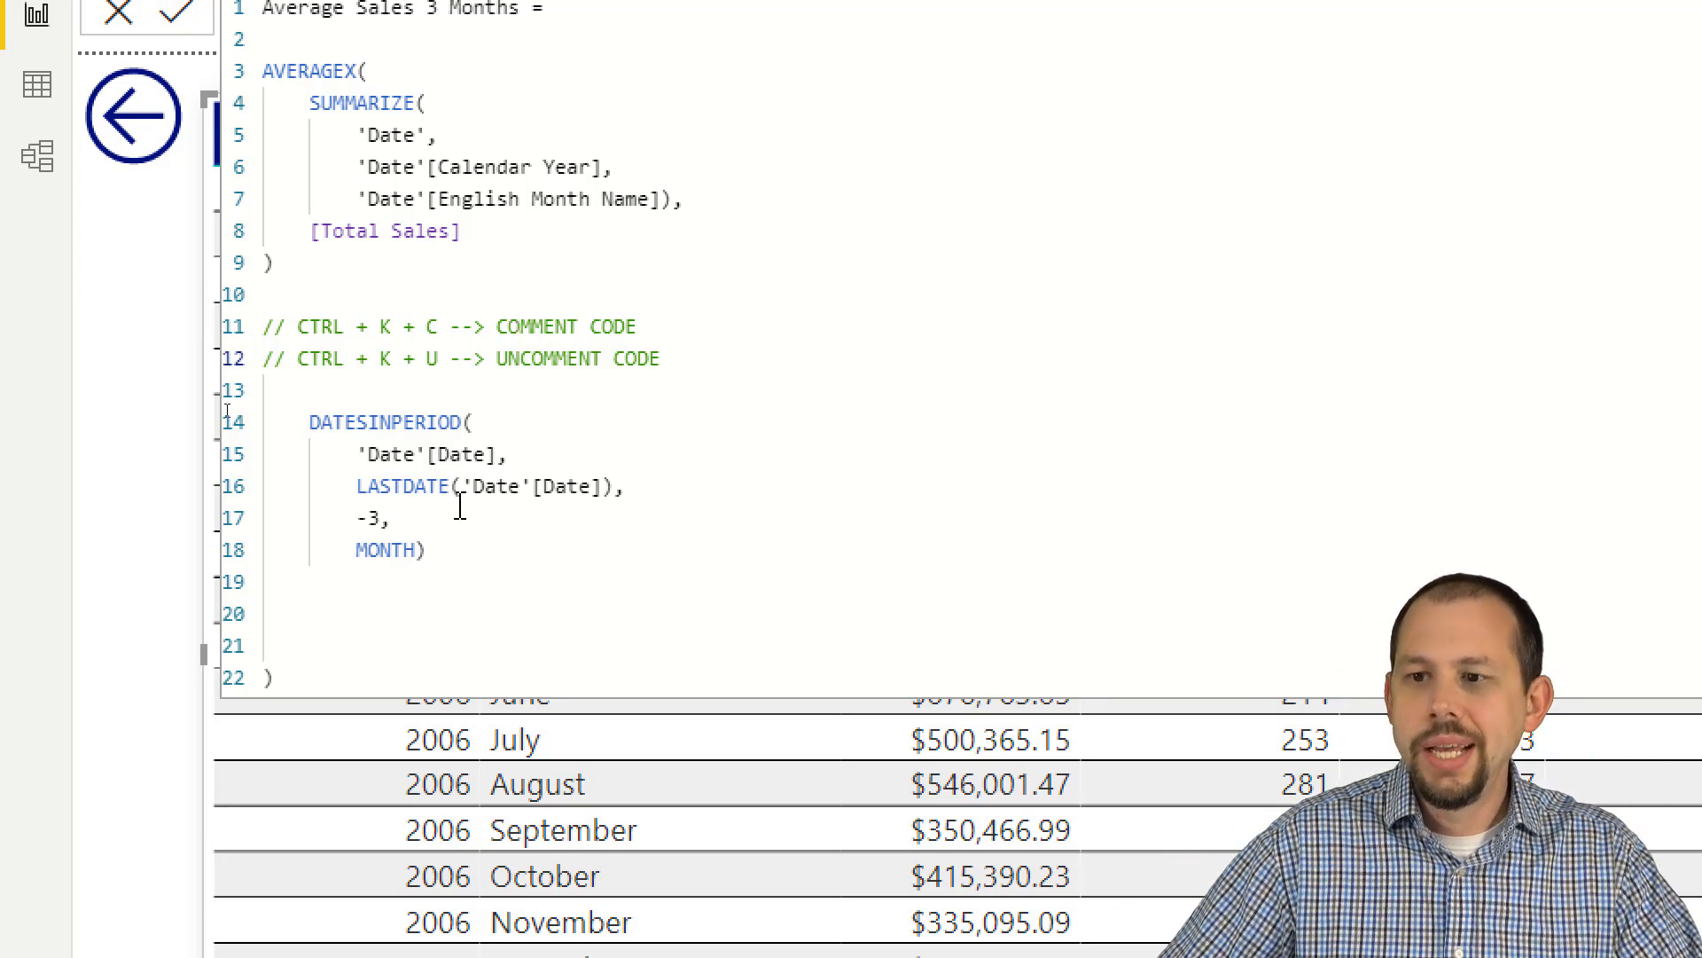
Step: Delete the blank lines between the DATESINPERIOD block and the final closing parenthesis
left_click(399, 640)
left_click(400, 592)
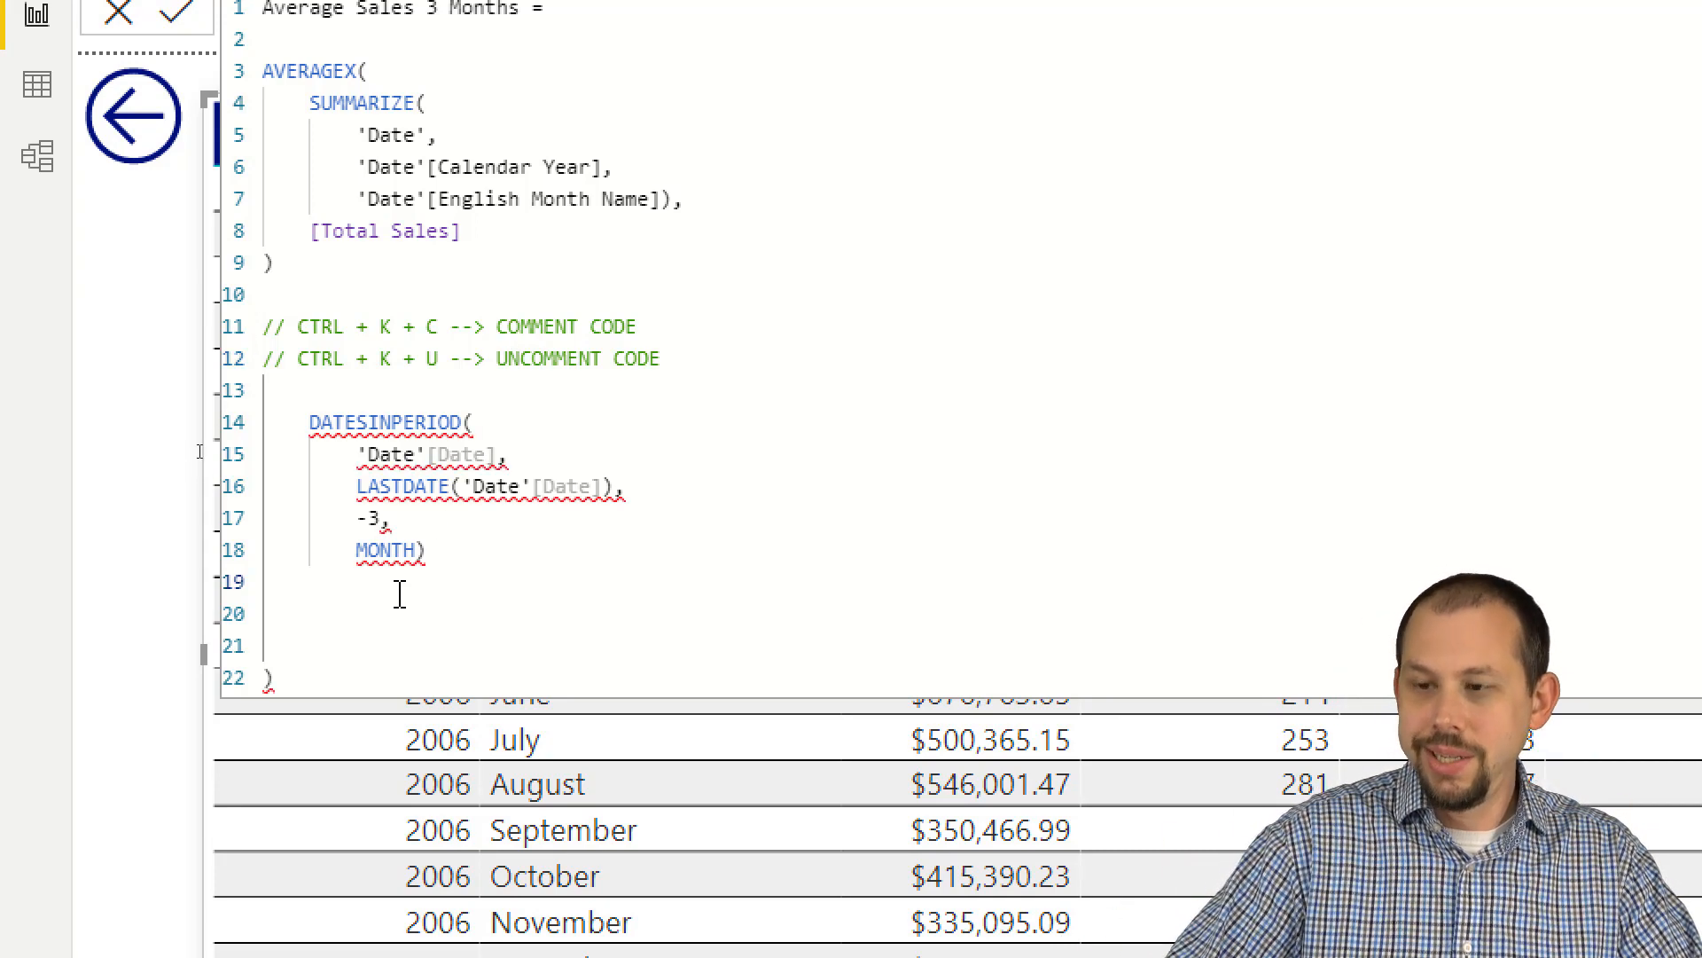
key("Delete")
key("Delete")
key("Delete")
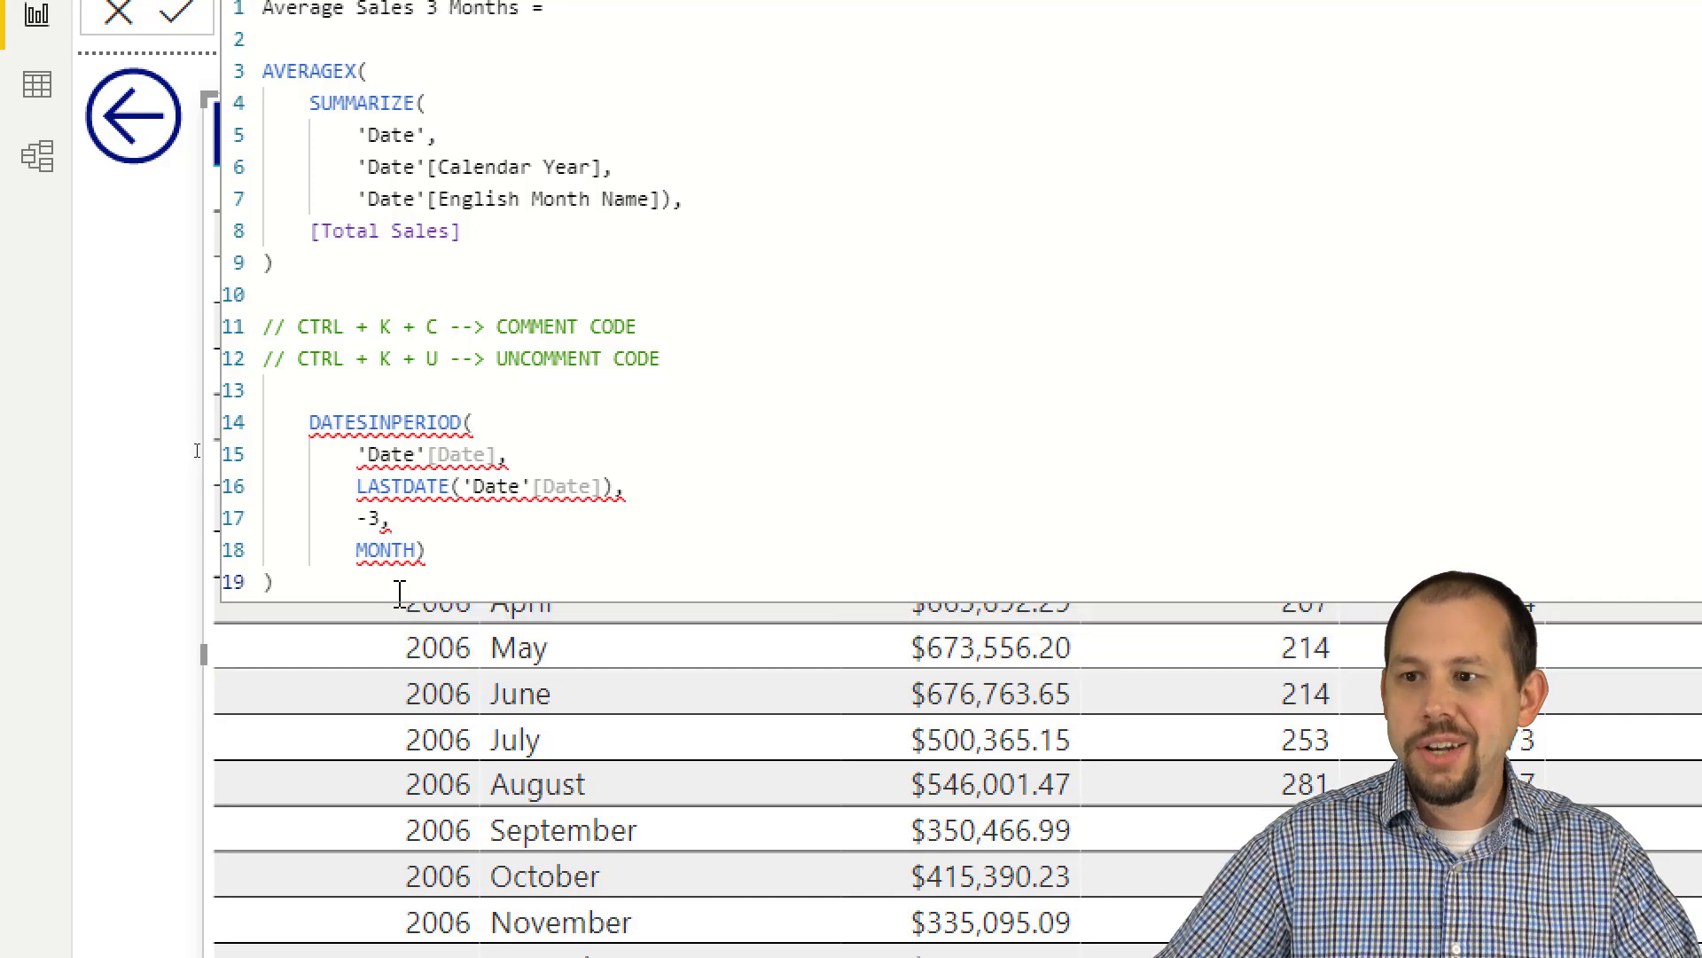
left_click(431, 551)
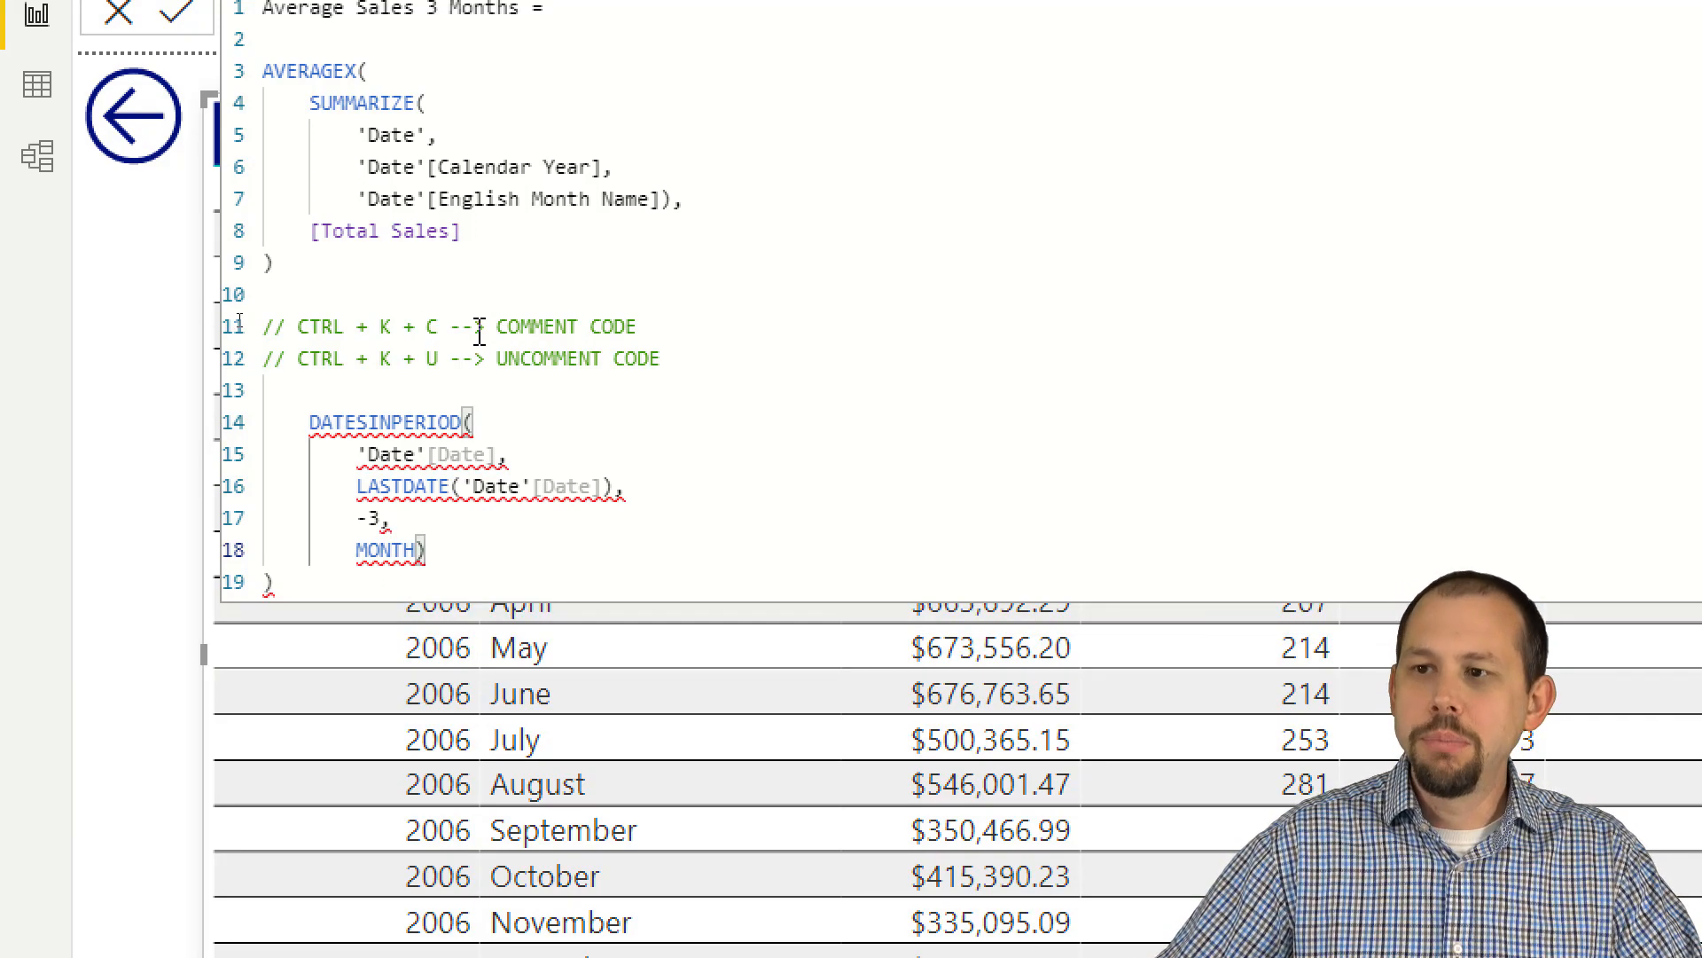
Step: Move the closing parenthesis of AVERAGEX from its own line to directly after [Total Sales]
left_click(414, 259)
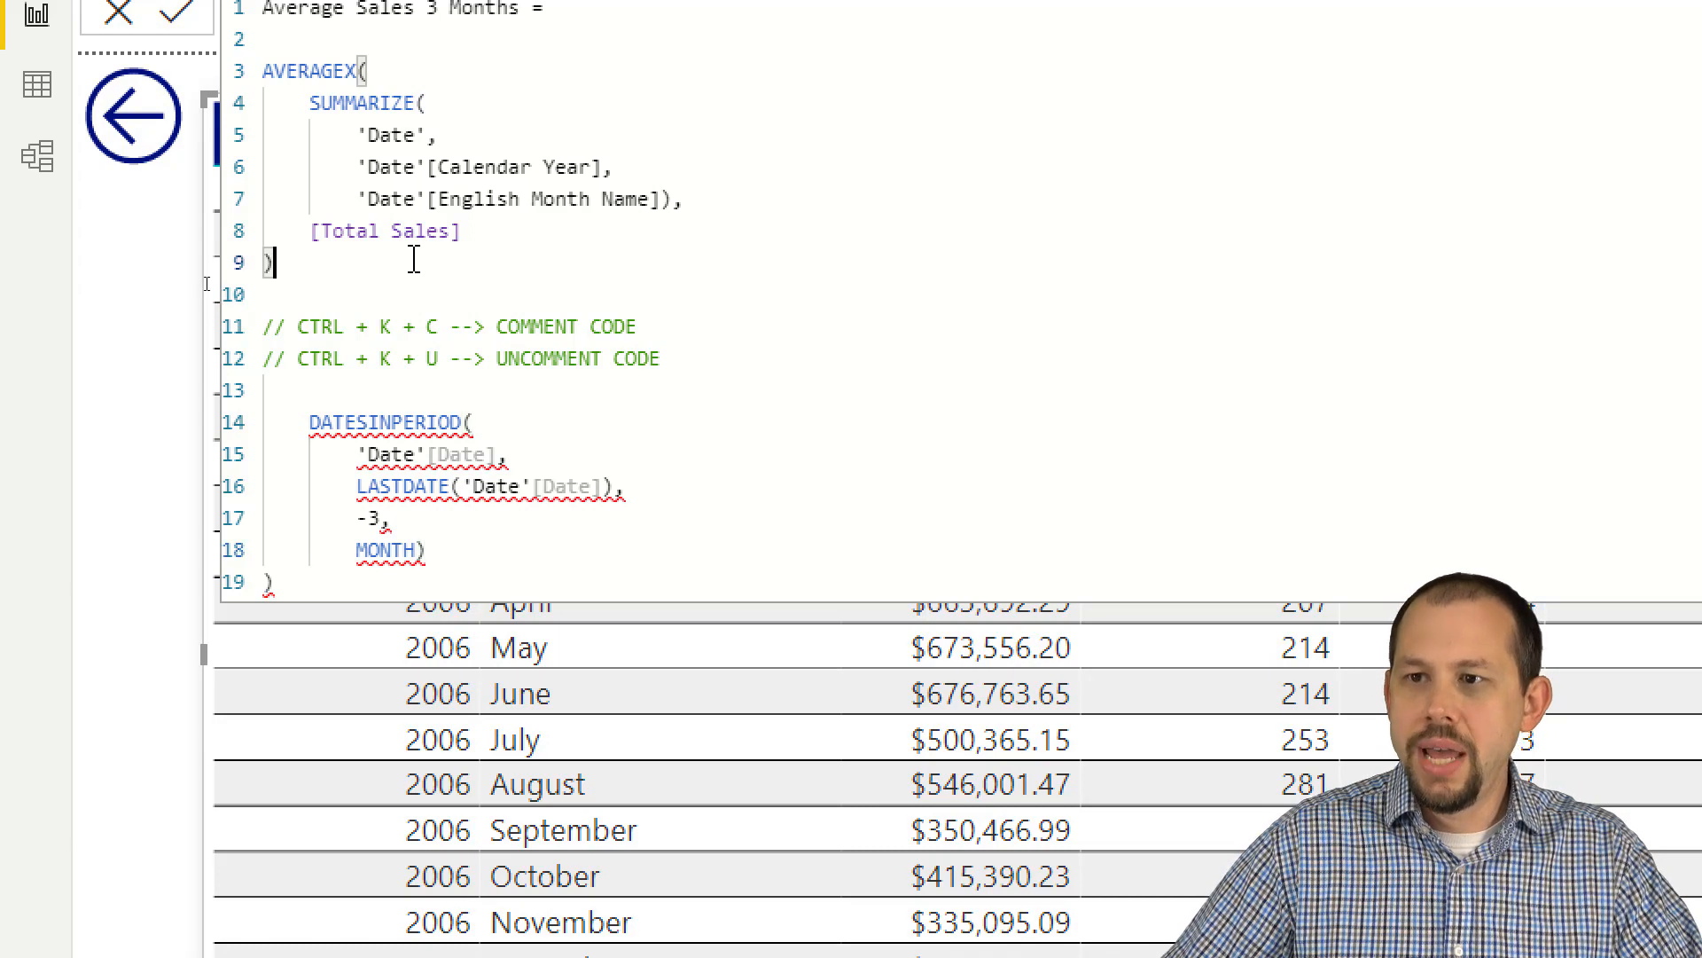
key("BackSpace")
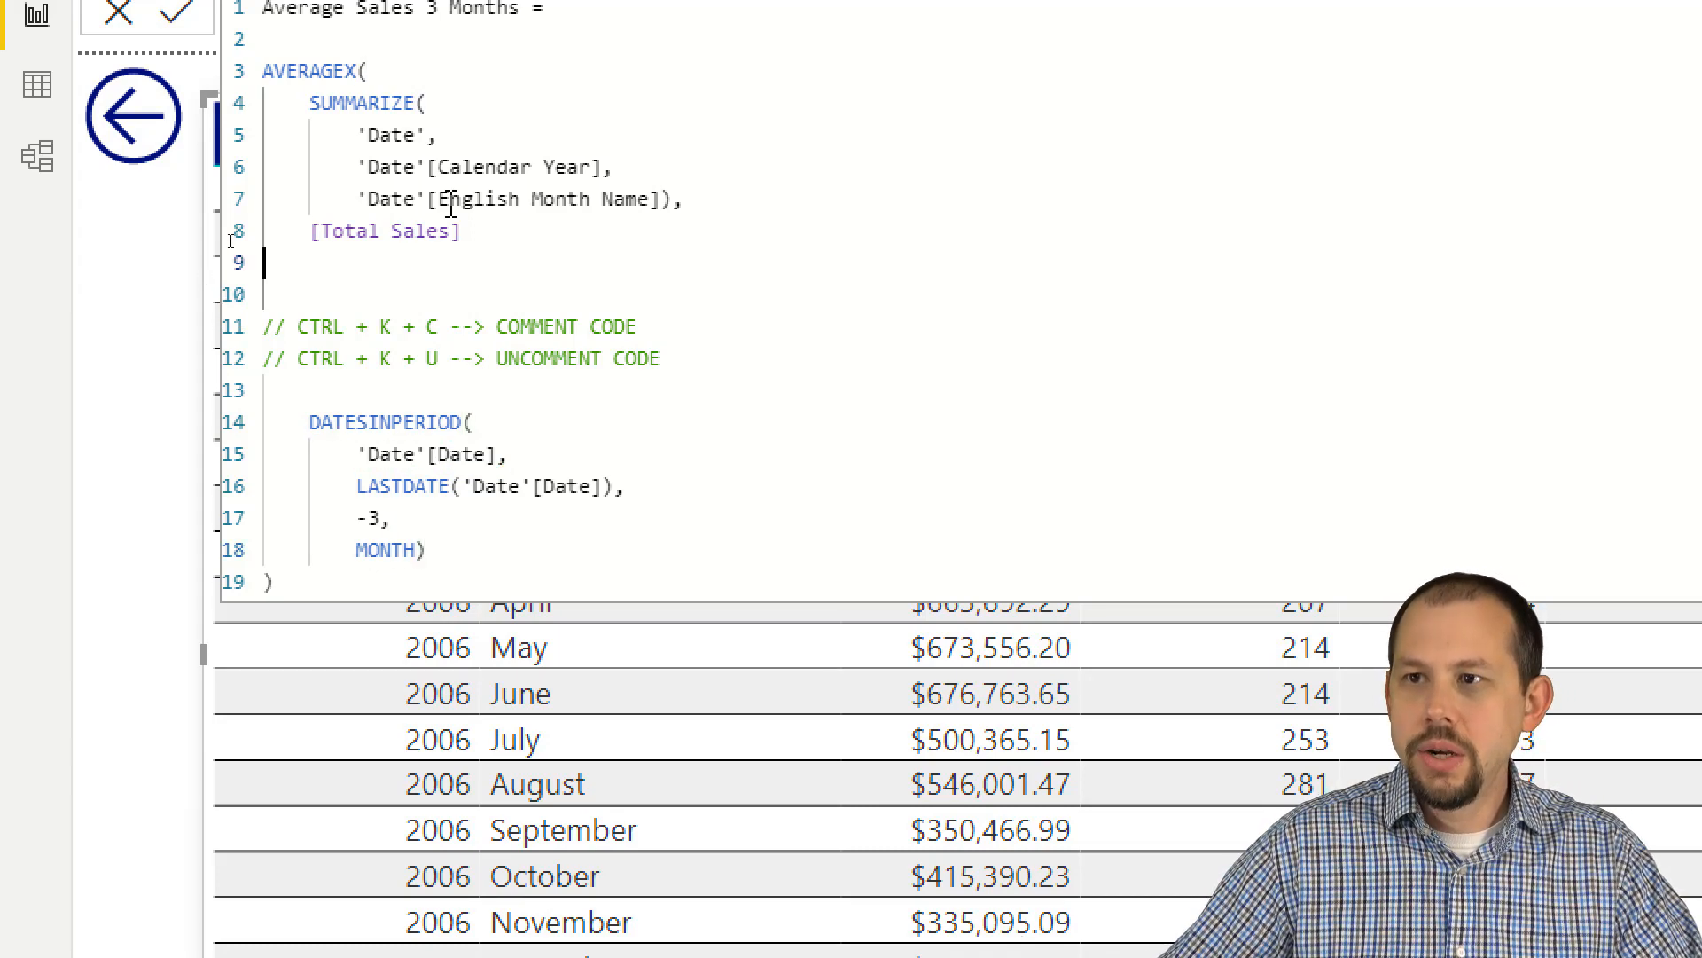
left_click(477, 106)
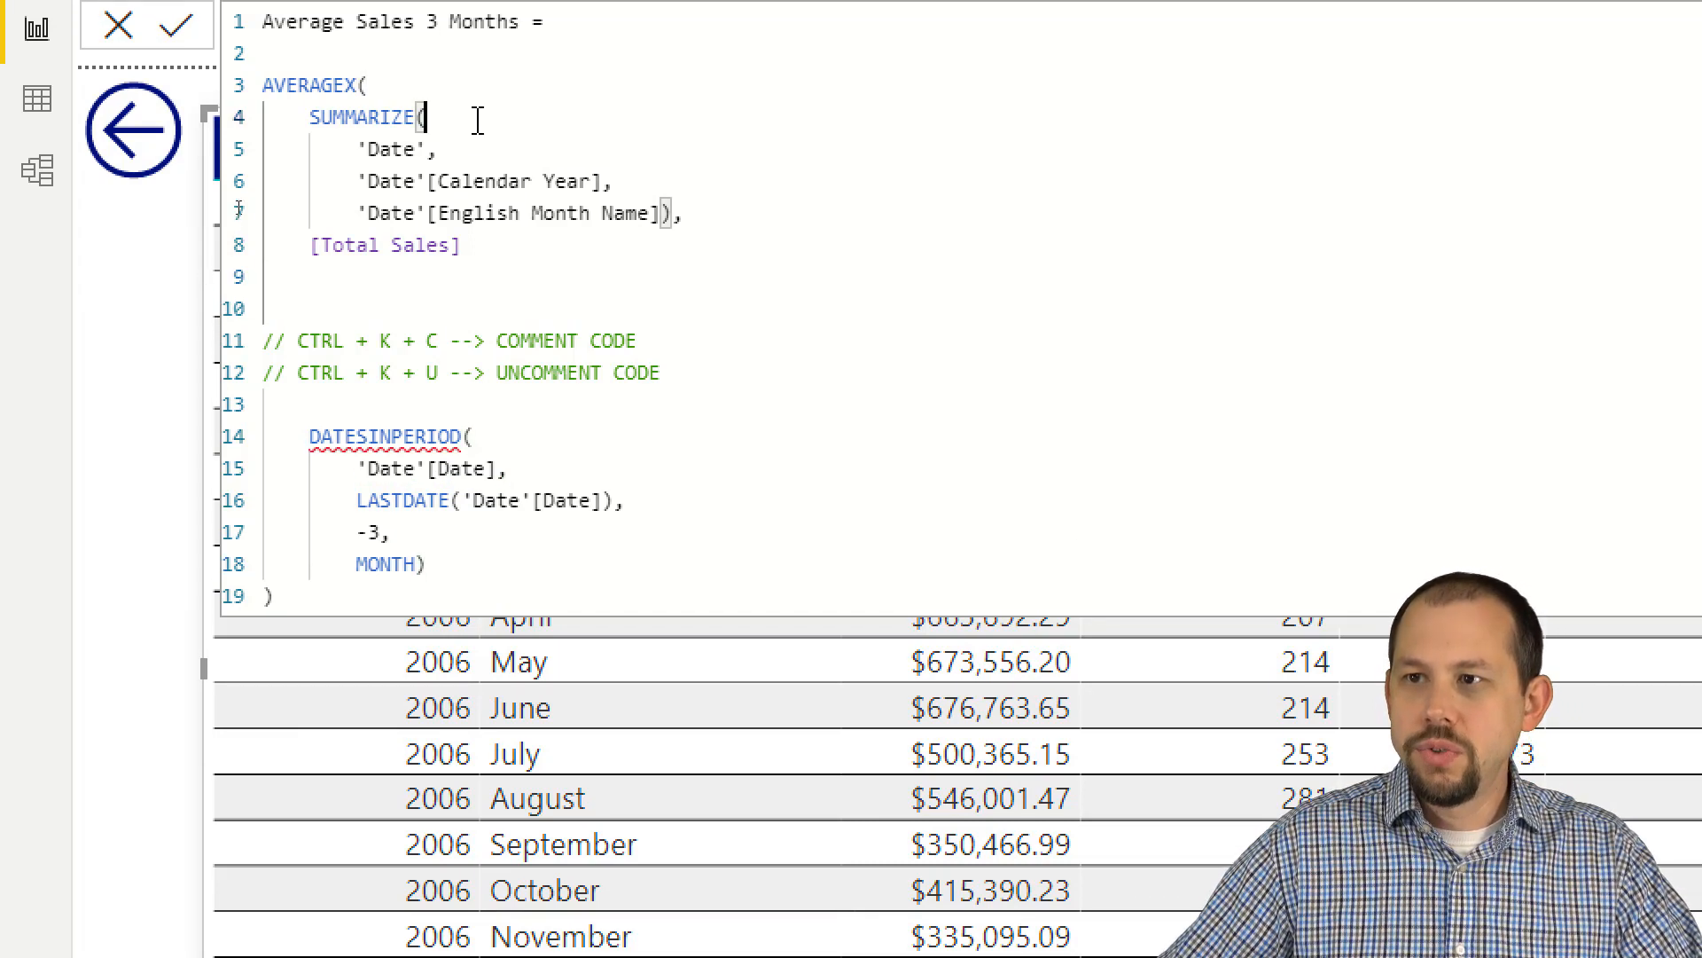
left_click(497, 246)
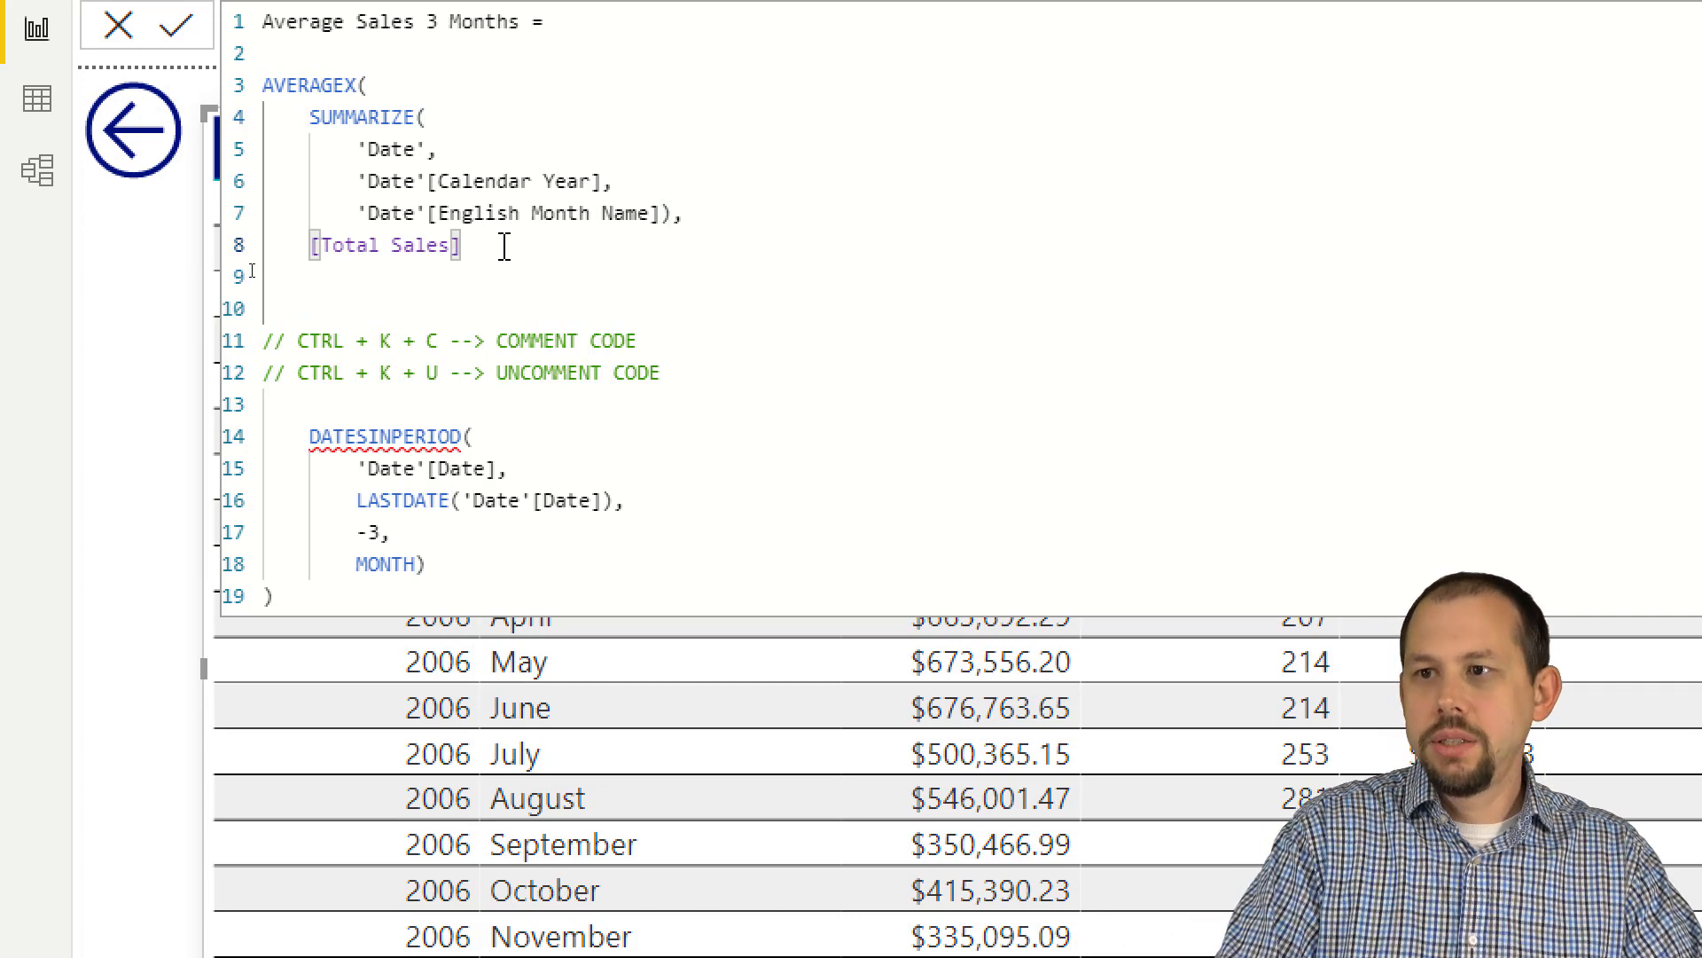
type(")")
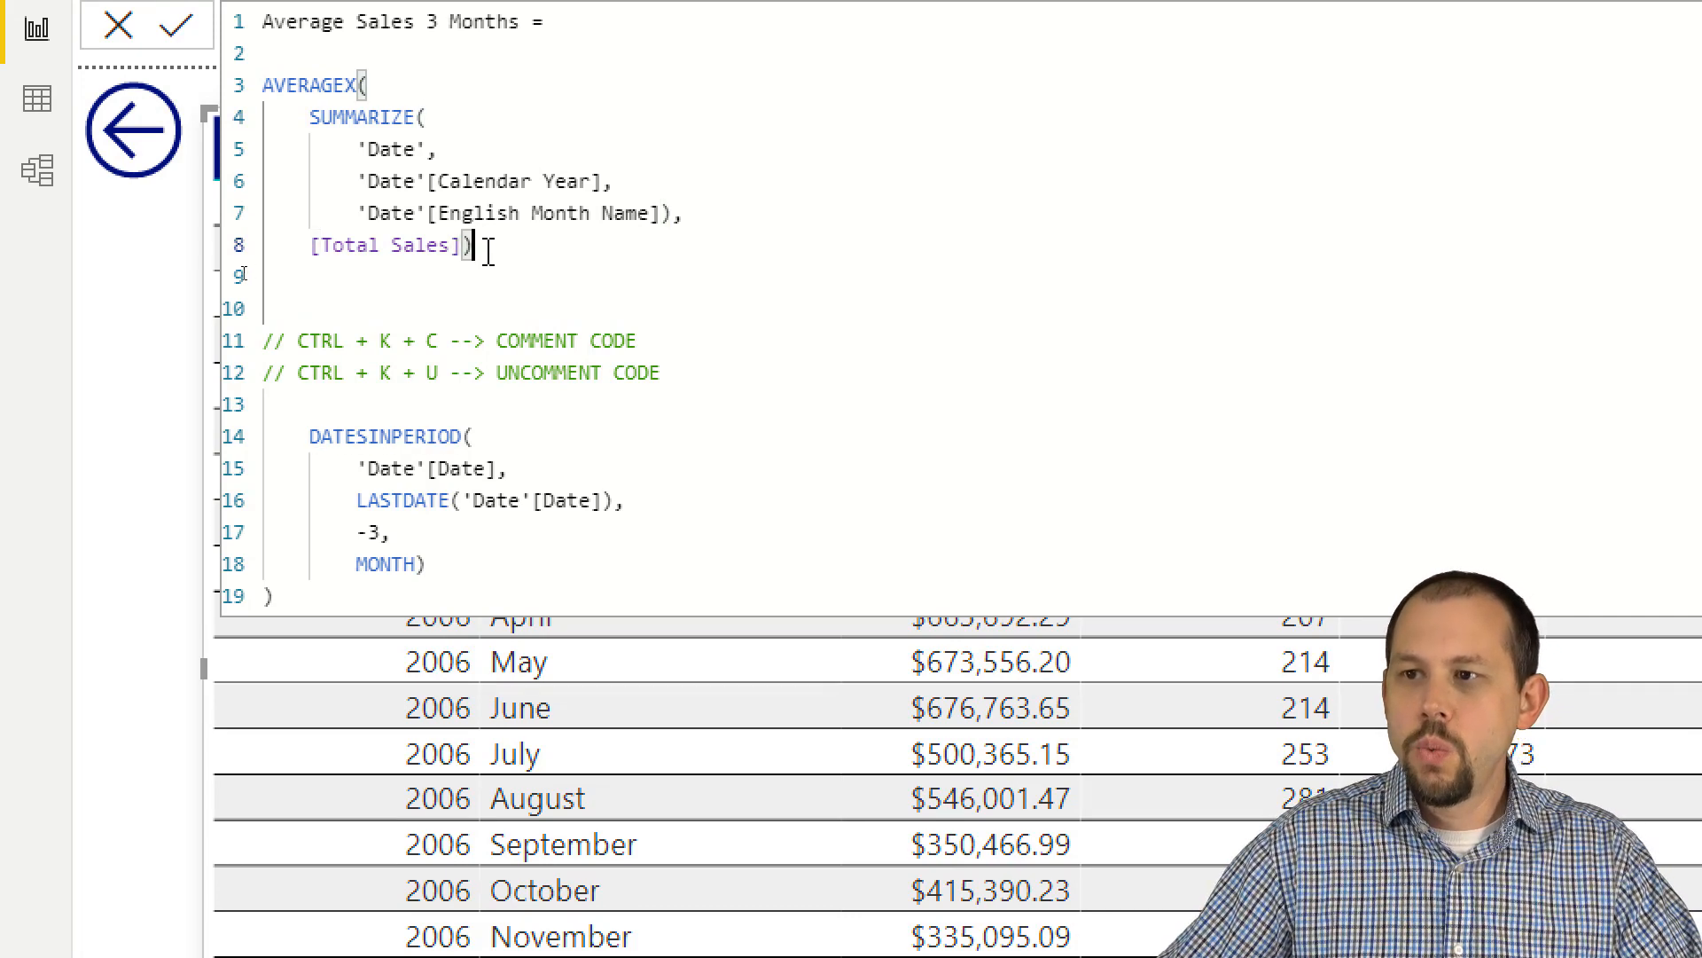
Step: Indent the whole AVERAGEX block one level and enter CALCULATE( on a new line above it
left_click_drag(482, 247, 227, 104)
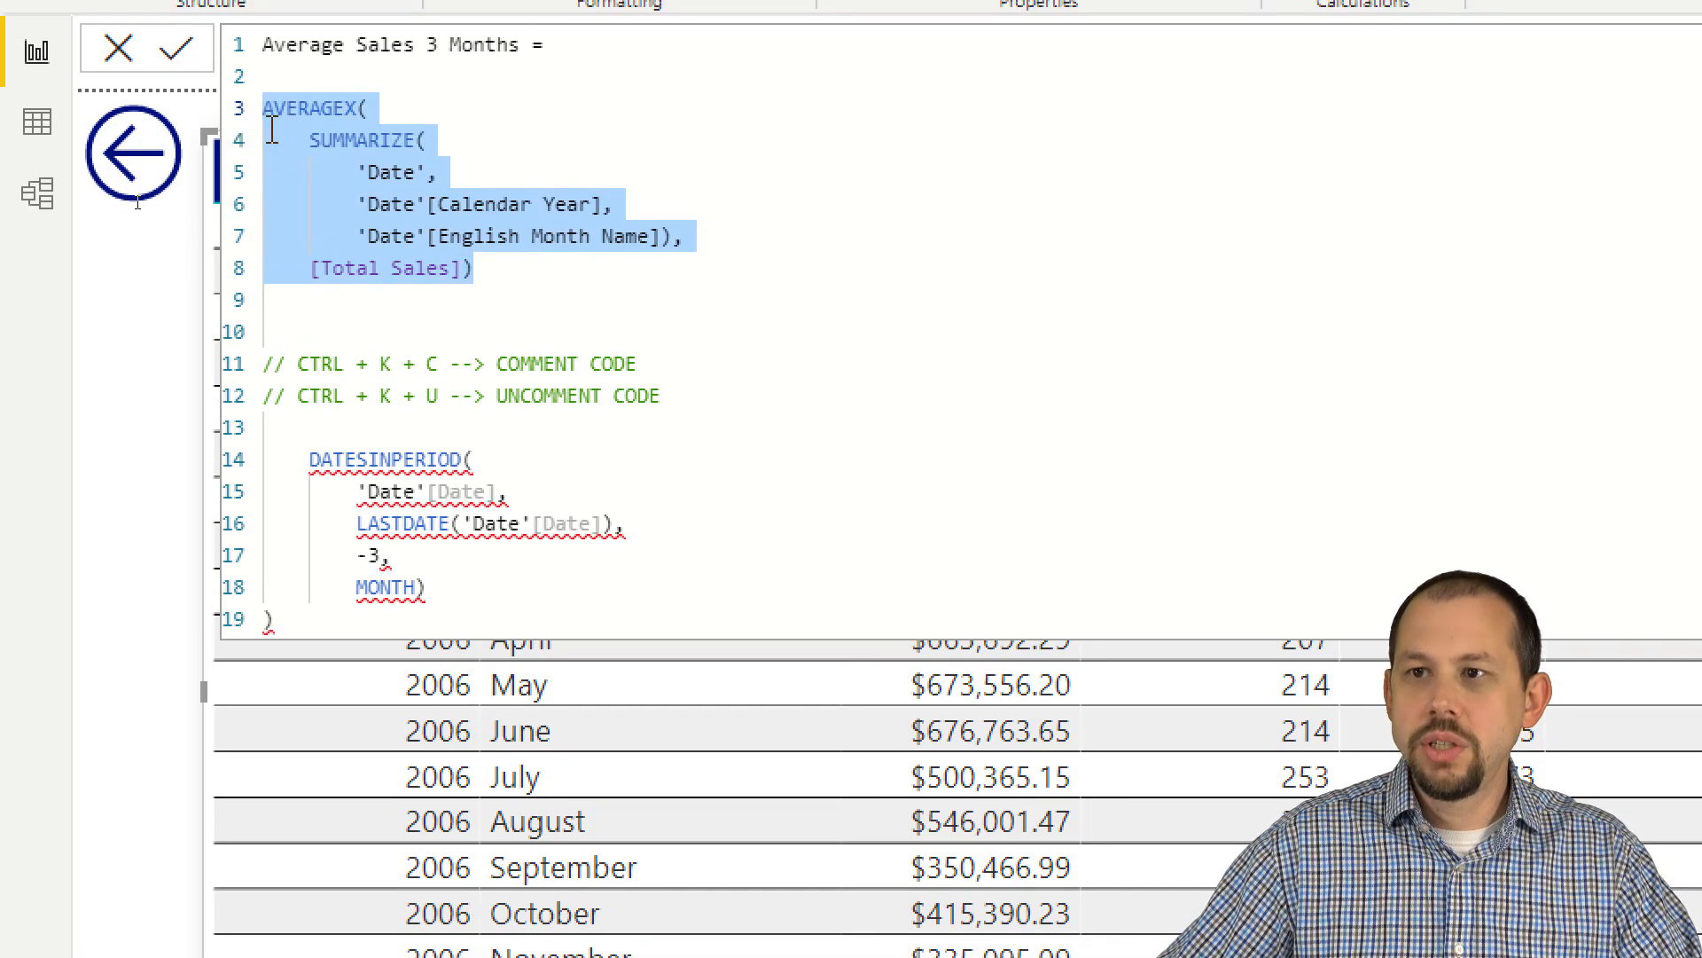
key("Tab")
left_click(310, 118)
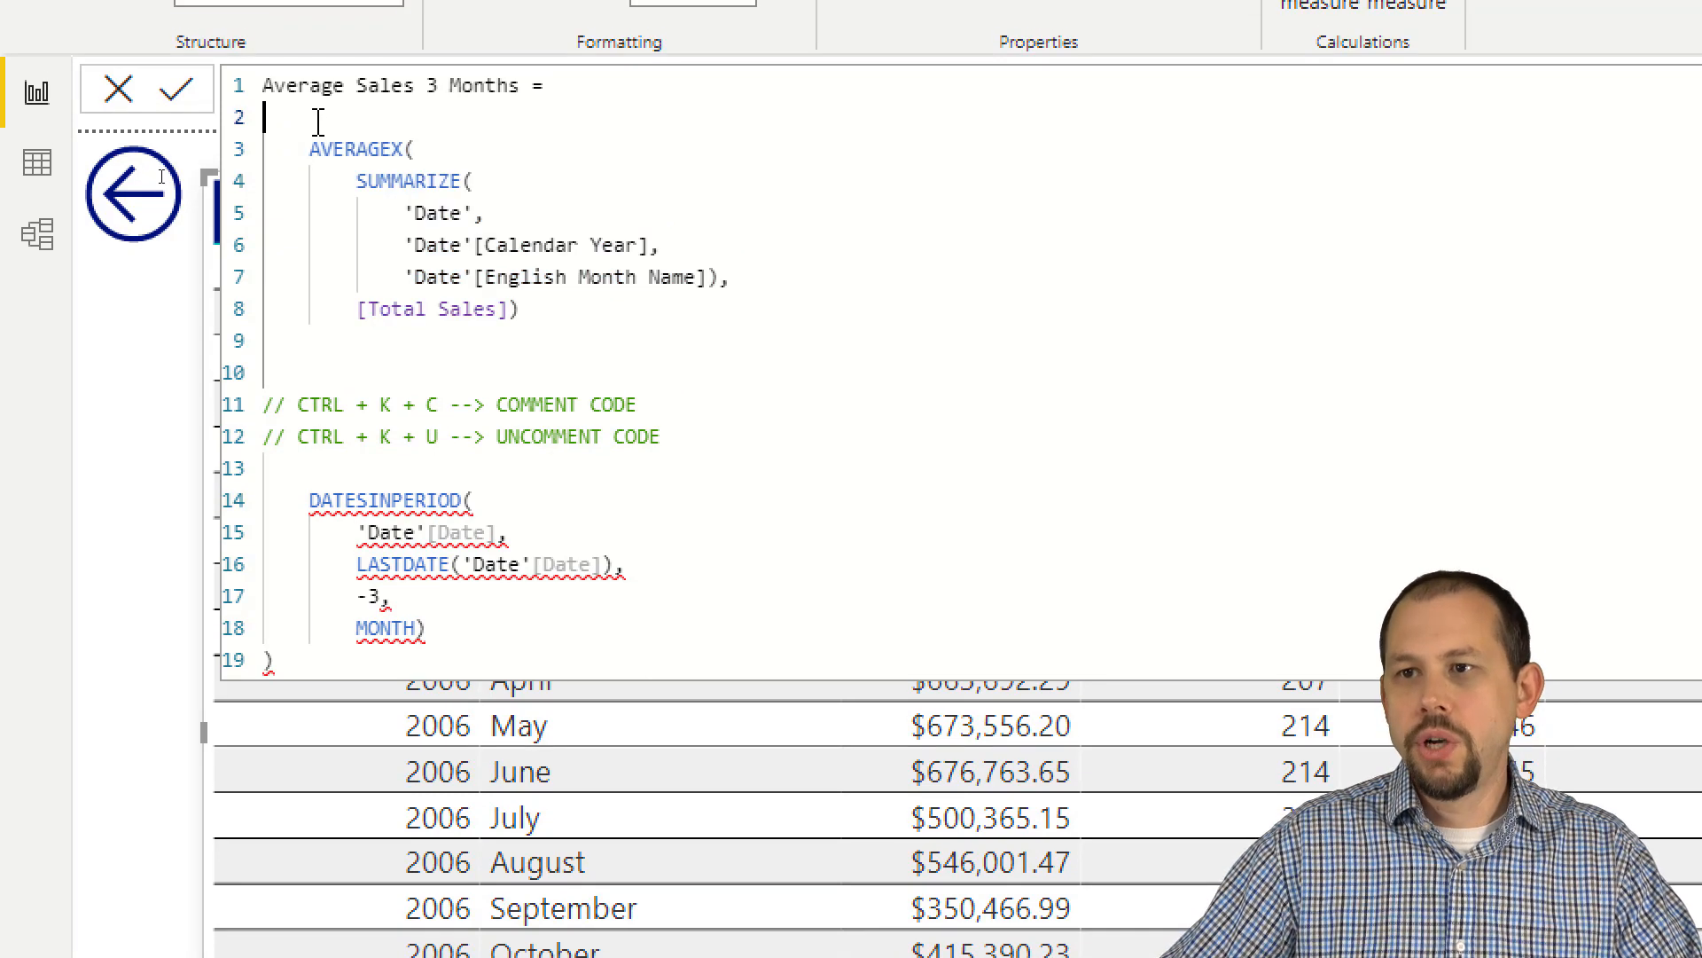
key("Return")
type("CALCULATE(")
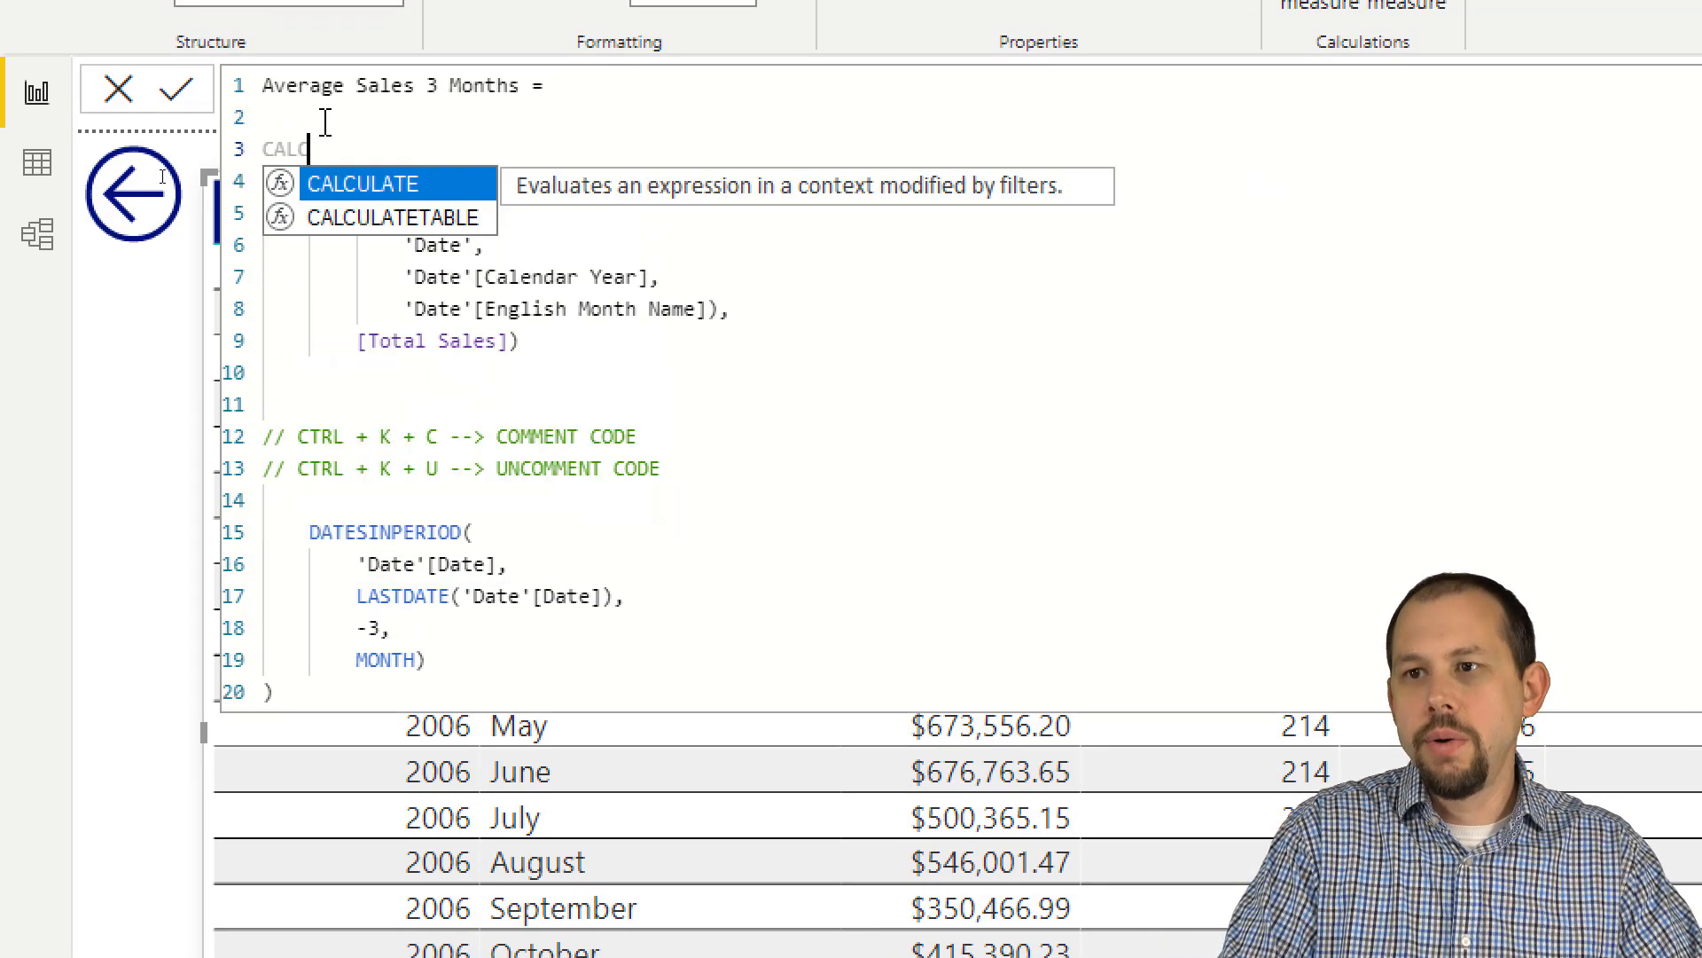
Step: Add a comma after the closing parenthesis of AVERAGEX and review CALCULATE's expression and its DATESINPERIOD filter block
left_click(635, 335)
type(",")
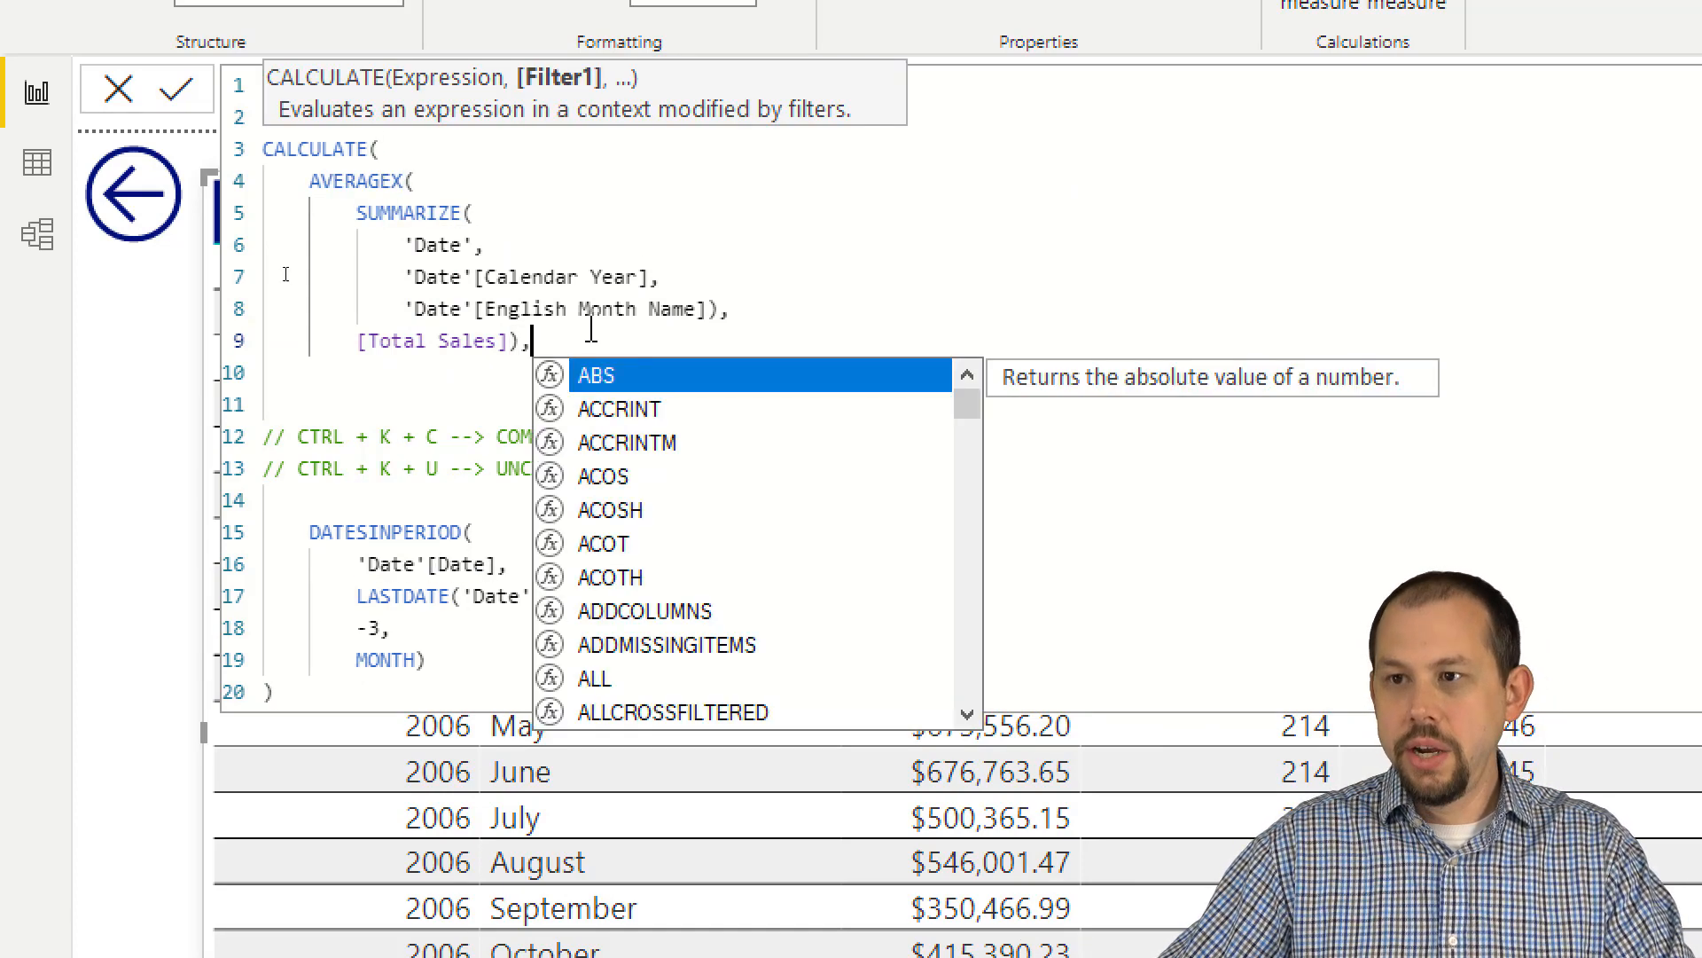
left_click_drag(308, 181, 520, 338)
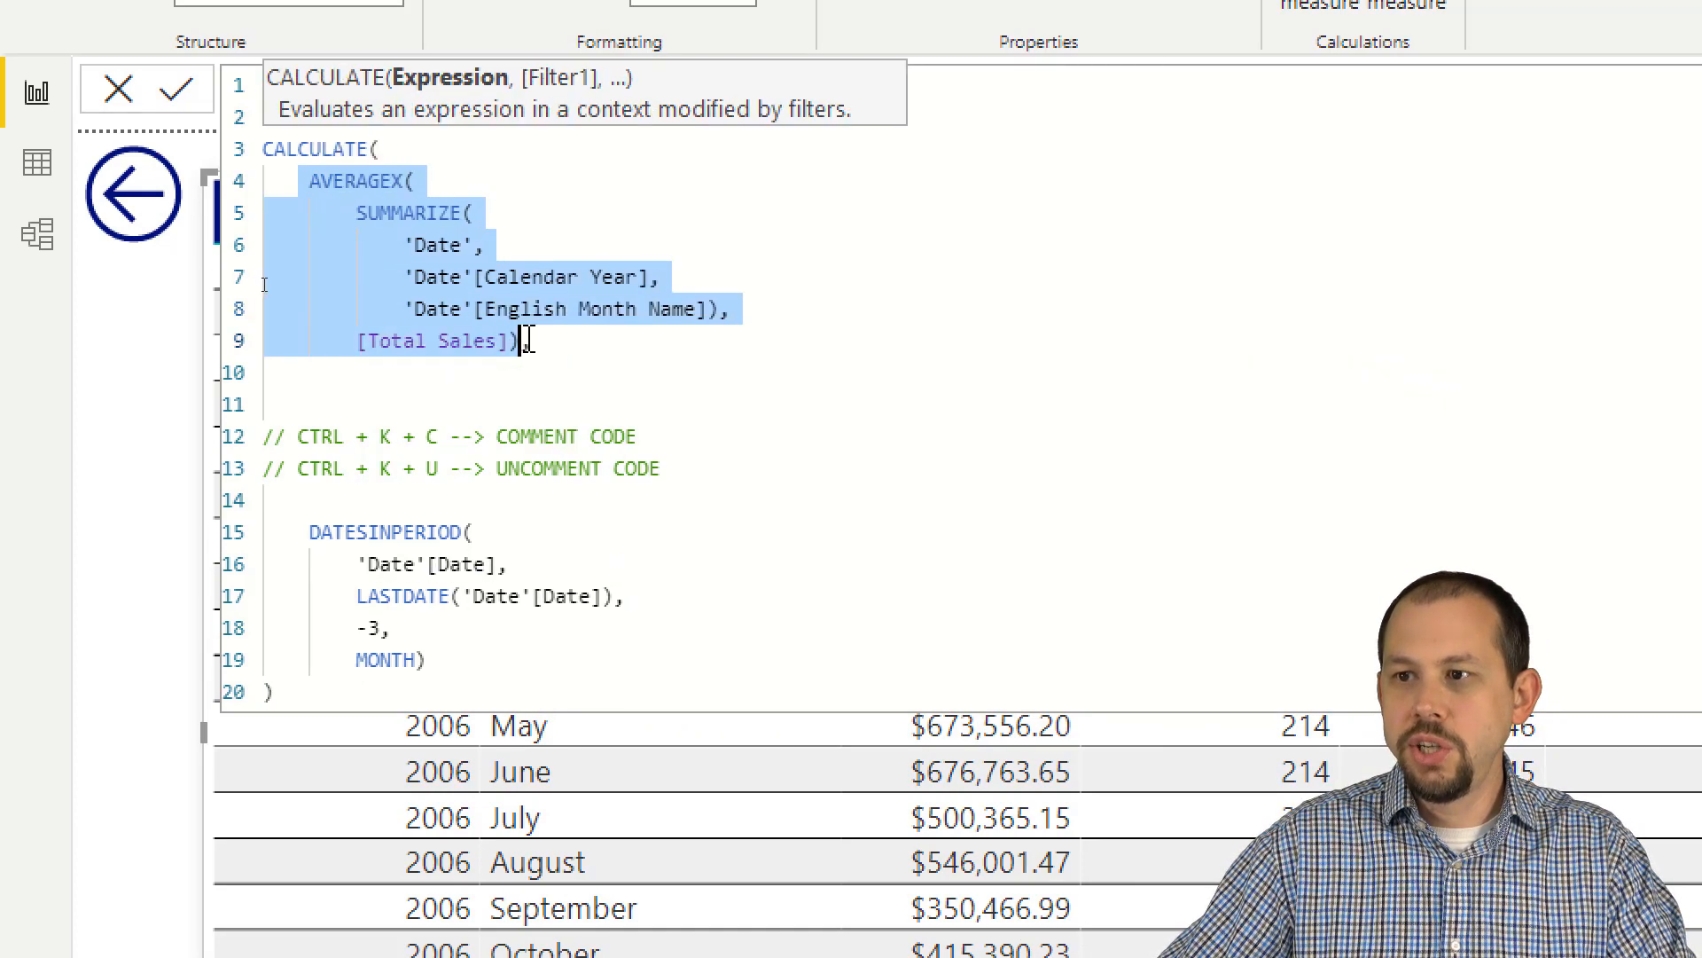
left_click_drag(304, 530, 467, 736)
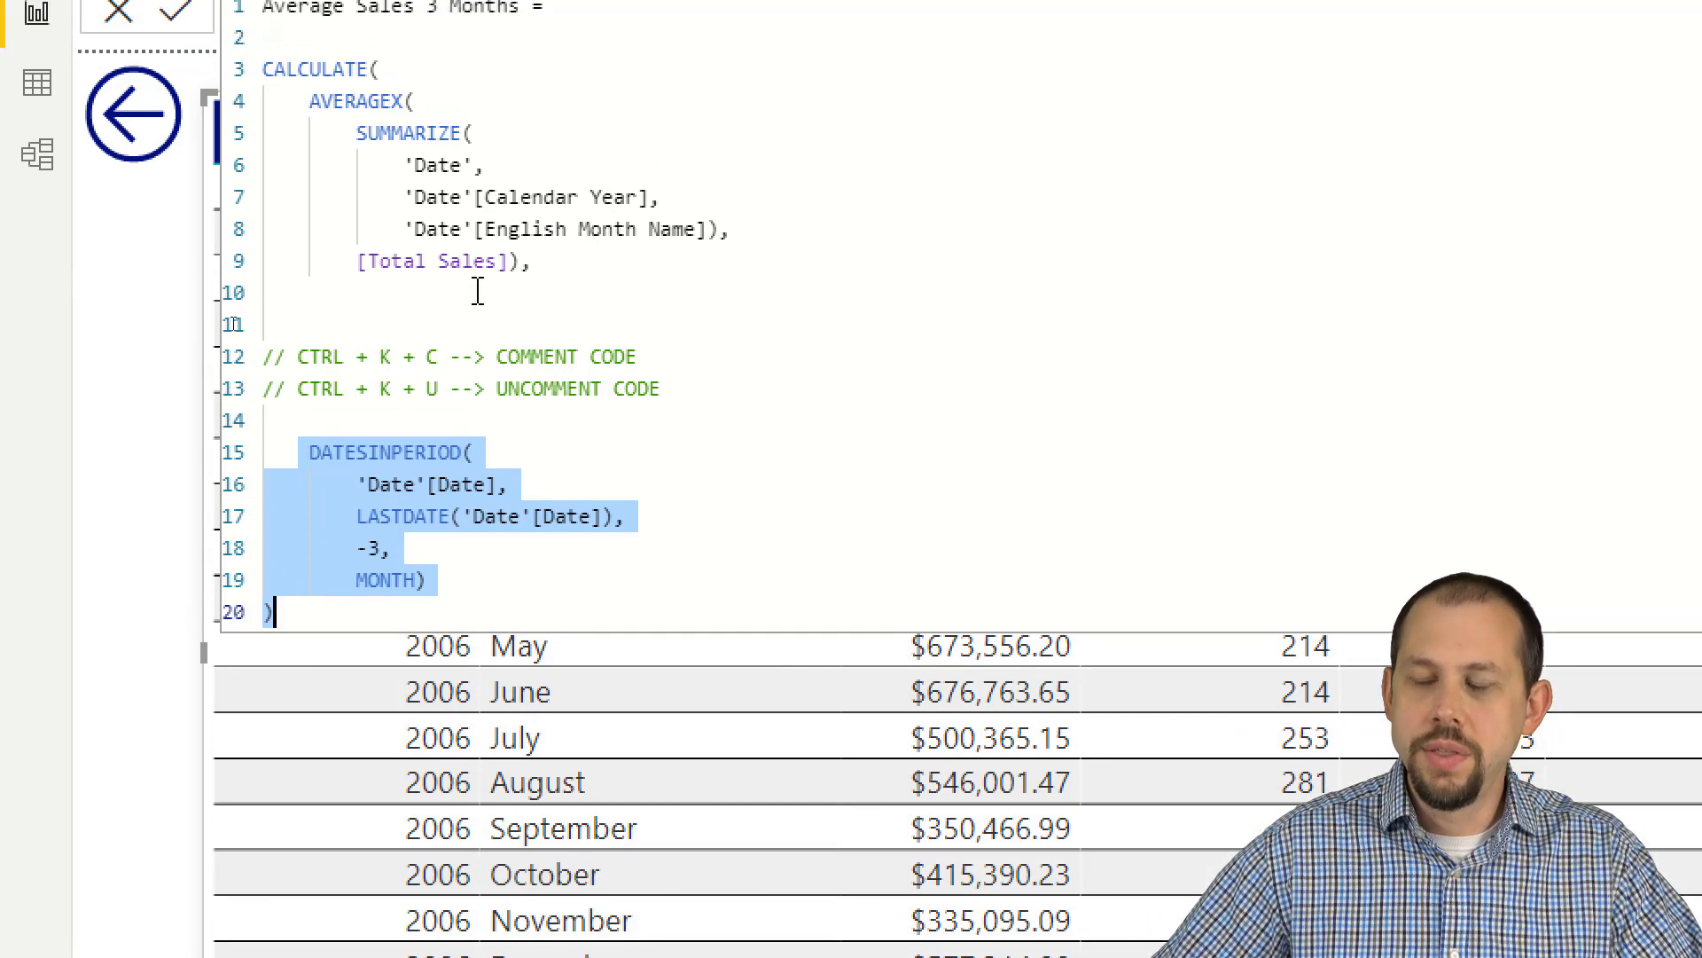
left_click(436, 414)
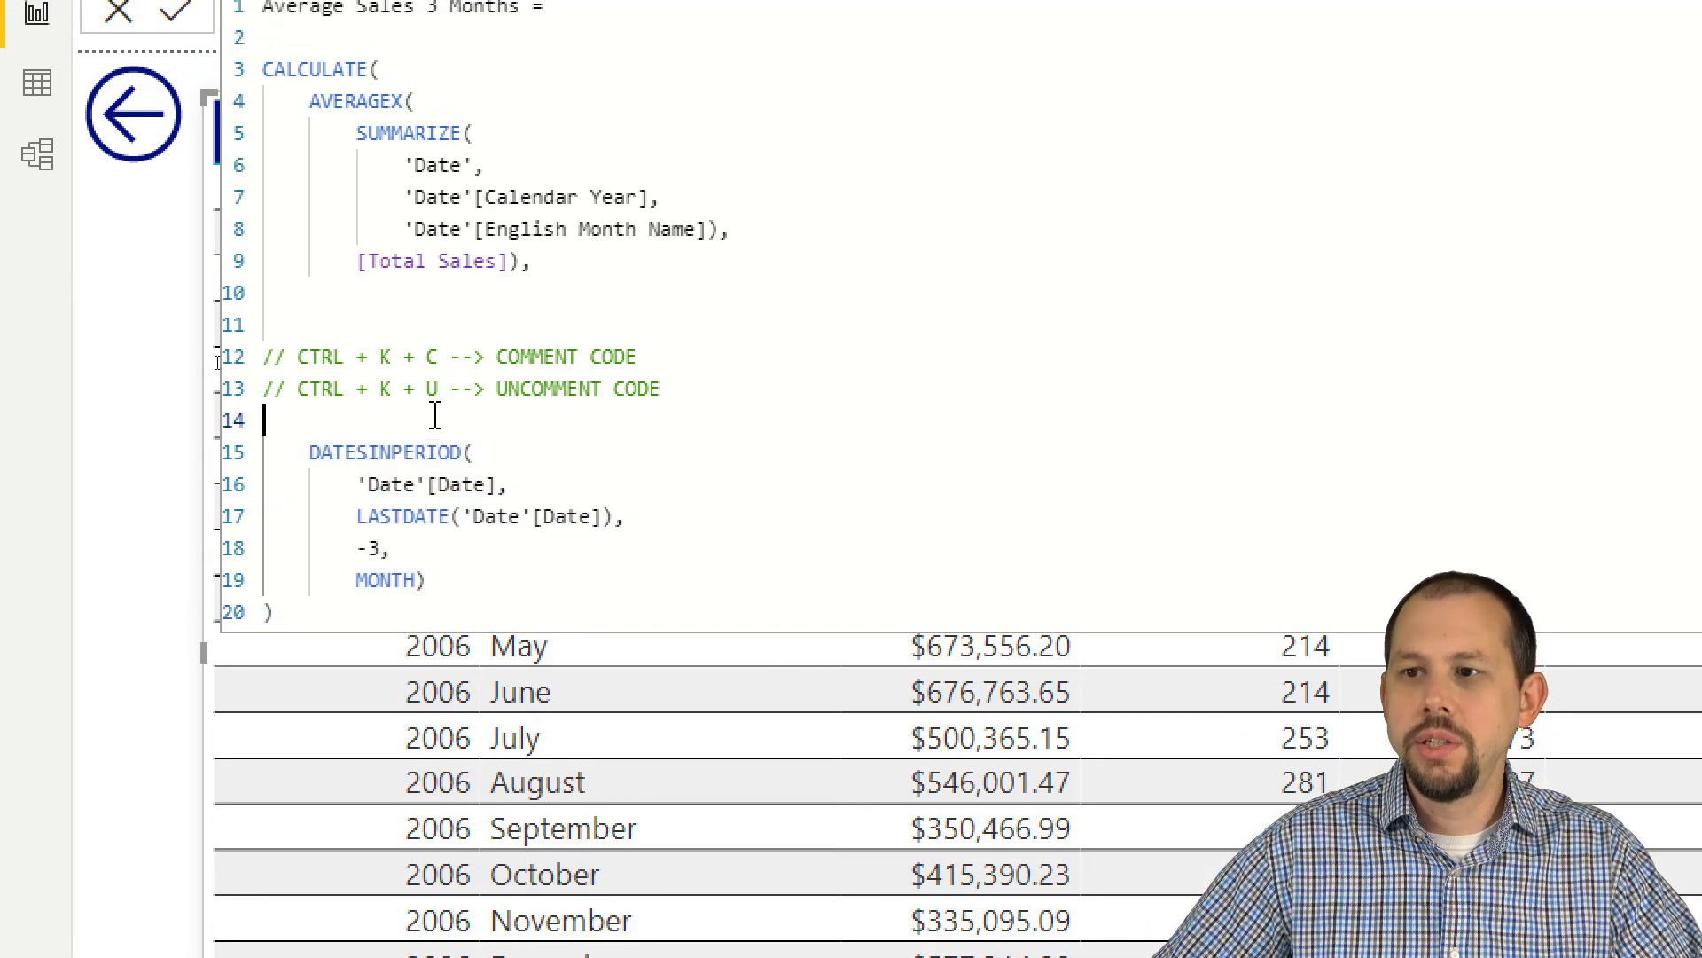
Step: Move the two shortcut comment lines from above DATESINPERIOD to directly below the measure name, leaving a blank line before CALCULATE
left_click(749, 387)
left_click_drag(661, 388, 264, 356)
key("ctrl+c")
key("Delete")
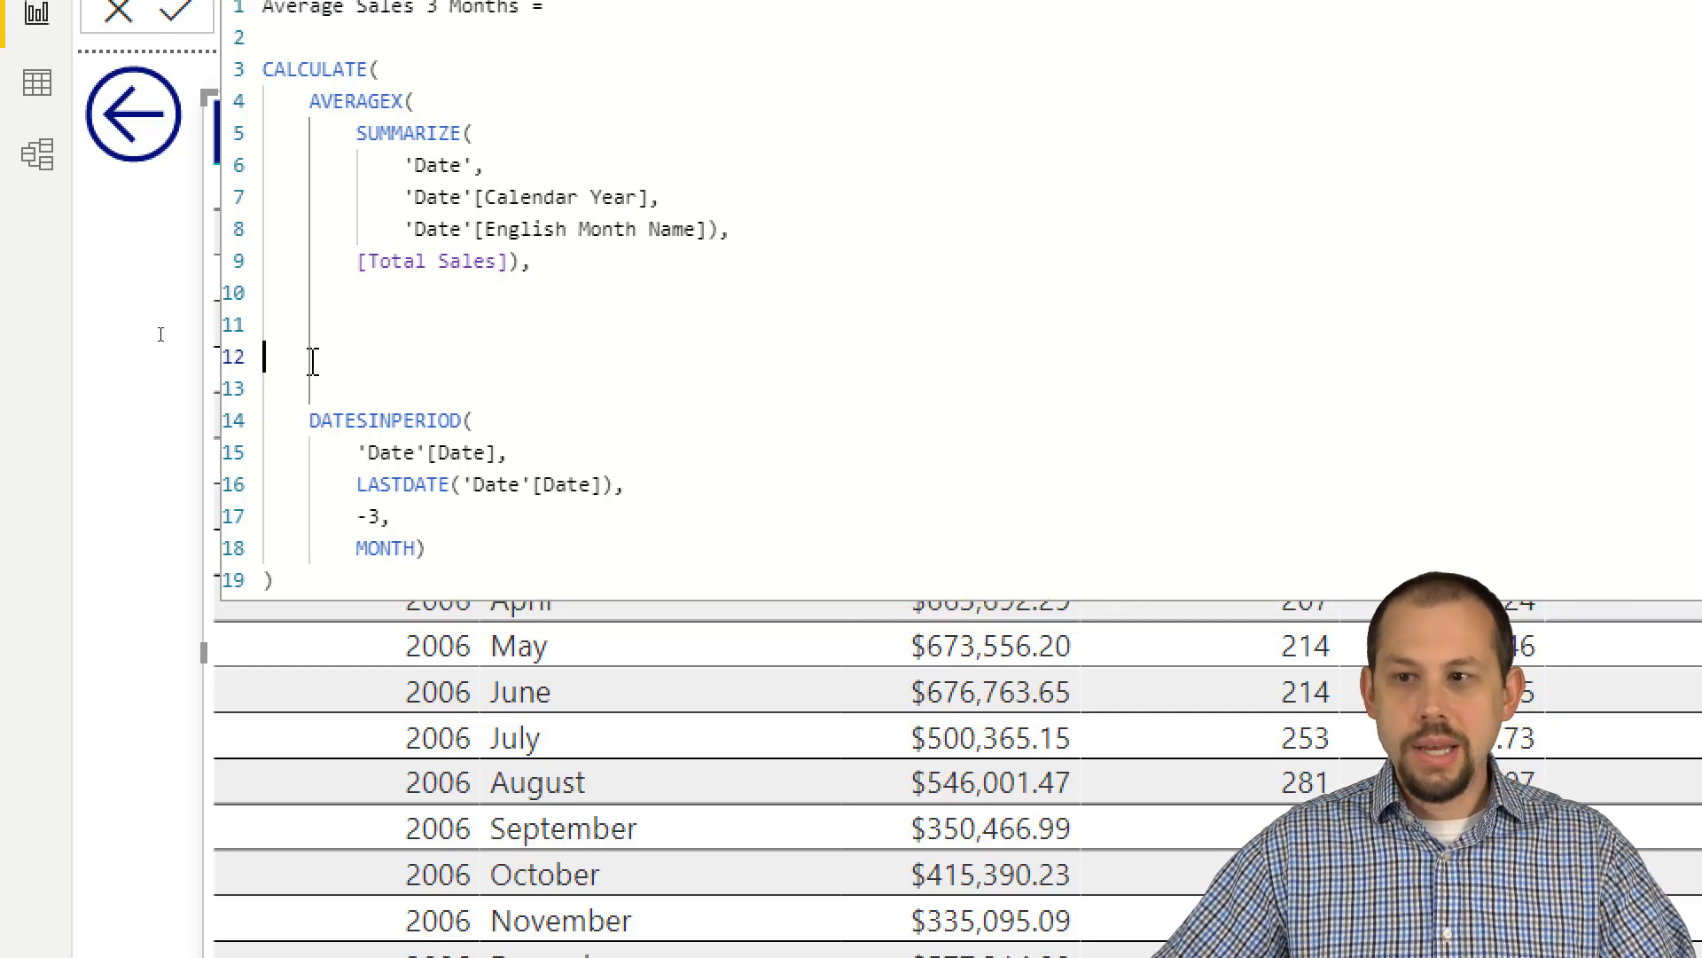
left_click(452, 62)
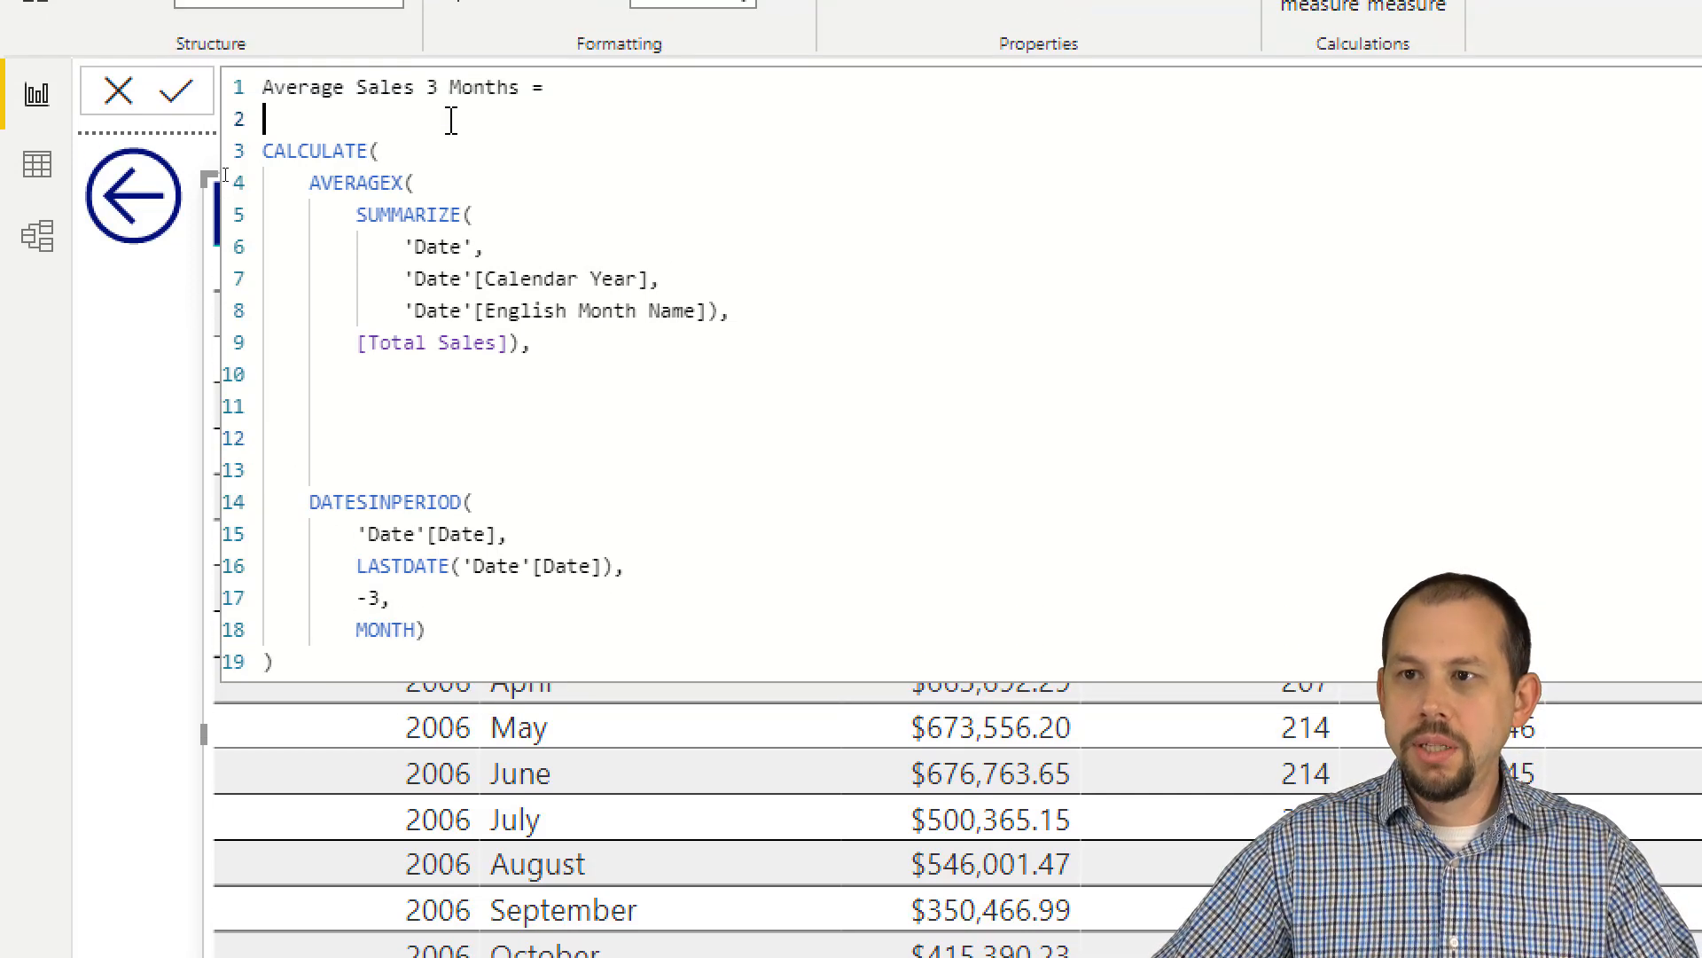
left_click(448, 95)
key("ctrl+v")
key("Return")
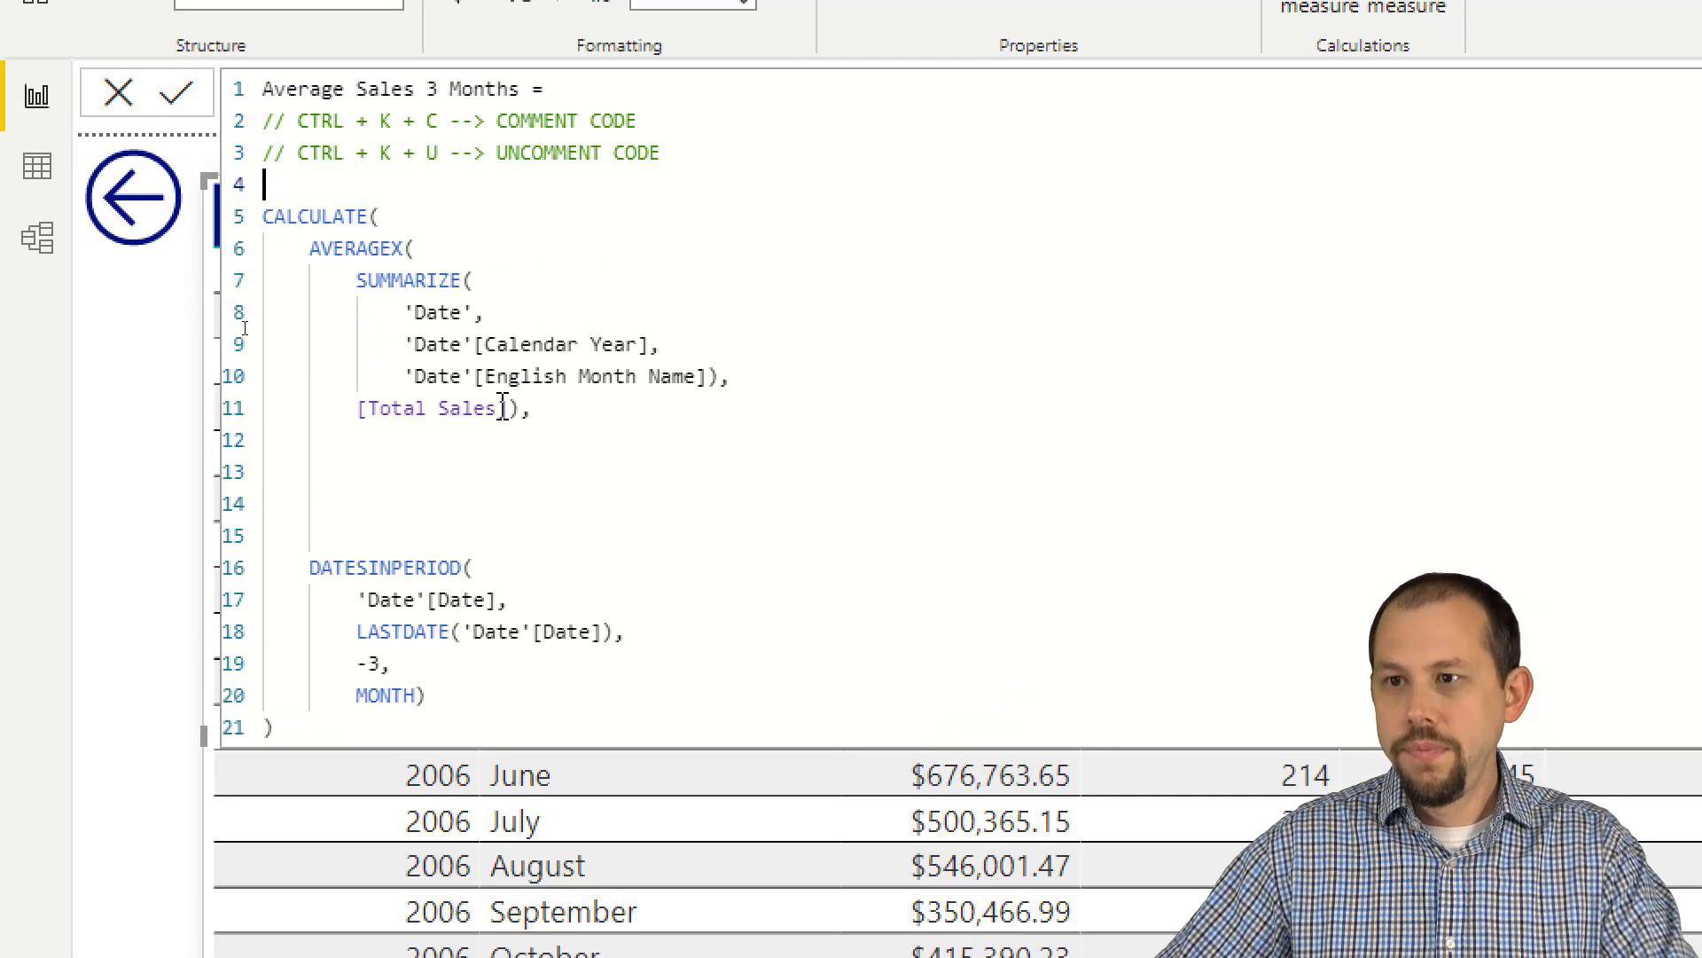
Step: Delete the surplus blank lines between the AVERAGEX block and DATESINPERIOD, and commit the measure
left_click(407, 446)
key("Delete")
key("Delete")
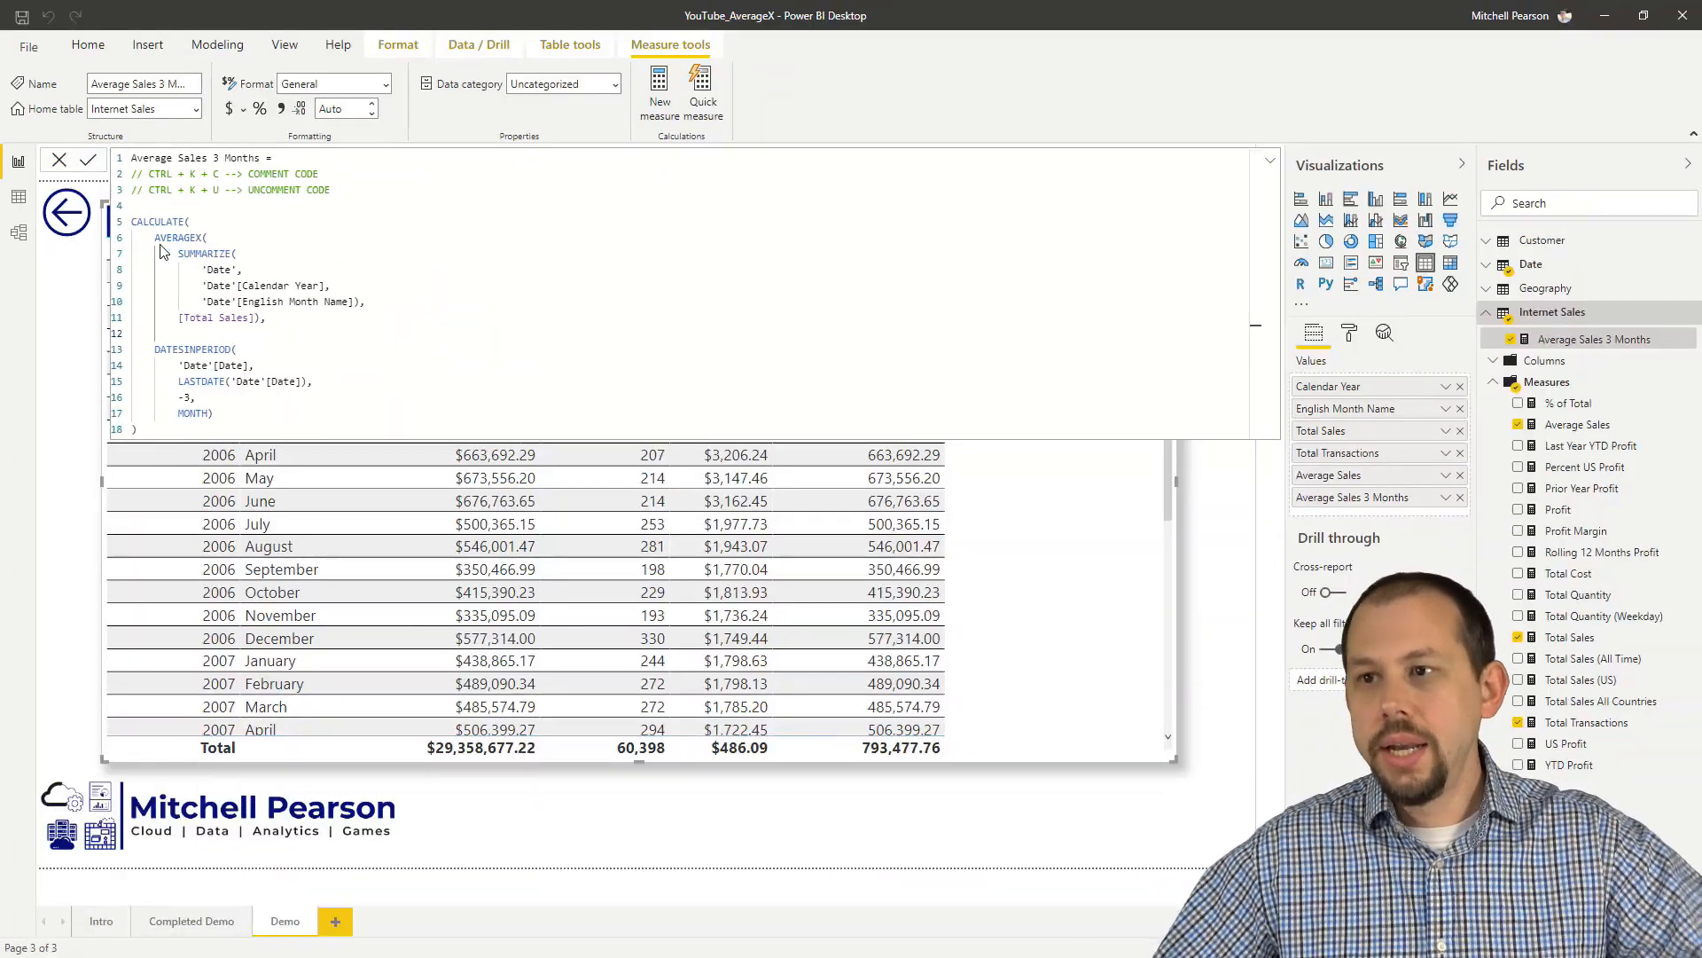
key("Return")
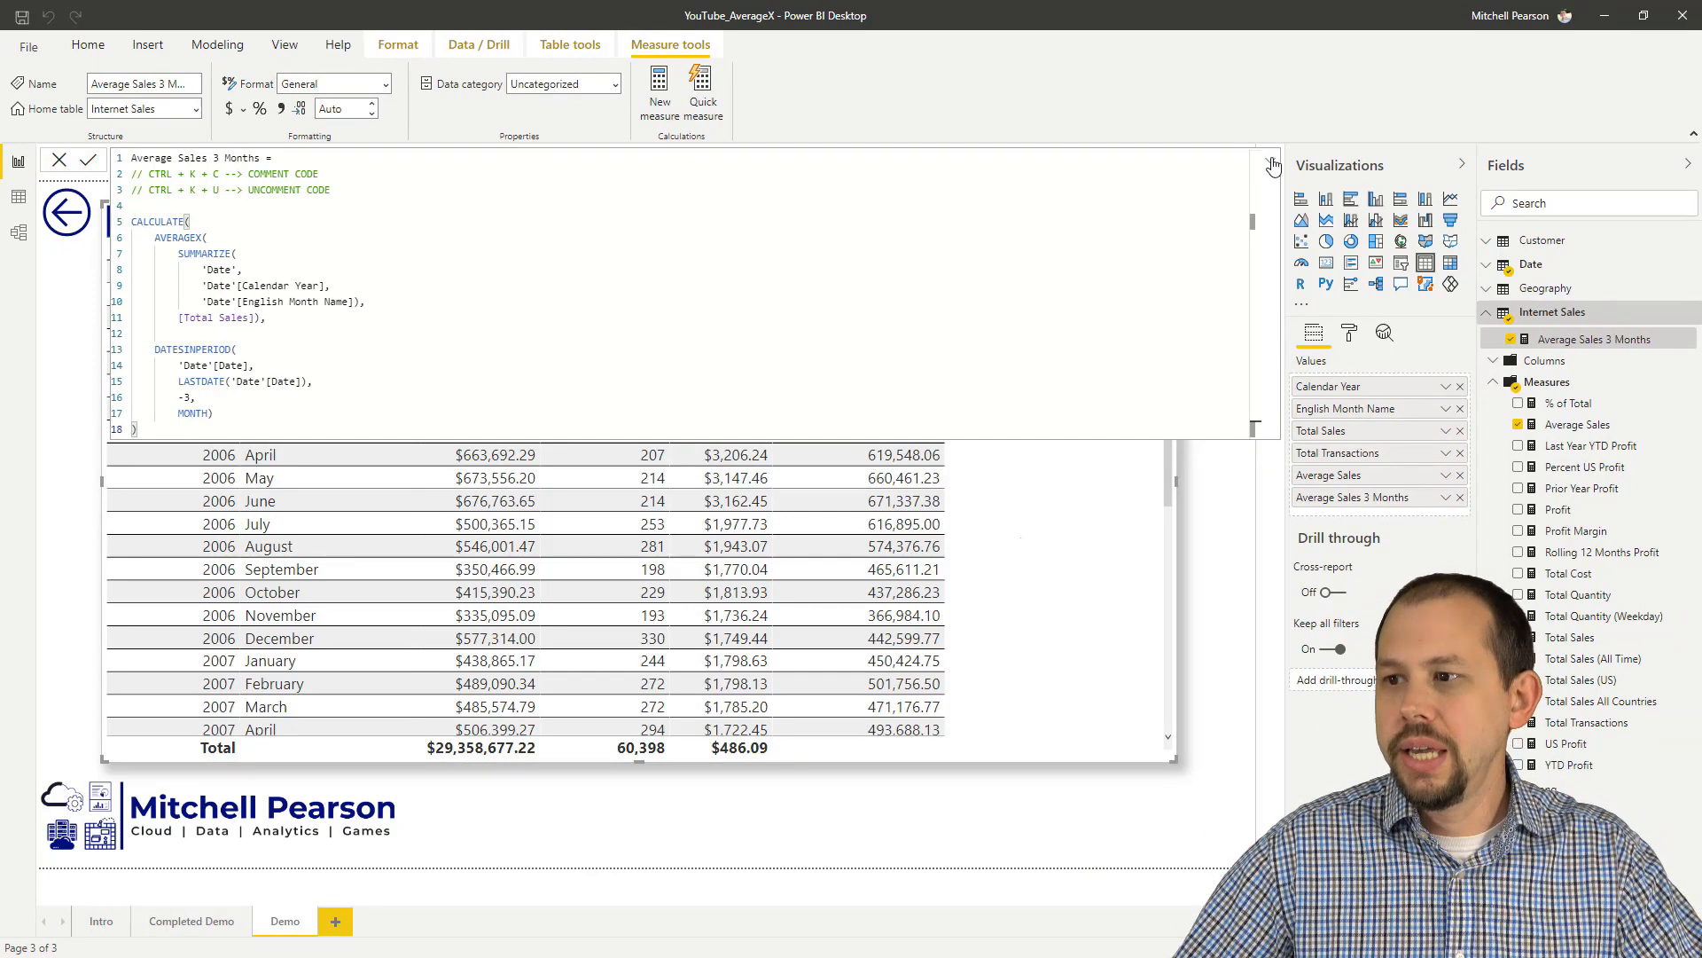
Step: Collapse the measure's formula and format Average Sales 3 Months as dollar currency
left_click(1272, 163)
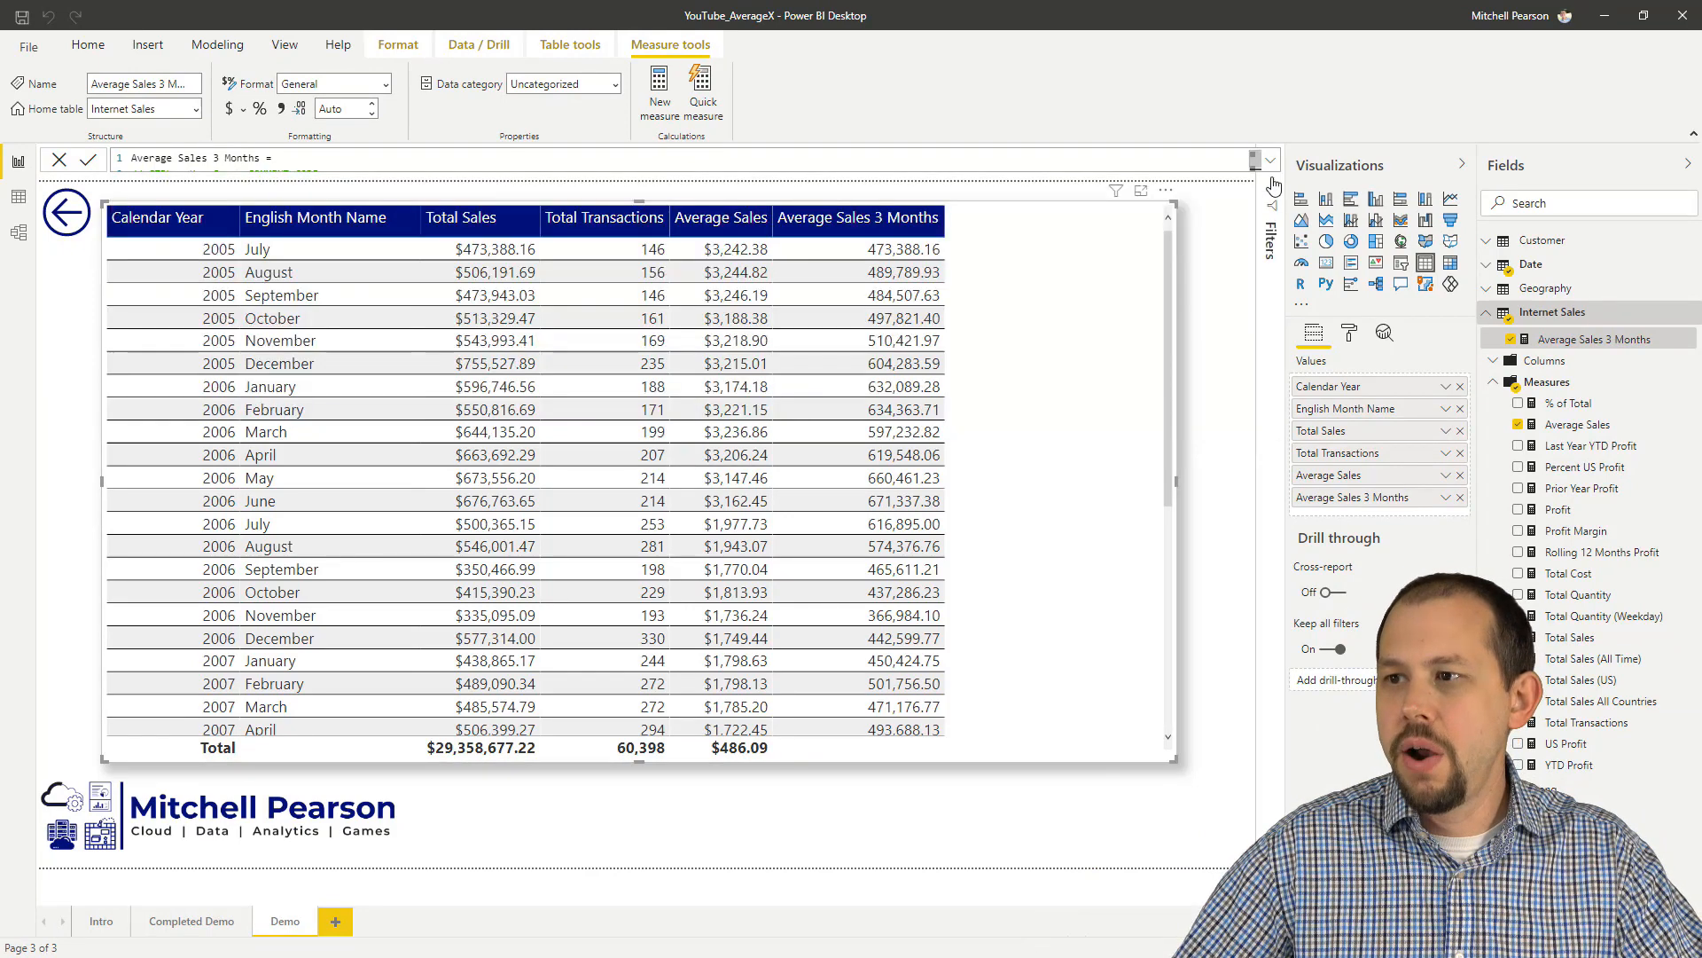
left_click(243, 109)
left_click(324, 215)
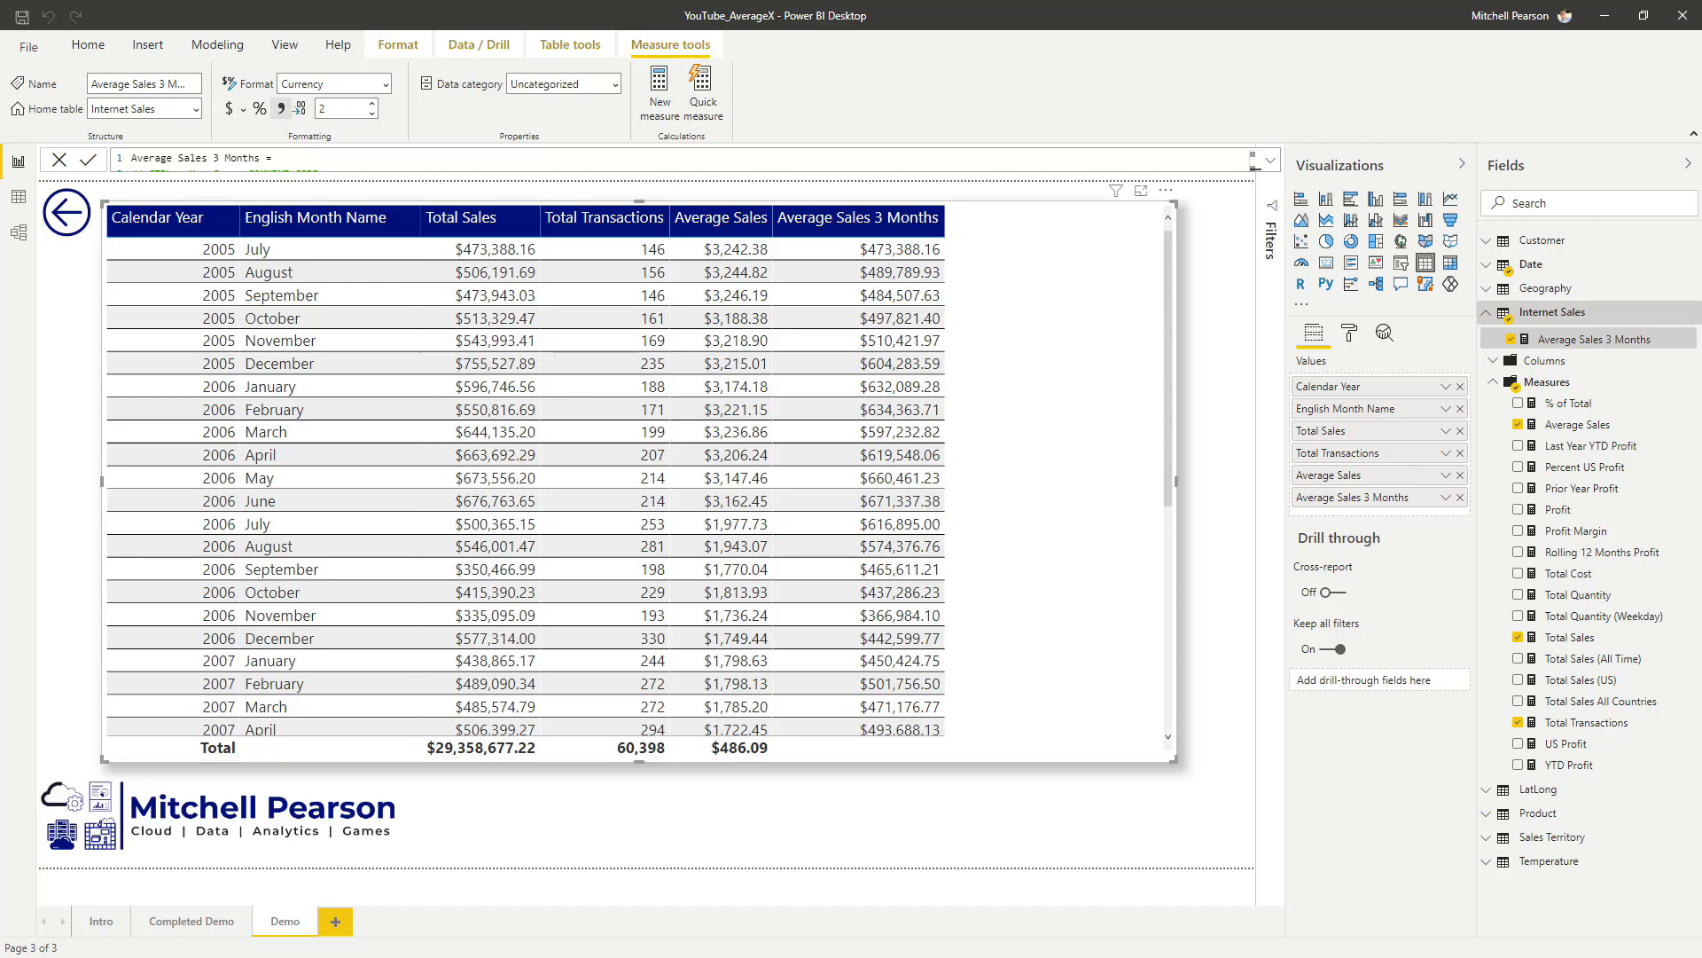
Step: Switch to Calculator and compute the July to September 2005 average by adding 473388, 506191 and 473943, dividing the sum by 3
left_click_drag(0, 668, 539, 321)
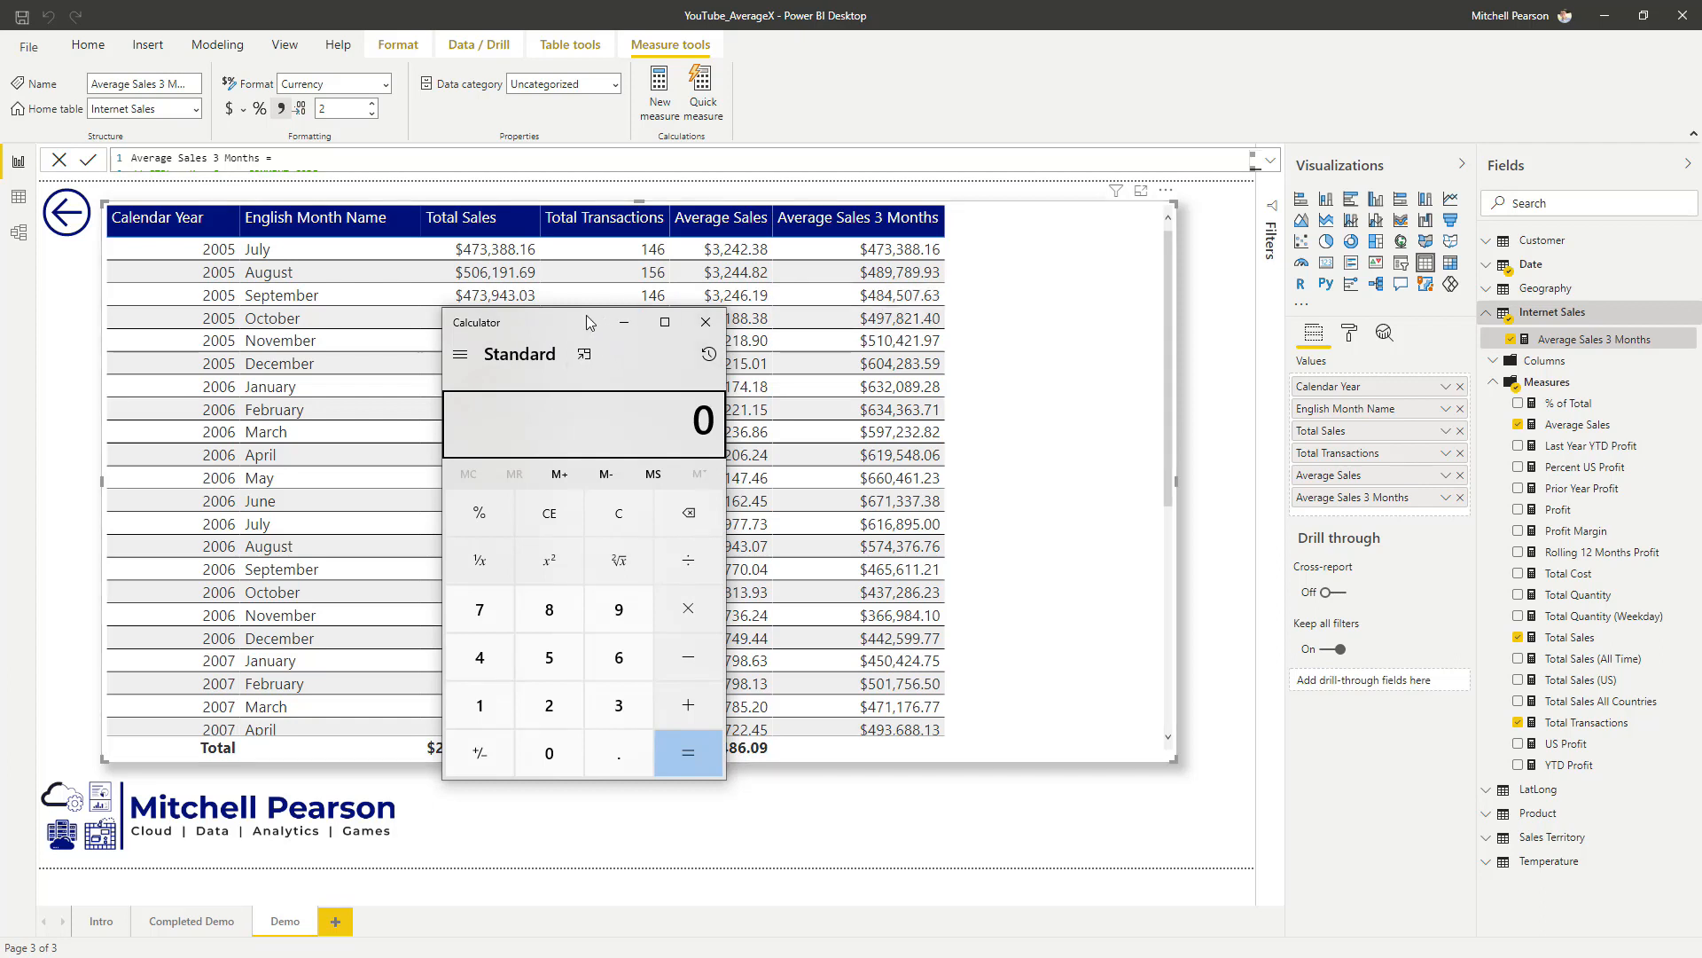
type("47338")
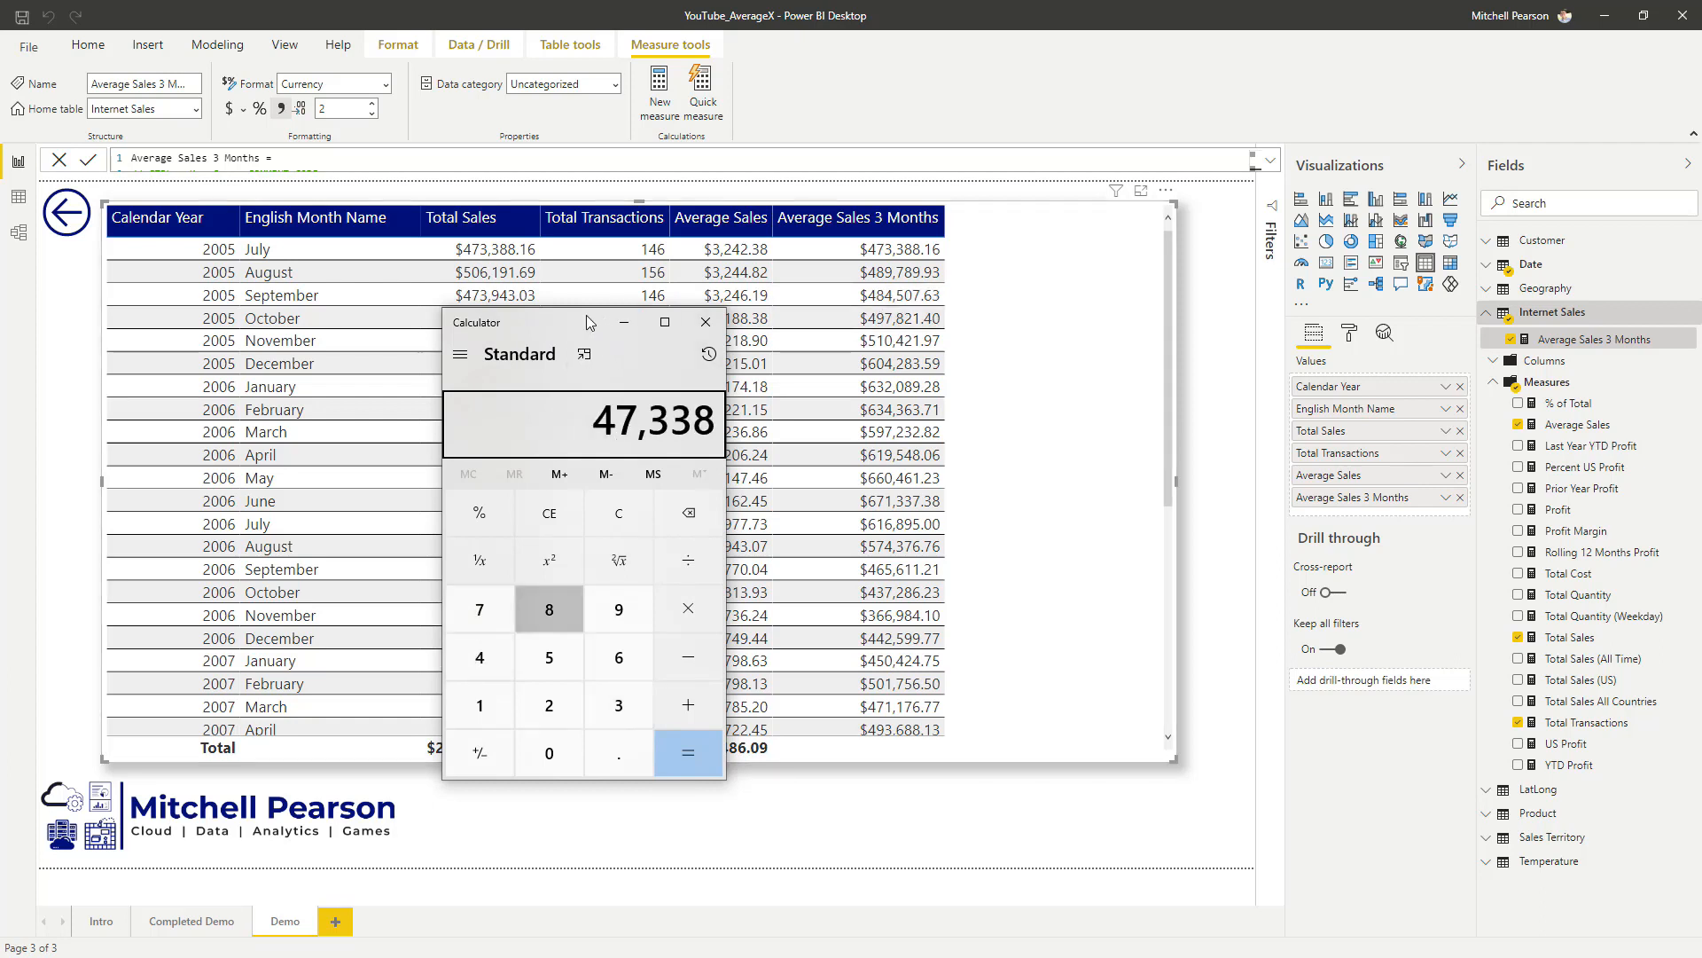
type("8+506191+")
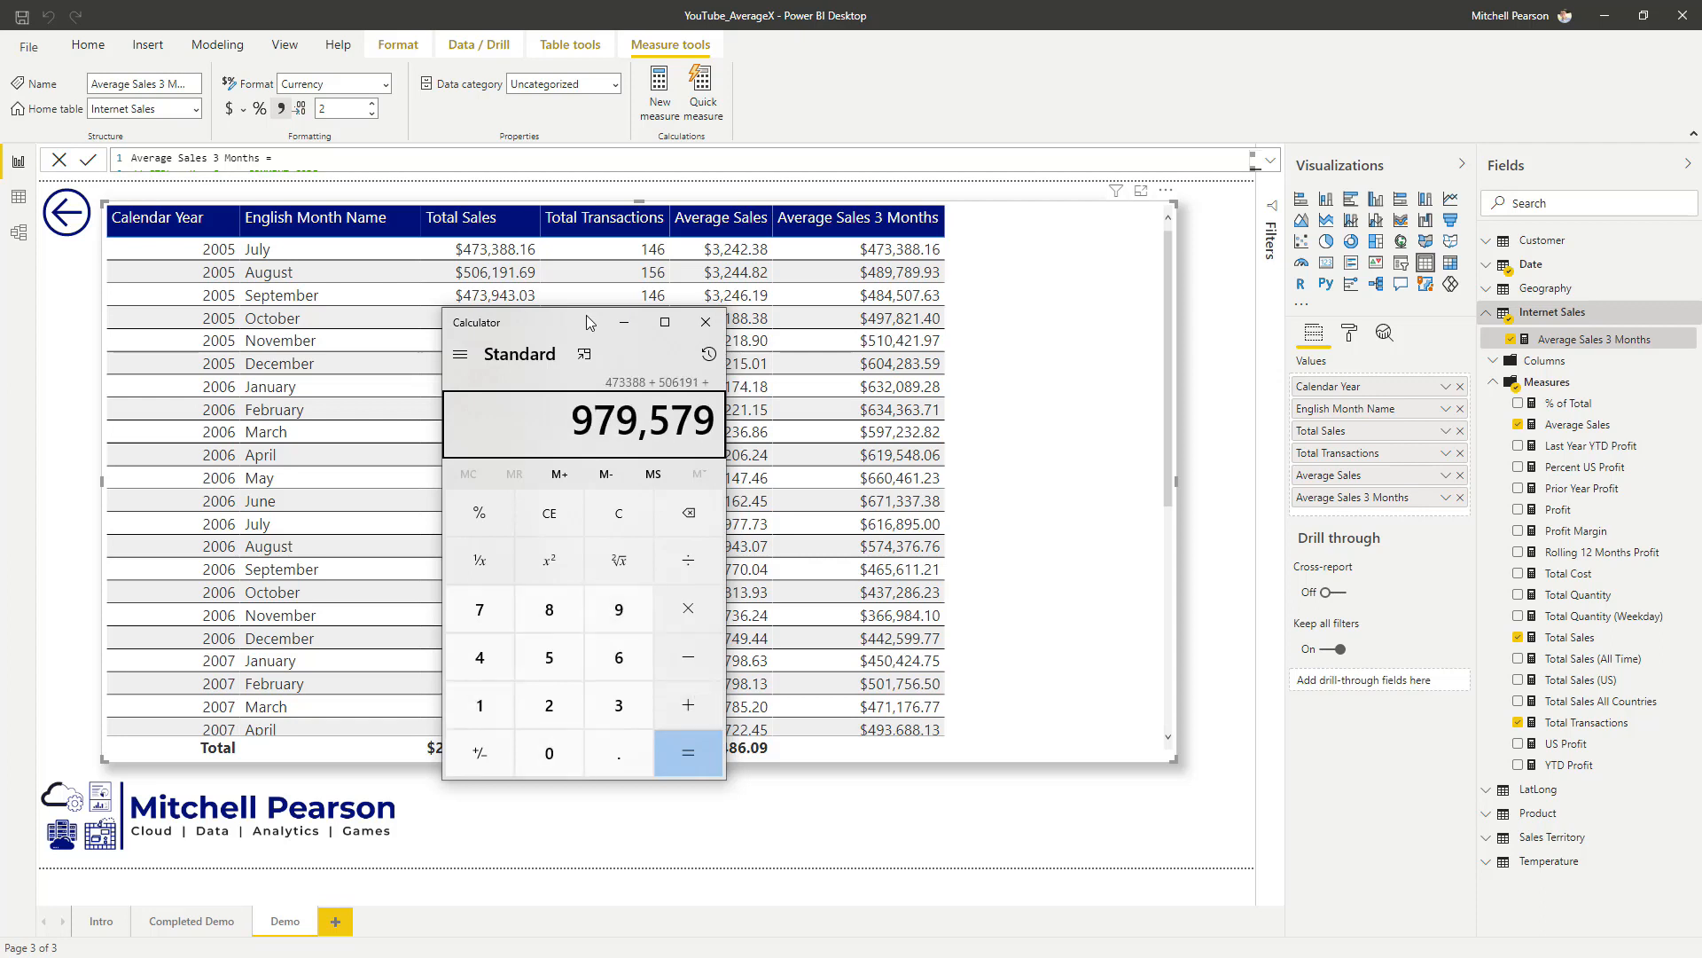
type("473943=")
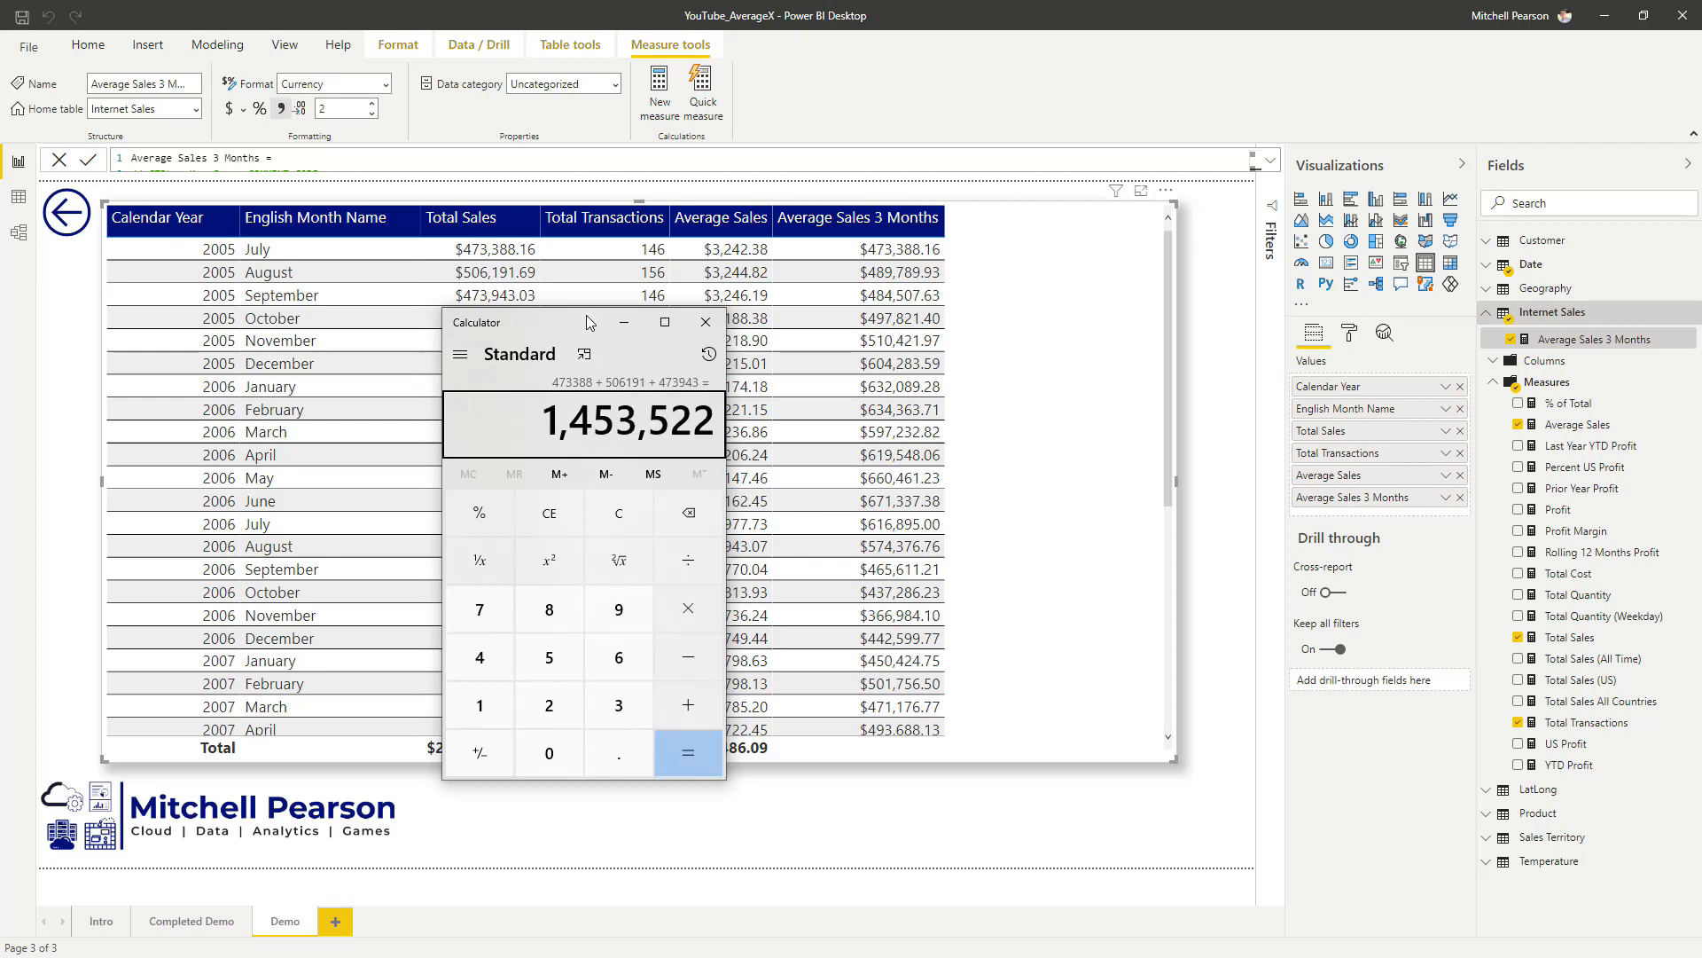
type("/3")
key("Return")
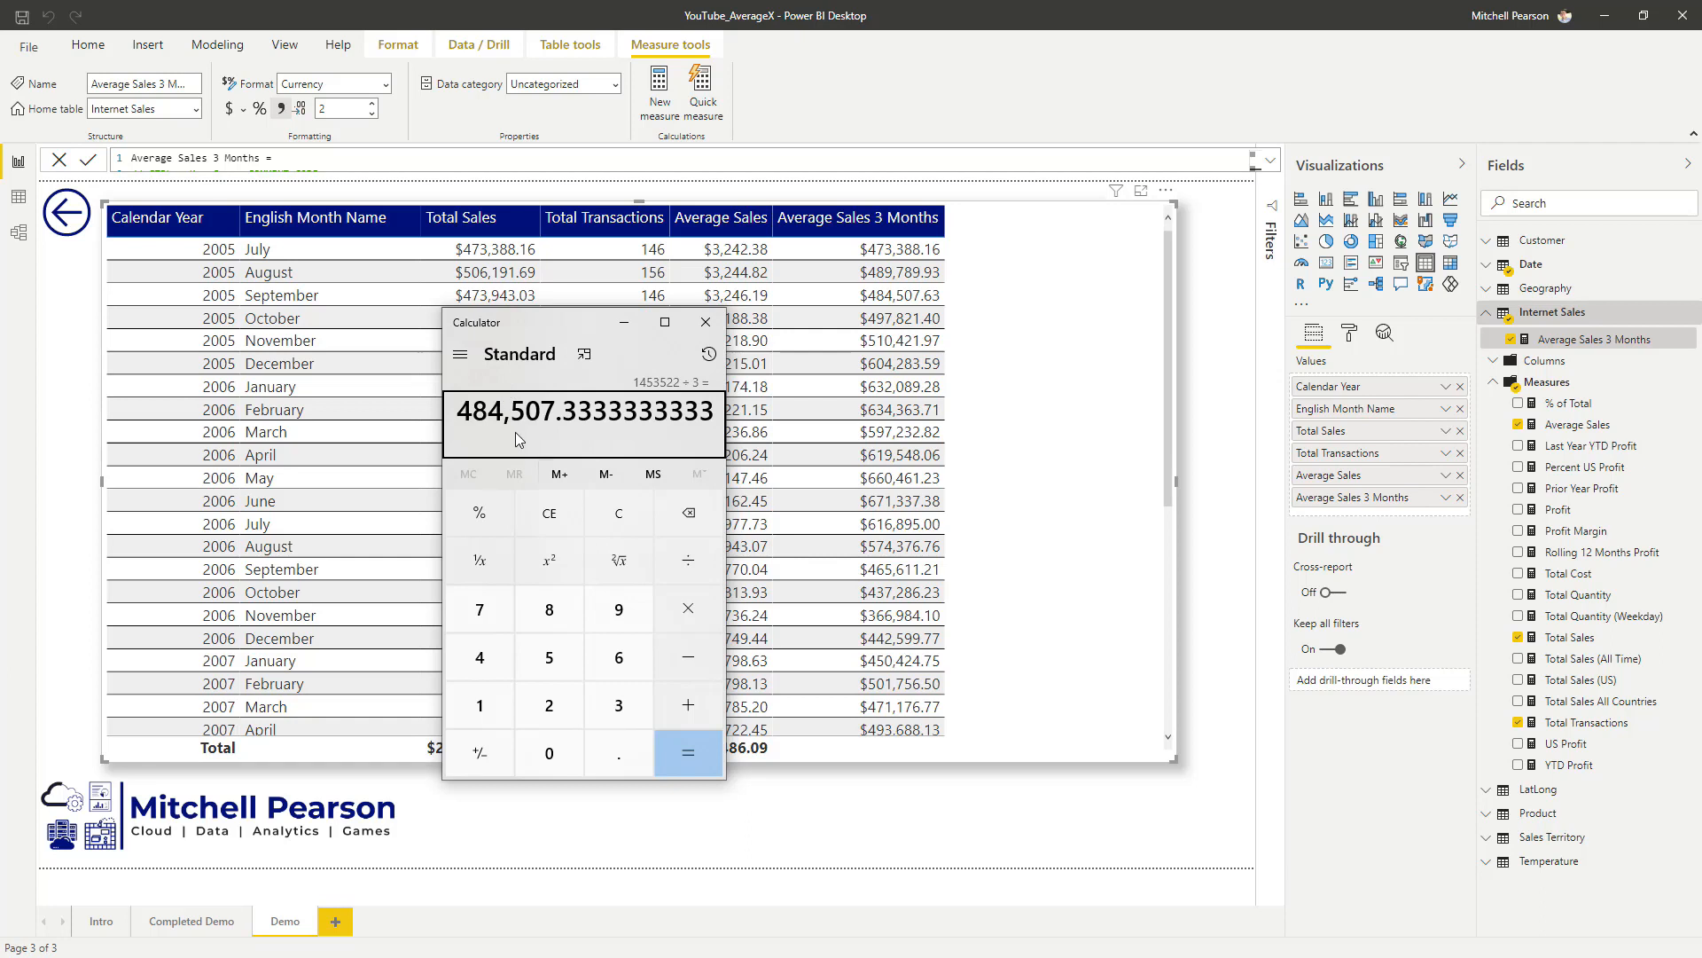
Step: Compare the calculated average with the Average Sales 3 Months value for September 2005, and close Calculator
mouse_move(433, 389)
left_mouse_down()
mouse_move(506, 419)
mouse_move(728, 431)
left_mouse_up()
left_click_drag(849, 281, 967, 308)
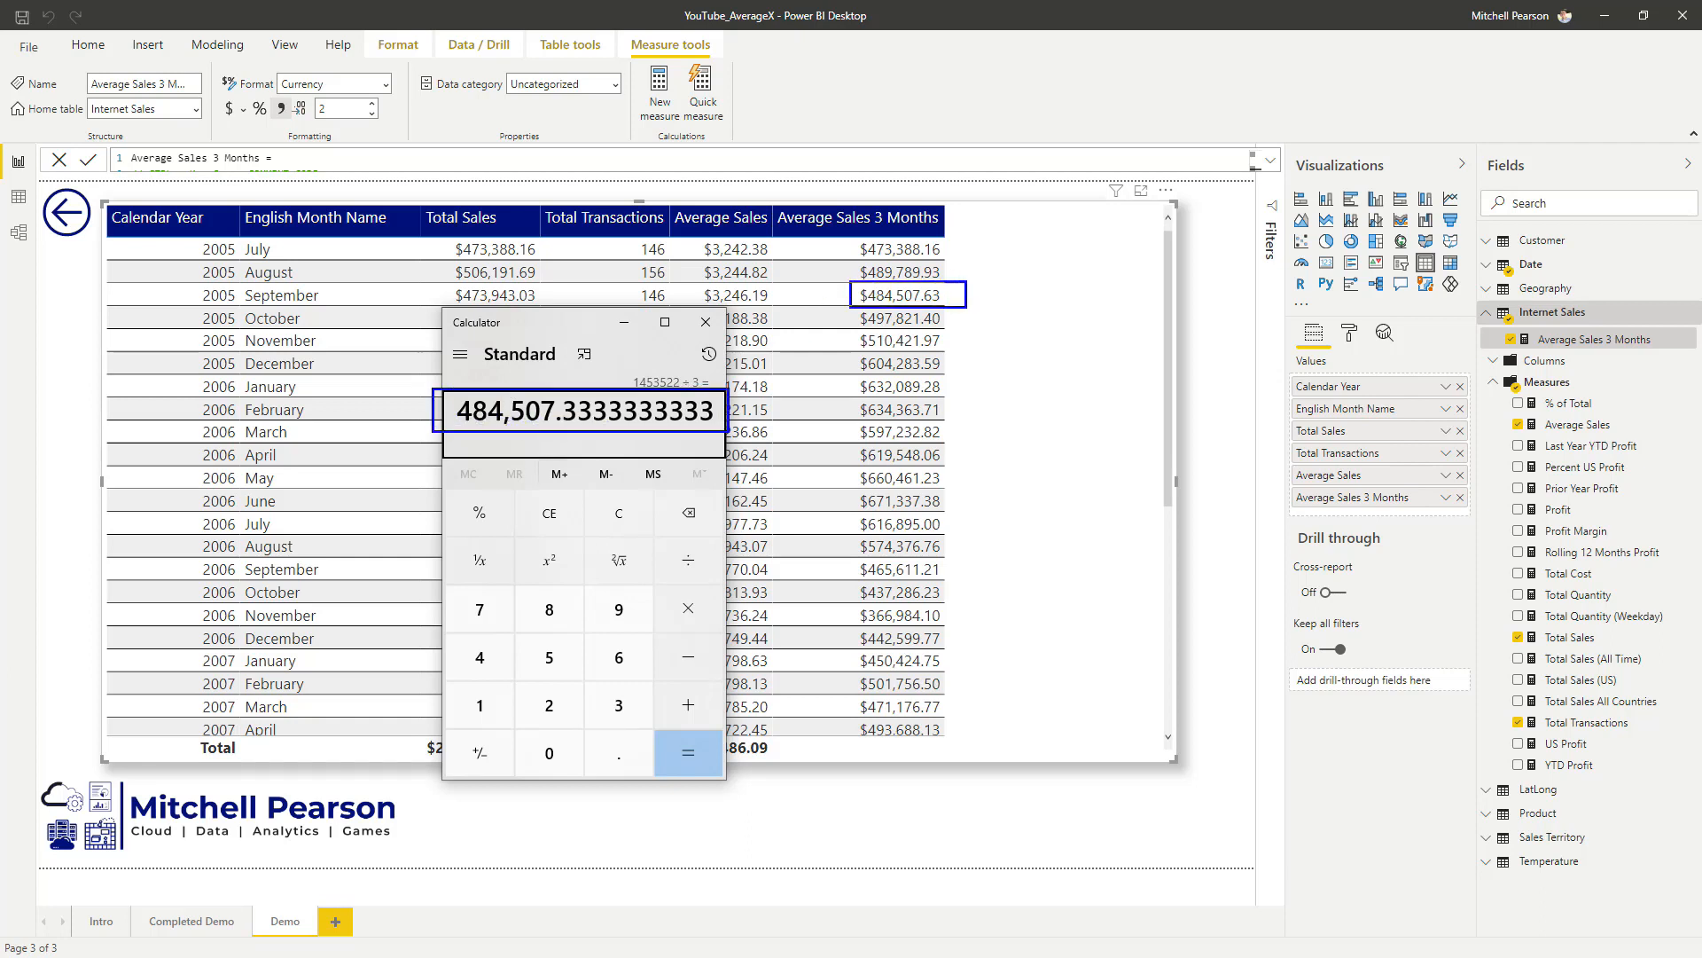
left_click_drag(717, 419, 857, 308)
key("Escape")
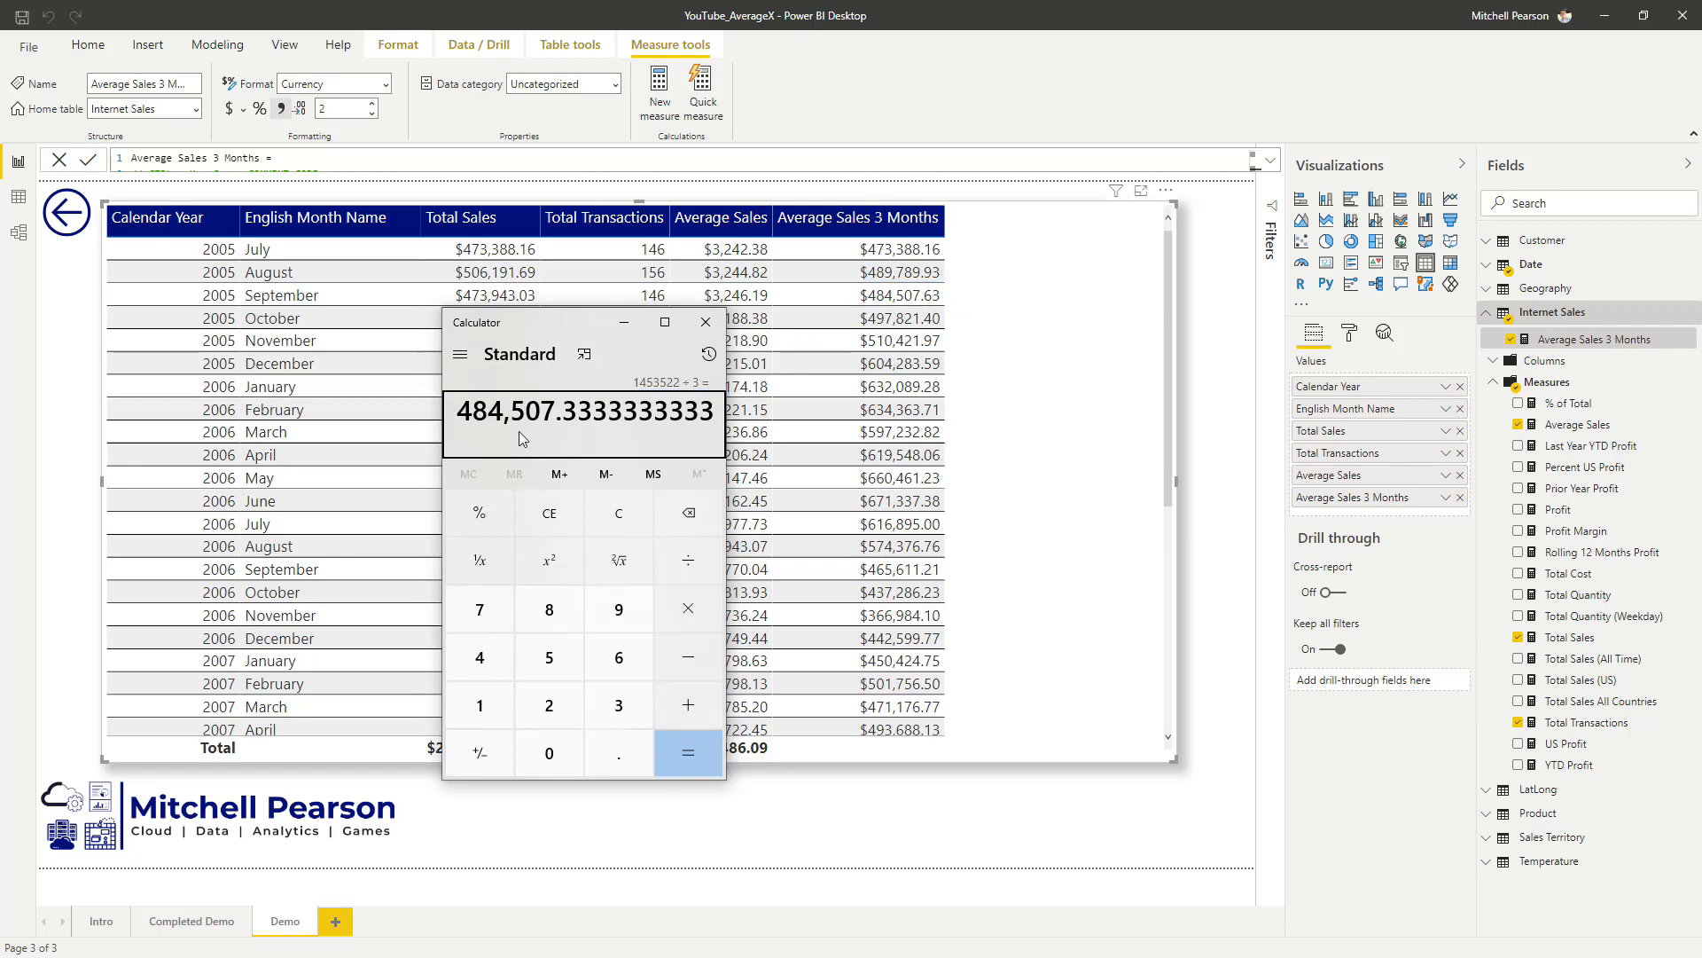
left_click(689, 325)
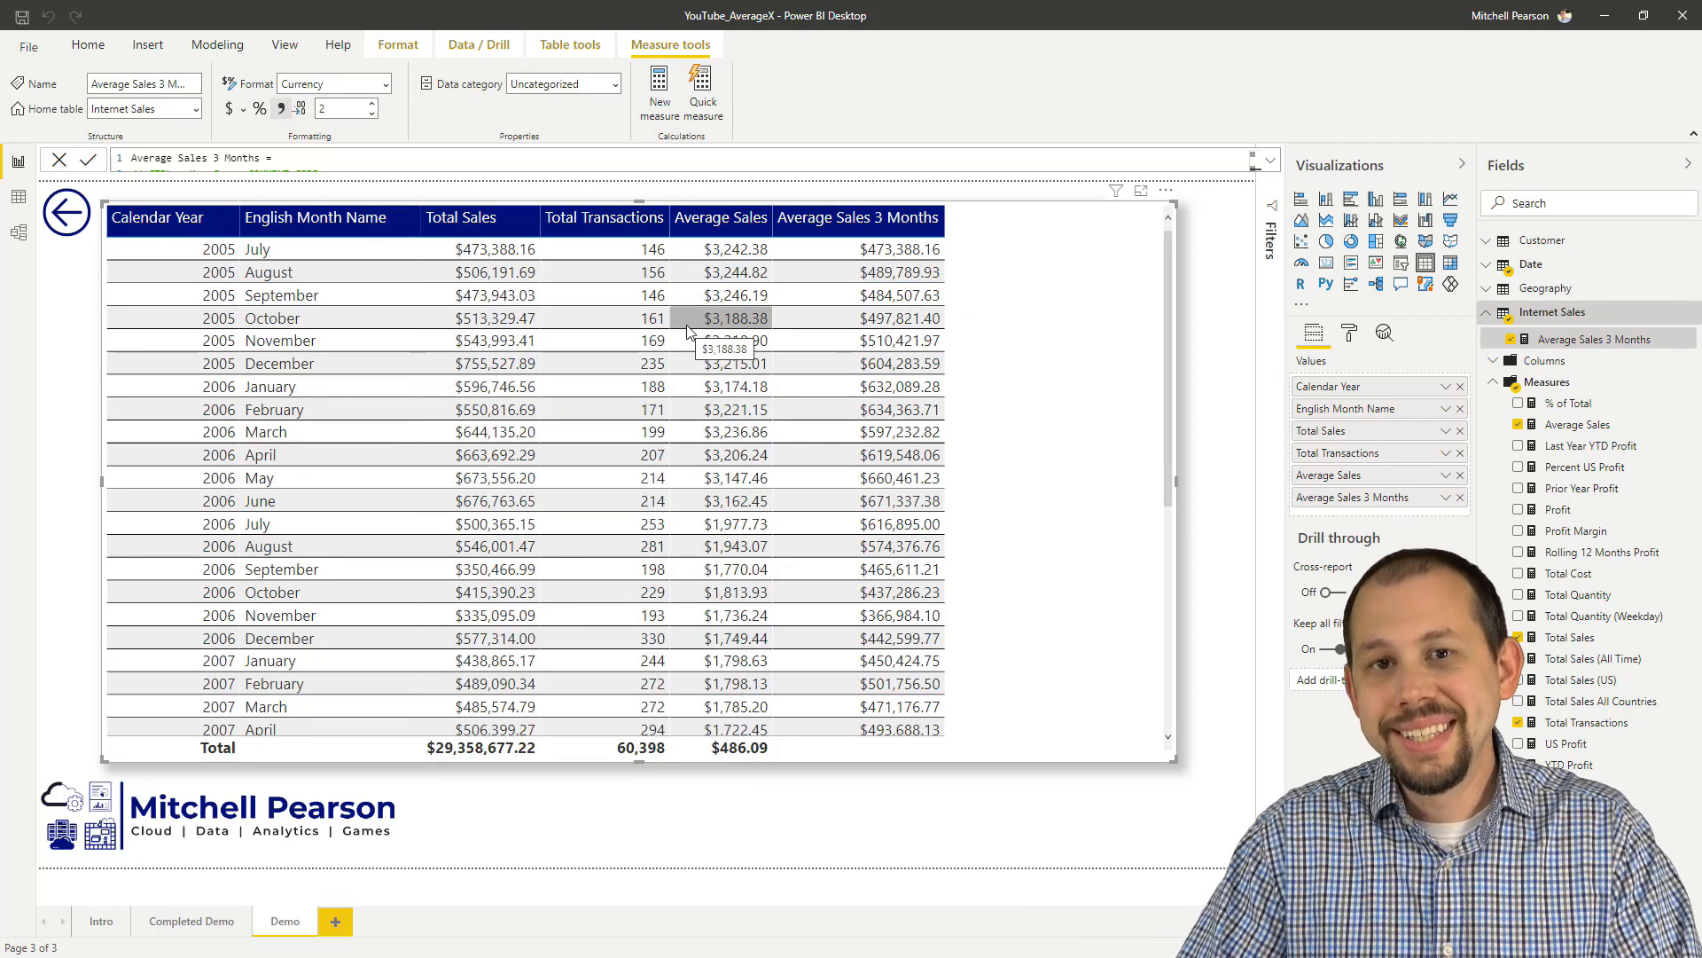